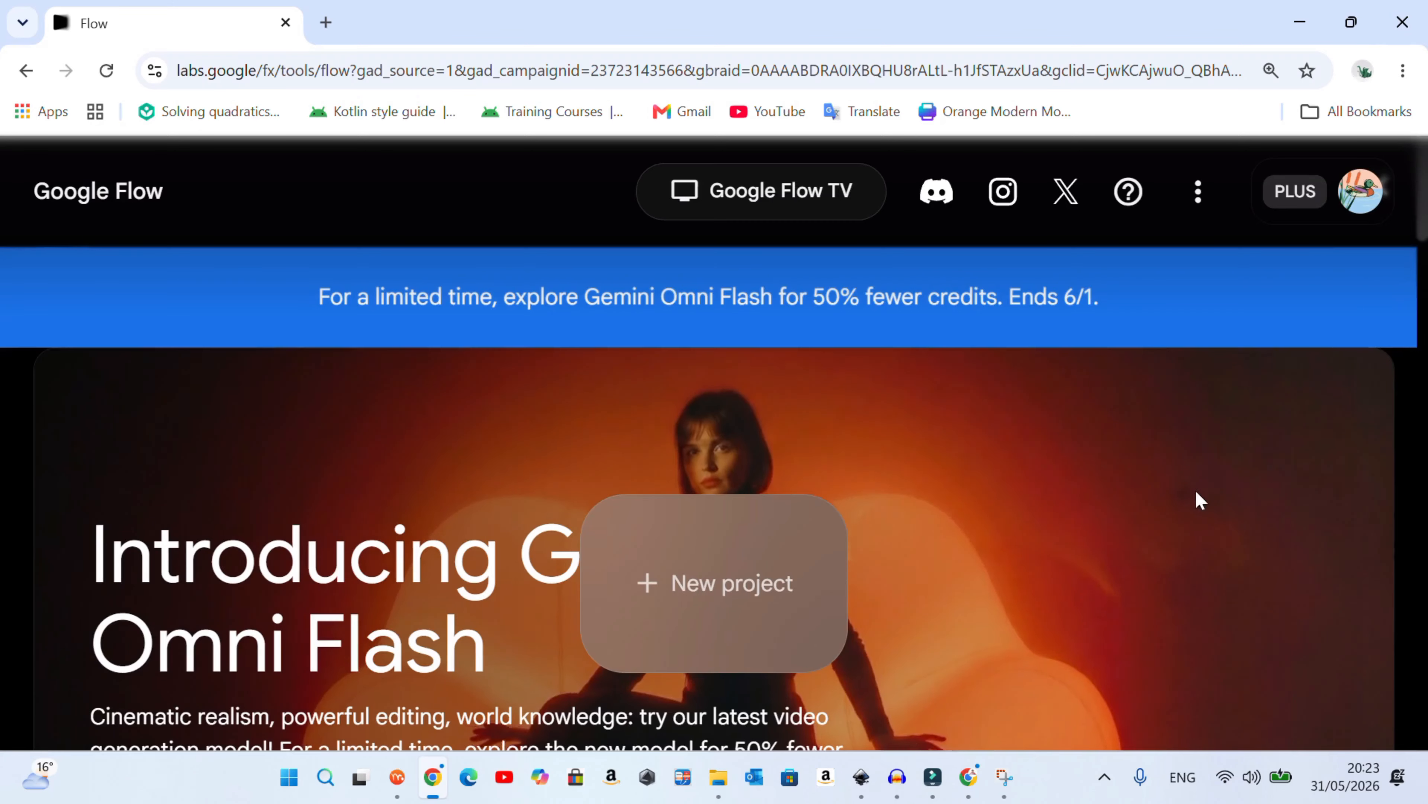
# Create a new project and generate an image from the prompt "generate a simple boy cartoon in a flat colour standing in 3/4 fully"
pyautogui.click(732, 585)
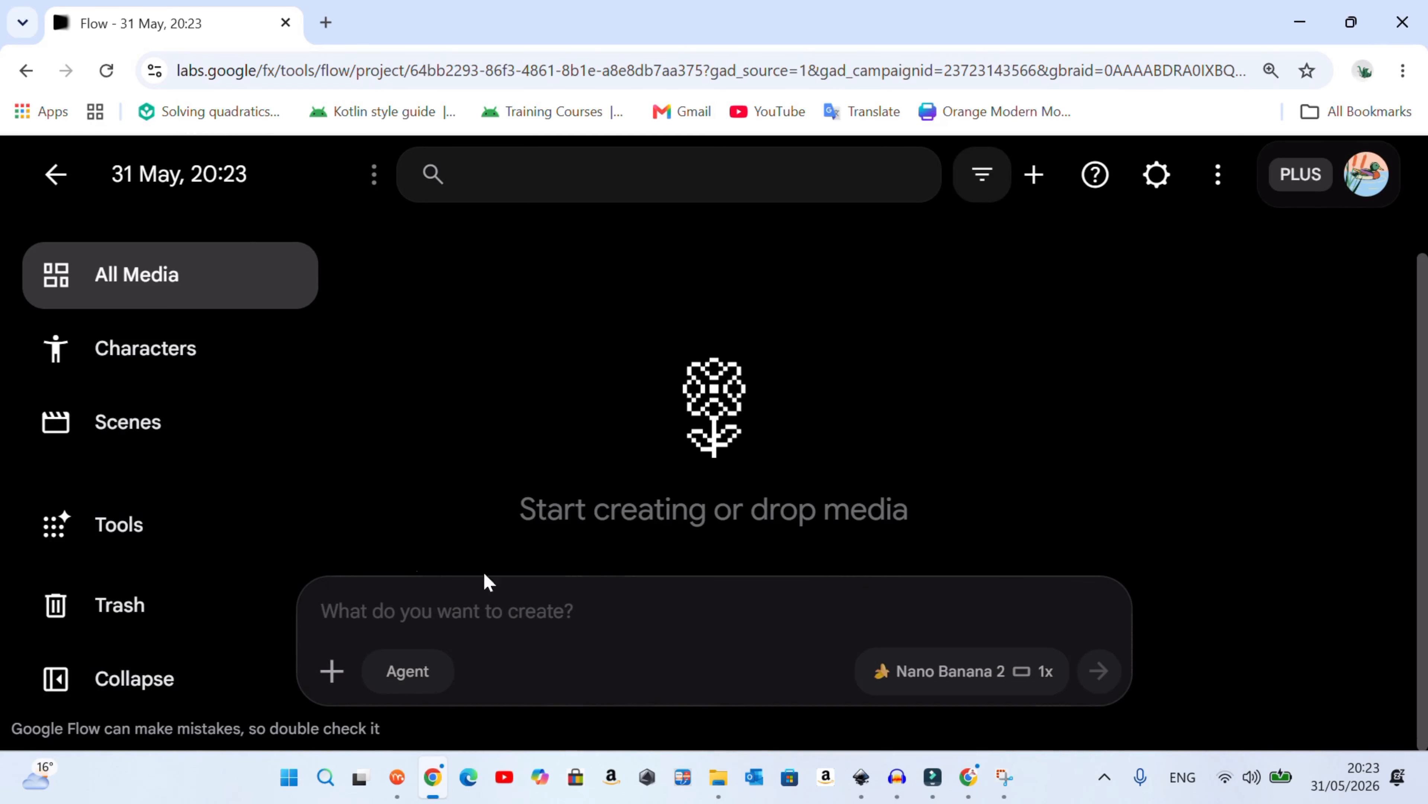
pyautogui.click(403, 601)
pyautogui.write('generate a simple boy cartoon')
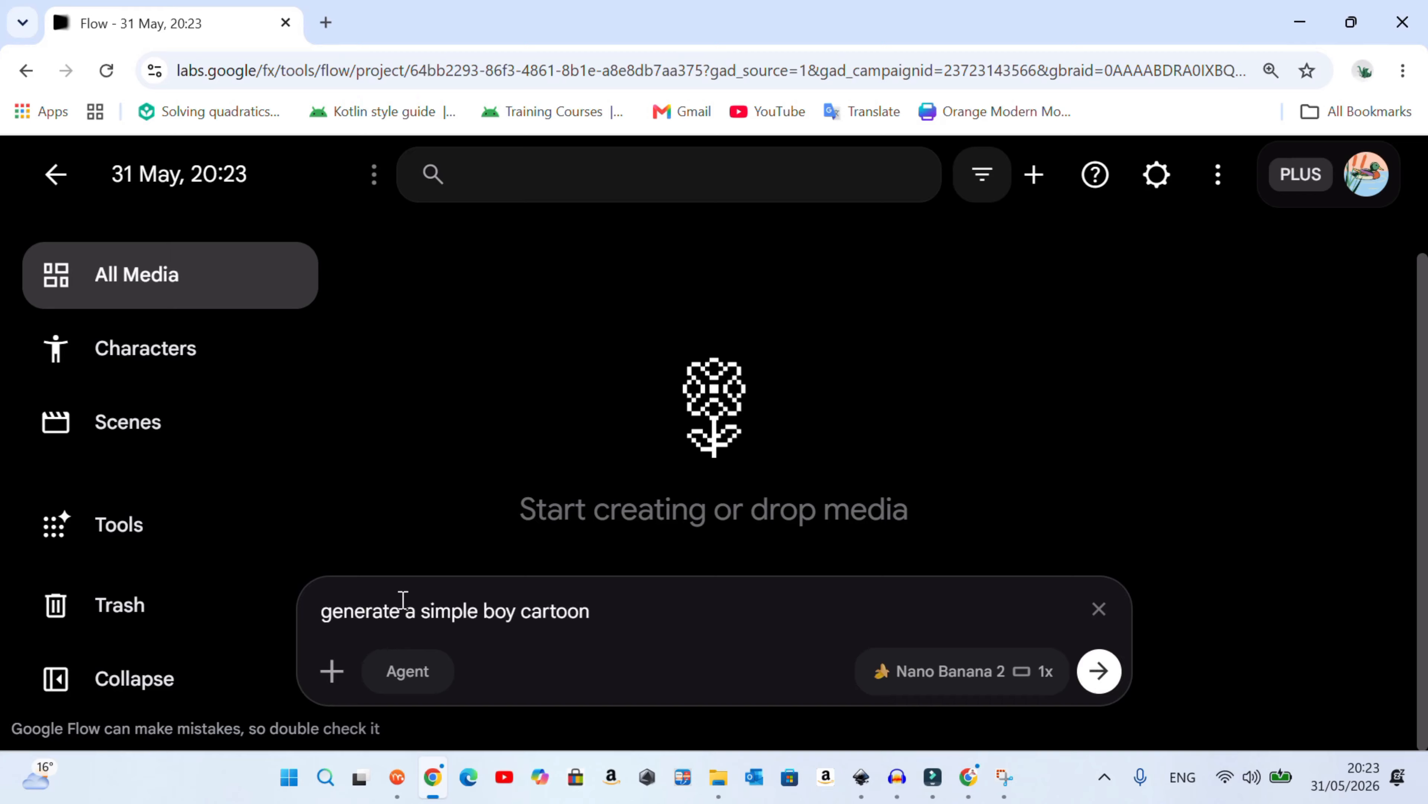
pyautogui.write(' in a flat colour standing in')
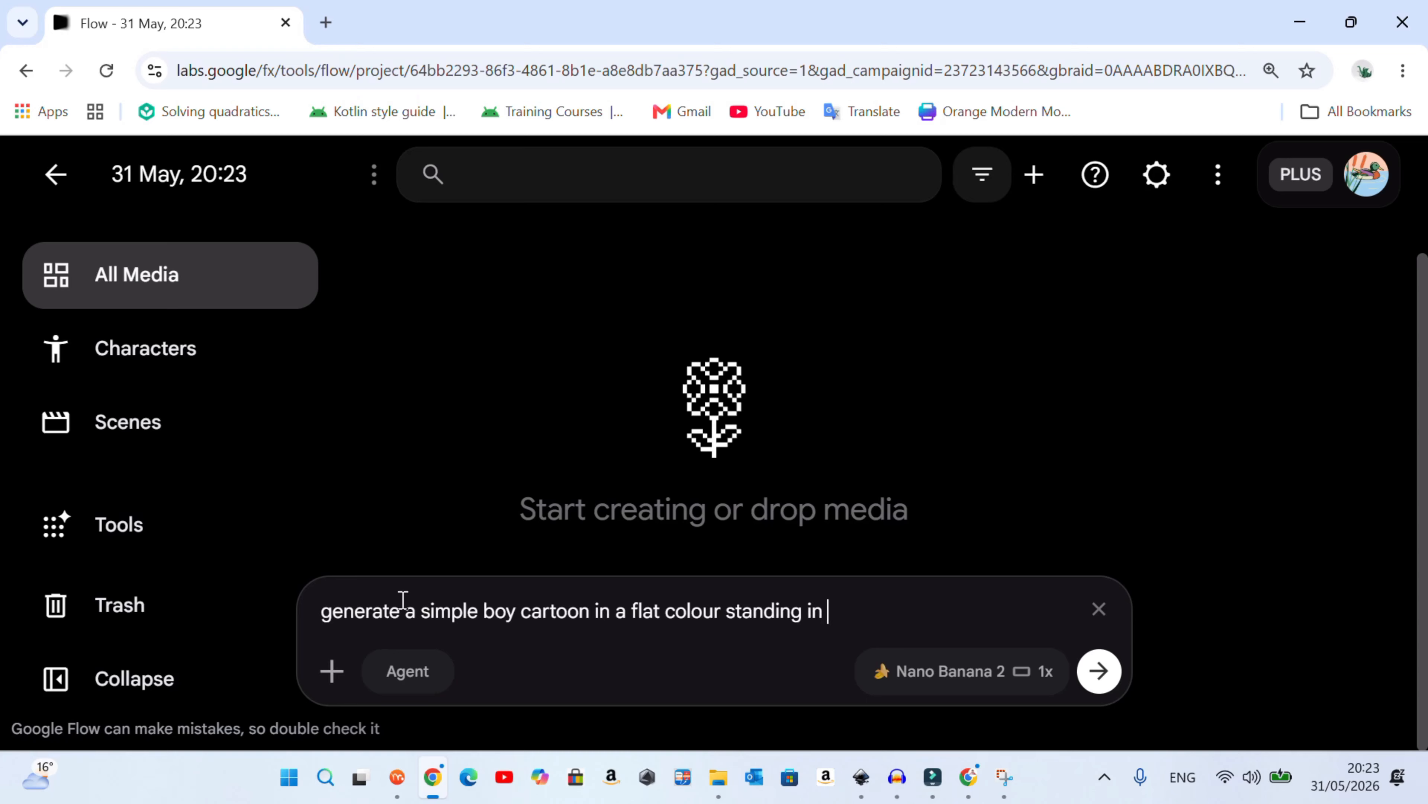
pyautogui.write(' 3/4 ful')
pyautogui.press('Return')
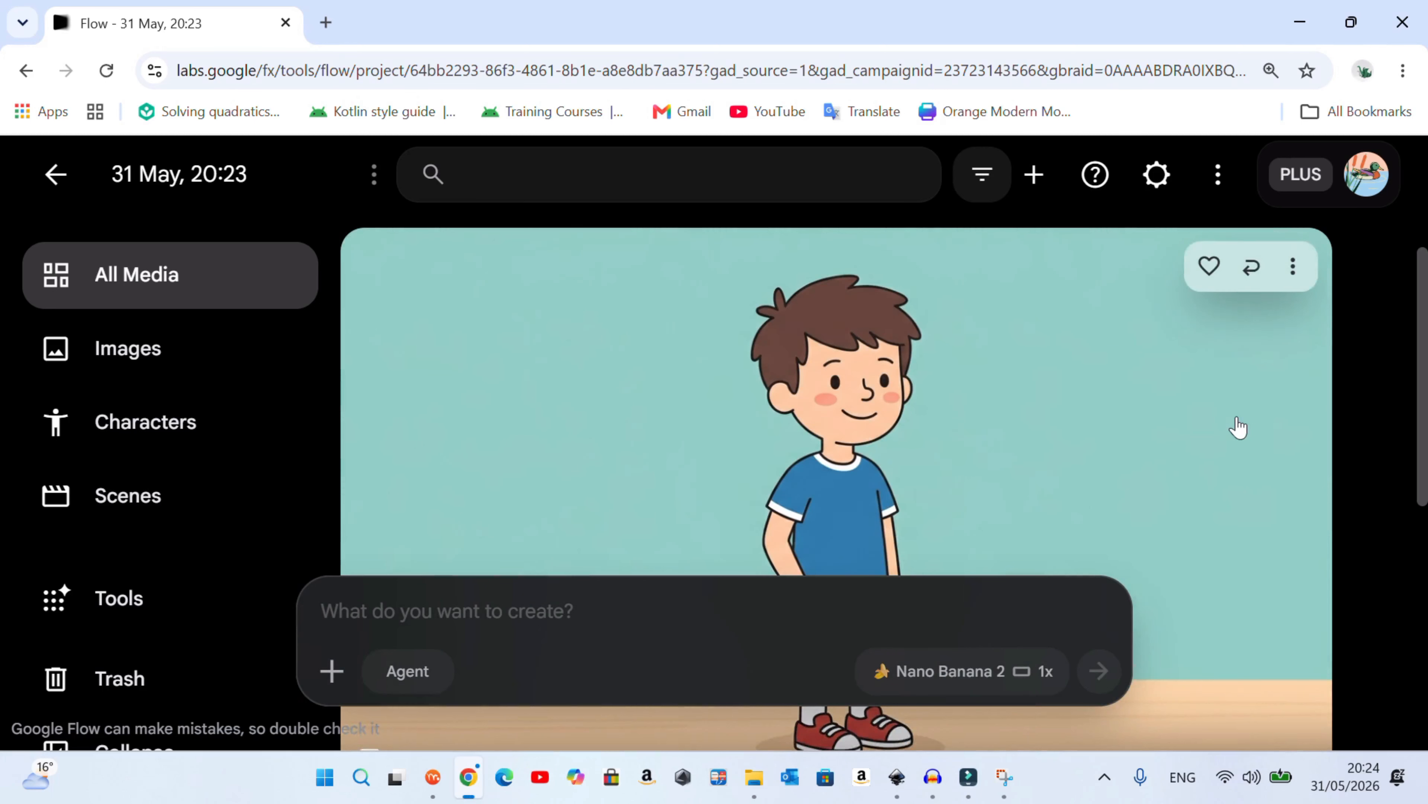
# Save the generated boy image as a JPEG in the Downloads folder
pyautogui.scroll(-2, 1179, 412)
pyautogui.scroll(-2, 1179, 412)
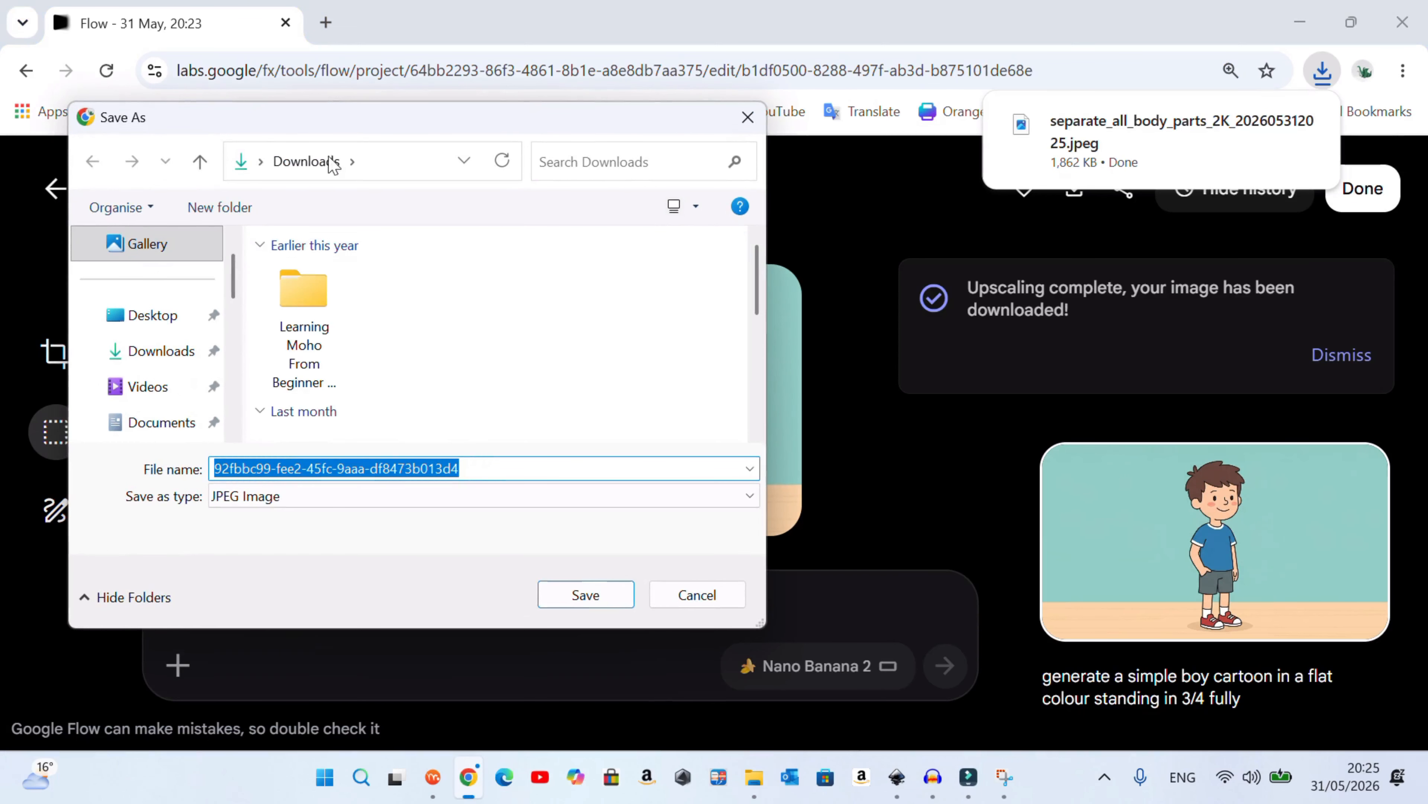
pyautogui.click(587, 595)
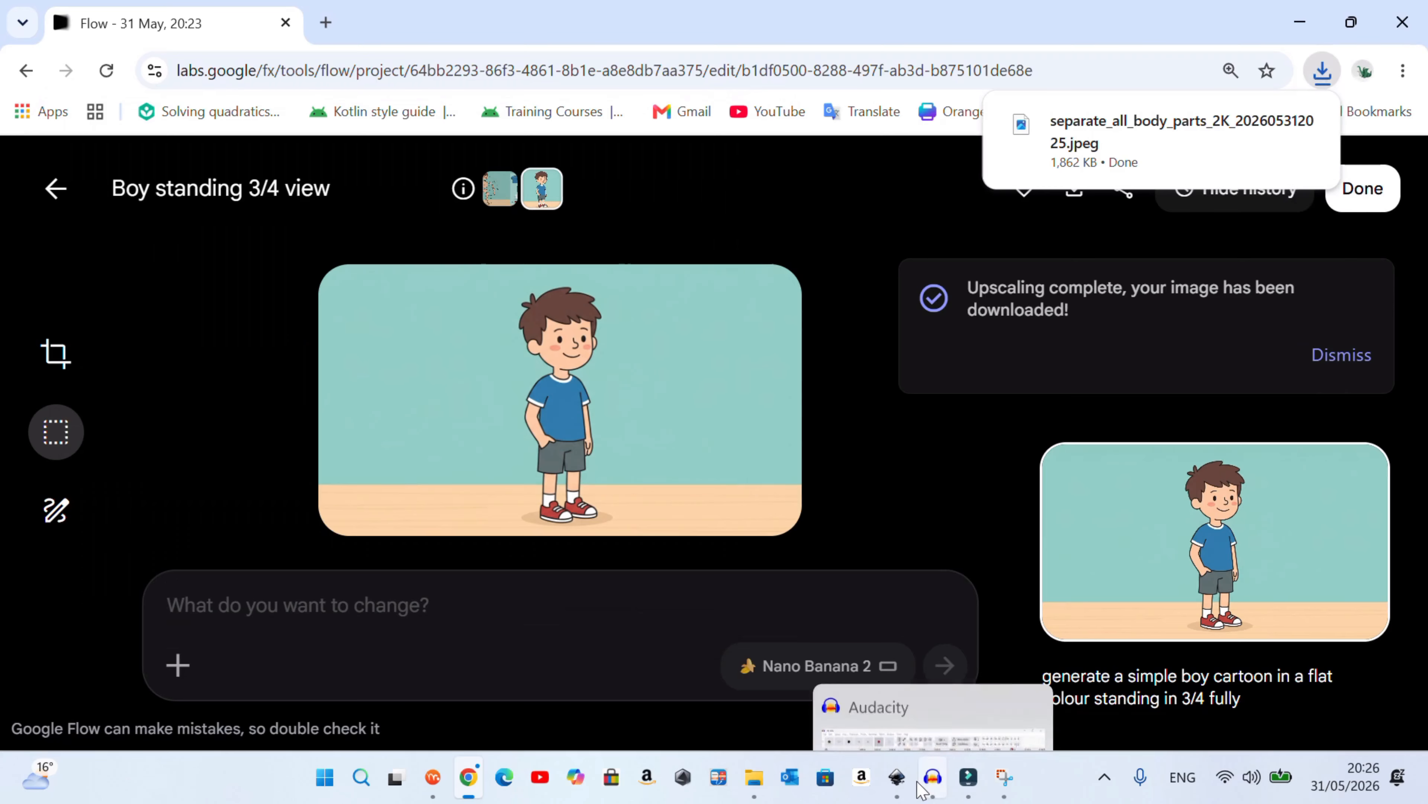
# Switch to Inkscape and import the downloaded boy image 92fbbc99-fee2-45fc-9aaa-df8473b013d4 into the document
pyautogui.moveTo(911, 788)
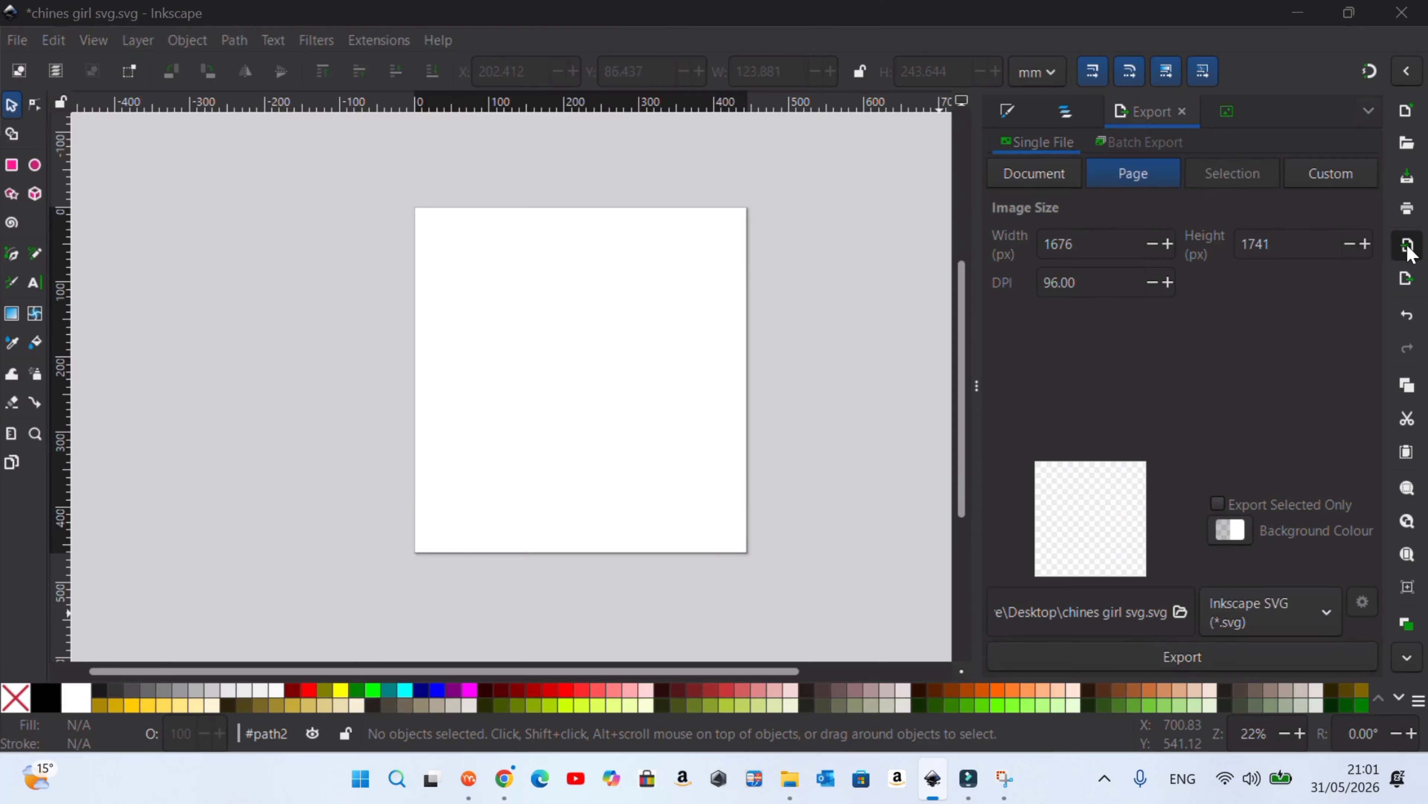
pyautogui.hotkey('ctrl', 'i')
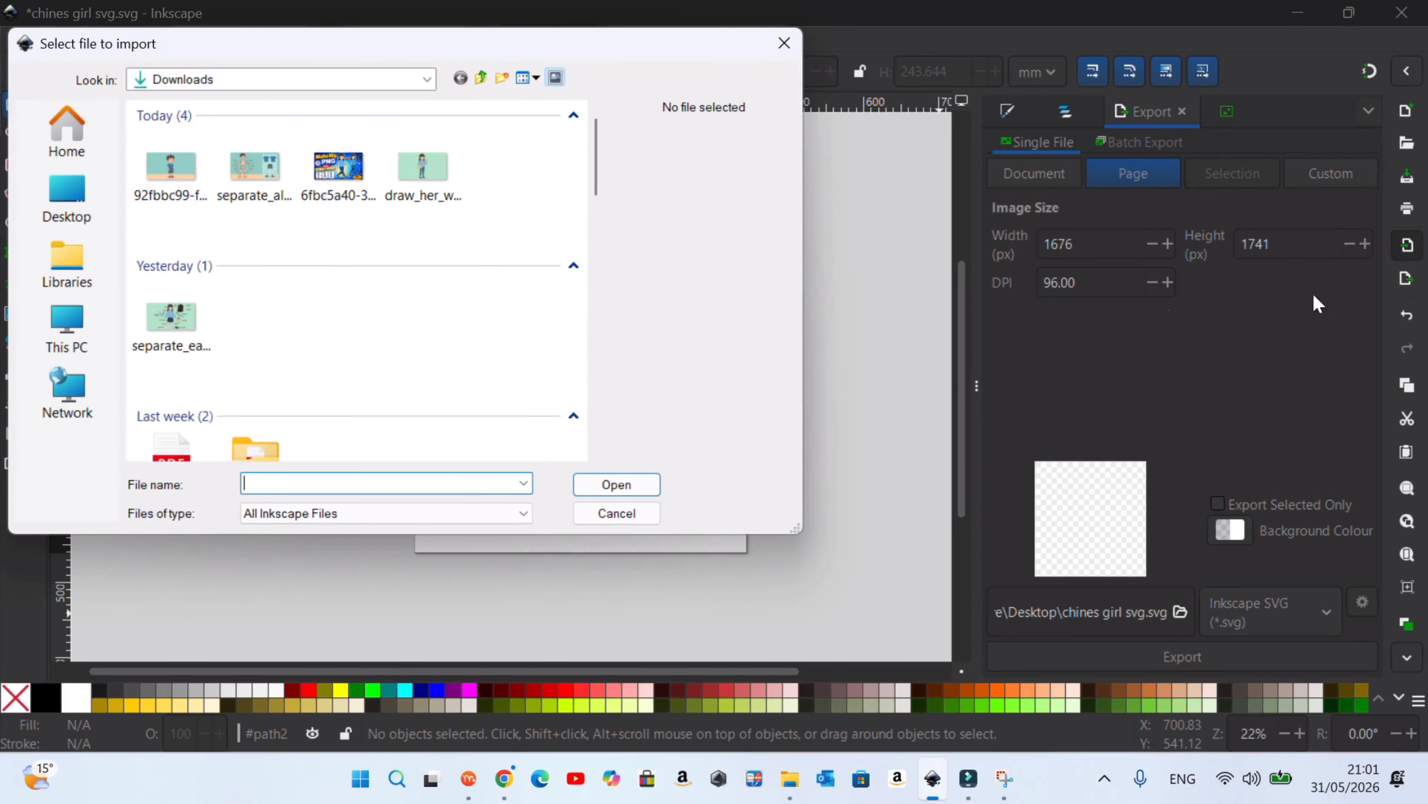
pyautogui.click(171, 169)
pyautogui.click(617, 484)
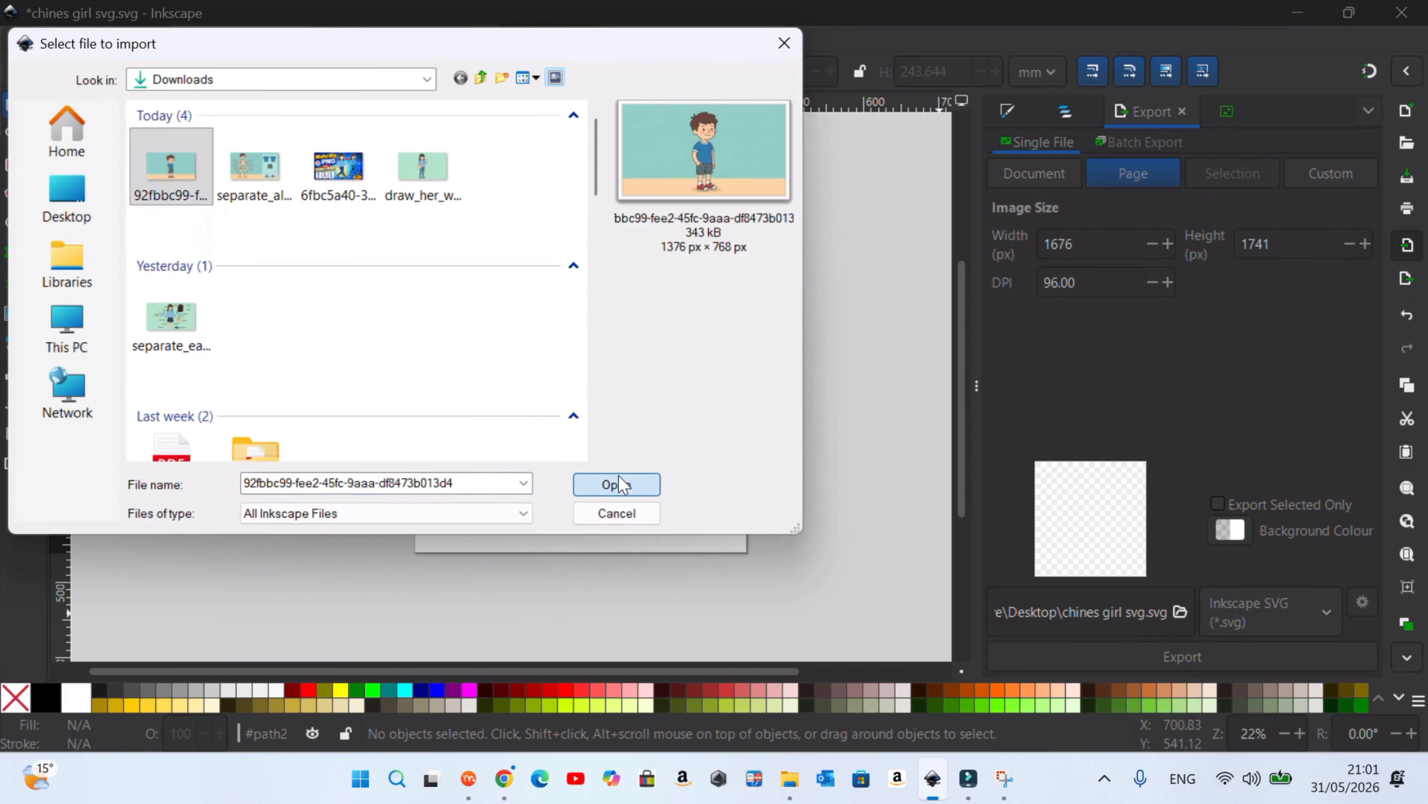
pyautogui.click(374, 317)
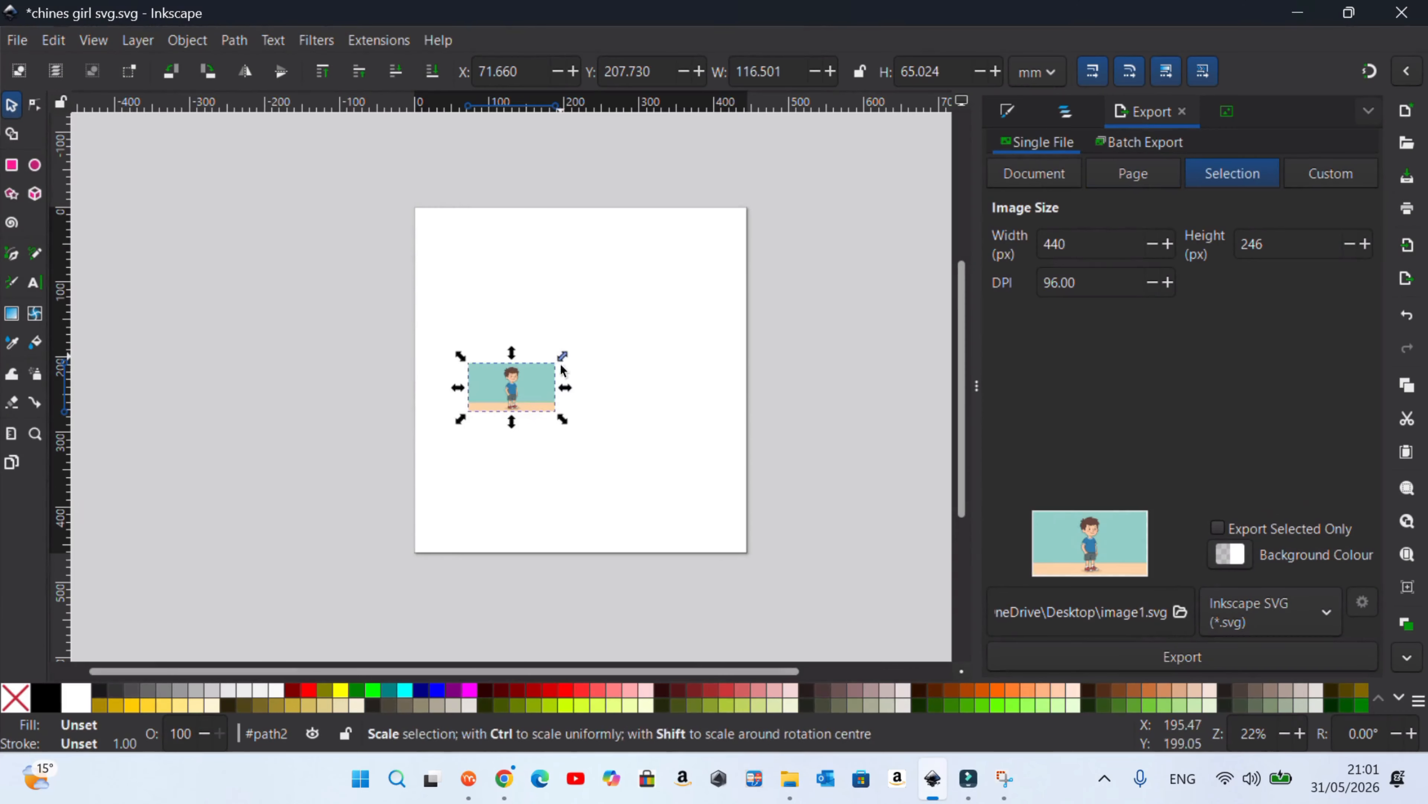
# Enlarge the imported boy image to about 581 by 394 mm and shift it so the boy stands on the page
pyautogui.moveTo(563, 421); pyautogui.dragTo(880, 550)
pyautogui.moveTo(712, 438); pyautogui.dragTo(708, 437)
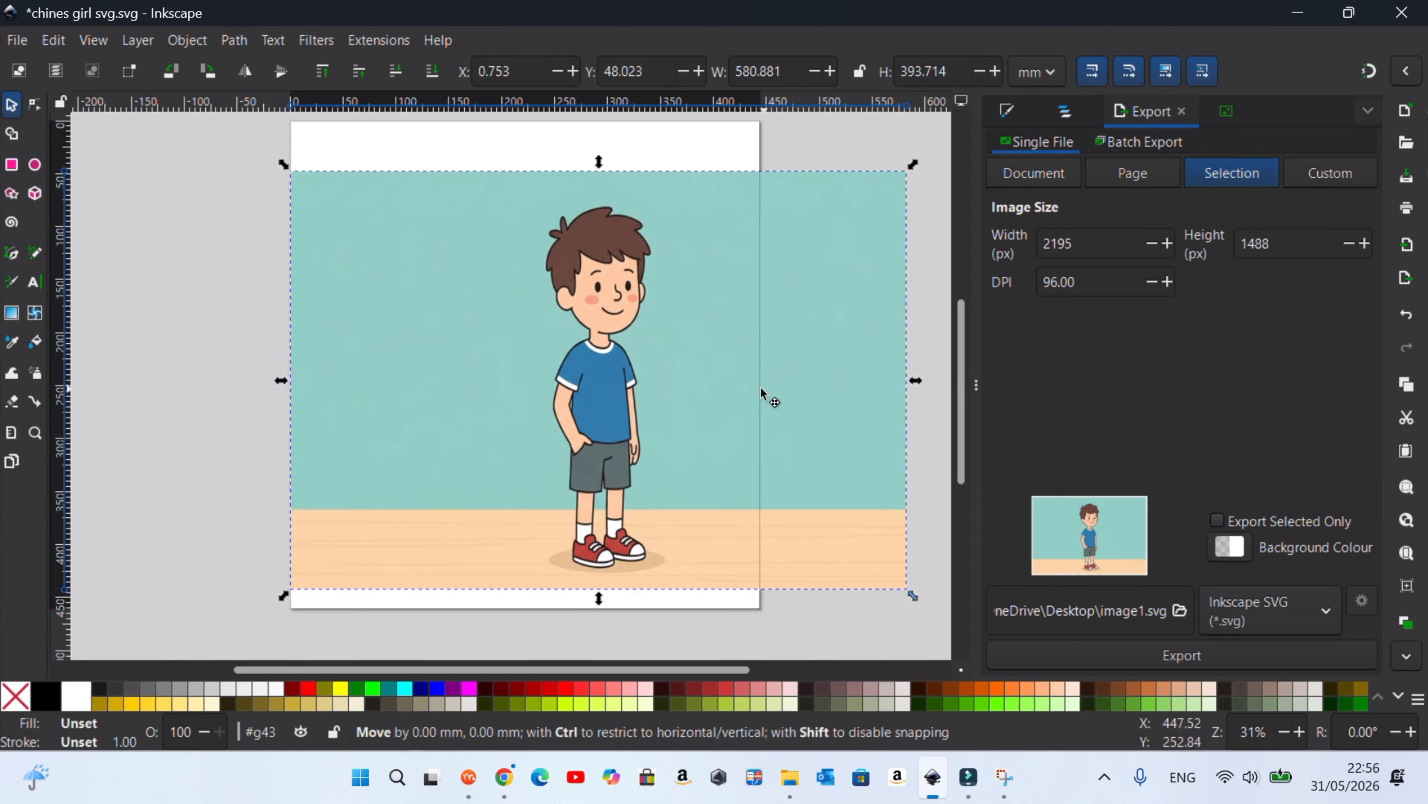
pyautogui.moveTo(766, 398); pyautogui.dragTo(679, 390)
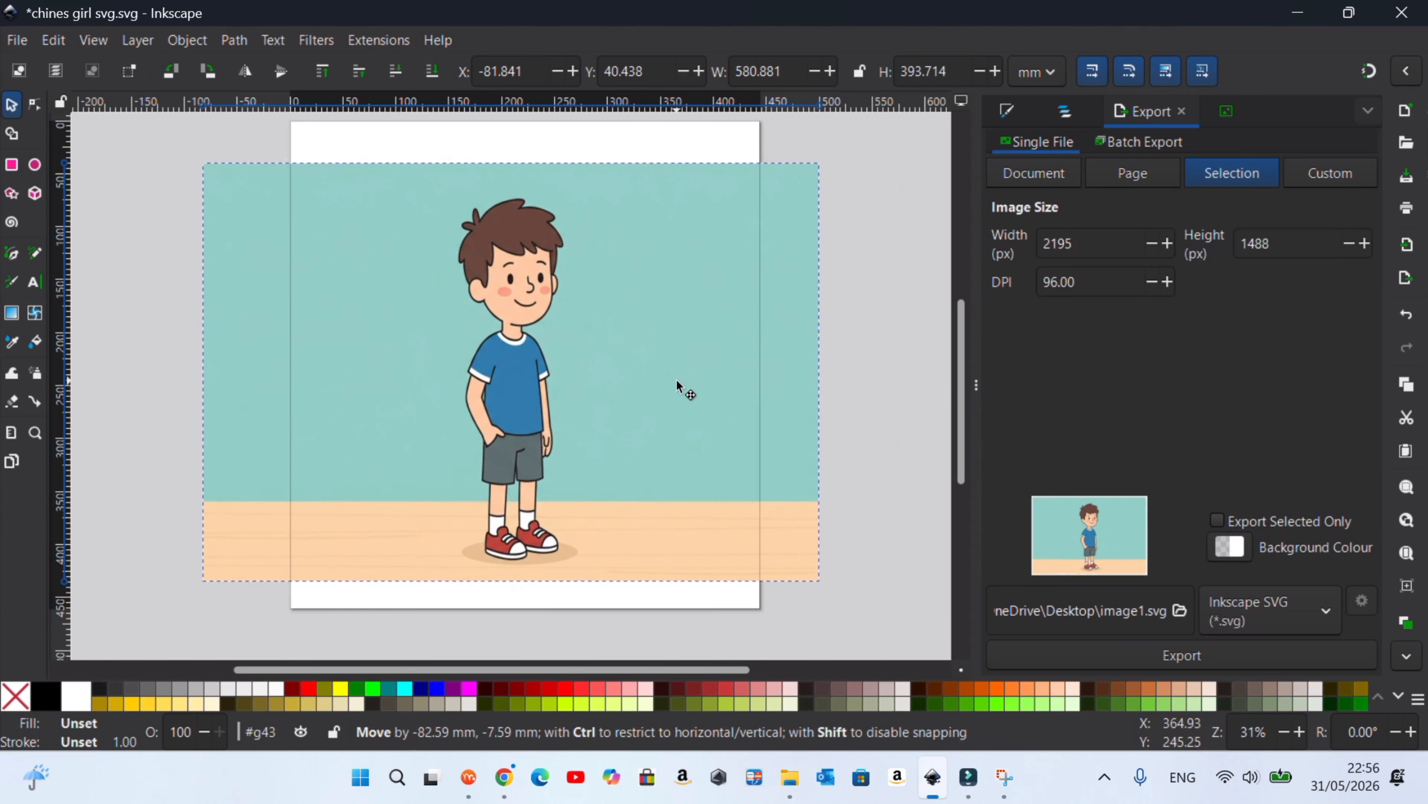
# Trace the boy image as a single-scan Brightness cutoff bitmap trace and delete the original image
pyautogui.click(234, 40)
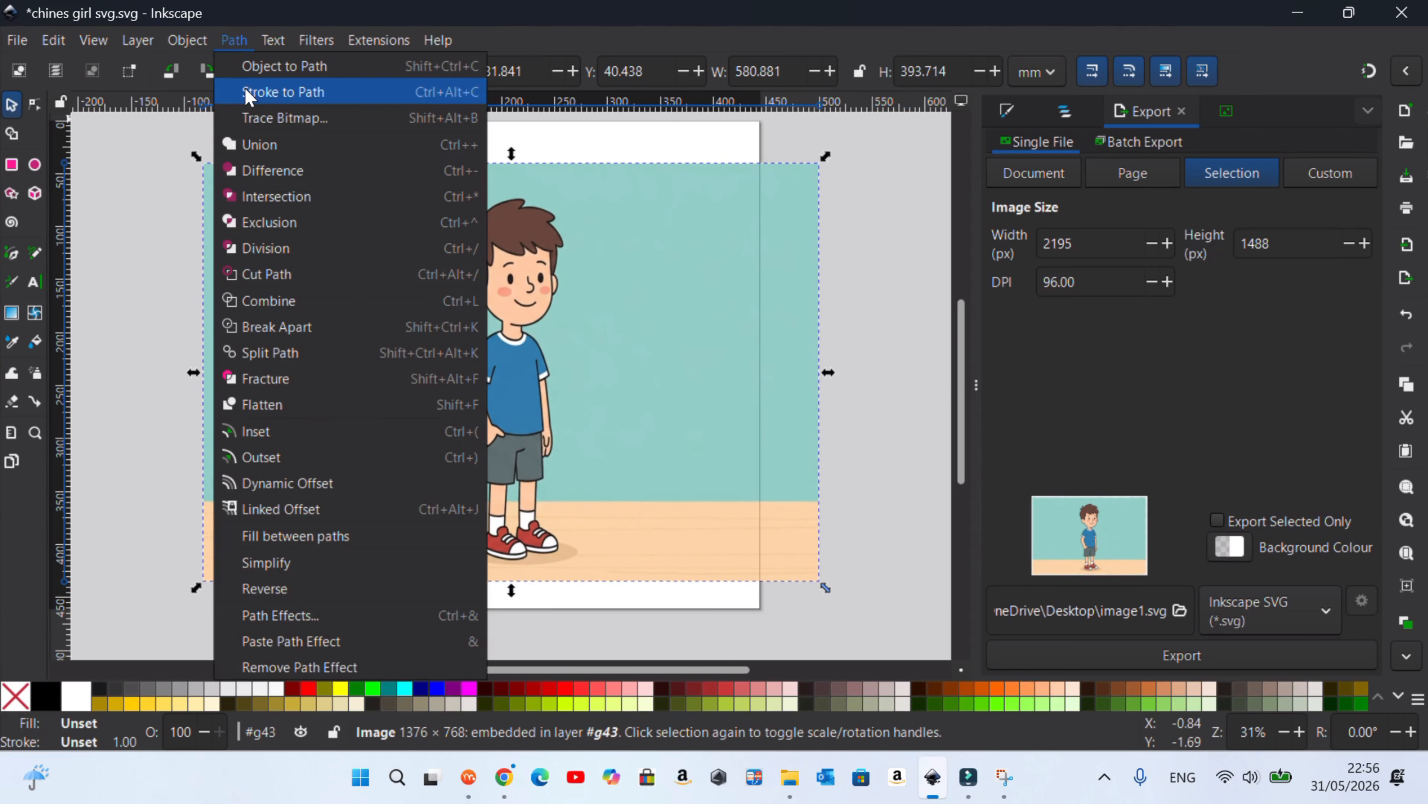
pyautogui.click(270, 120)
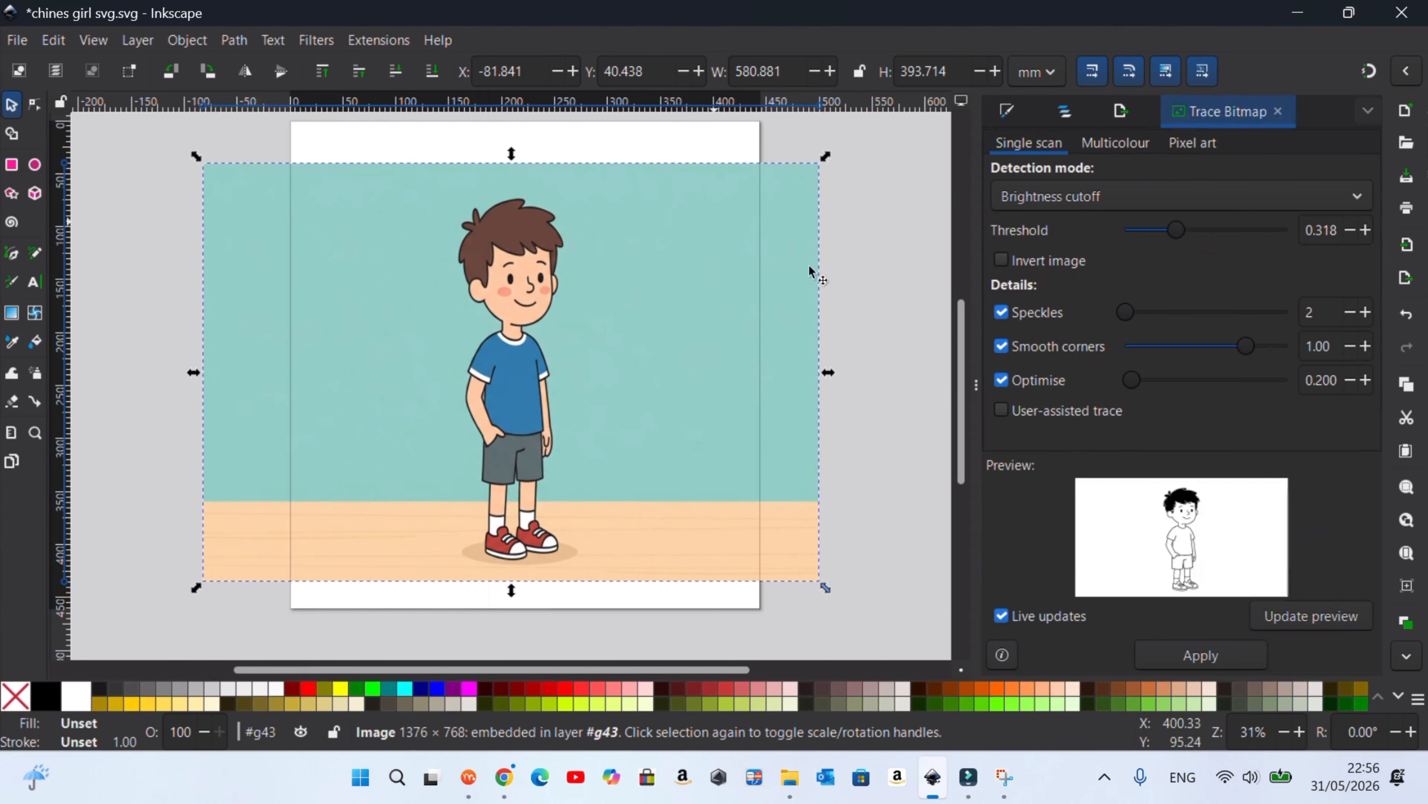
pyautogui.click(1201, 655)
pyautogui.click(704, 372)
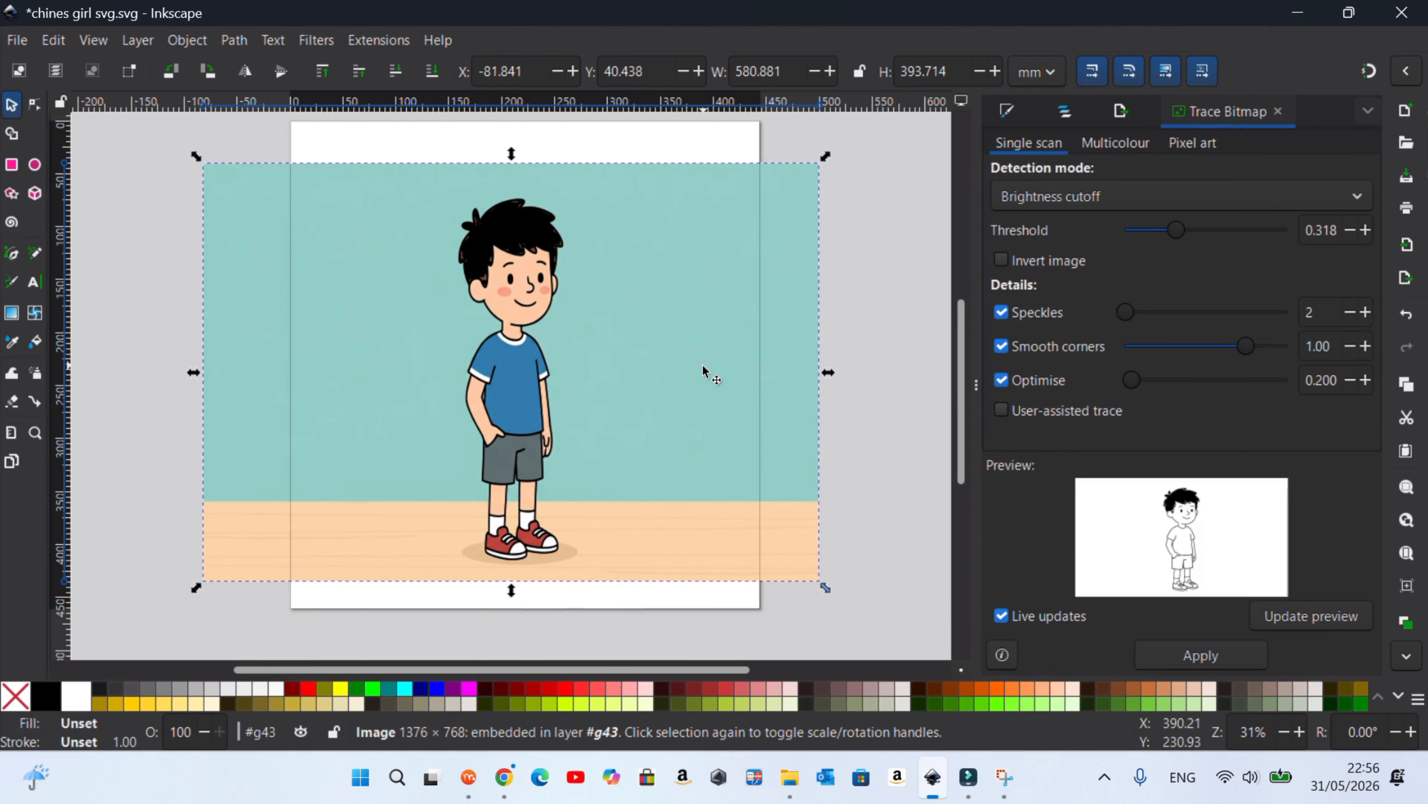
pyautogui.press('Delete')
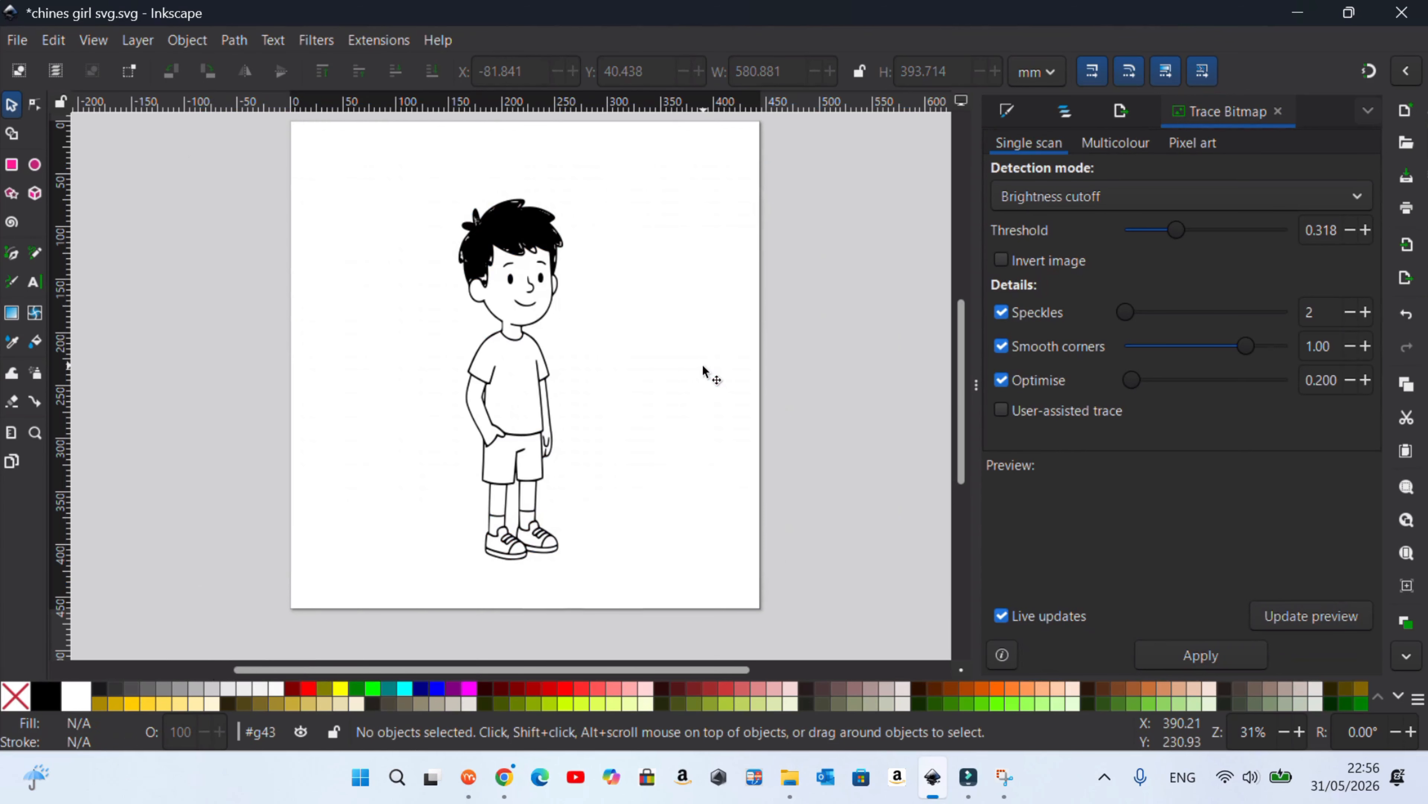
# Stretch the traced boy path to about 141 by 358 mm, reposition it, and try converting its stroke to a path
pyautogui.click(534, 313)
pyautogui.moveTo(562, 383); pyautogui.dragTo(619, 380)
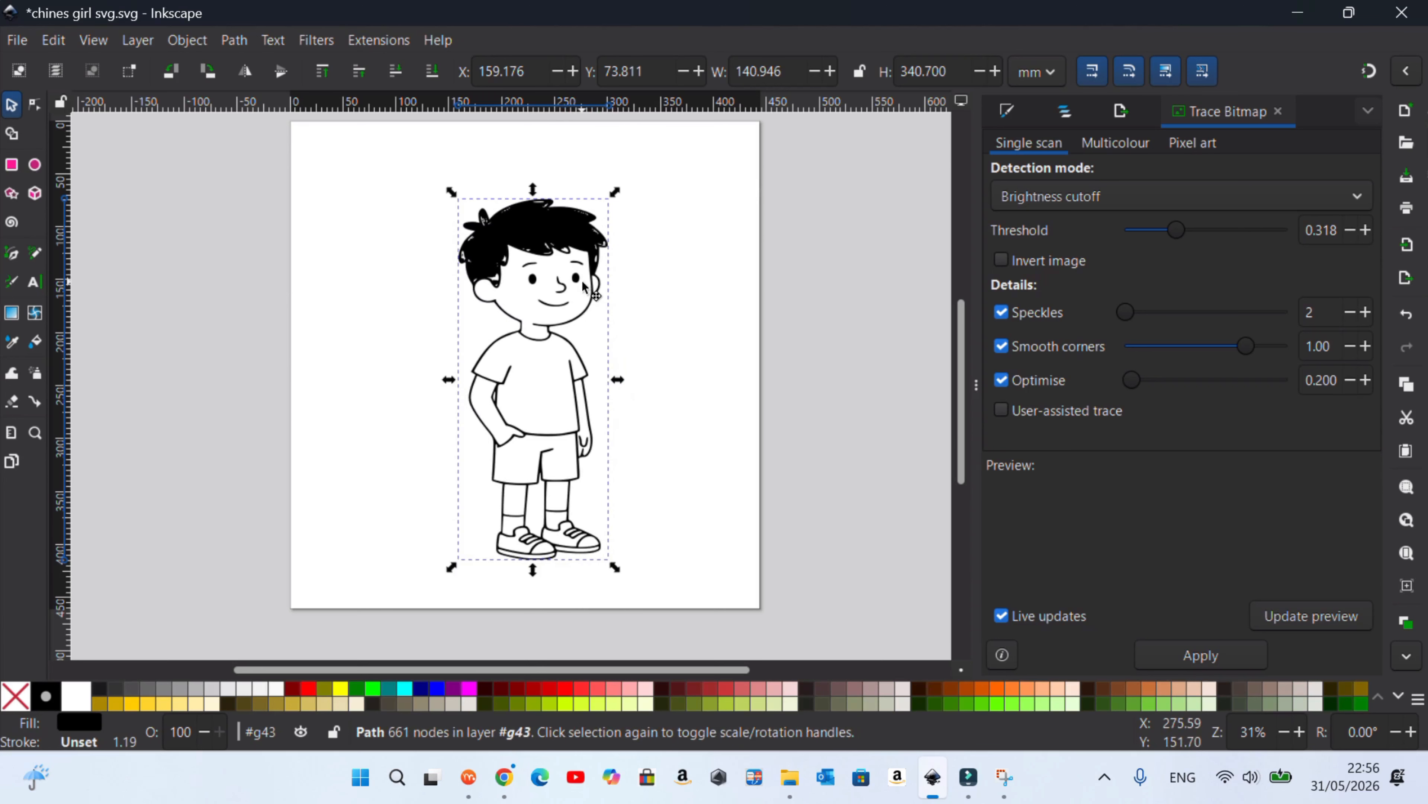
pyautogui.moveTo(583, 282); pyautogui.dragTo(589, 269)
pyautogui.moveTo(540, 177); pyautogui.dragTo(540, 158)
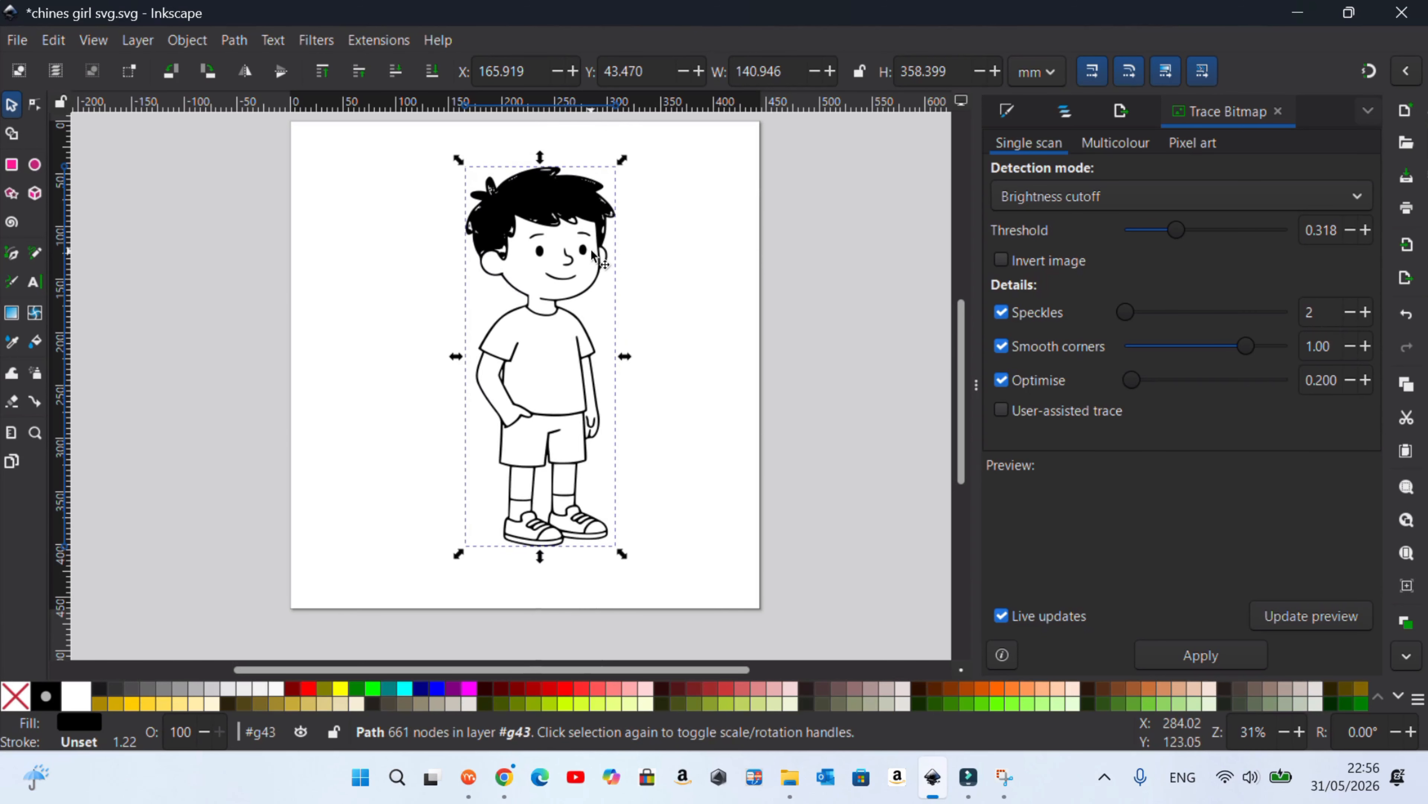
pyautogui.click(234, 39)
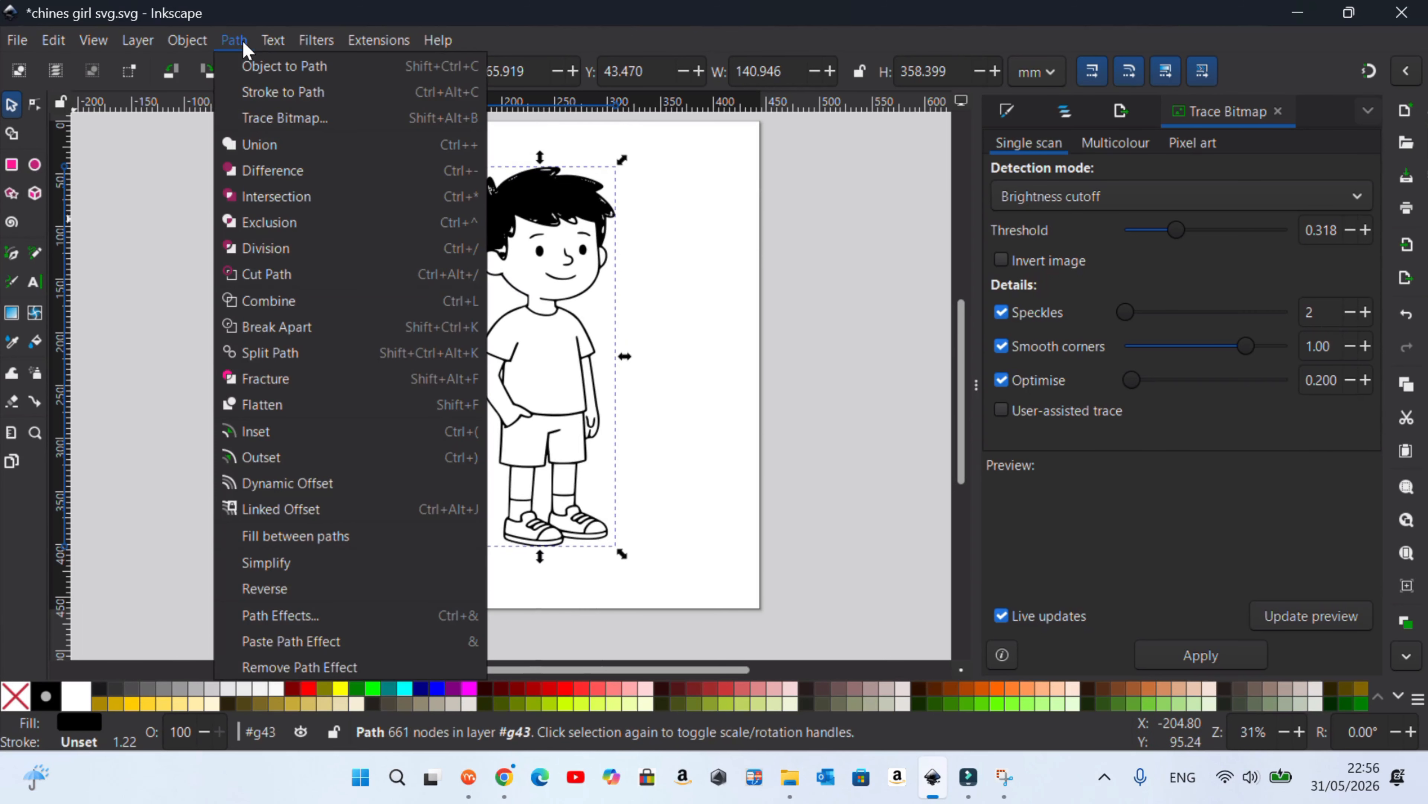
pyautogui.click(275, 92)
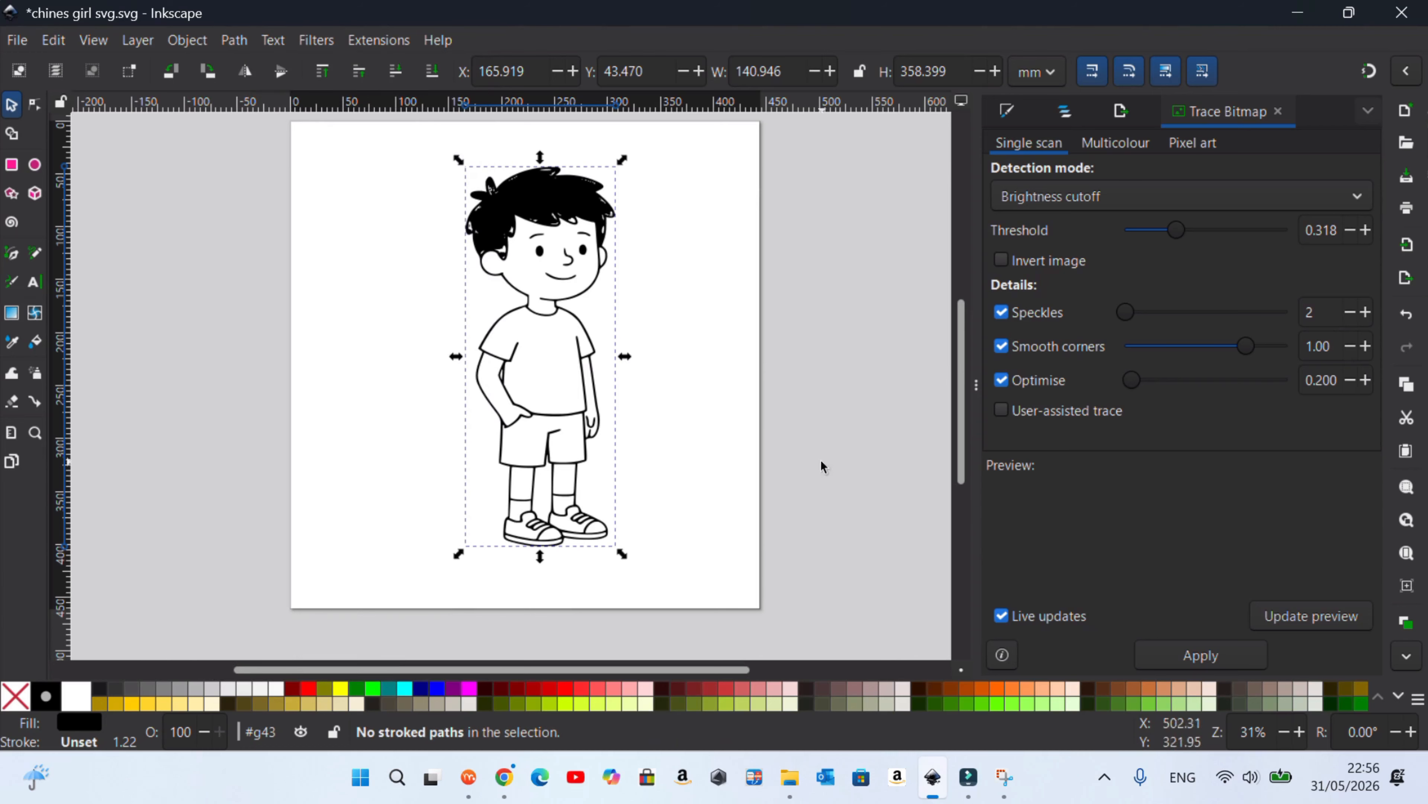
# Export the selected traced figure to the Desktop as an Inkscape SVG named "traced boy"
pyautogui.click(1404, 278)
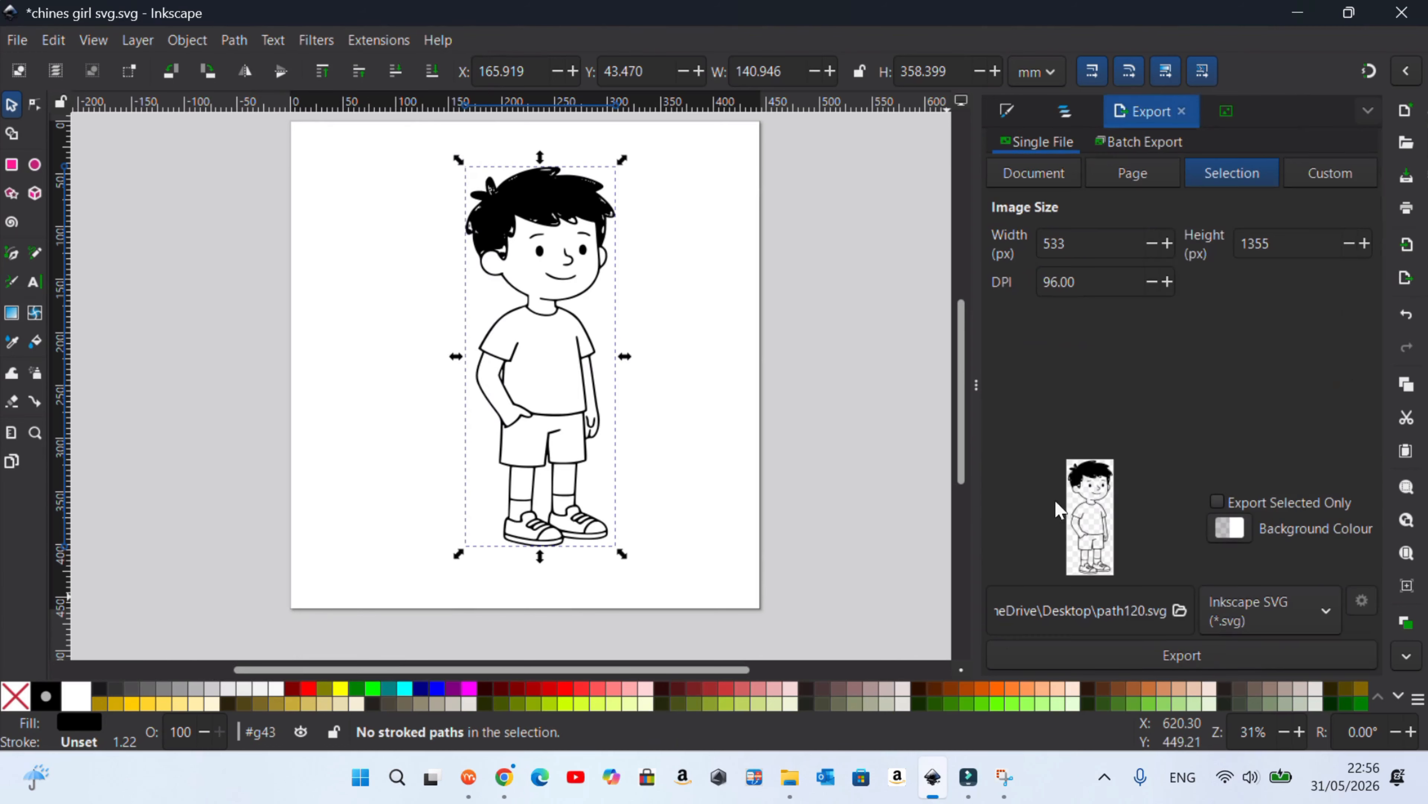
pyautogui.click(1113, 616)
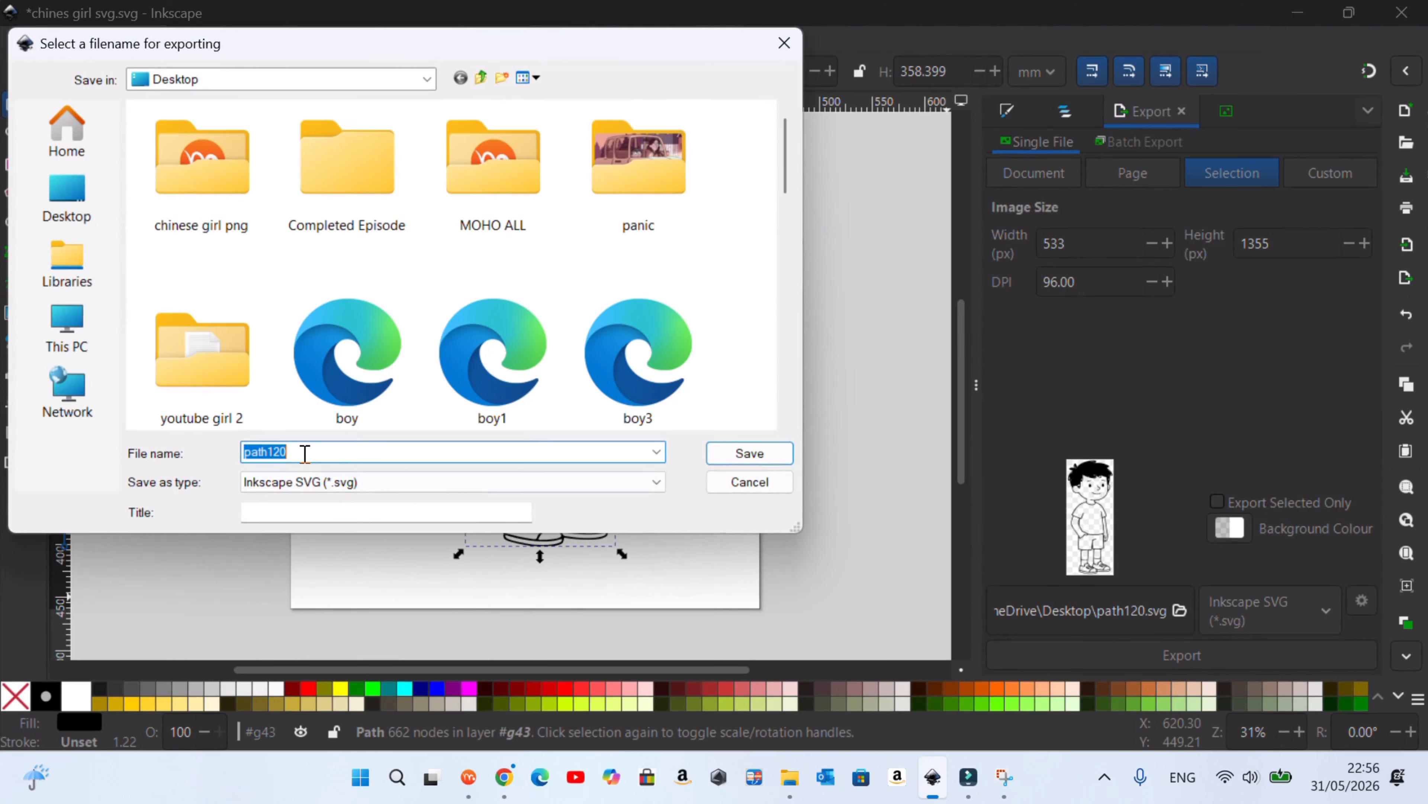
pyautogui.write('traced boy')
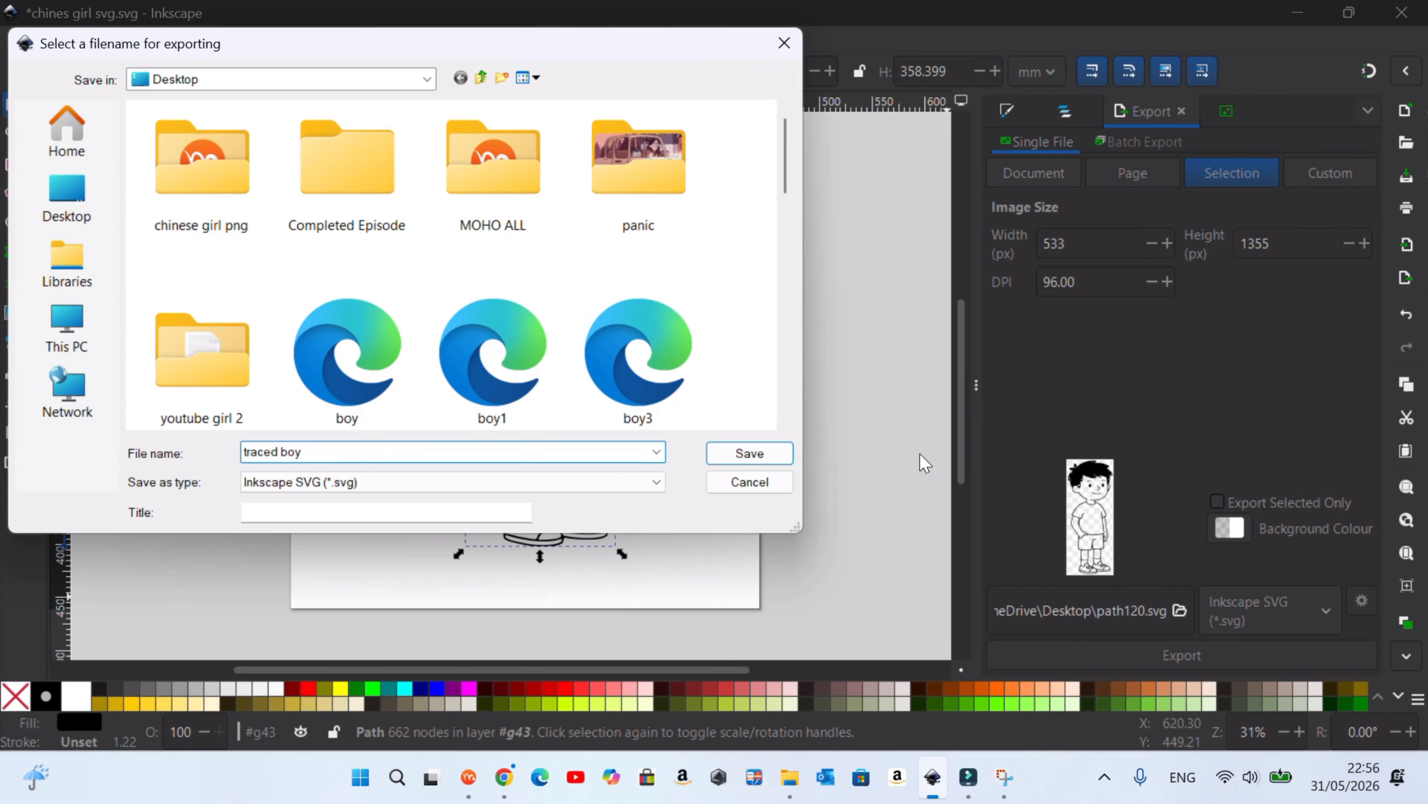
pyautogui.click(786, 453)
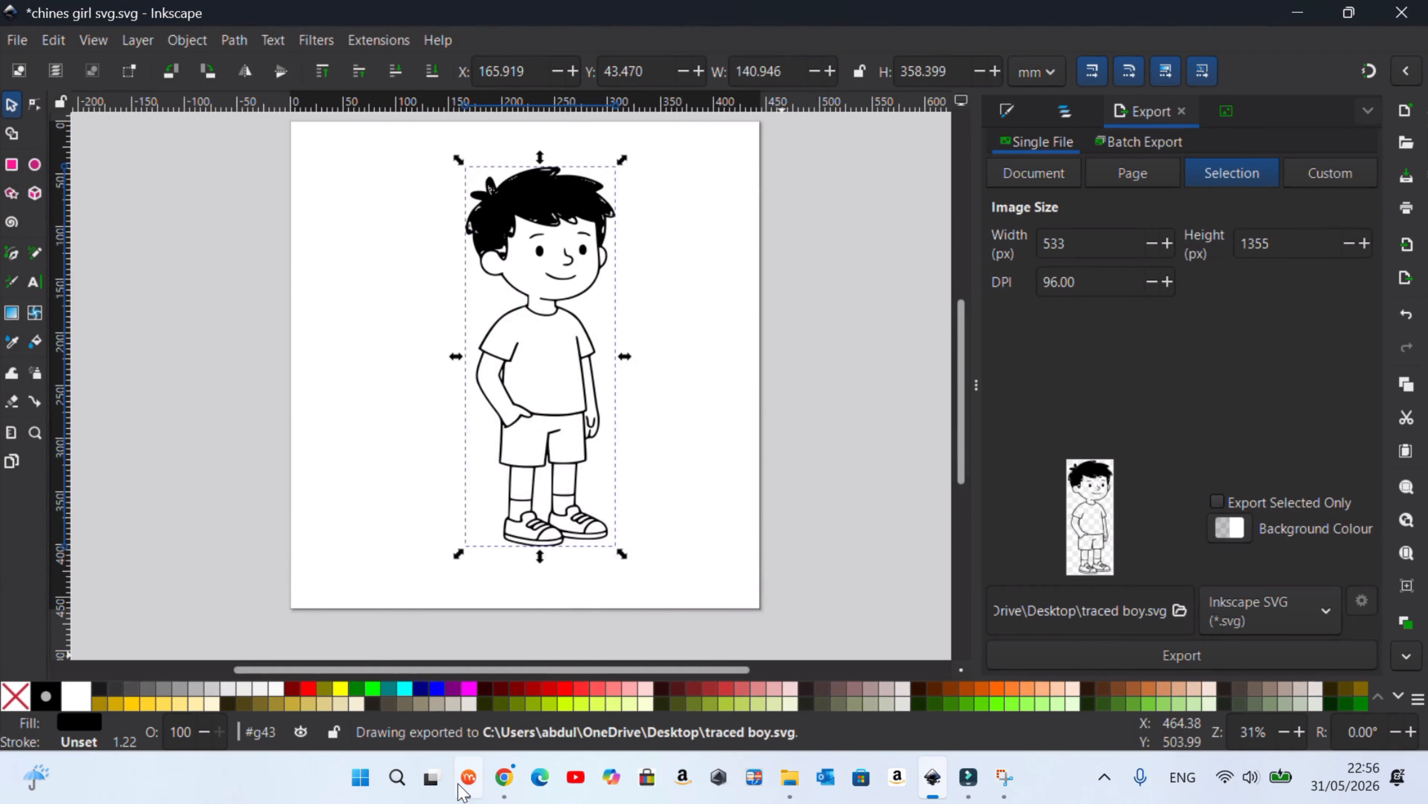
# Switch to Moho, where the traced boy drawing is open, and maximize its window
pyautogui.click(468, 777)
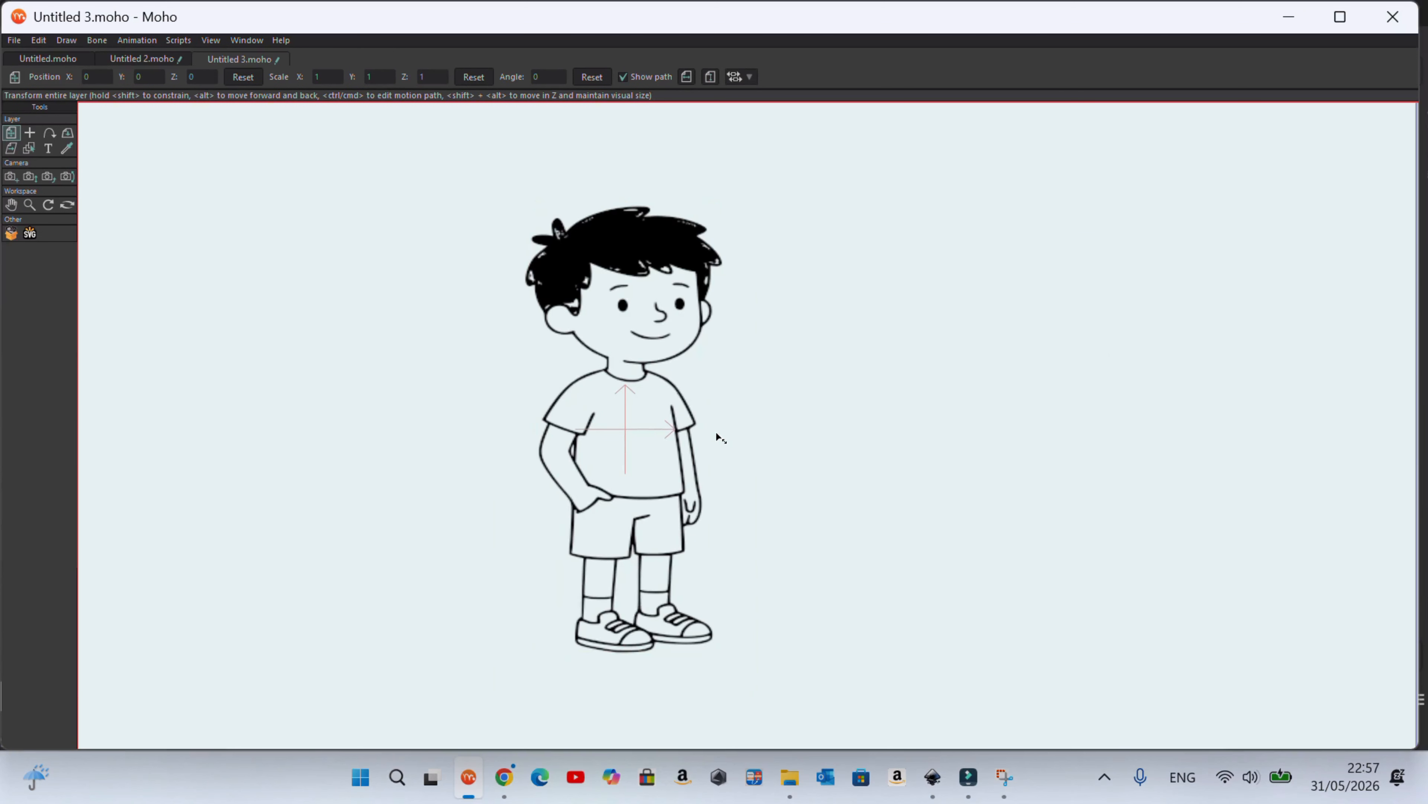
pyautogui.moveTo(716, 432); pyautogui.dragTo(714, 428)
pyautogui.click(1341, 17)
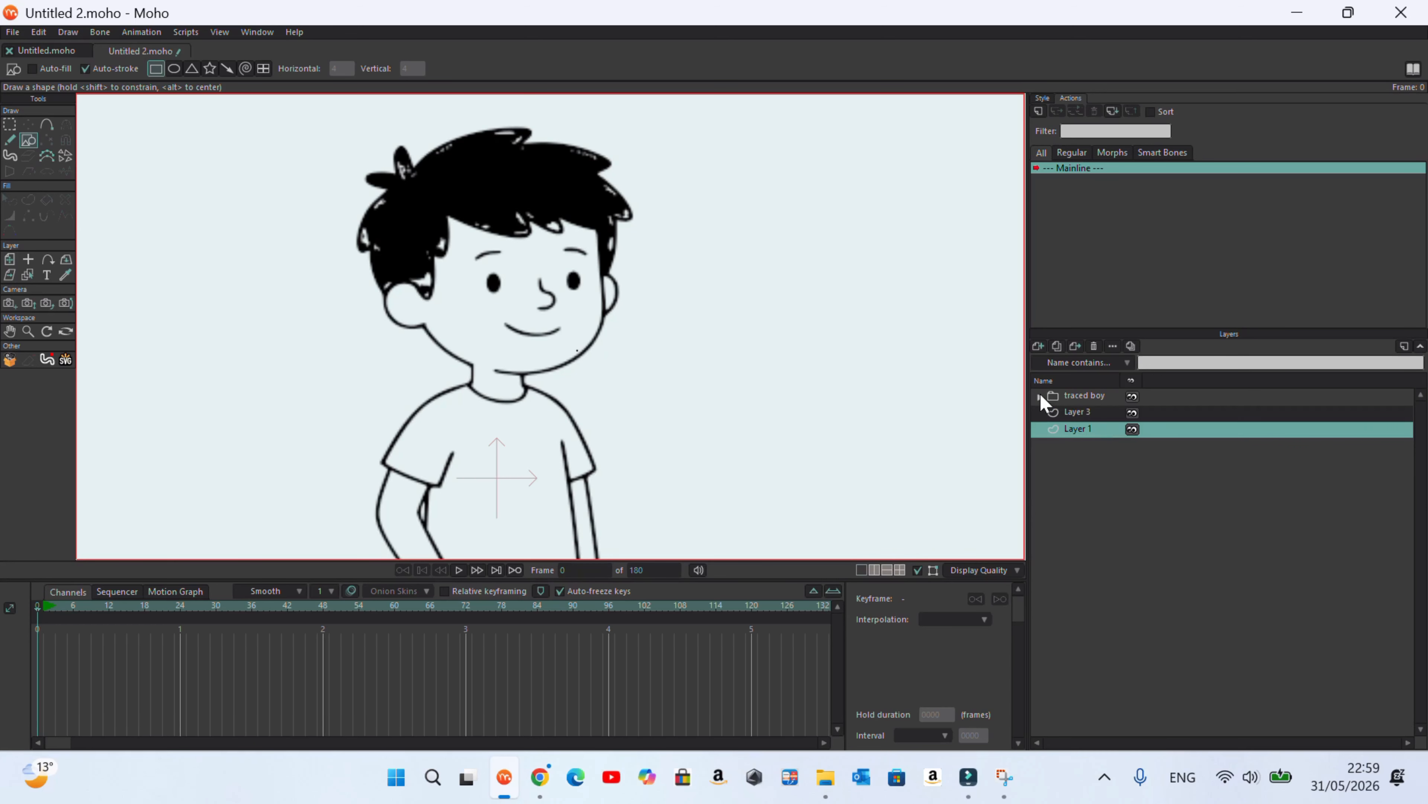
# Expand the traced boy group and select its vector layer g43, leaving the layer settings unchanged
pyautogui.click(1039, 395)
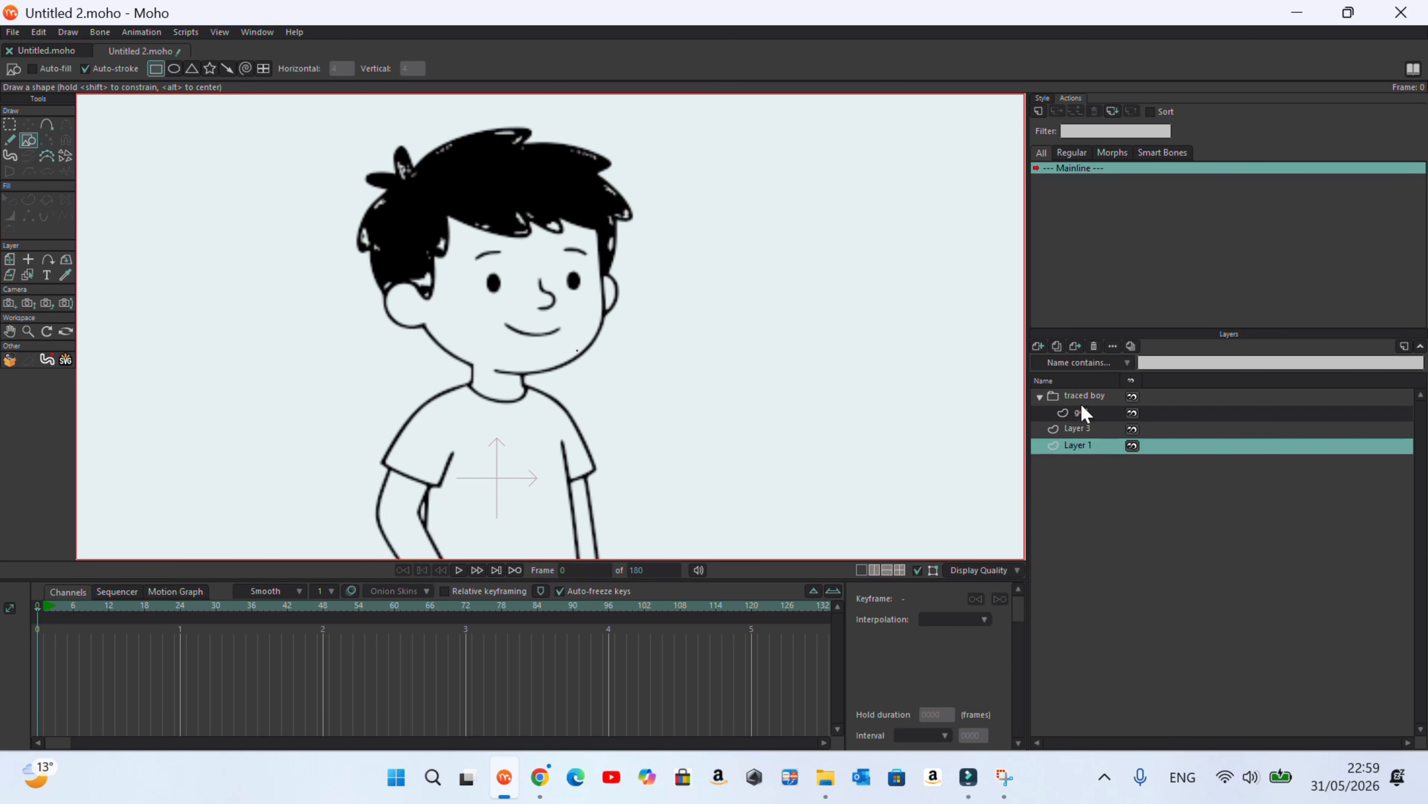
pyautogui.click(1083, 409)
pyautogui.doubleClick(1085, 410)
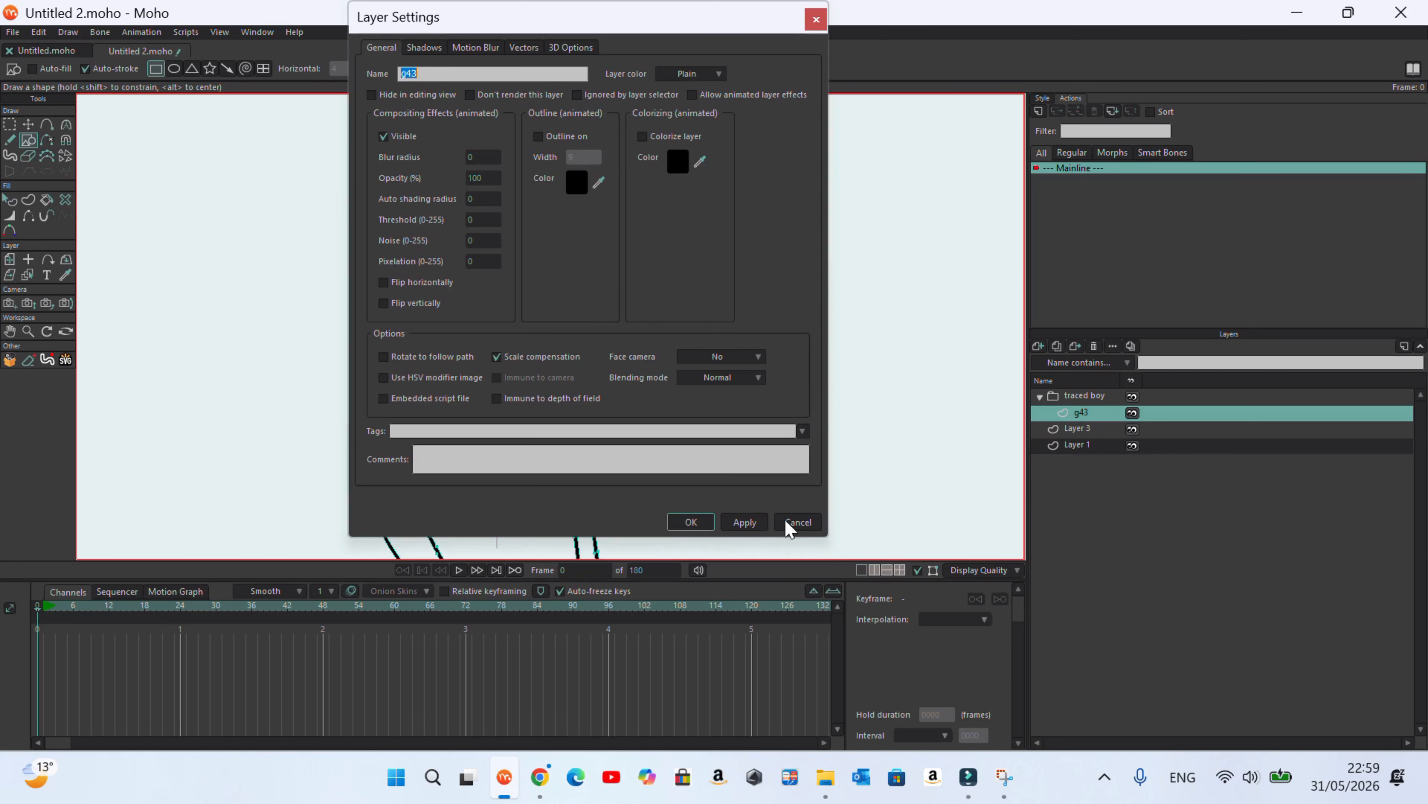
pyautogui.click(797, 521)
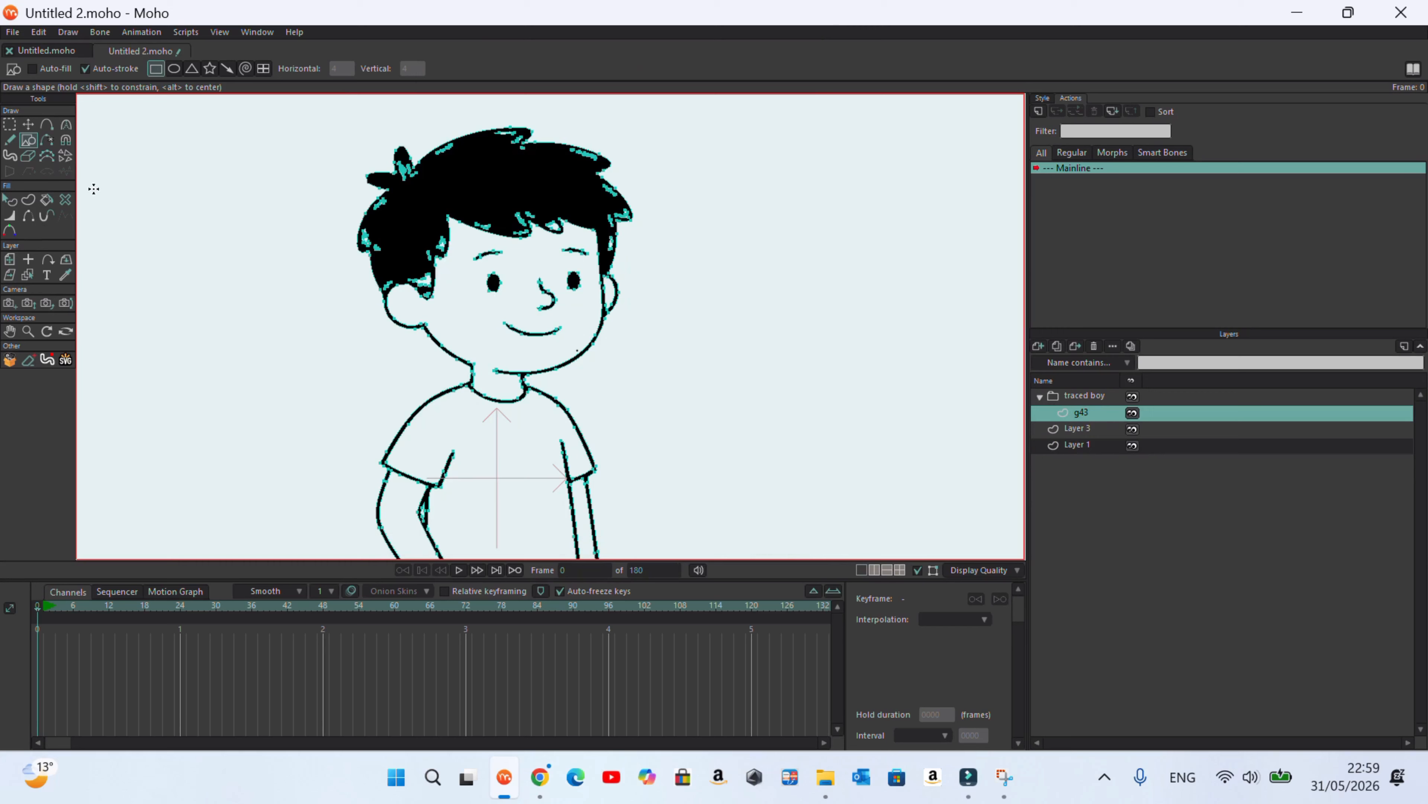
# Fill the hair and connected outline region with the Paint Bucket and move the filled copy to the left of the figure
pyautogui.click(47, 199)
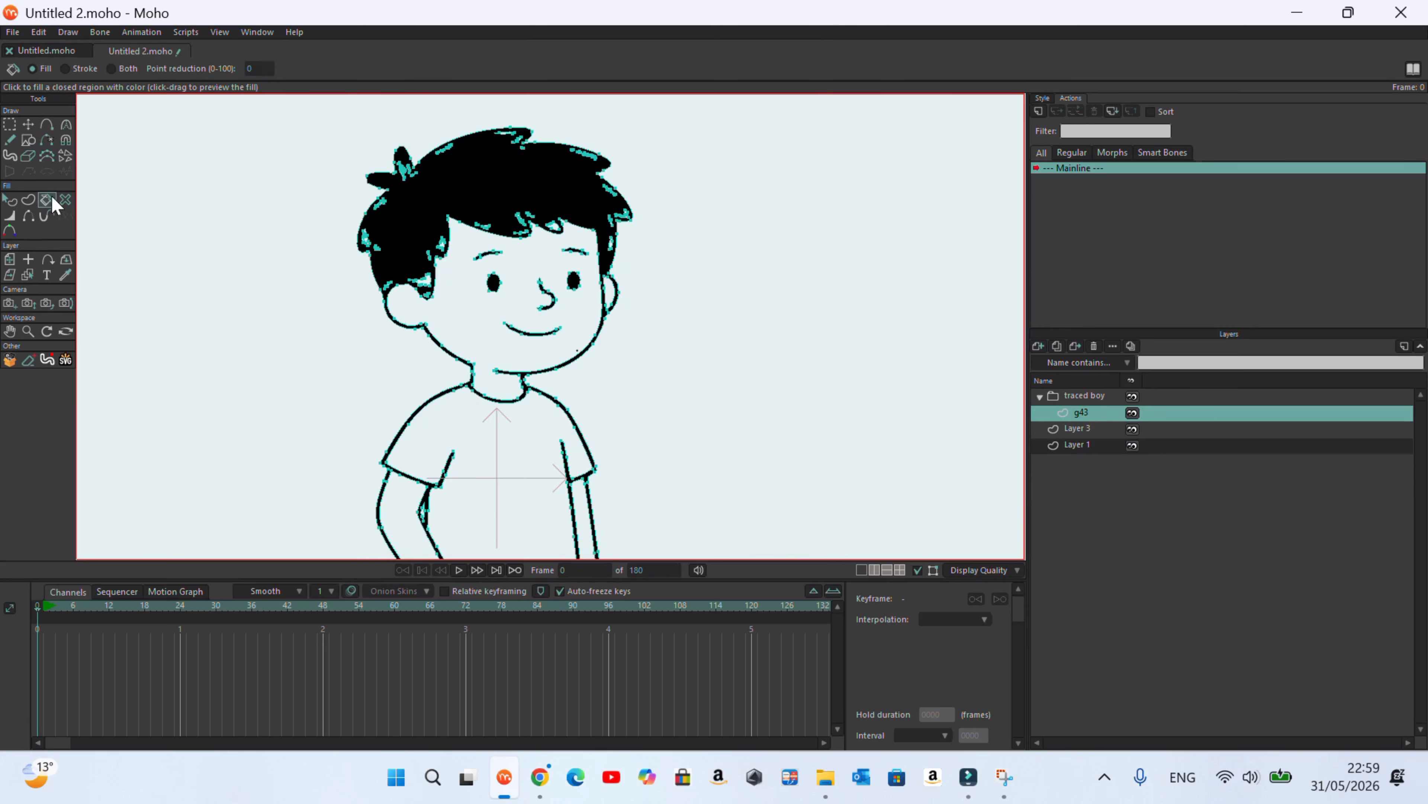
pyautogui.scroll(-1, 519, 152)
pyautogui.click(521, 165)
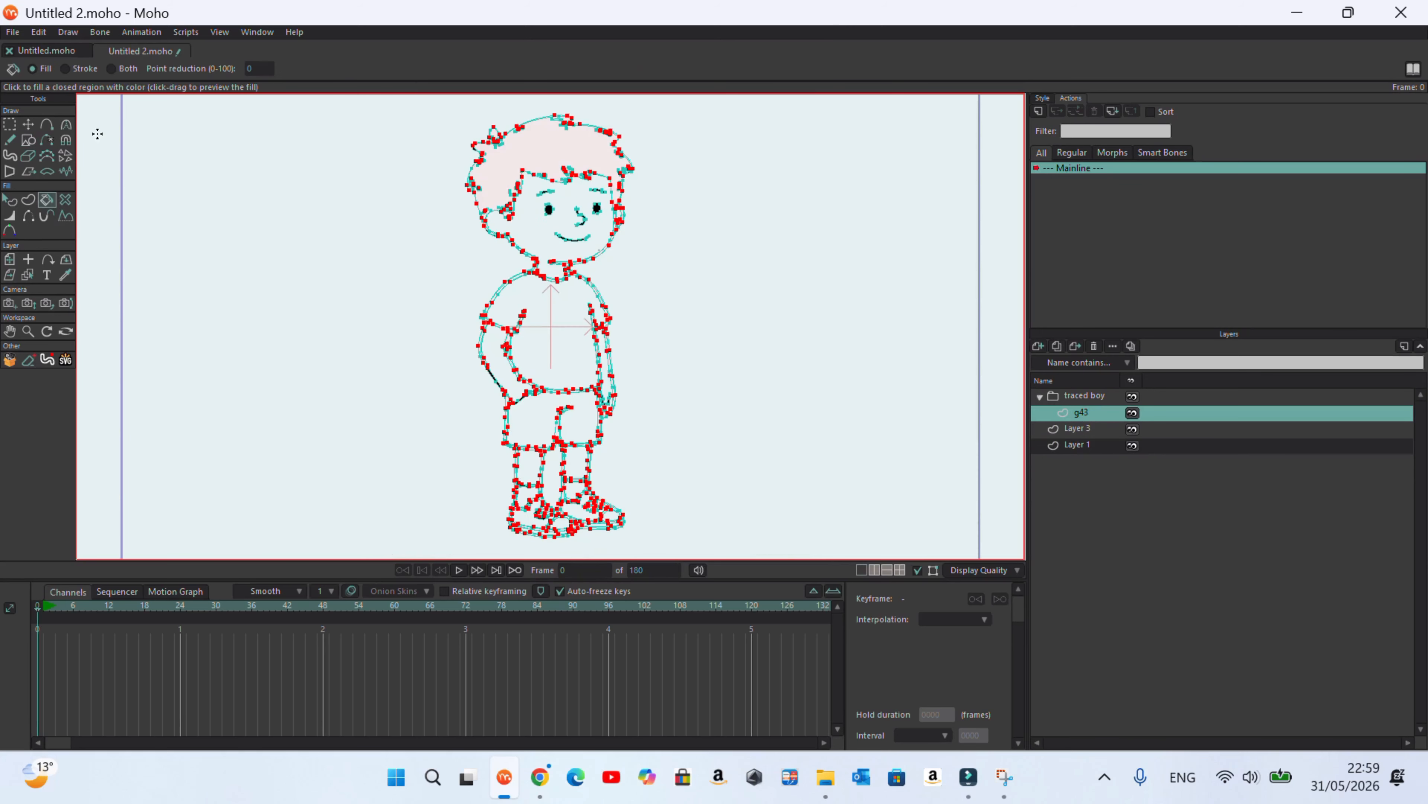
pyautogui.click(28, 124)
pyautogui.moveTo(608, 173)
pyautogui.mouseDown()
pyautogui.moveTo(449, 209)
pyautogui.moveTo(363, 149)
pyautogui.moveTo(358, 164)
pyautogui.mouseUp()
# Fill the face, ear and neck region with the Paint Bucket and move the filled shape to the right of the figure
pyautogui.scroll(4, 593, 178)
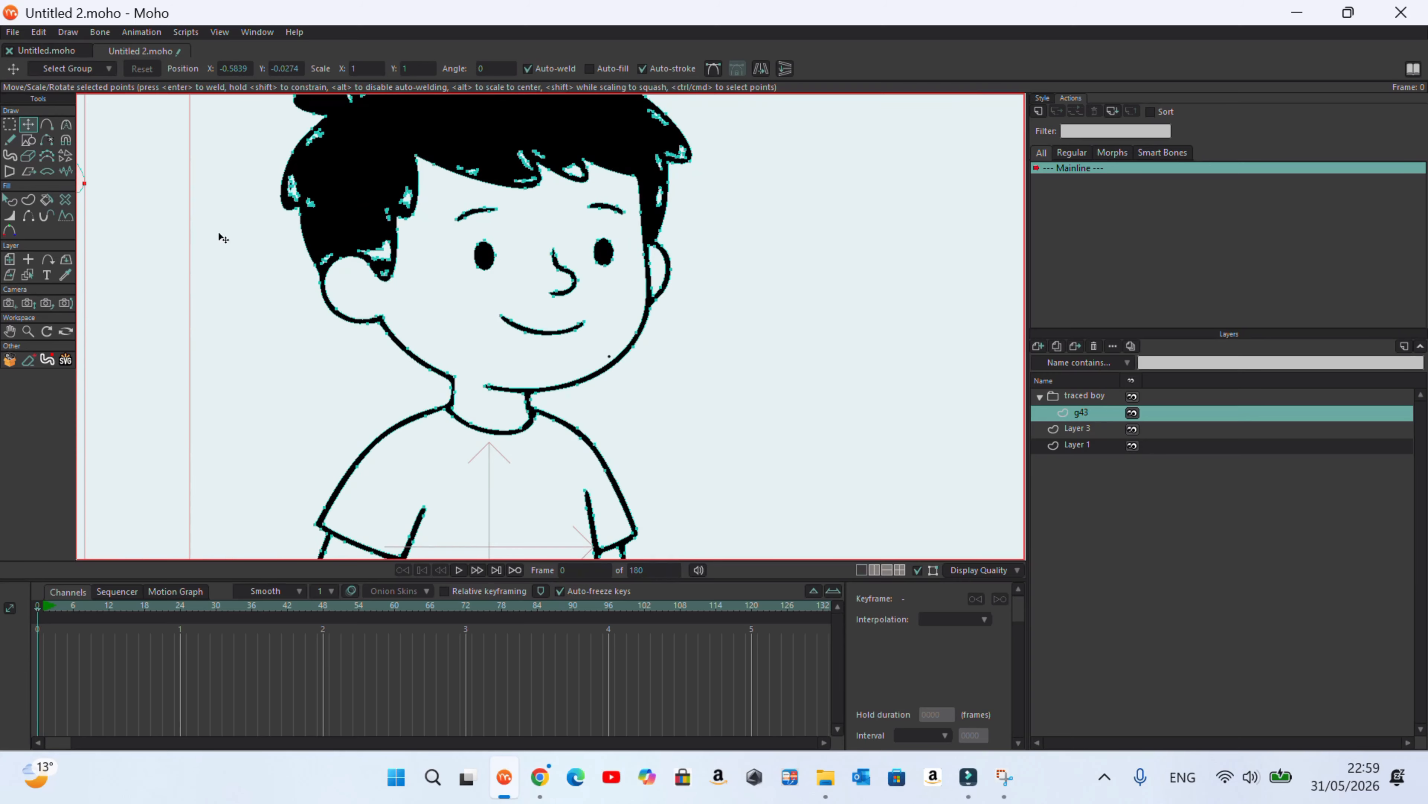
pyautogui.click(47, 199)
pyautogui.click(450, 273)
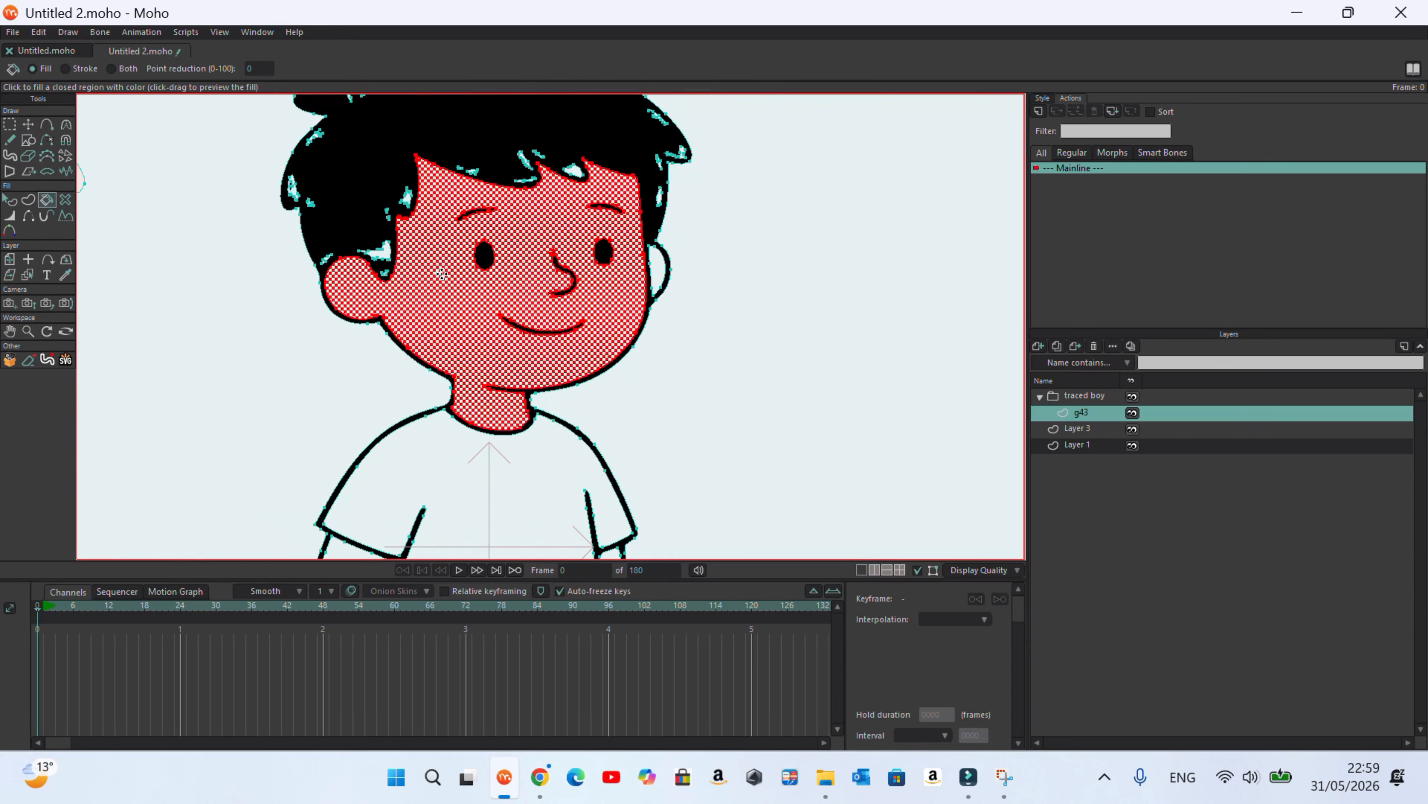
pyautogui.click(29, 124)
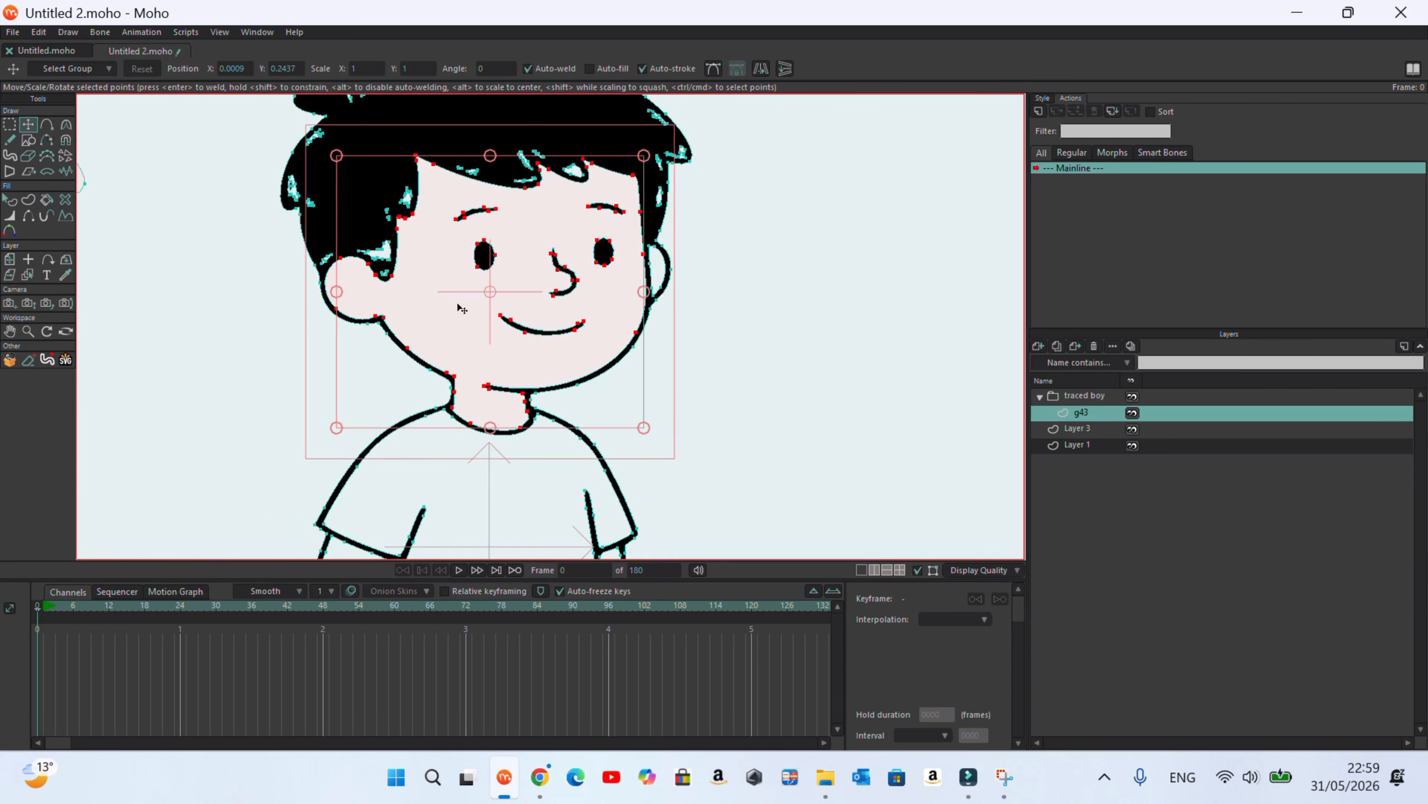
pyautogui.moveTo(466, 283); pyautogui.dragTo(810, 265)
# Place the filled face shape well clear of the figure on its right, and shift the selected artwork slightly up and right
pyautogui.scroll(-3, 378, 232)
pyautogui.moveTo(457, 255); pyautogui.dragTo(683, 225)
pyautogui.click(461, 280)
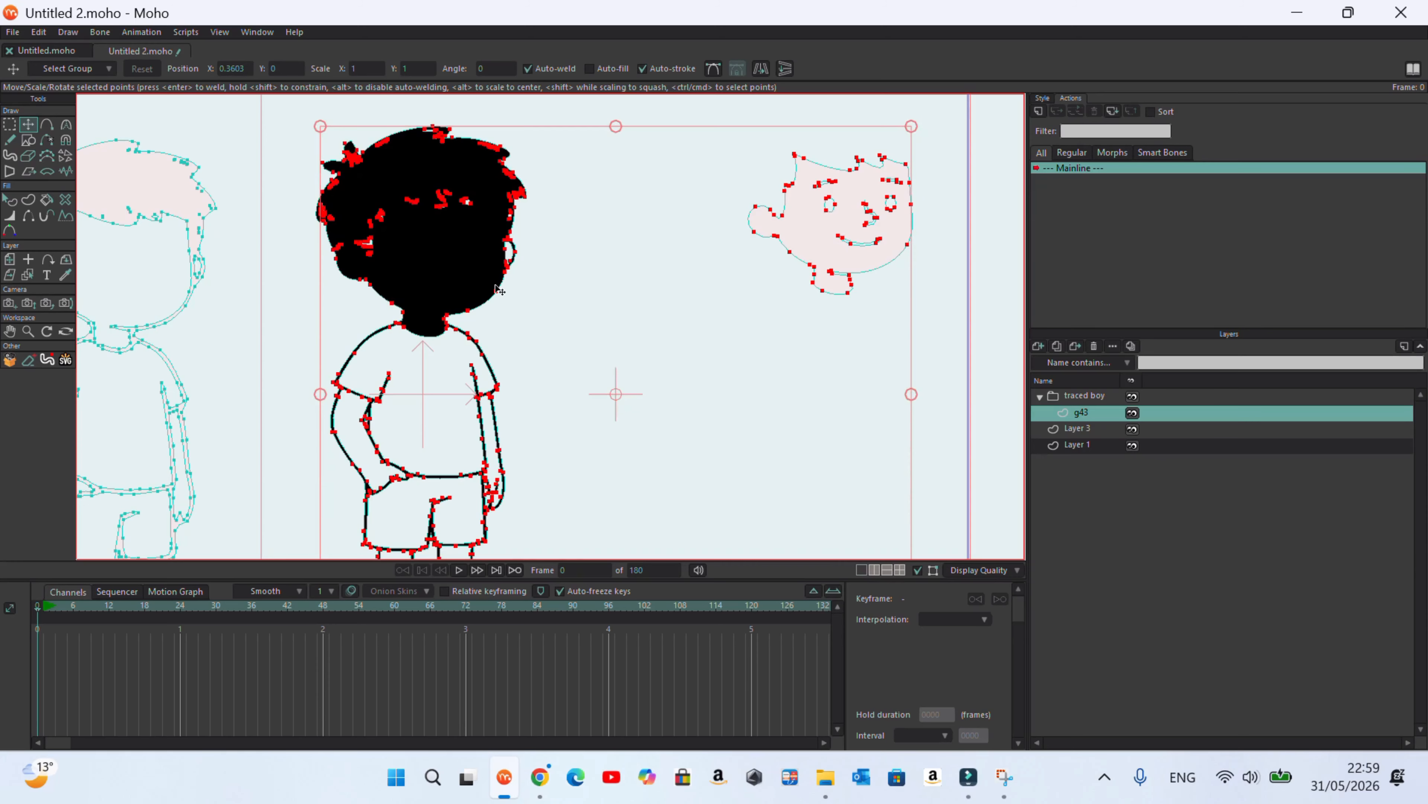
pyautogui.moveTo(500, 290); pyautogui.dragTo(531, 248)
# Fill the T-shirt region with the Paint Bucket and move the filled shirt below the separated face
pyautogui.click(47, 199)
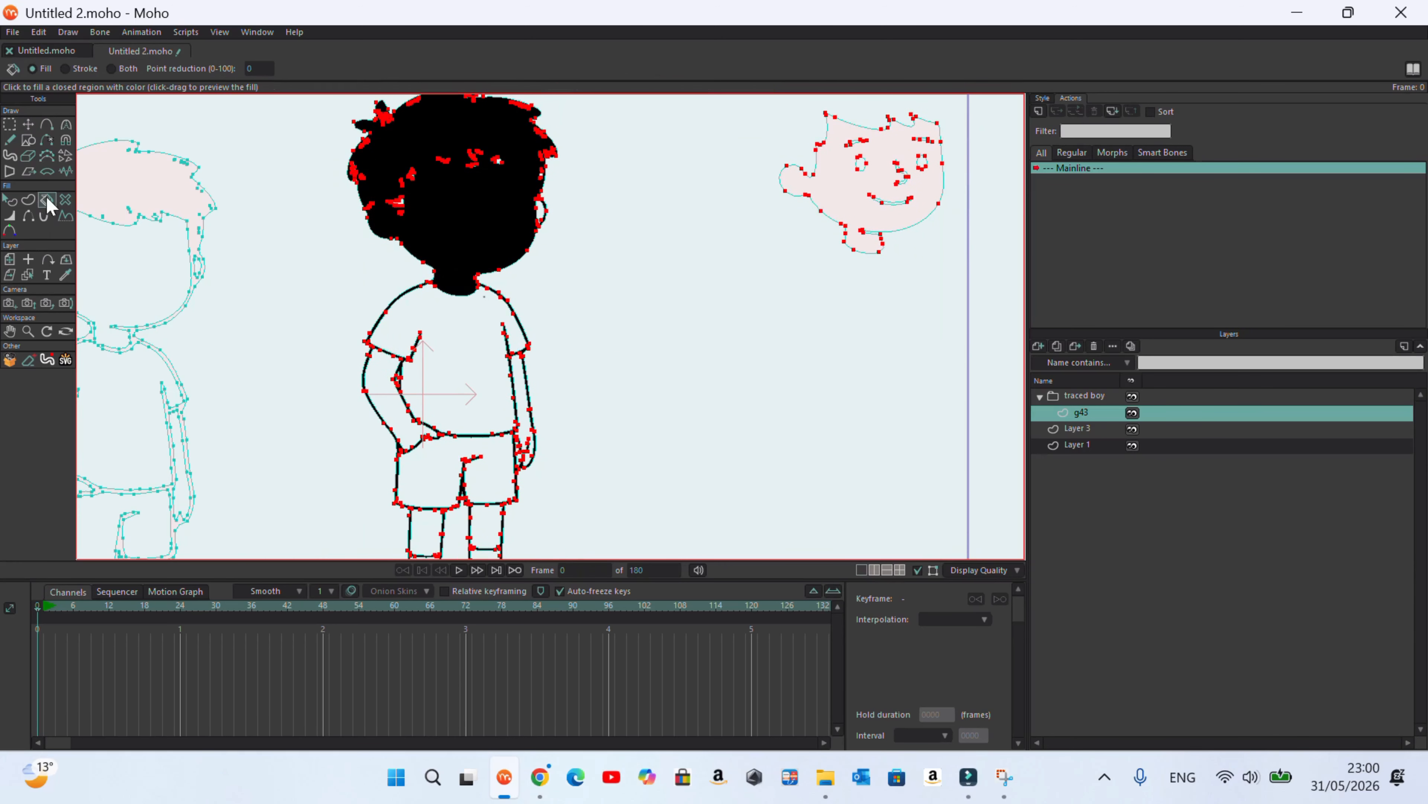
pyautogui.click(450, 331)
pyautogui.click(32, 127)
pyautogui.moveTo(468, 343); pyautogui.dragTo(855, 329)
pyautogui.scroll(-3, 492, 371)
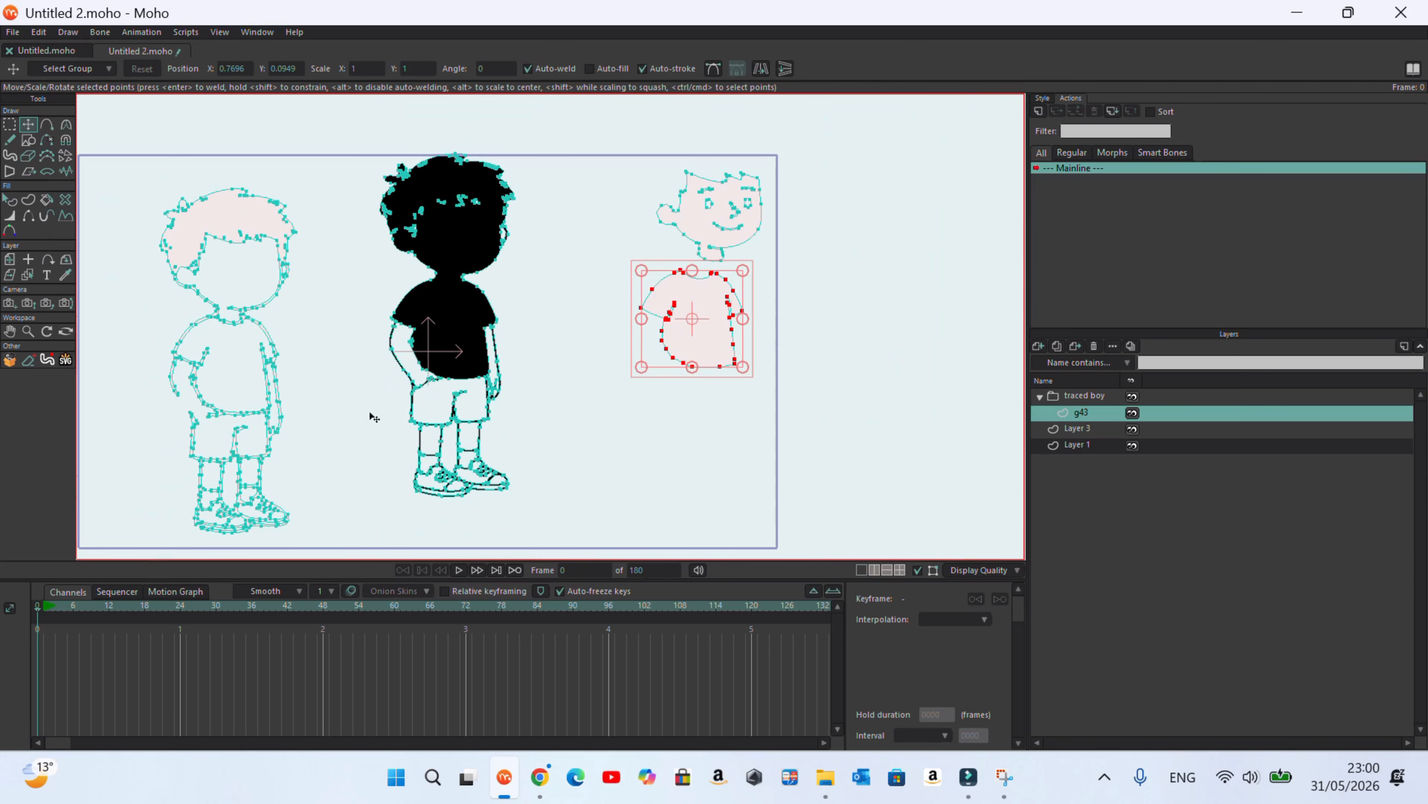
# Fill the shorts region with the Paint Bucket and move the filled shorts below the separated T-shirt
pyautogui.click(50, 199)
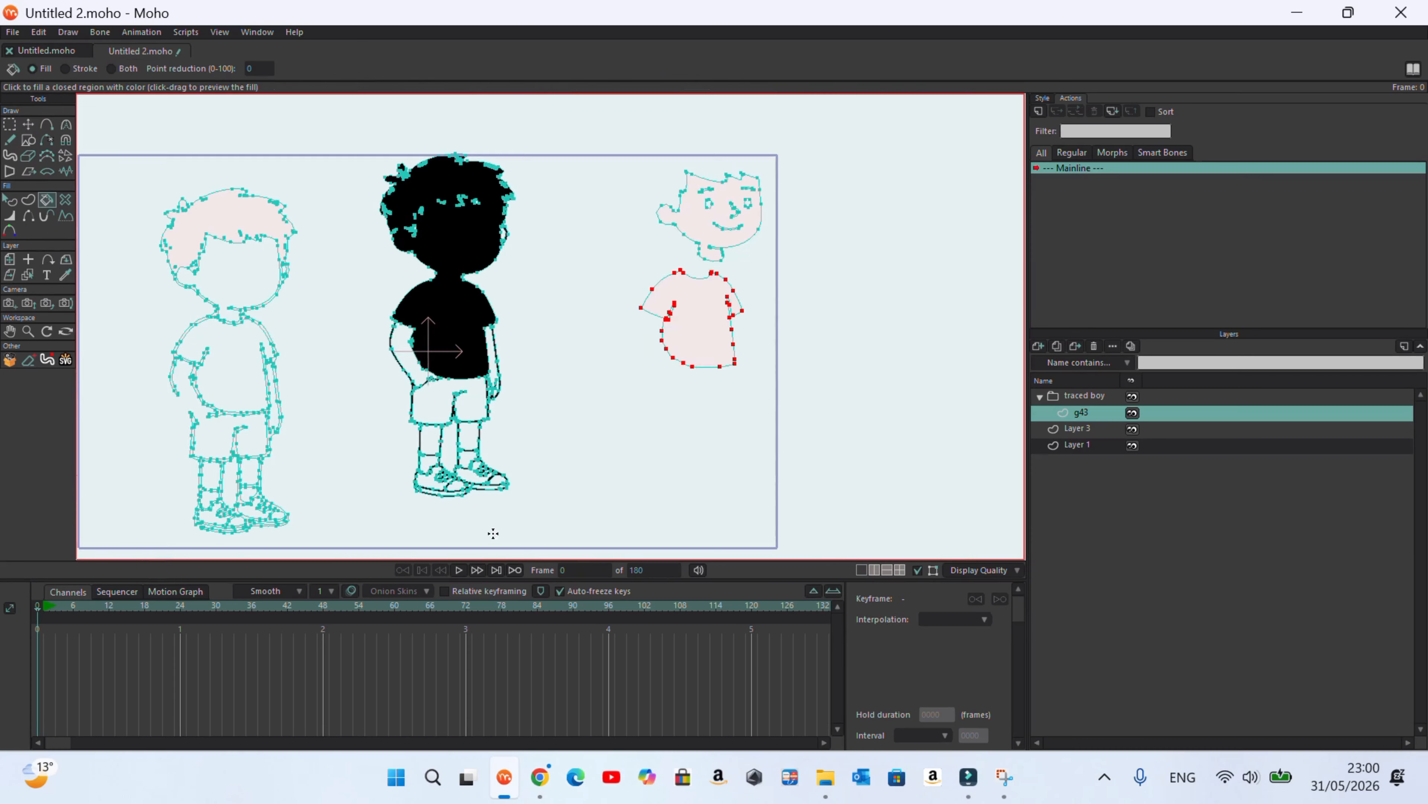
pyautogui.scroll(3, 509, 391)
pyautogui.click(520, 370)
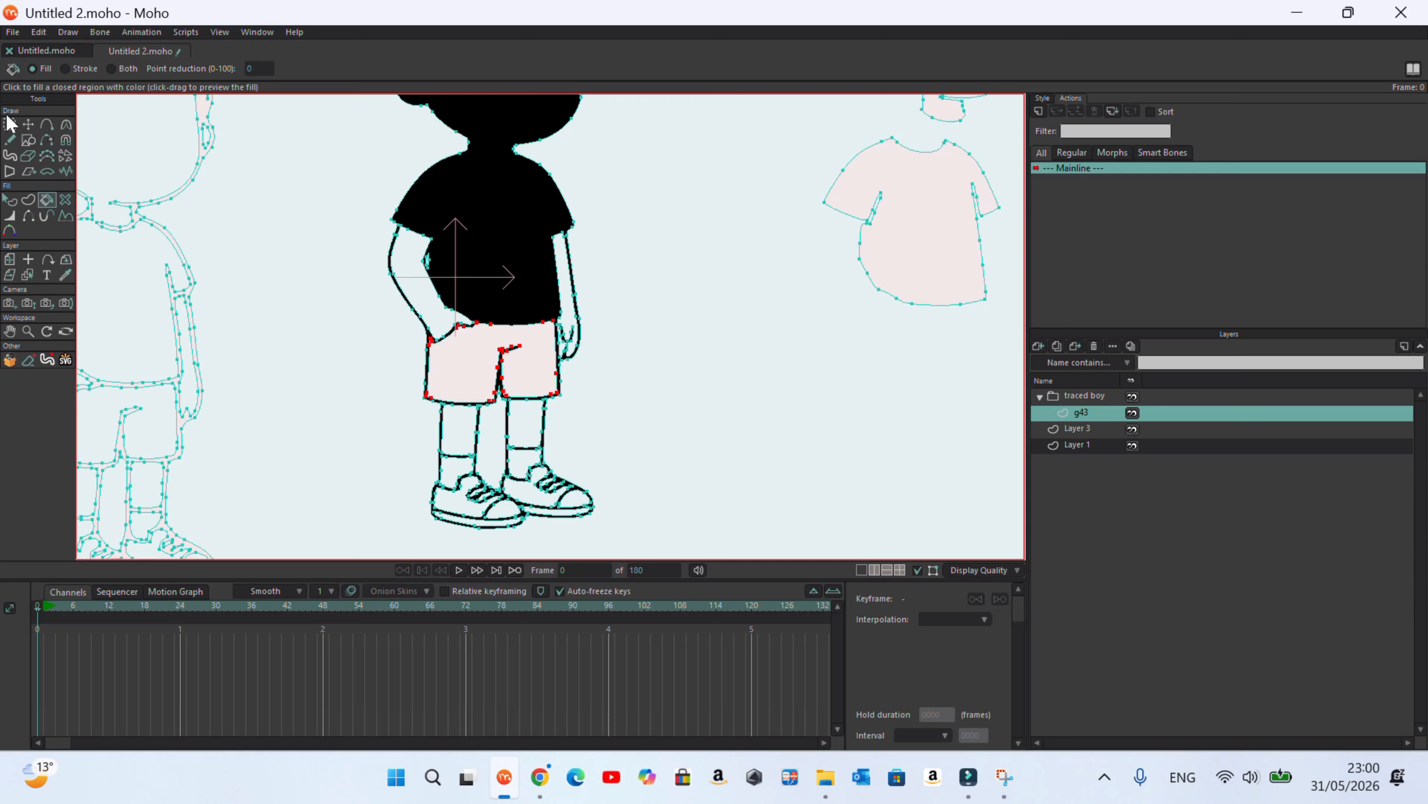
pyautogui.click(29, 125)
pyautogui.moveTo(453, 386); pyautogui.dragTo(899, 378)
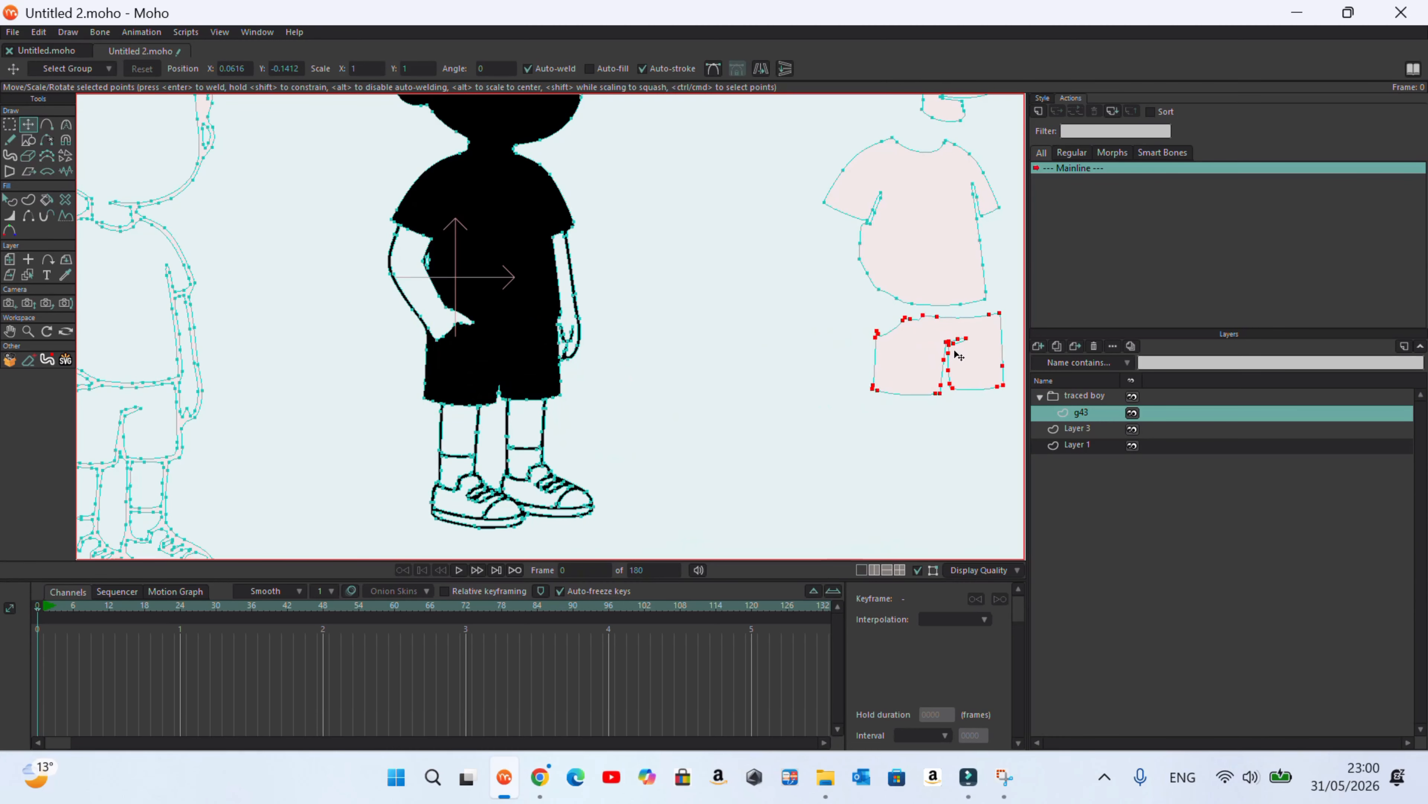
# Fill the leg, sock and shoe regions on the figure's right-hand side with the Paint Bucket
pyautogui.click(46, 200)
pyautogui.click(525, 423)
pyautogui.click(541, 500)
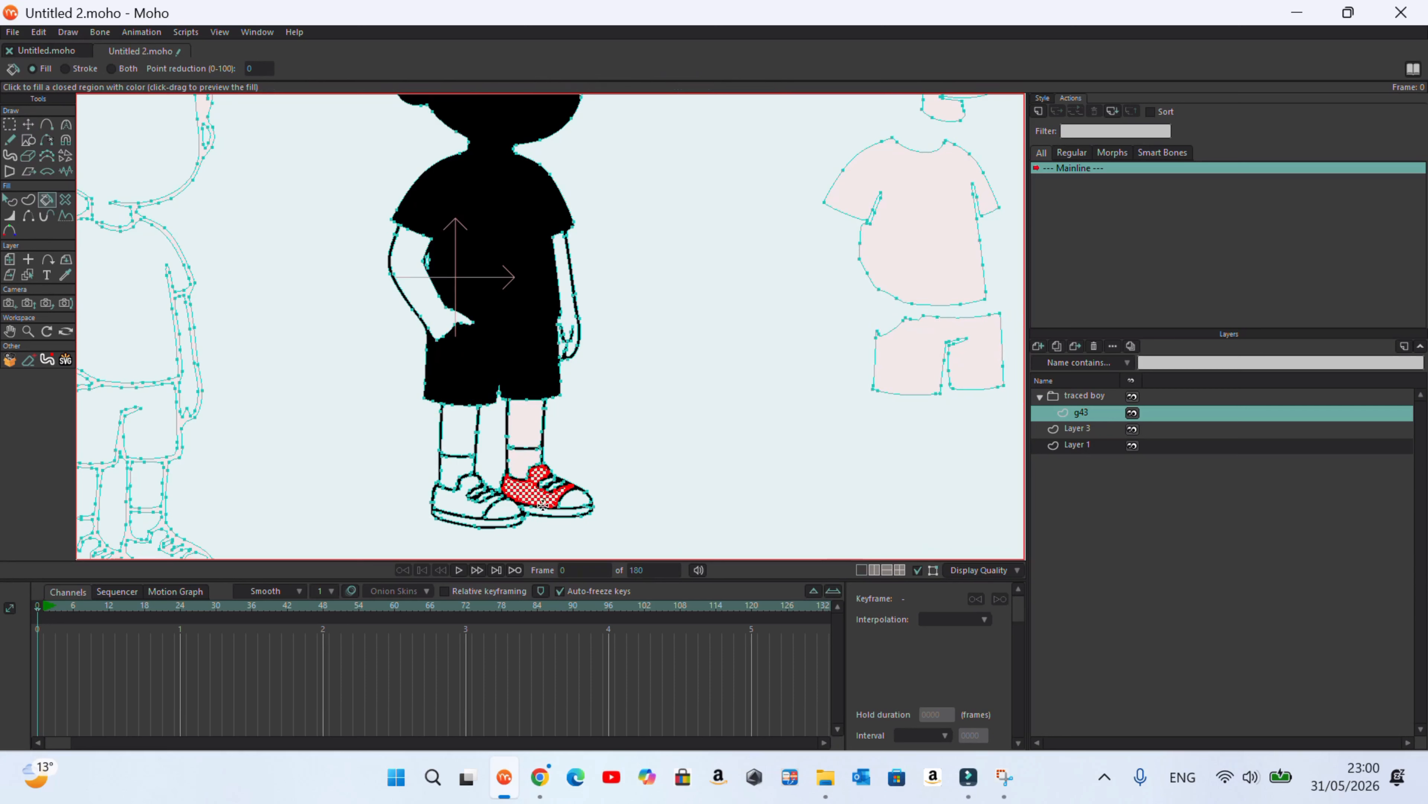
pyautogui.click(579, 502)
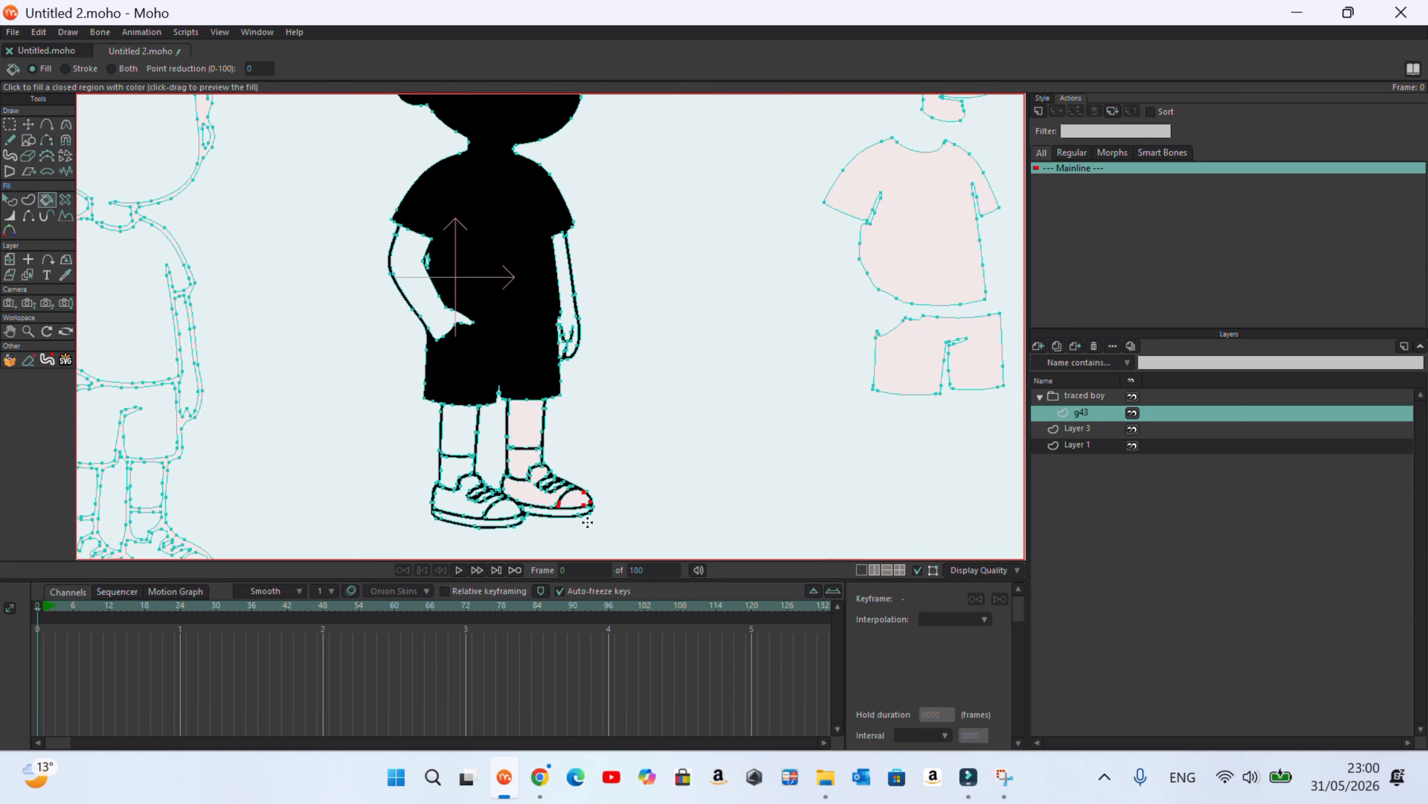
# Fill the left-hand leg, sock, shoe body, toe cap and sole regions with the Paint Bucket
pyautogui.scroll(3, 545, 500)
pyautogui.click(424, 395)
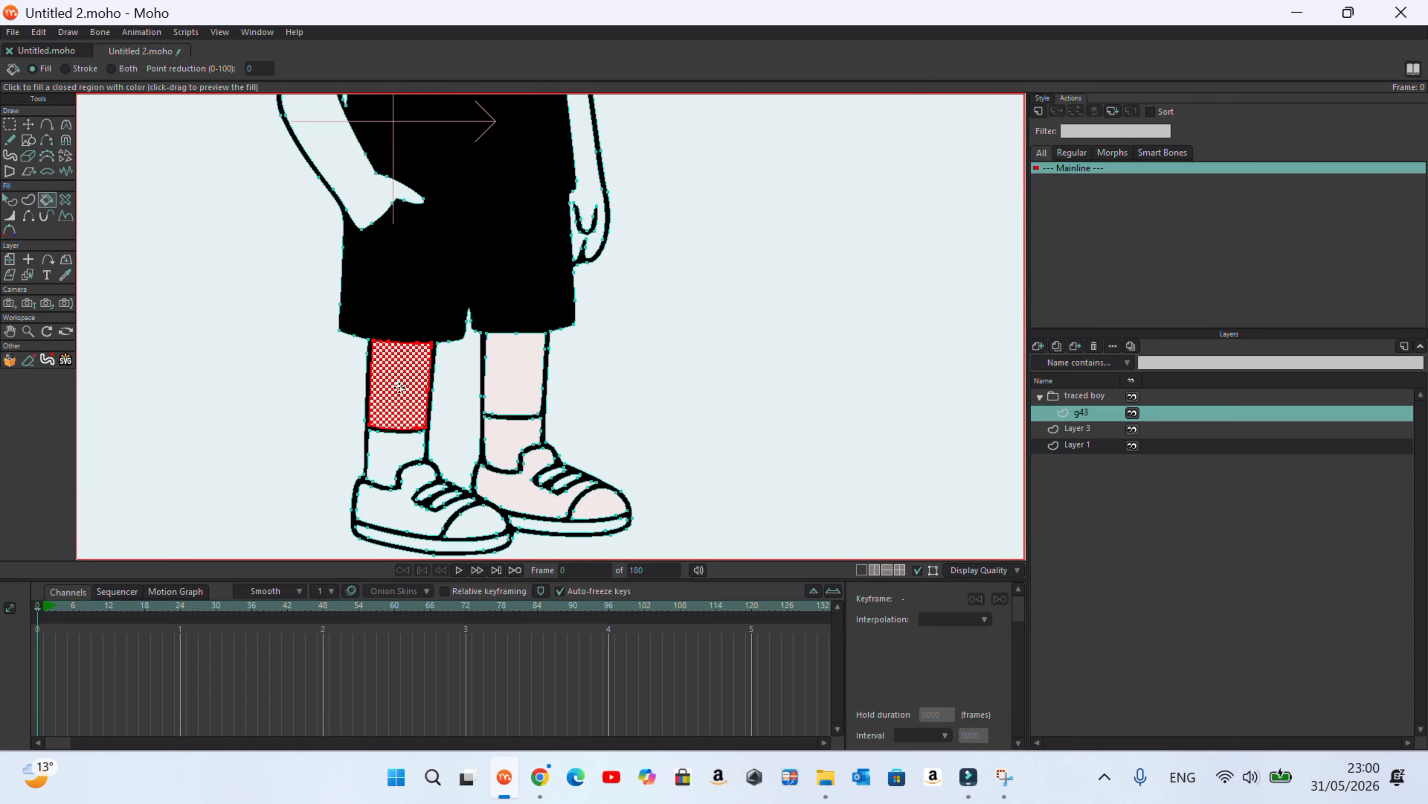
pyautogui.click(394, 453)
pyautogui.click(389, 523)
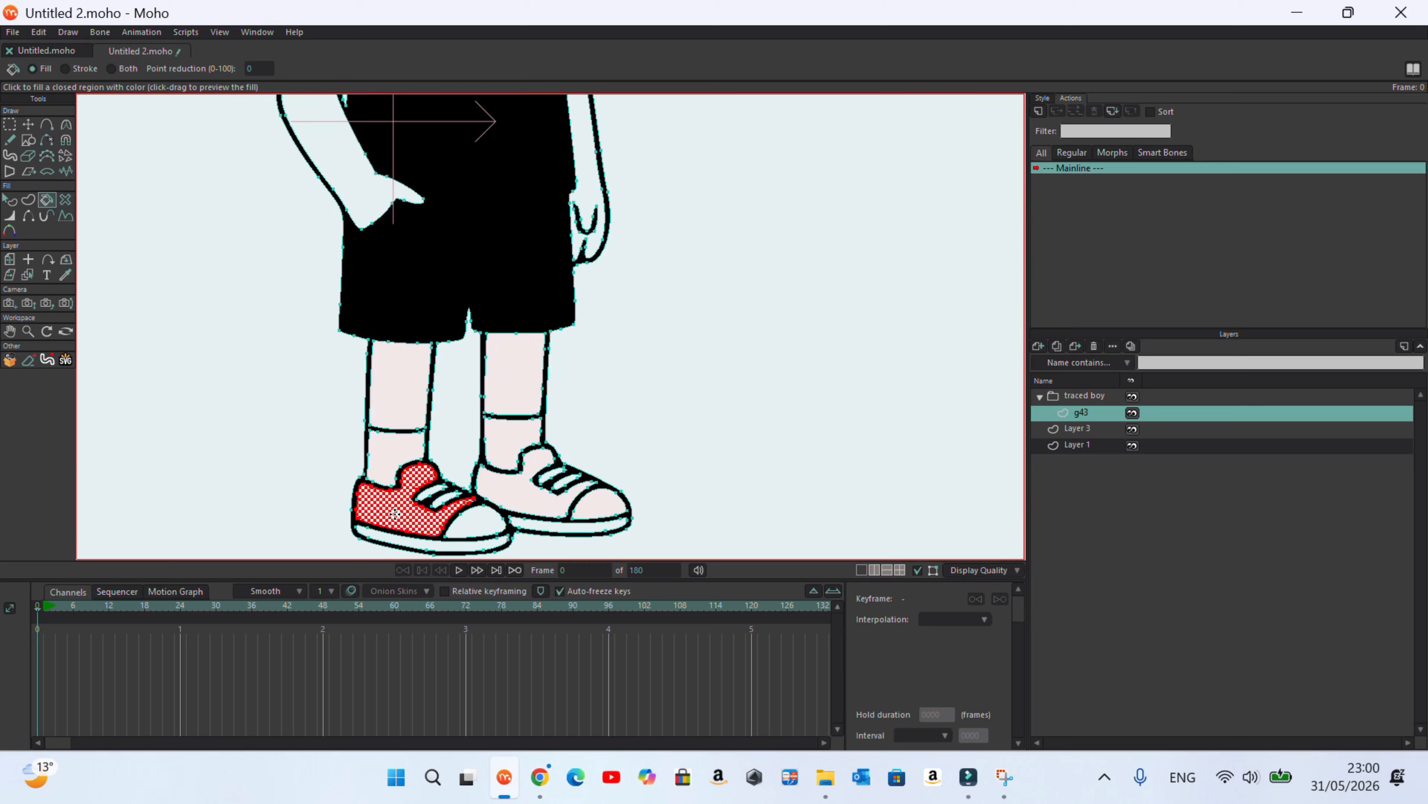
pyautogui.click(469, 526)
pyautogui.click(447, 547)
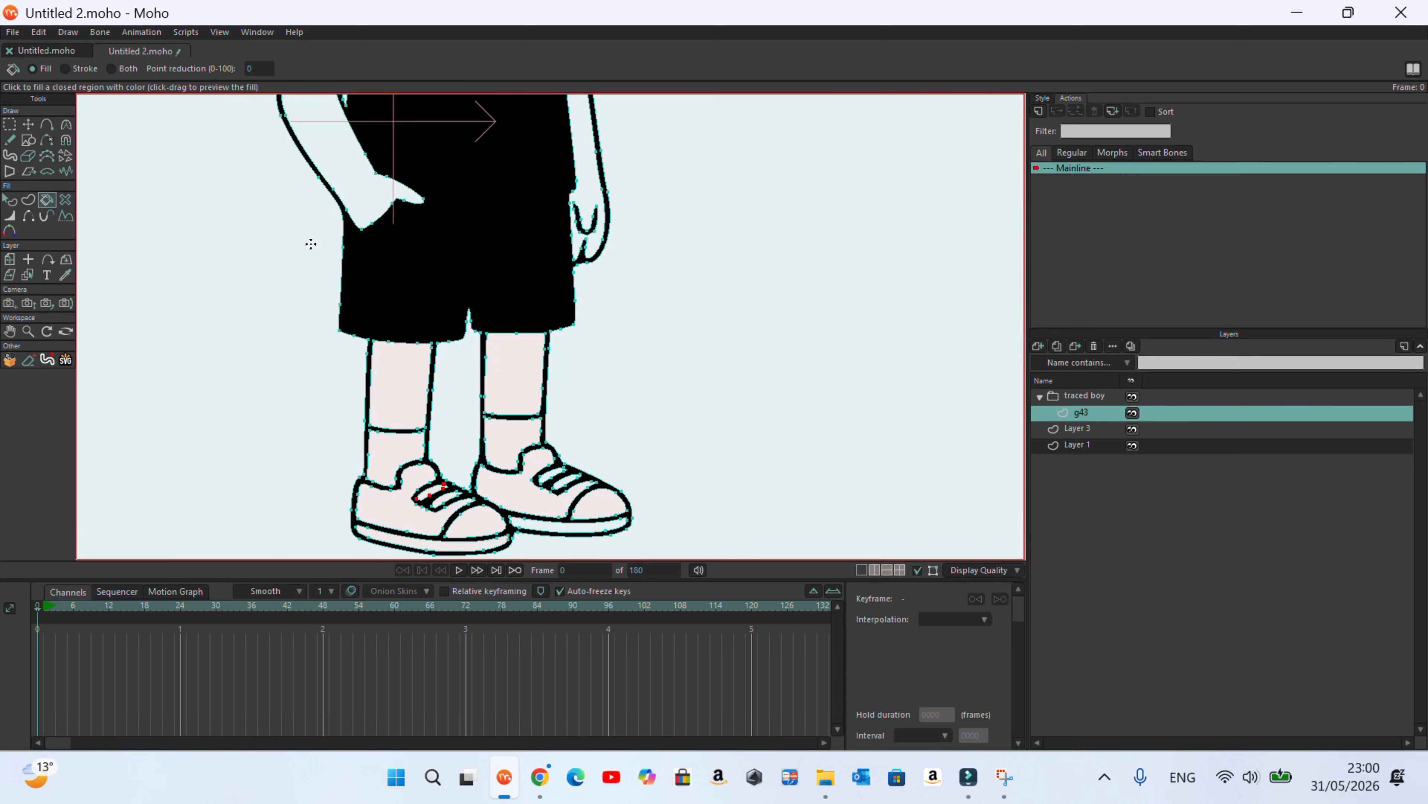
# Fill the bent arm with the Paint Bucket and move the filled arm to the left of the figure
pyautogui.scroll(-3, 409, 347)
pyautogui.scroll(3, 412, 344)
pyautogui.click(378, 240)
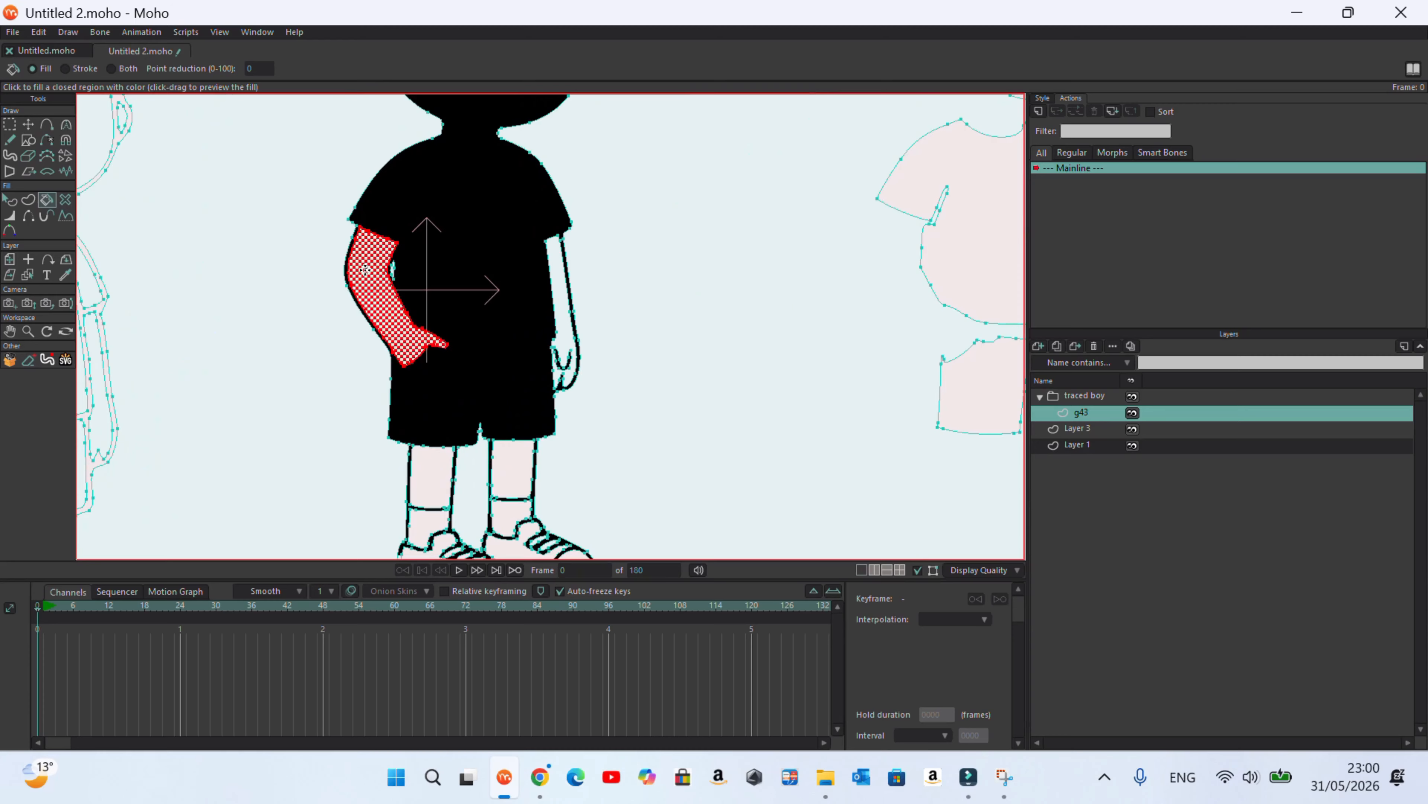
pyautogui.click(28, 124)
pyautogui.scroll(-2, 467, 259)
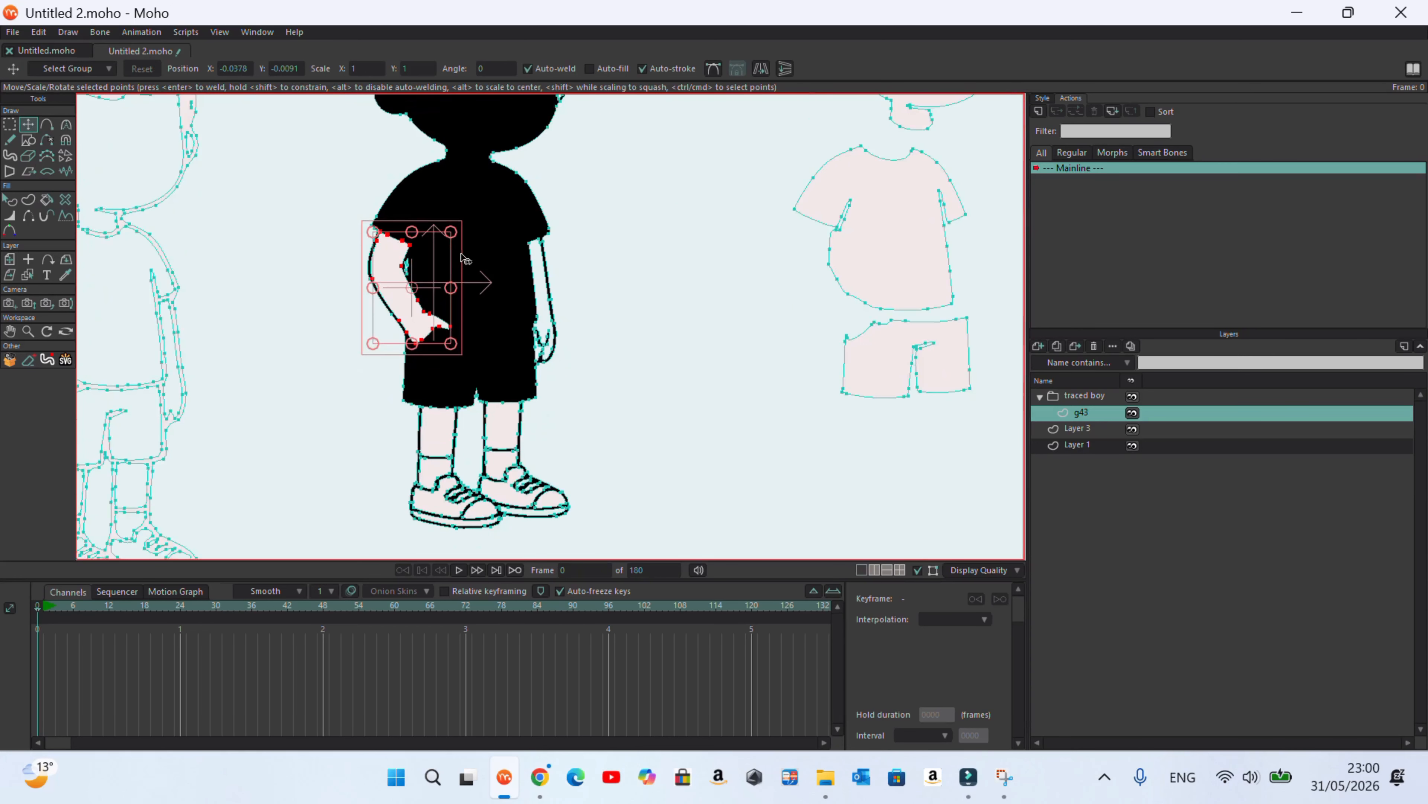
pyautogui.moveTo(501, 211); pyautogui.dragTo(381, 294)
# Move the filled left-hand upper leg piece to sit directly below the separated shorts
pyautogui.hotkey('ctrl', 'a')
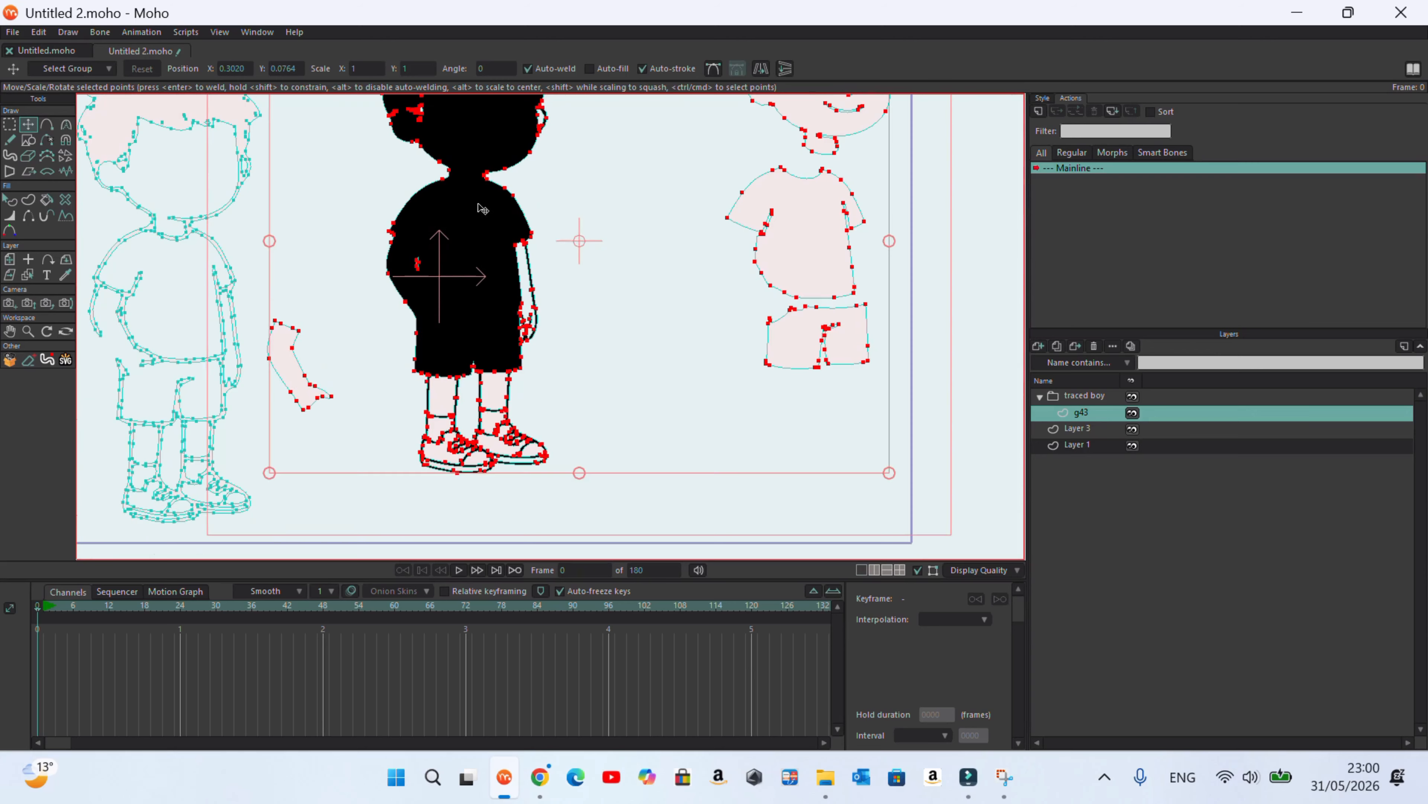
pyautogui.click(444, 405)
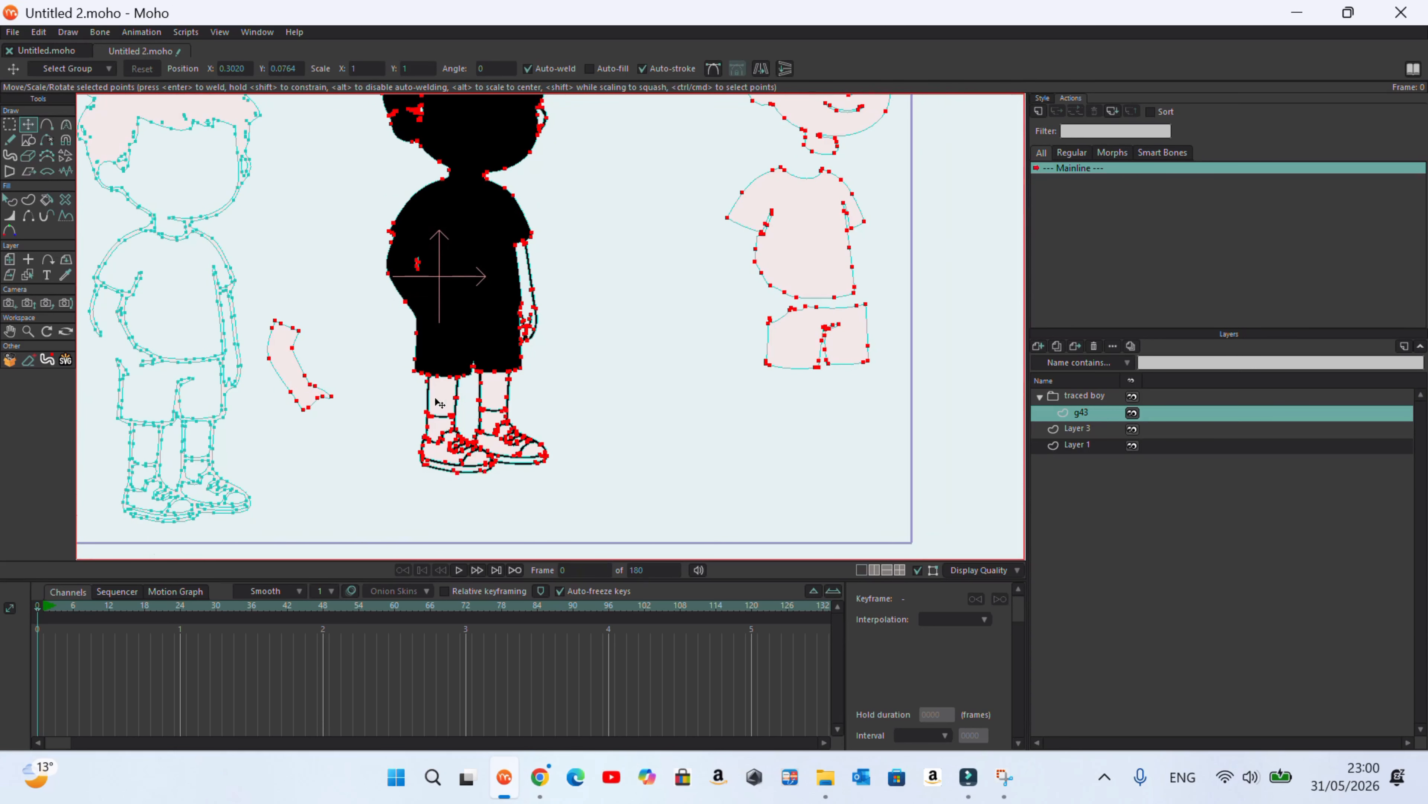
pyautogui.moveTo(441, 404); pyautogui.dragTo(636, 352)
pyautogui.moveTo(440, 429); pyautogui.dragTo(586, 464)
# Pull the left-hand shoe's filled body away from its black outline and remove that filled piece
pyautogui.scroll(3, 493, 467)
pyautogui.click(397, 431)
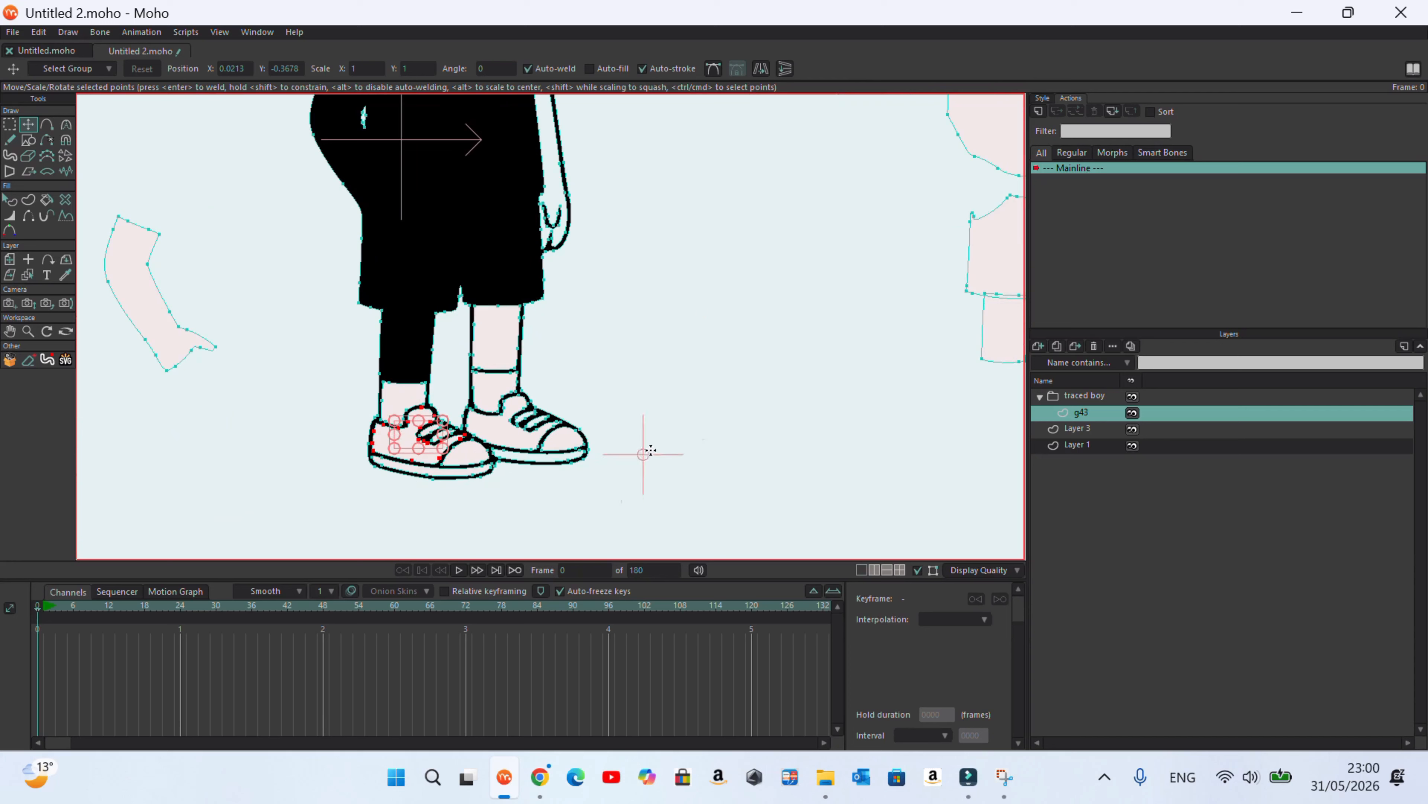
pyautogui.moveTo(382, 441); pyautogui.dragTo(781, 408)
pyautogui.moveTo(466, 459); pyautogui.dragTo(479, 425)
pyautogui.scroll(-2, 269, 418)
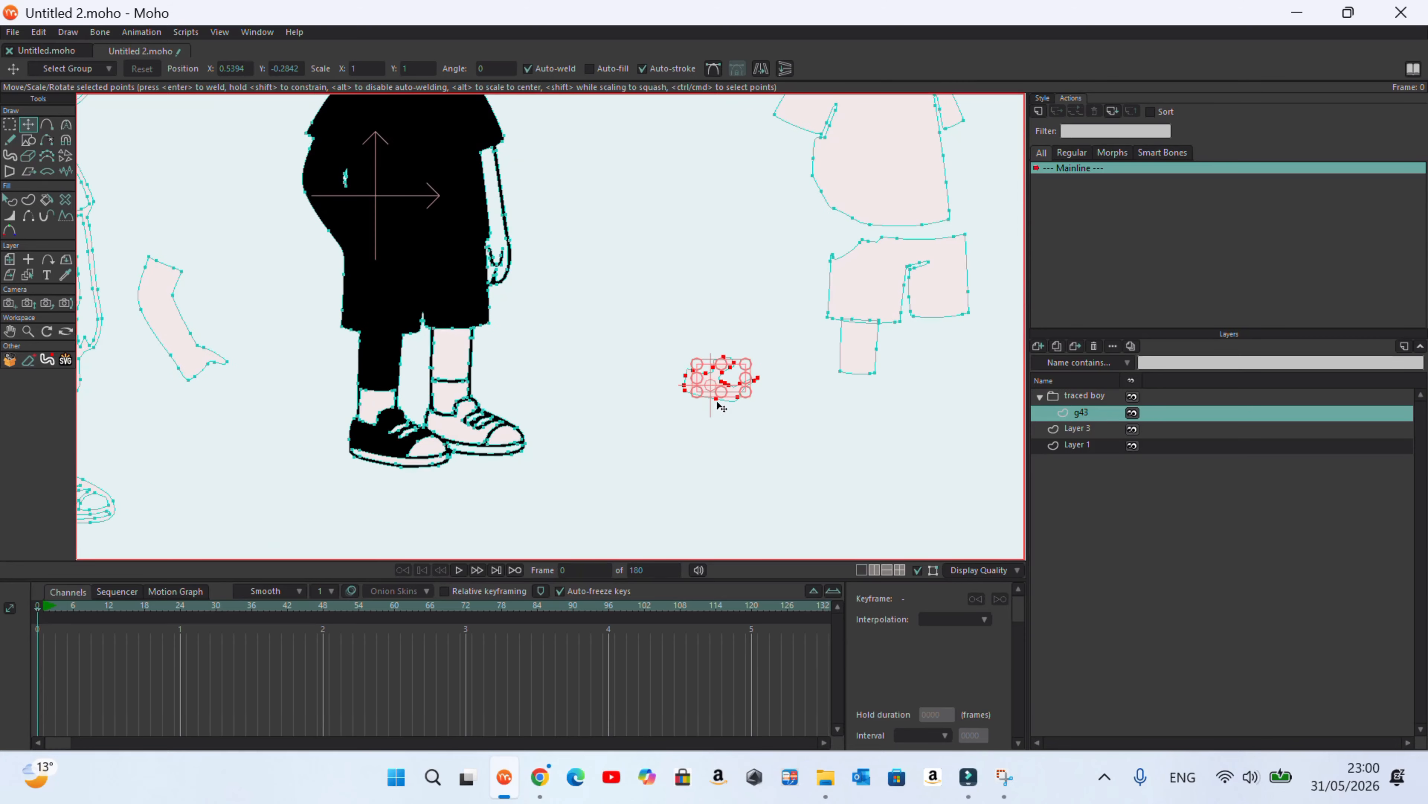
pyautogui.hotkey('ctrl', 'z')
# Lasso the remaining black figure's points from the hair down to the legs and delete them, keeping the shoes
pyautogui.hotkey('ctrl', 'a')
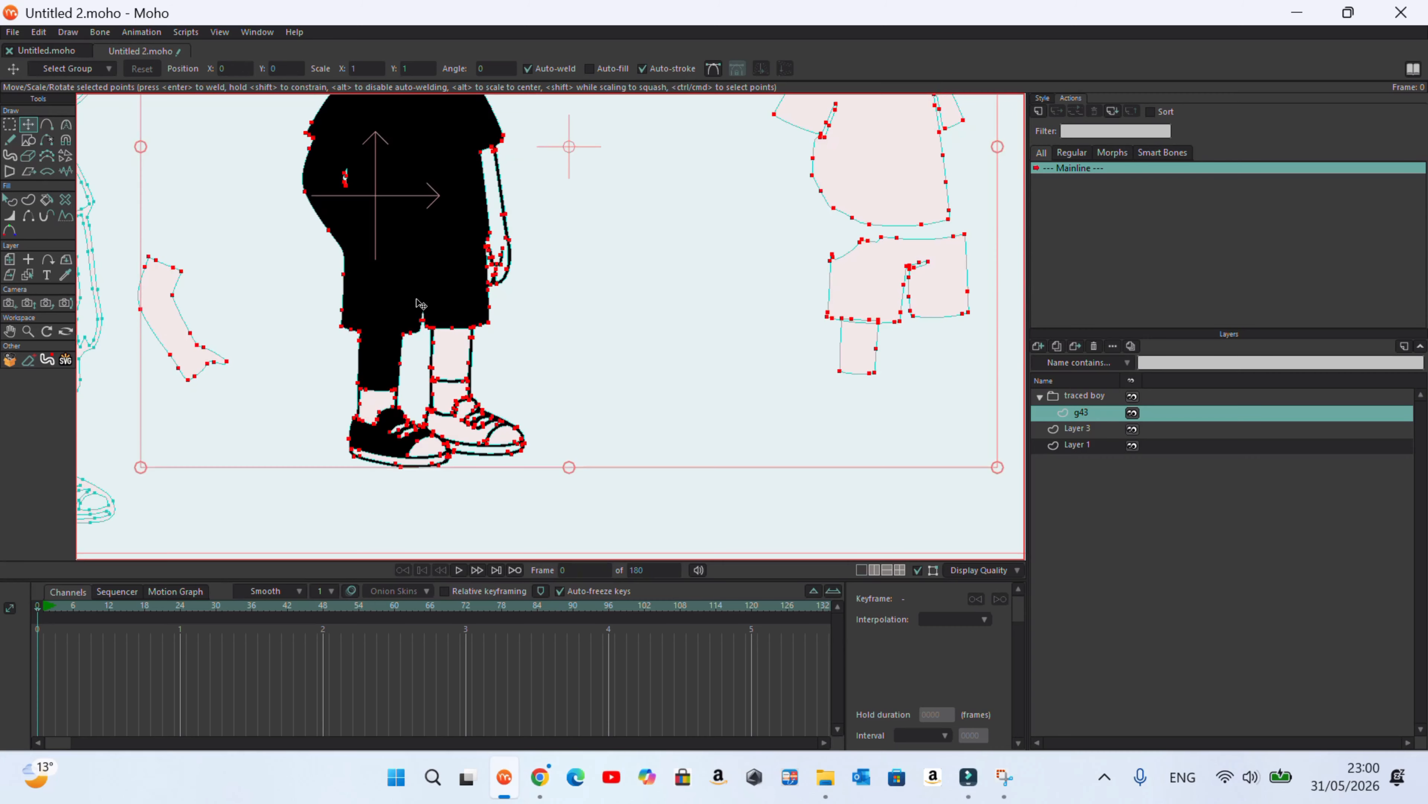
pyautogui.scroll(-2, 518, 353)
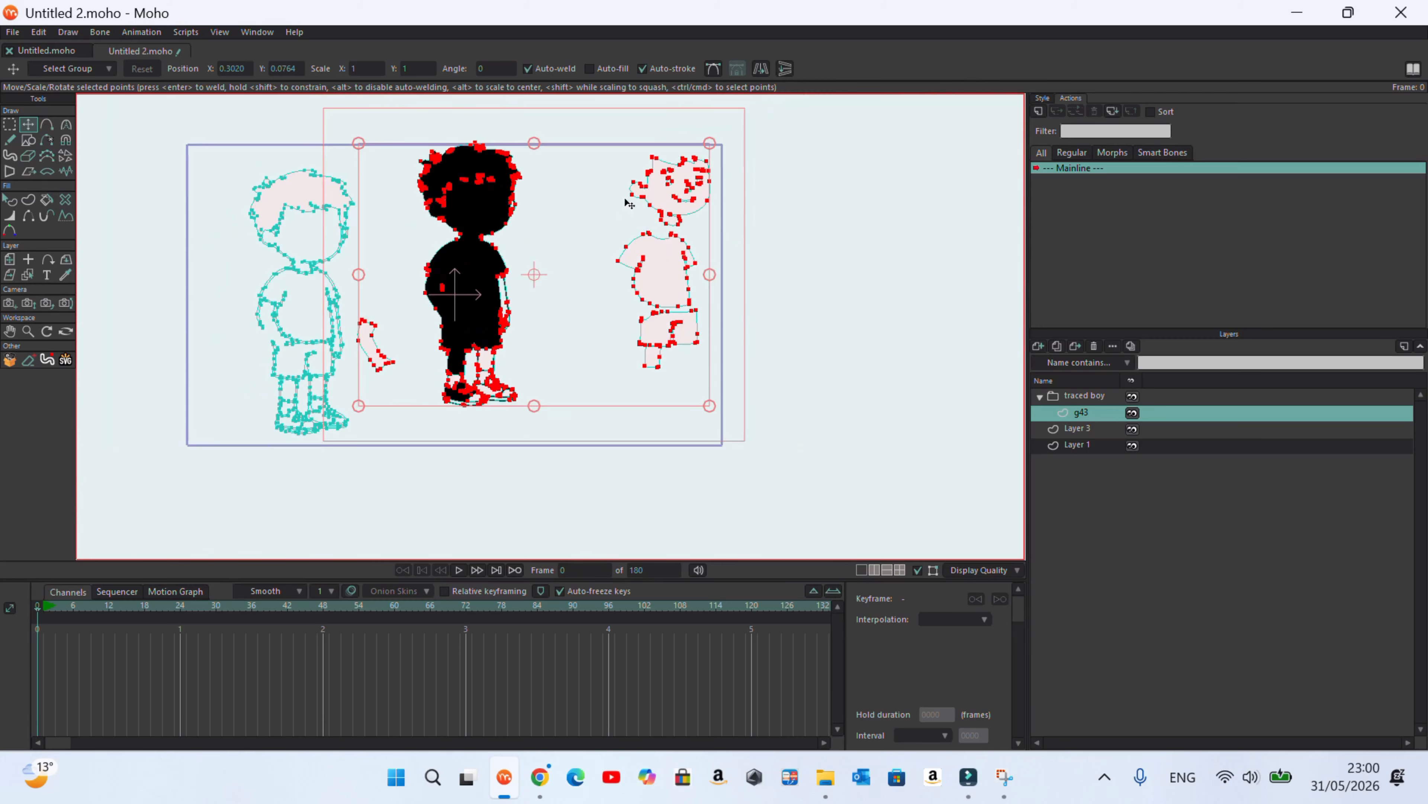
pyautogui.scroll(1, 647, 170)
pyautogui.click(145, 194)
pyautogui.moveTo(147, 193); pyautogui.dragTo(417, 165)
pyautogui.click(368, 175)
pyautogui.click(11, 125)
pyautogui.moveTo(259, 113)
pyautogui.mouseDown()
pyautogui.moveTo(262, 268)
pyautogui.moveTo(368, 471)
pyautogui.moveTo(393, 452)
pyautogui.moveTo(471, 447)
pyautogui.moveTo(521, 229)
pyautogui.moveTo(490, 92)
pyautogui.moveTo(279, 81)
pyautogui.moveTo(242, 137)
pyautogui.moveTo(268, 209)
pyautogui.mouseUp()
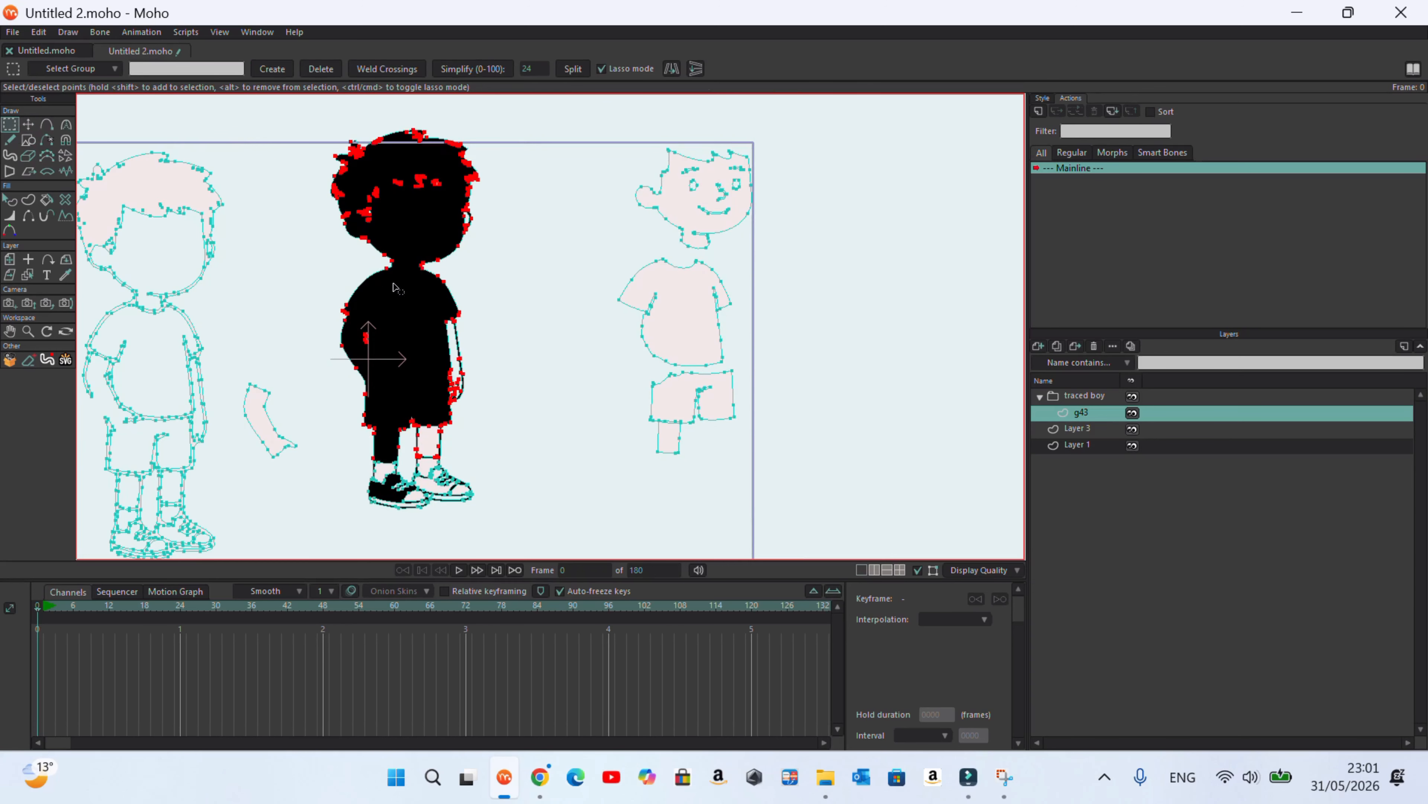
pyautogui.press('Delete')
# Lasso the right-hand shoe together with its sock and delete their points
pyautogui.scroll(3, 388, 534)
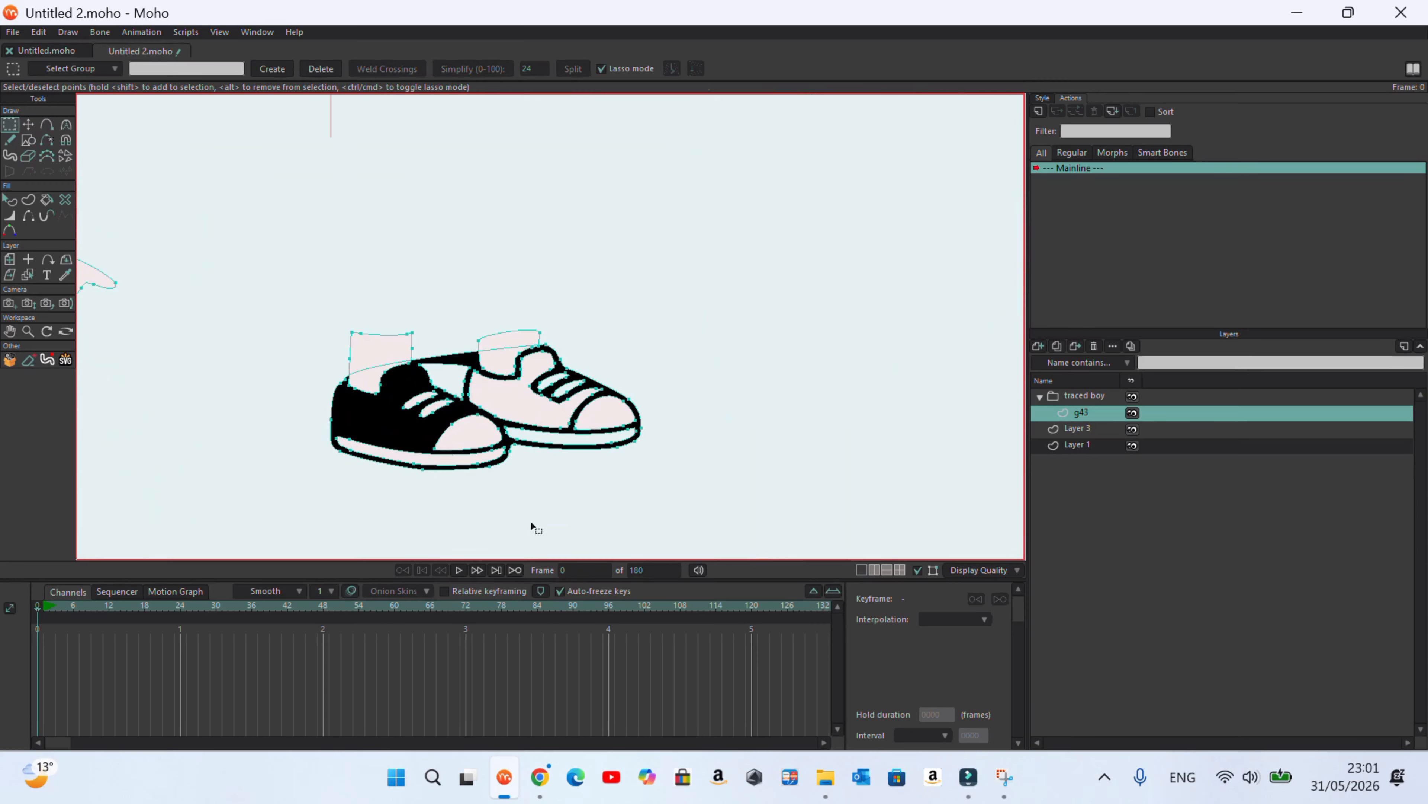
pyautogui.moveTo(685, 465)
pyautogui.mouseDown()
pyautogui.moveTo(601, 314)
pyautogui.moveTo(505, 289)
pyautogui.moveTo(459, 364)
pyautogui.mouseUp()
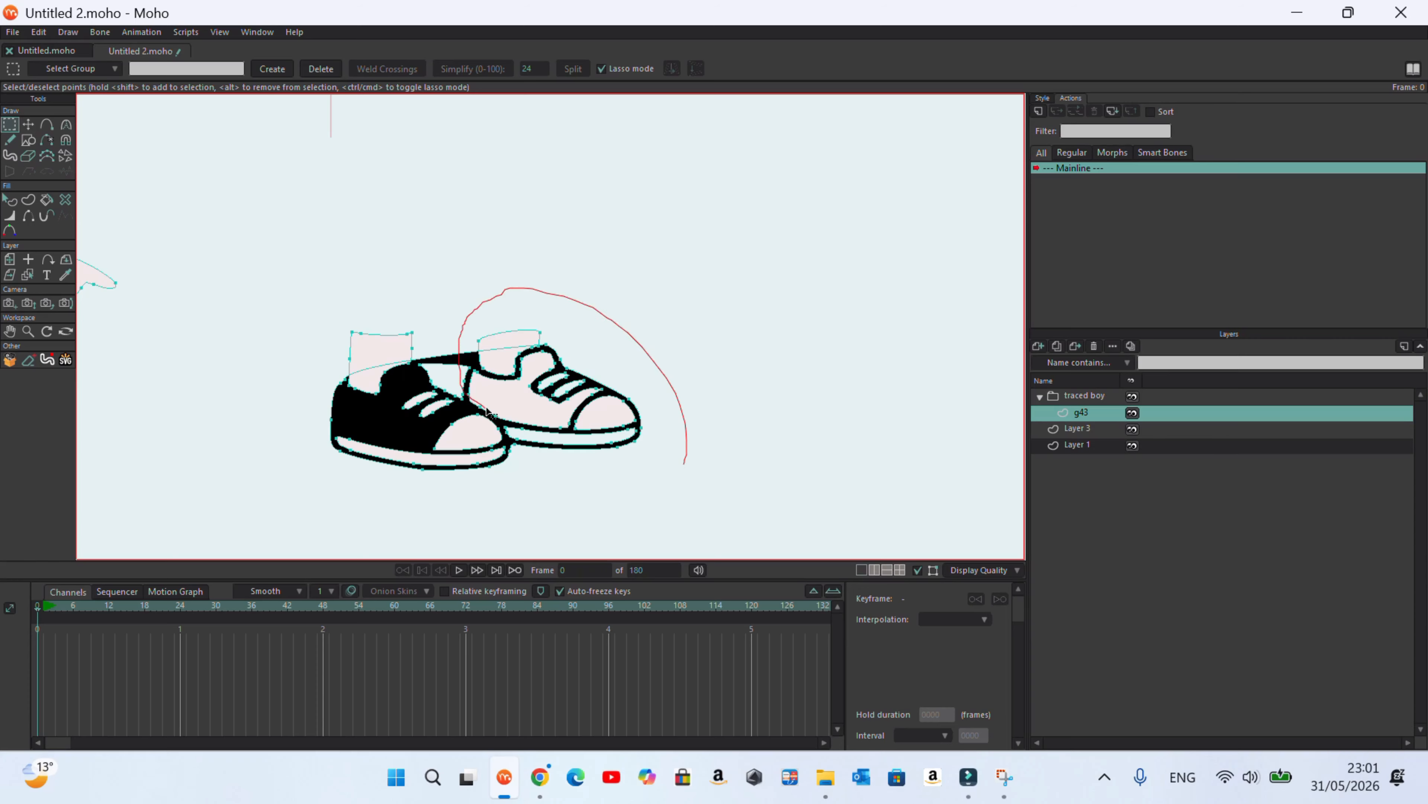
pyautogui.moveTo(585, 475); pyautogui.dragTo(506, 268)
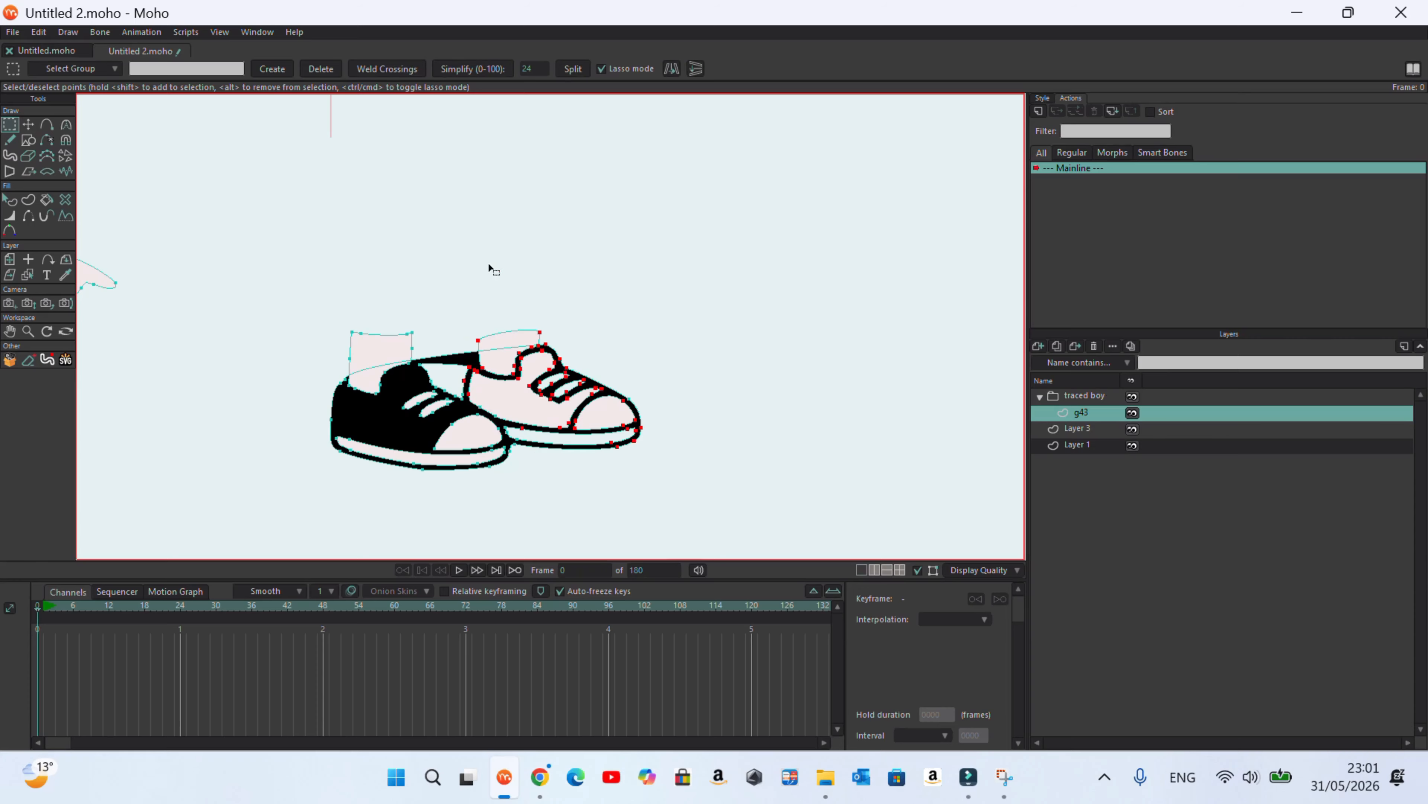
pyautogui.press('Delete')
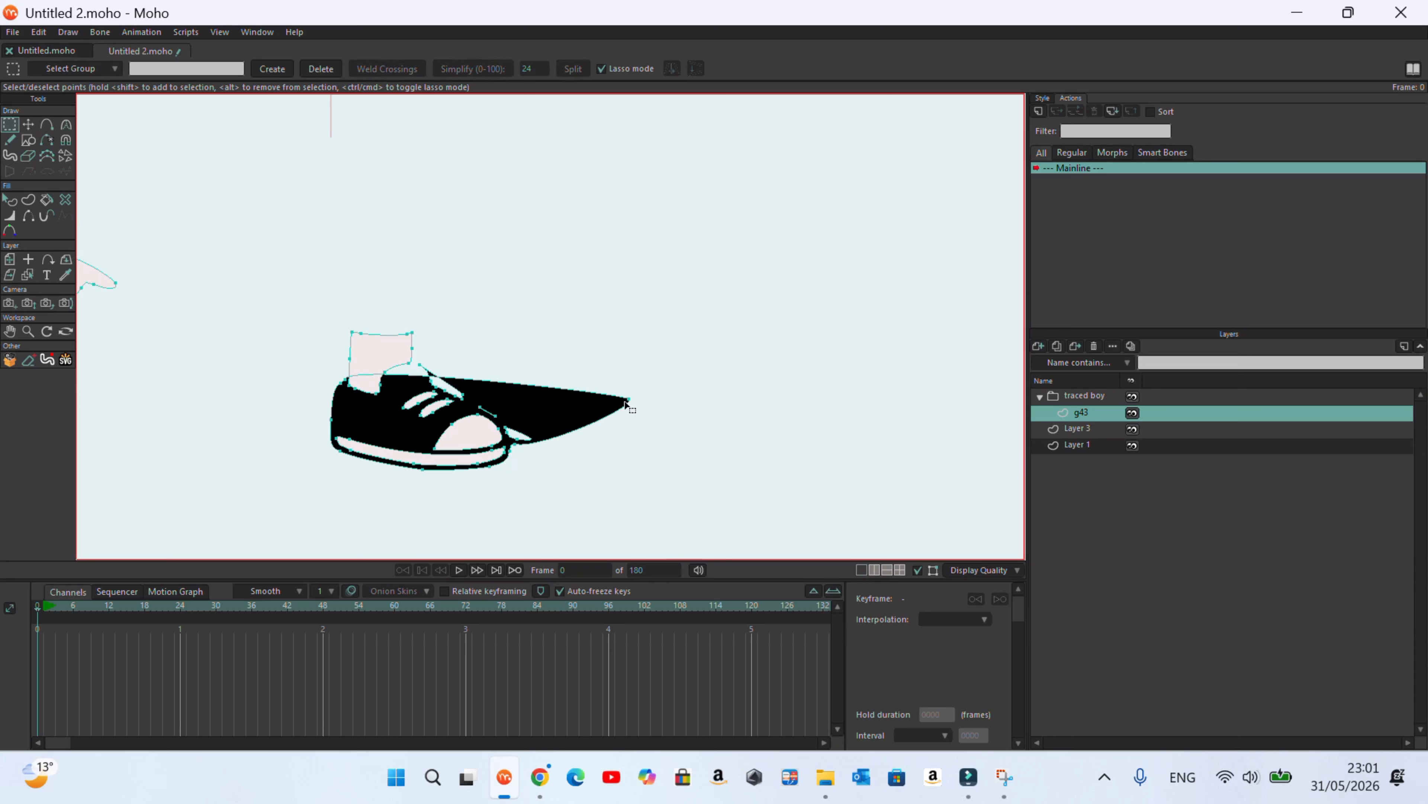
# Clean up the remaining shoe's black outline by repositioning and deleting the stray points along its upper edge and toe
pyautogui.click(28, 125)
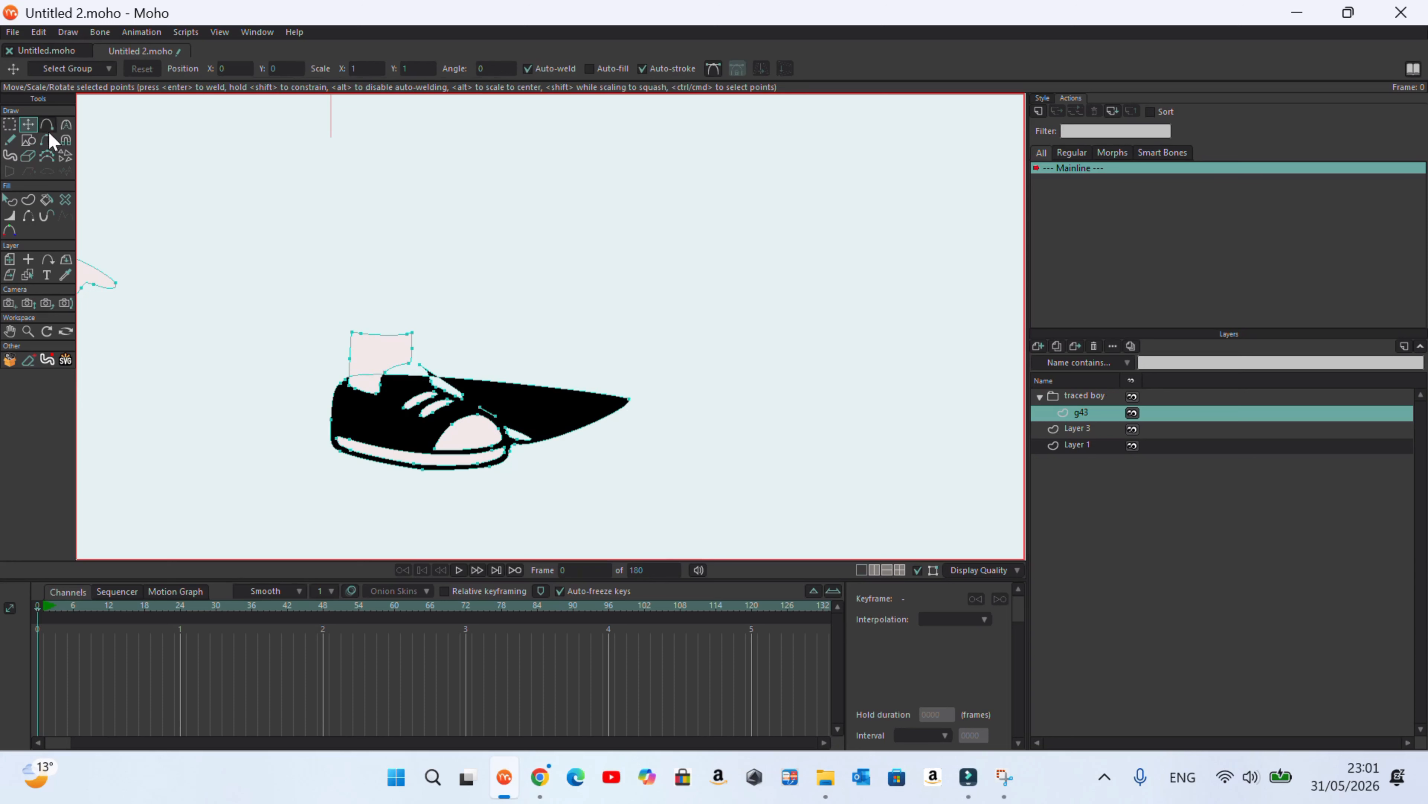
pyautogui.moveTo(630, 398); pyautogui.dragTo(405, 366)
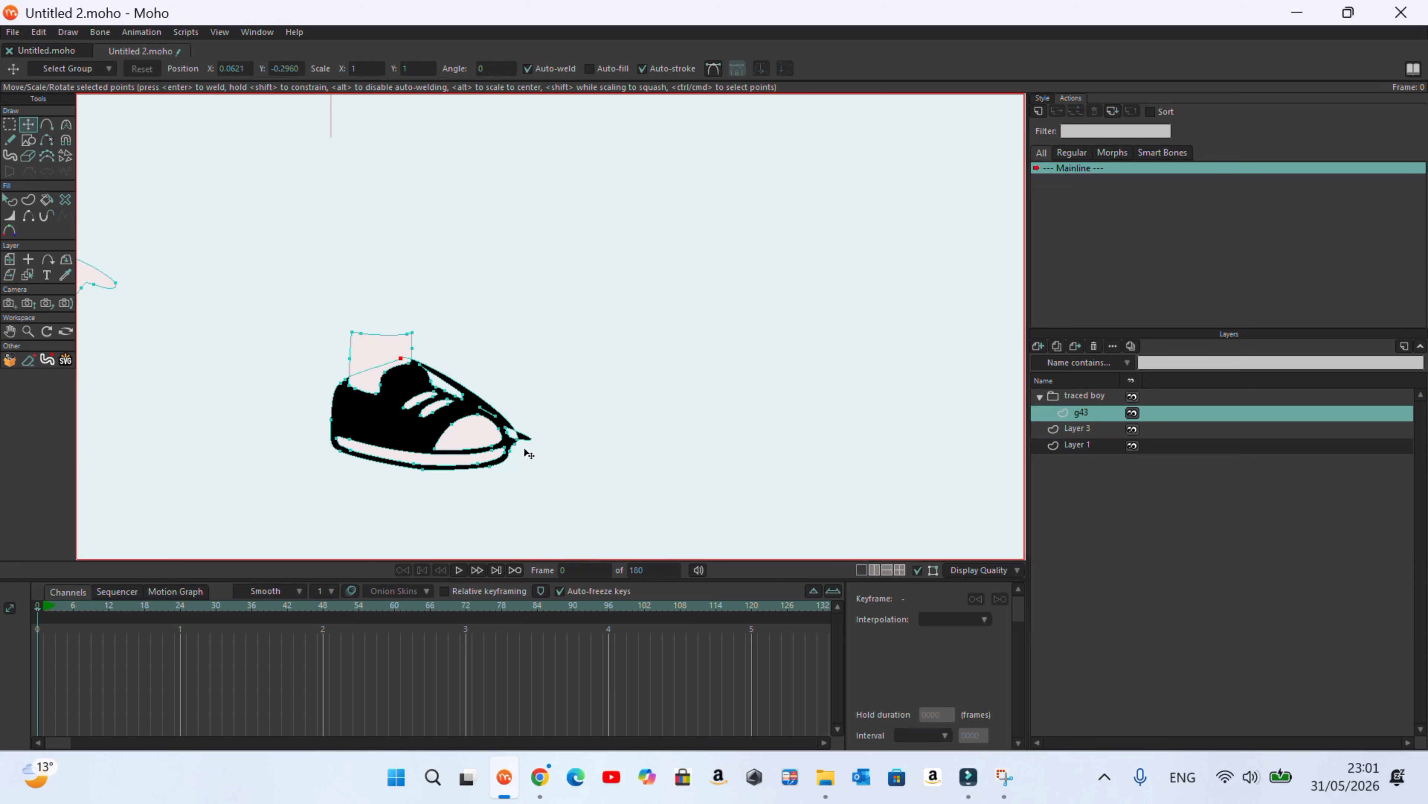
pyautogui.scroll(5, 537, 428)
pyautogui.moveTo(502, 435); pyautogui.dragTo(488, 433)
pyautogui.click(480, 405)
pyautogui.press('Delete')
pyautogui.click(453, 367)
pyautogui.press('Delete')
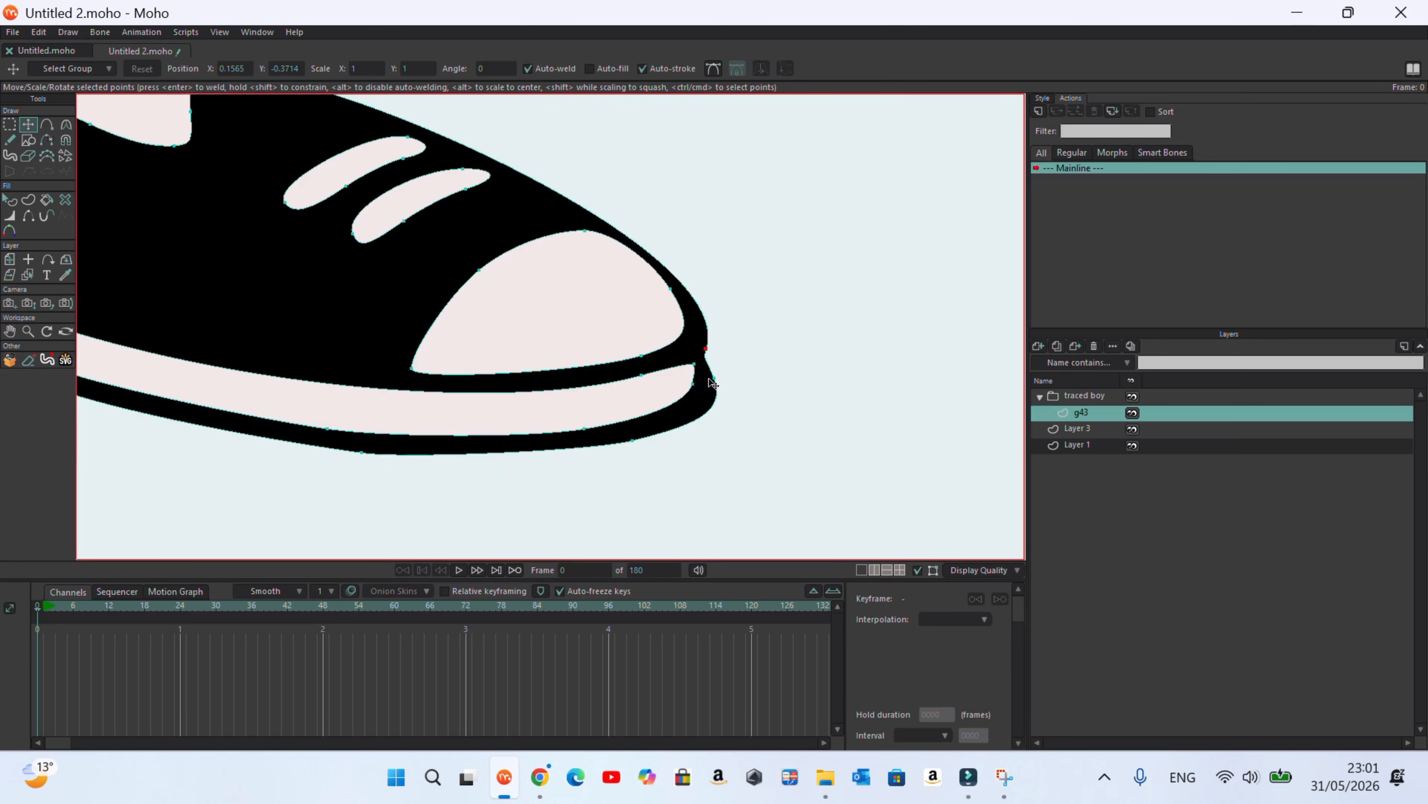
pyautogui.moveTo(713, 378); pyautogui.dragTo(701, 355)
pyautogui.press('Delete')
pyautogui.scroll(-4, 668, 406)
# Adjust the points at the shoe's ankle opening and delete the sock shape above it
pyautogui.scroll(6, 490, 237)
pyautogui.moveTo(375, 221); pyautogui.dragTo(406, 268)
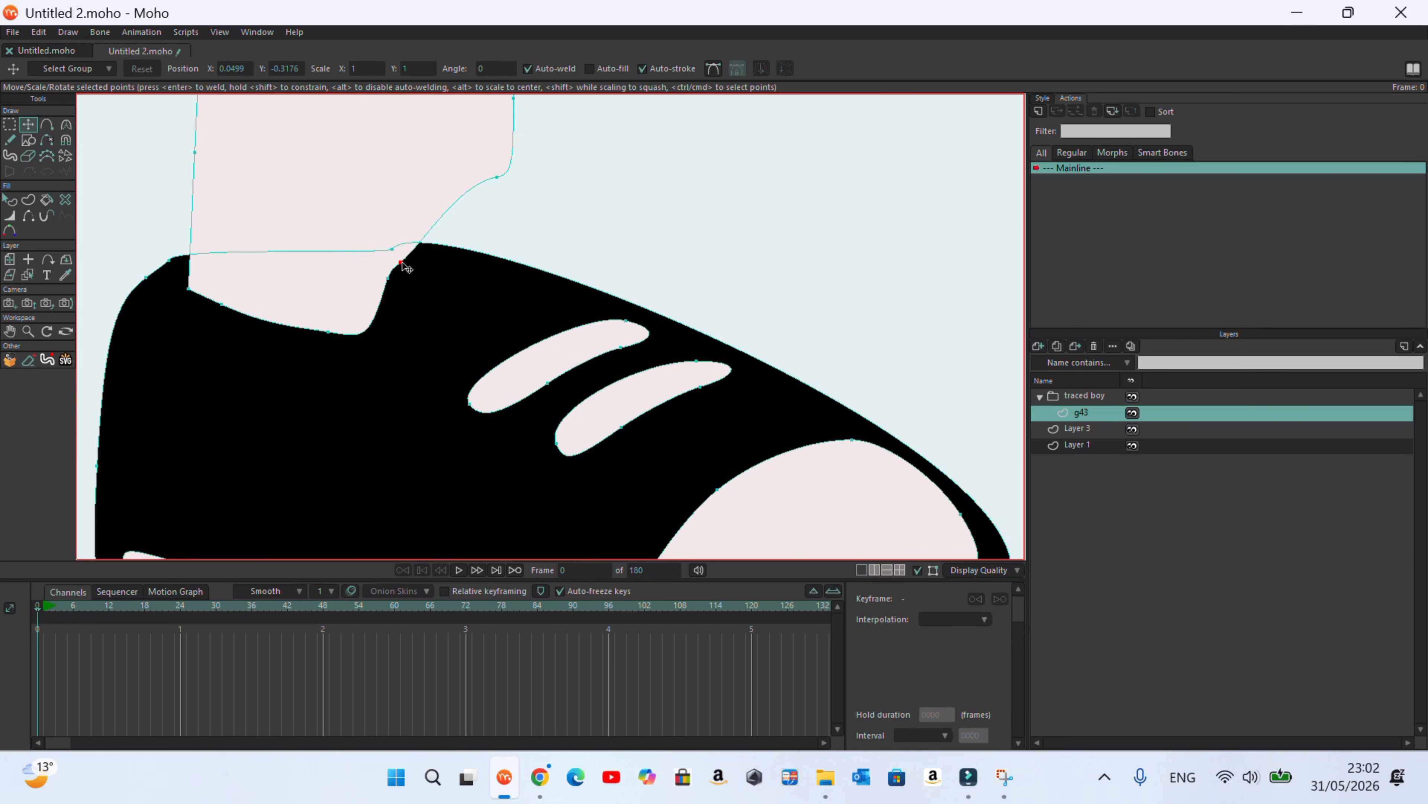
pyautogui.scroll(-4, 478, 373)
pyautogui.scroll(2, 548, 310)
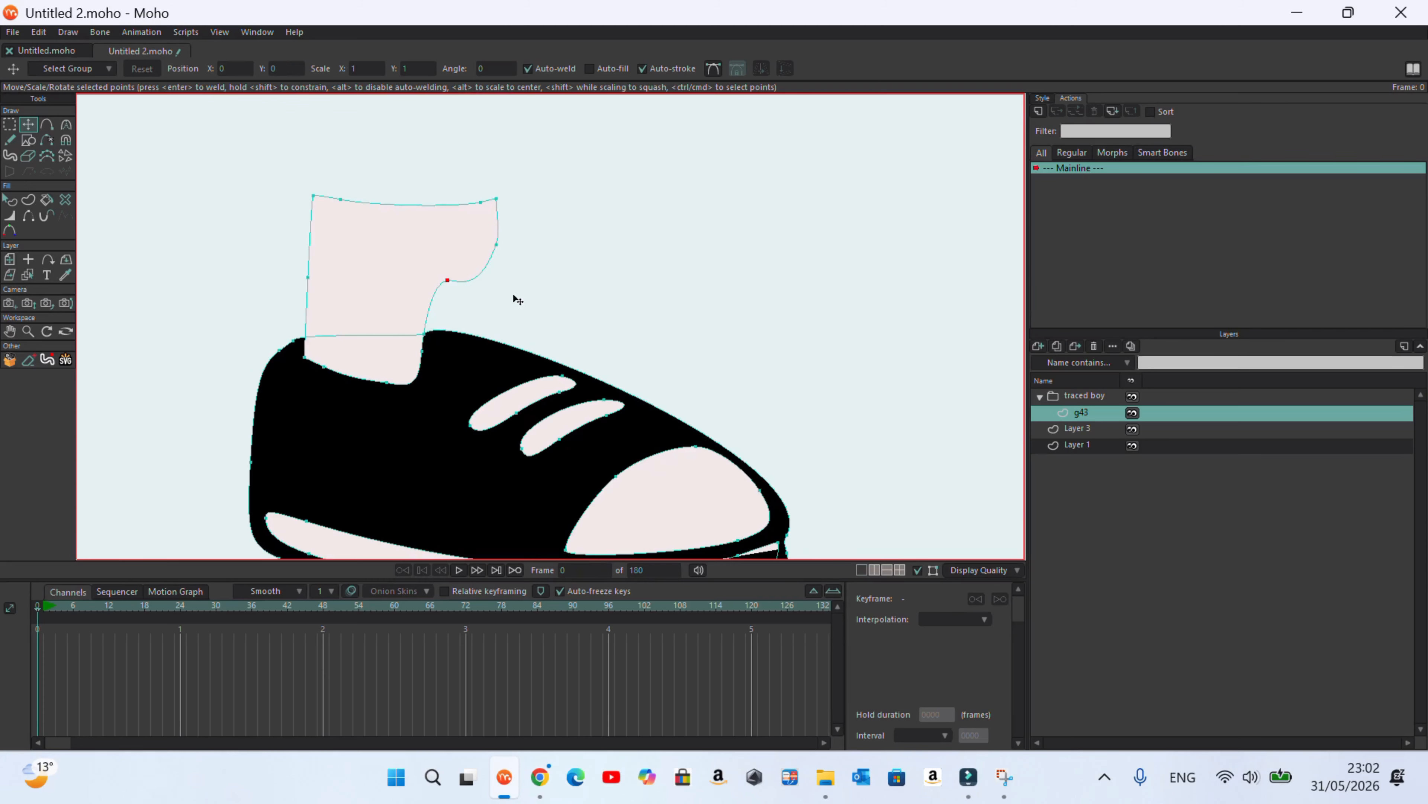
pyautogui.press('g')
pyautogui.moveTo(450, 149)
pyautogui.mouseDown()
pyautogui.moveTo(246, 290)
pyautogui.moveTo(319, 159)
pyautogui.moveTo(329, 169)
pyautogui.mouseUp()
pyautogui.press('Delete')
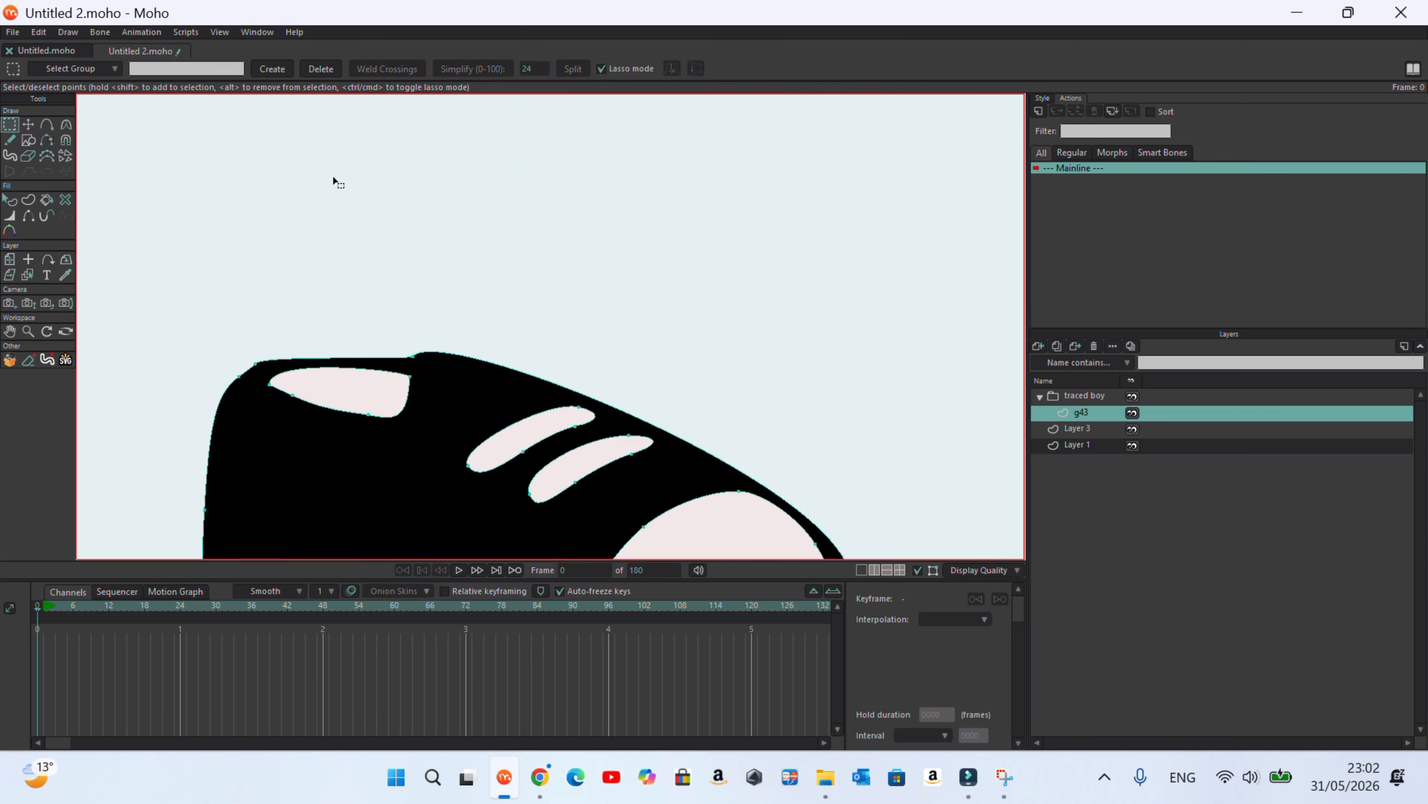
pyautogui.scroll(-2, 406, 280)
pyautogui.scroll(2, 406, 280)
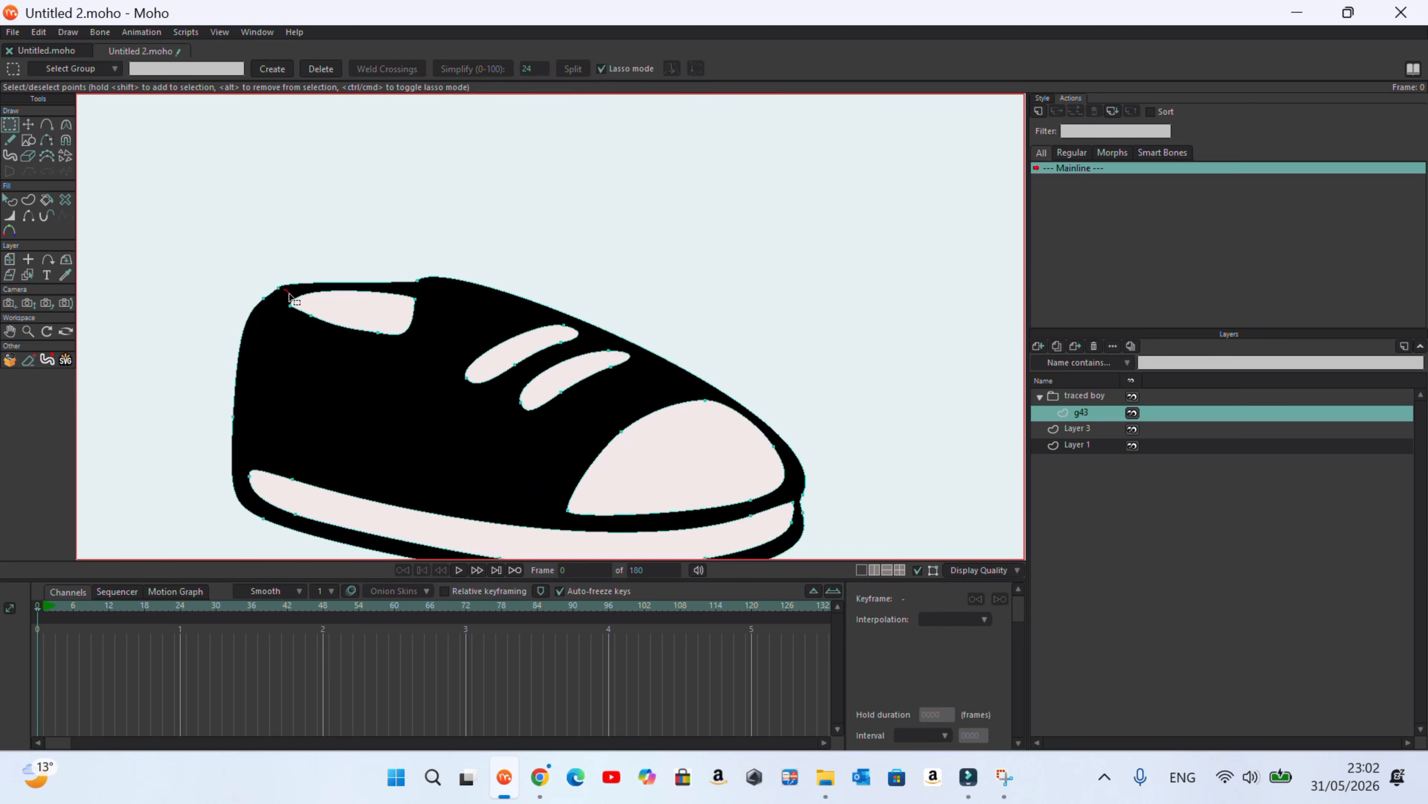
pyautogui.press('t')
pyautogui.scroll(-5, 338, 338)
pyautogui.moveTo(409, 329); pyautogui.dragTo(315, 314)
pyautogui.hotkey('ctrl', 'z')
# Lasso the whole cleaned-up shoe, cut it from g43 and paste it into a new vector layer
pyautogui.click(10, 124)
pyautogui.moveTo(438, 370)
pyautogui.mouseDown()
pyautogui.moveTo(313, 296)
pyautogui.moveTo(441, 360)
pyautogui.mouseUp()
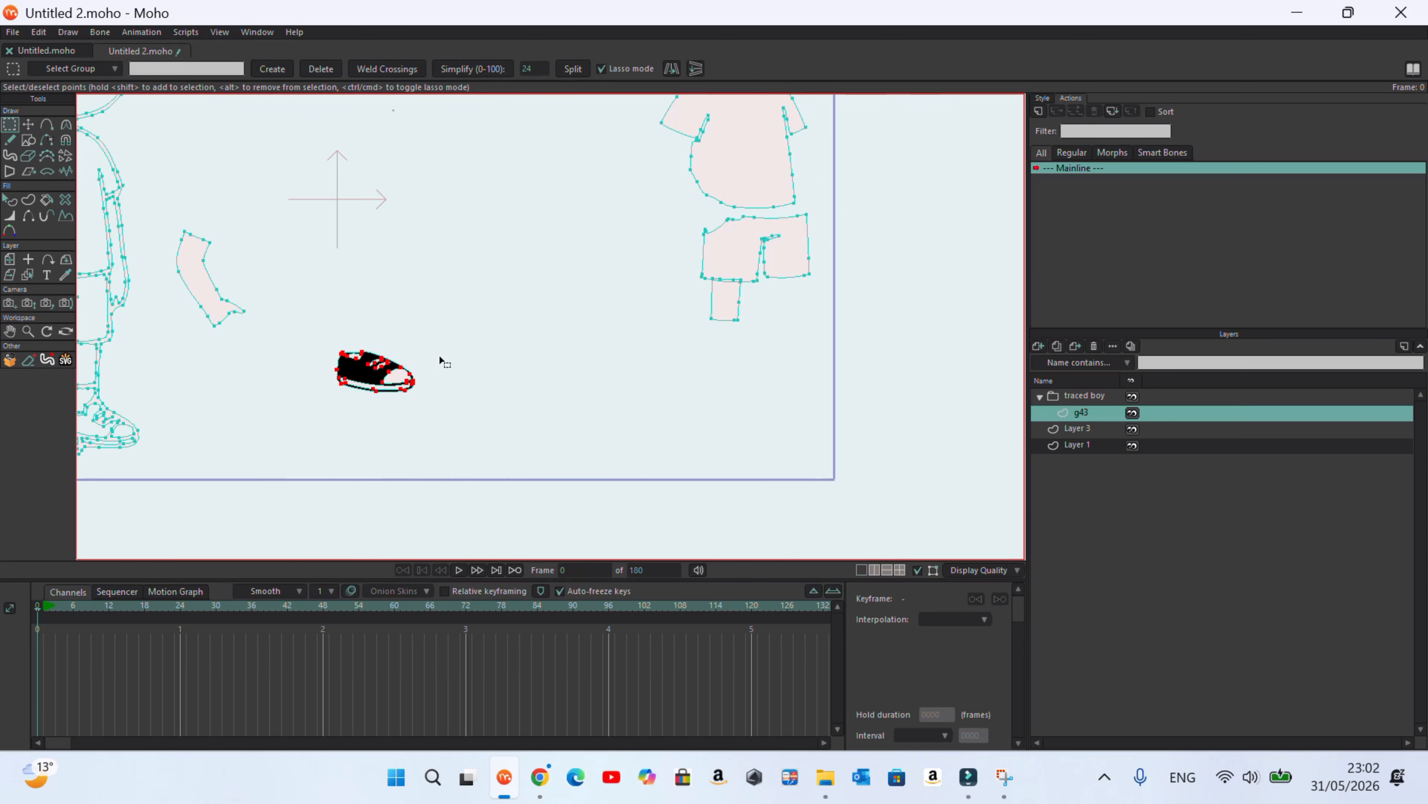
pyautogui.press('Delete')
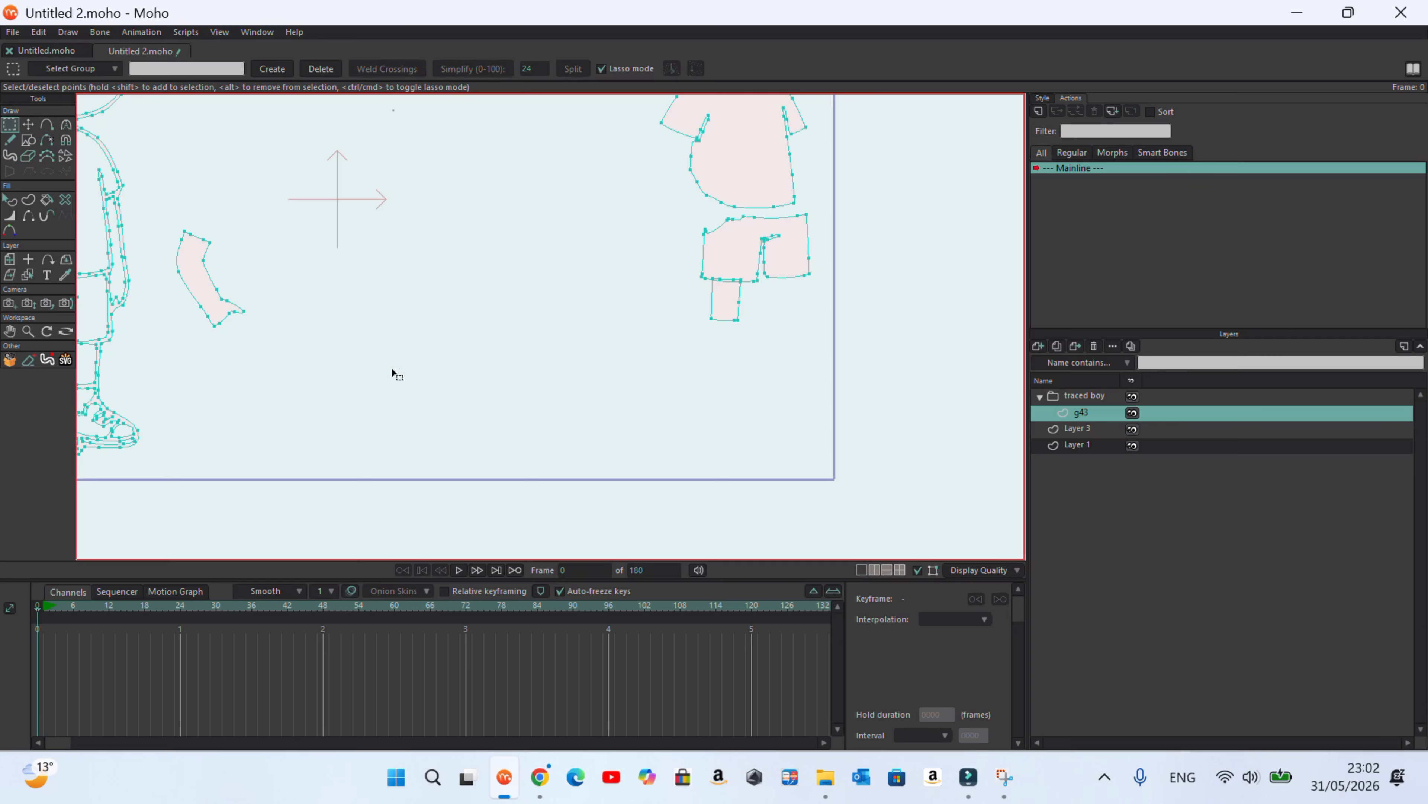
pyautogui.click(1038, 345)
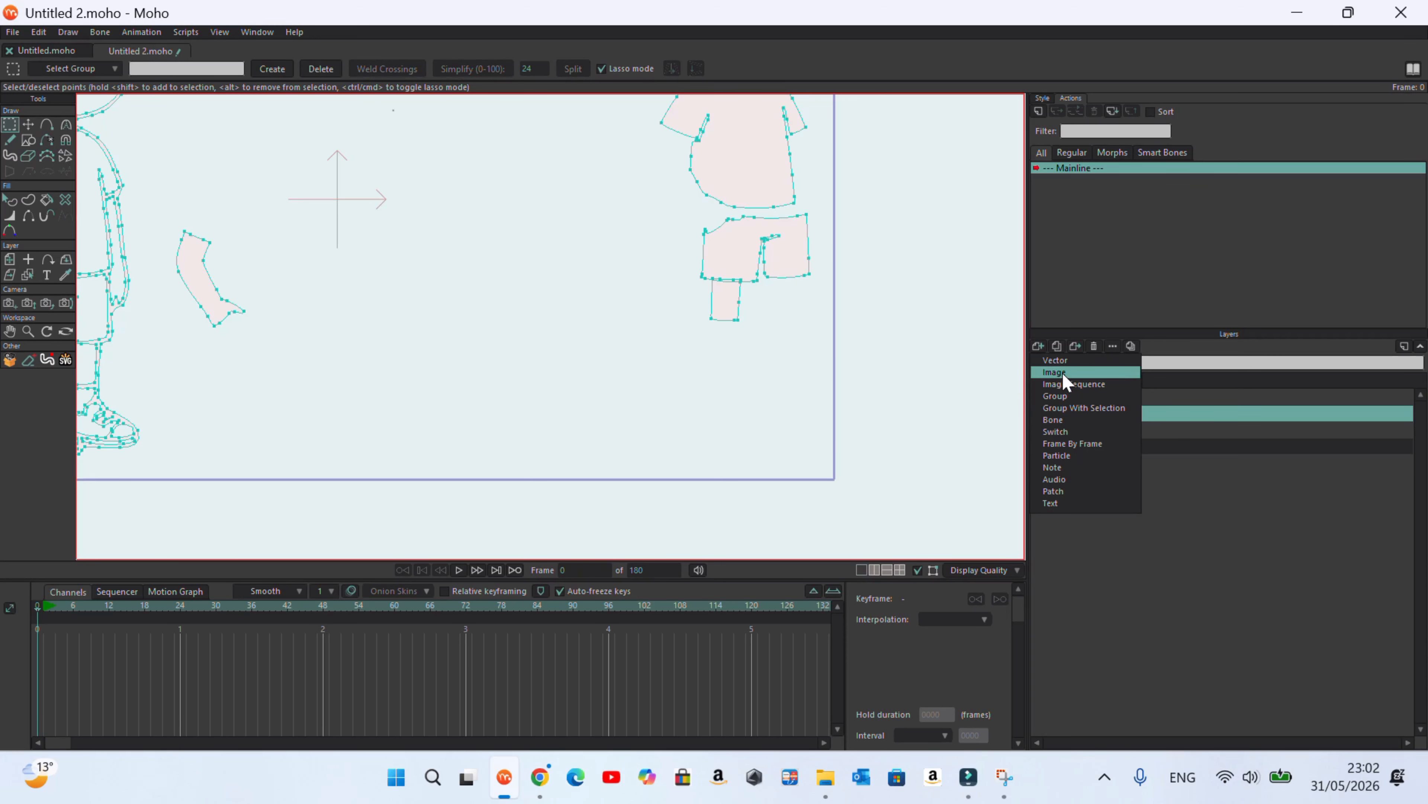
pyautogui.click(1059, 361)
pyautogui.hotkey('ctrl', 'v')
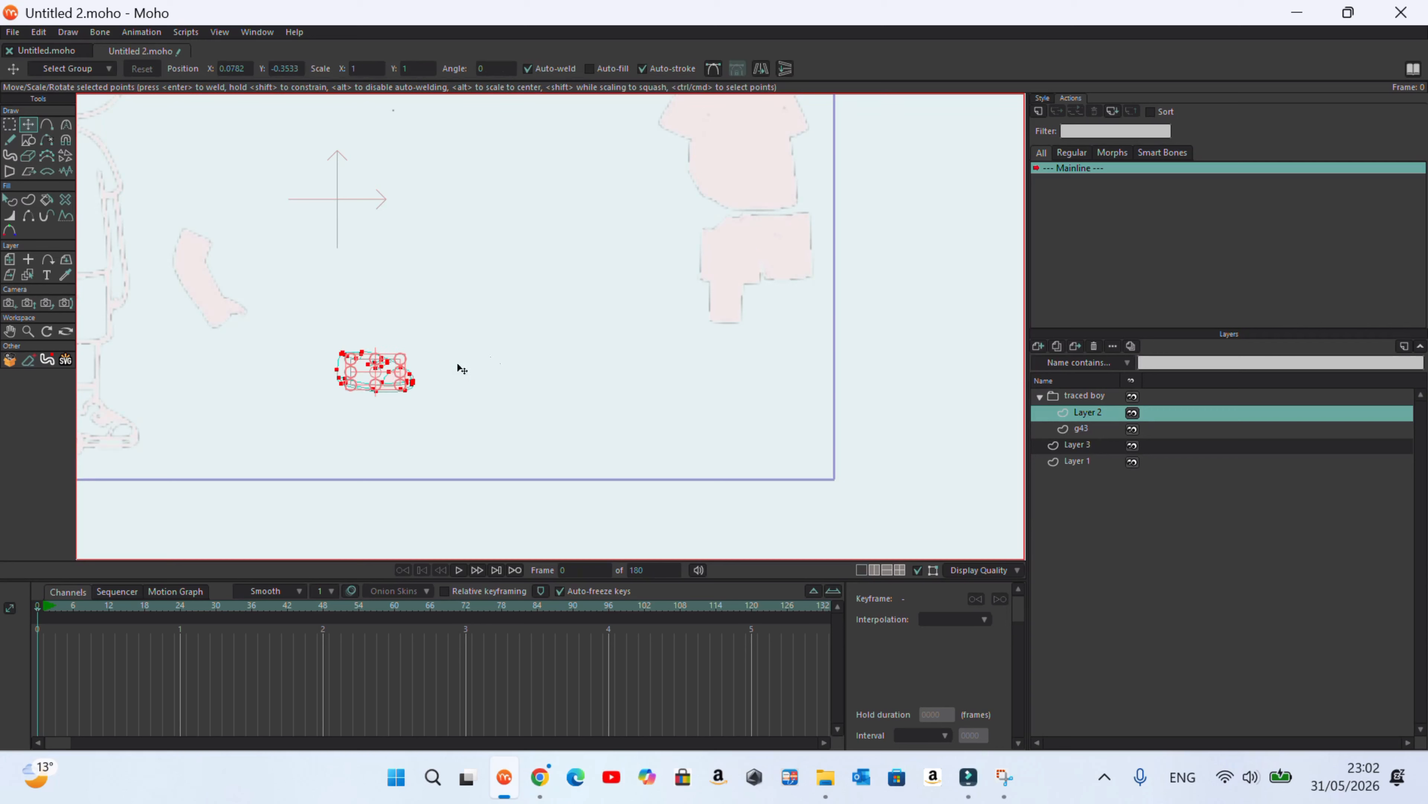
# Move the pasted shoe across the canvas to sit beneath the assembled boy's leg
pyautogui.scroll(5, 396, 338)
pyautogui.moveTo(347, 401); pyautogui.dragTo(746, 266)
pyautogui.scroll(-5, 298, 322)
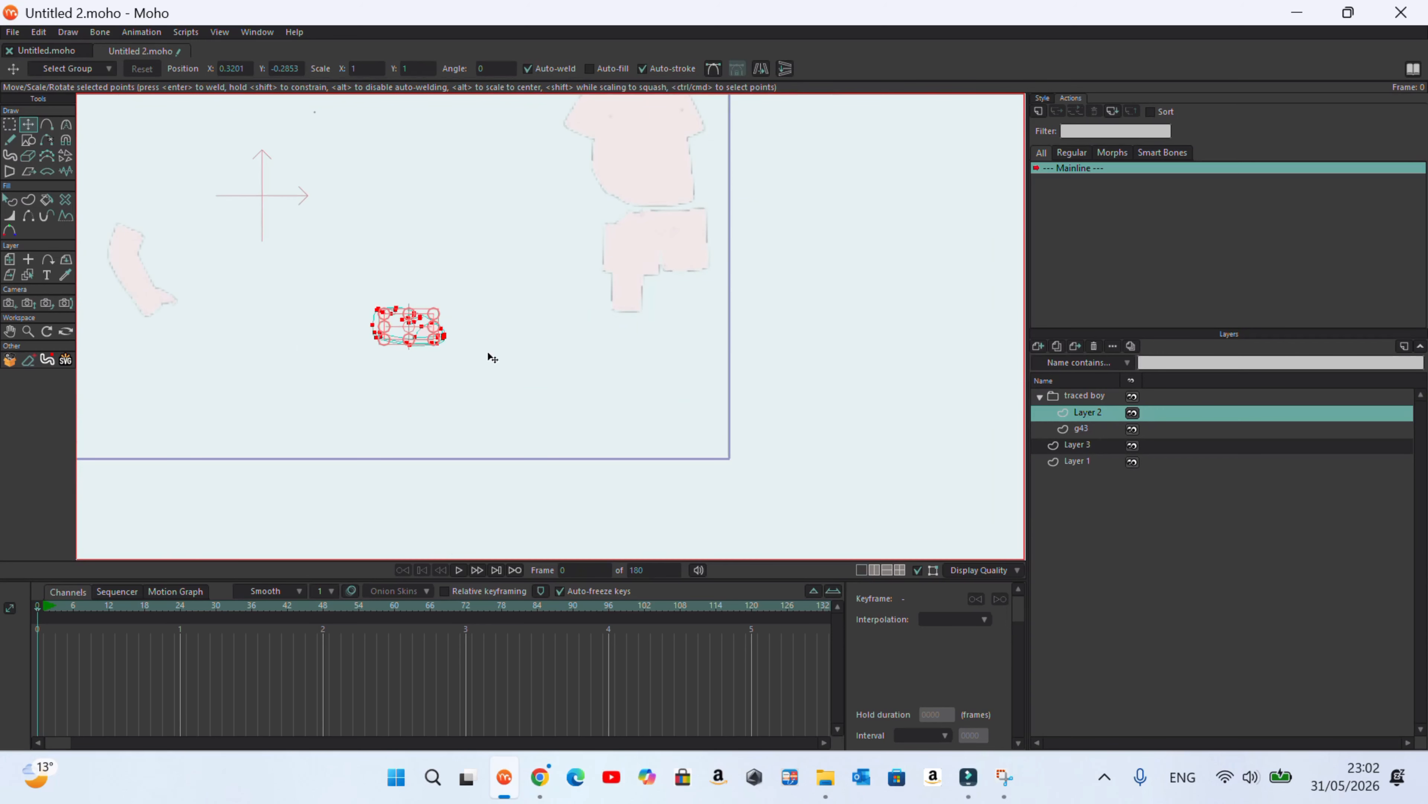
pyautogui.scroll(1, 535, 327)
pyautogui.moveTo(410, 339); pyautogui.dragTo(682, 362)
# Fill the closed hair region of the traced boy in g43 with the Paint Bucket
pyautogui.click(1083, 429)
pyautogui.scroll(-3, 746, 439)
pyautogui.scroll(2, 653, 427)
pyautogui.scroll(1, 771, 194)
pyautogui.scroll(1, 675, 180)
pyautogui.scroll(-2, 501, 225)
pyautogui.scroll(2, 259, 239)
pyautogui.scroll(2, 394, 264)
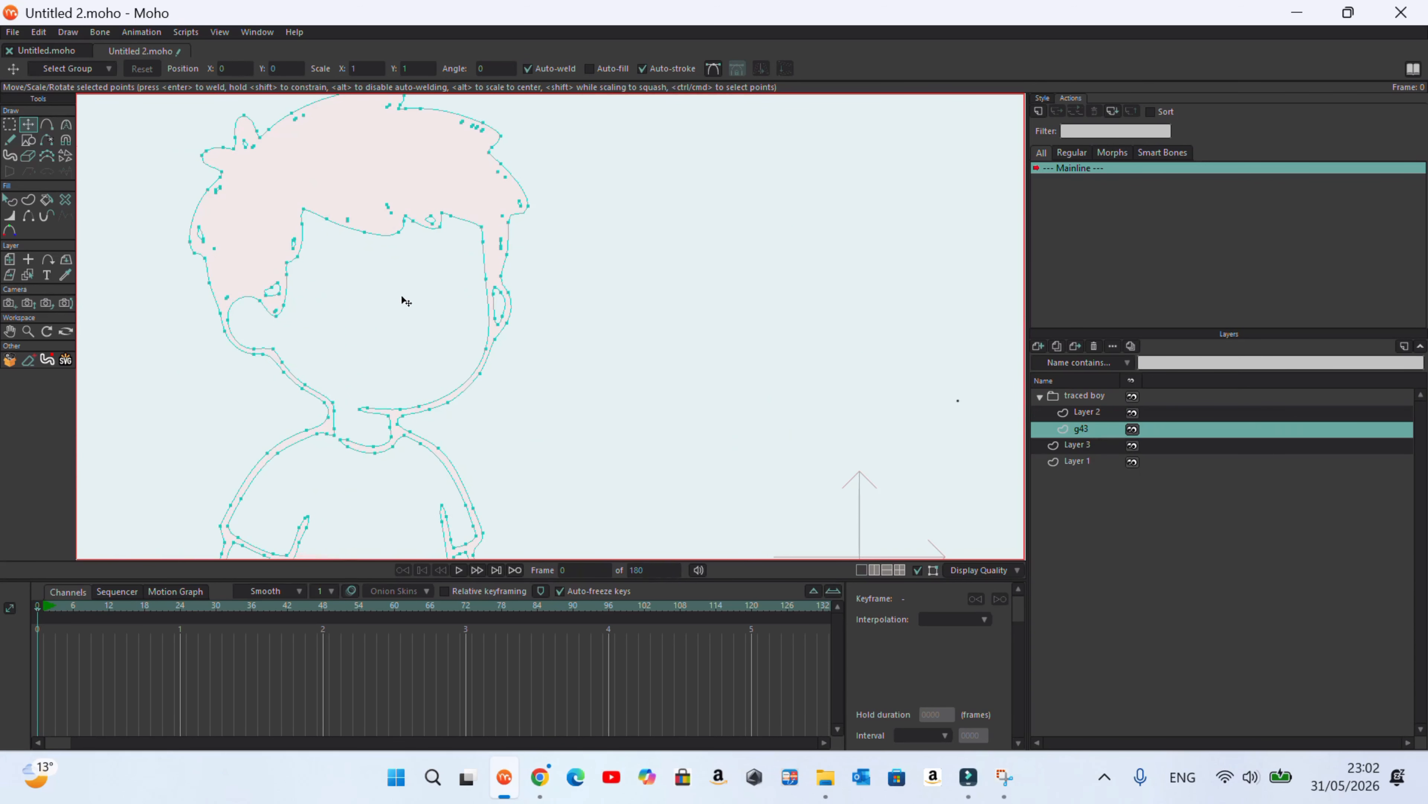
pyautogui.moveTo(254, 356); pyautogui.dragTo(254, 349)
pyautogui.moveTo(496, 341); pyautogui.dragTo(487, 347)
pyautogui.click(51, 204)
pyautogui.click(318, 173)
# Pull the new hair shape off the tracing, cut it from g43 and paste it into a new vector layer
pyautogui.click(28, 125)
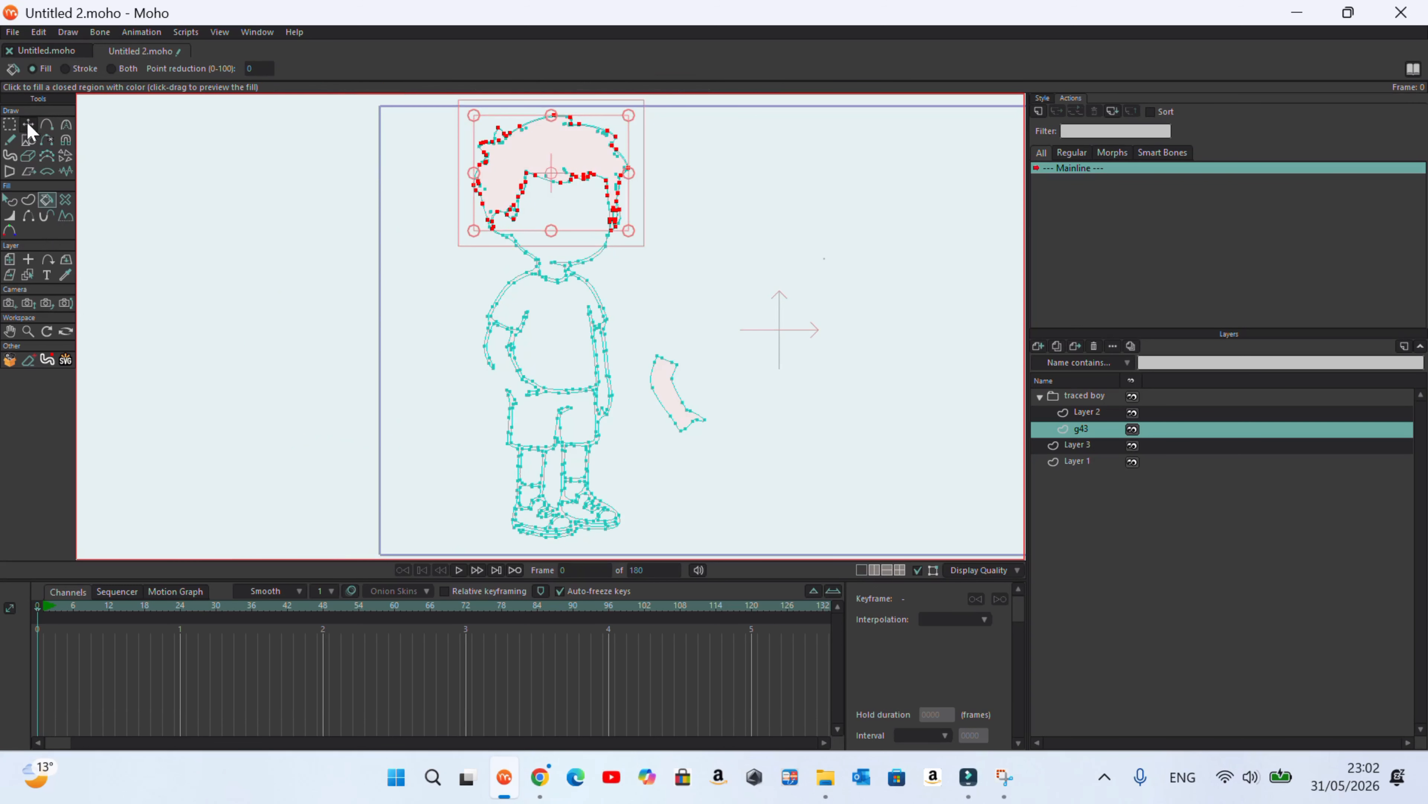
pyautogui.moveTo(572, 187); pyautogui.dragTo(773, 259)
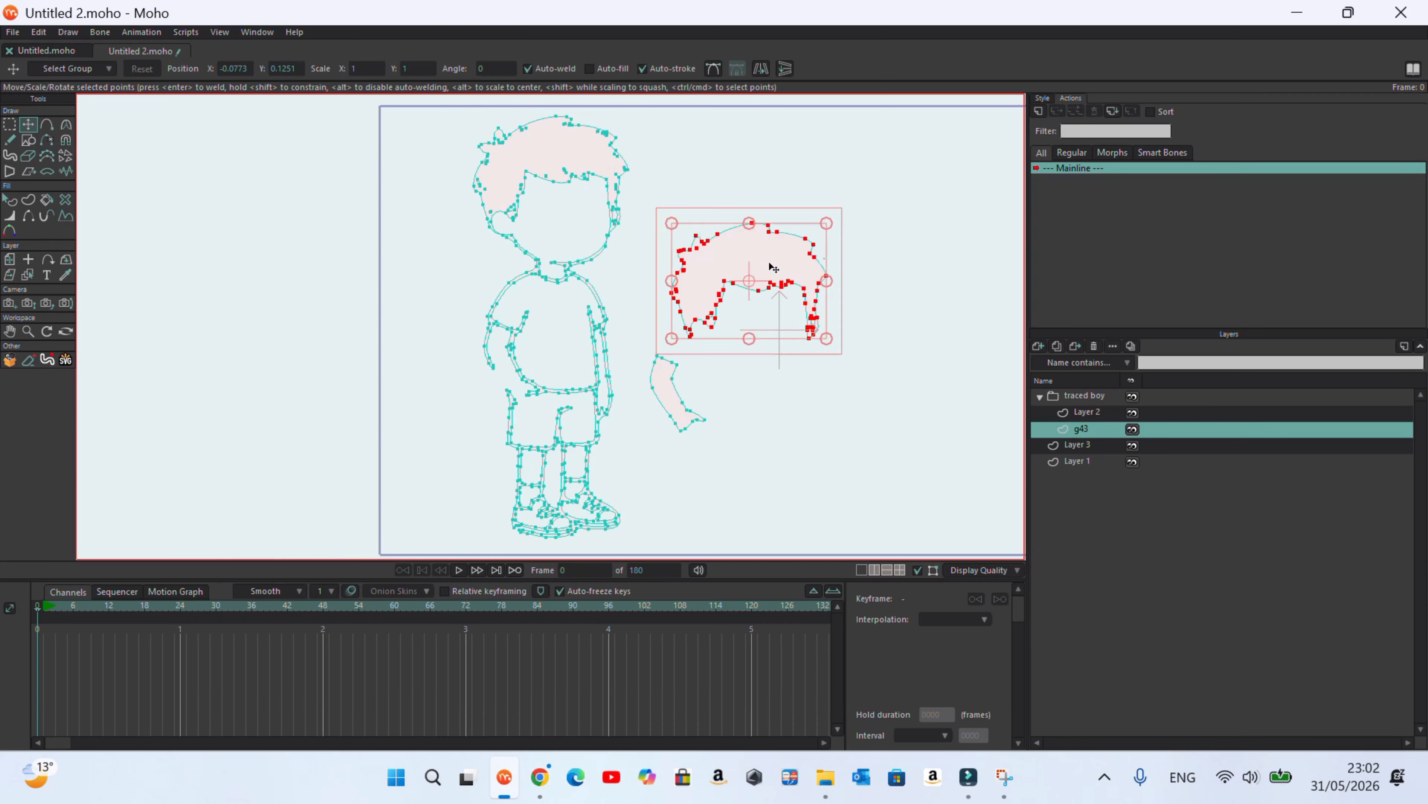
pyautogui.press('Delete')
pyautogui.click(1039, 346)
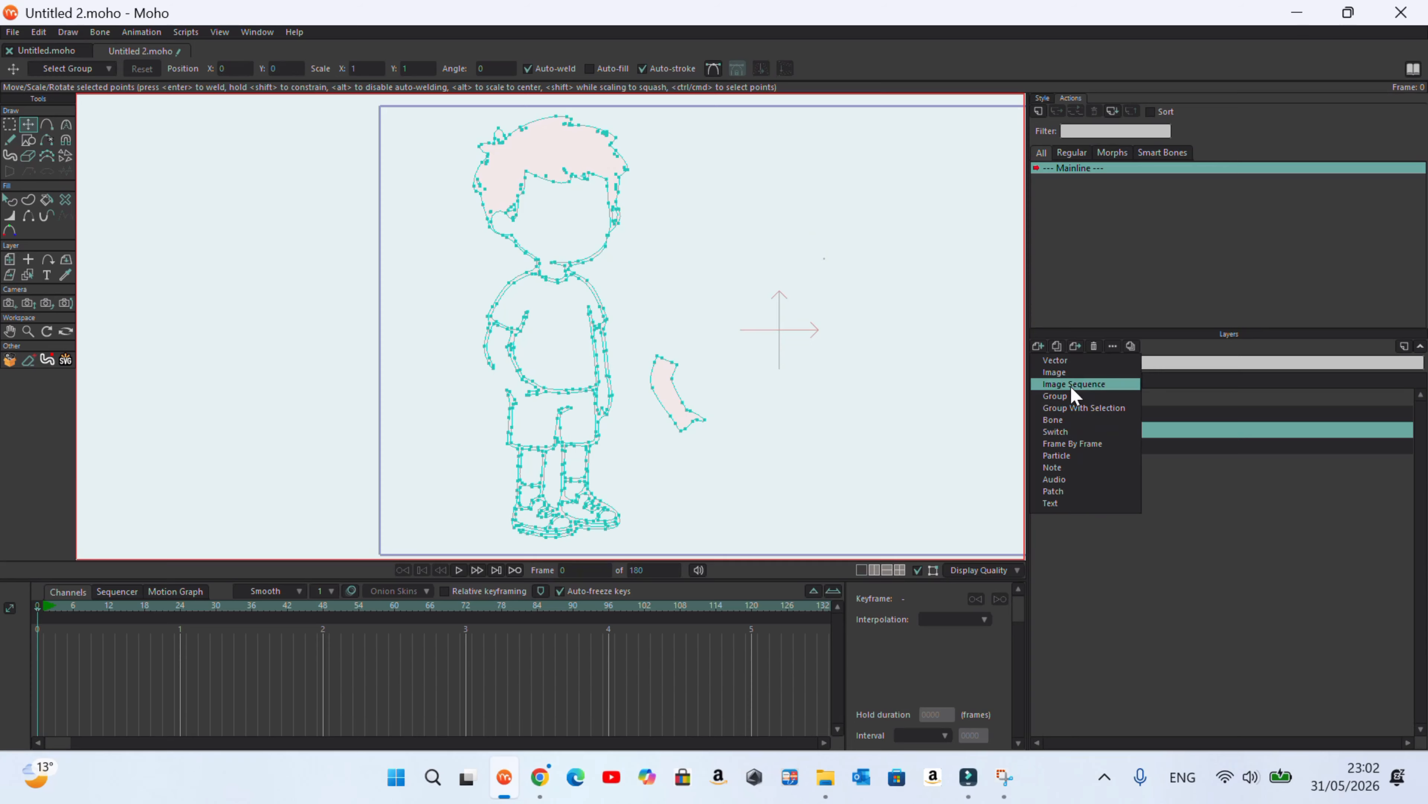
pyautogui.click(1066, 361)
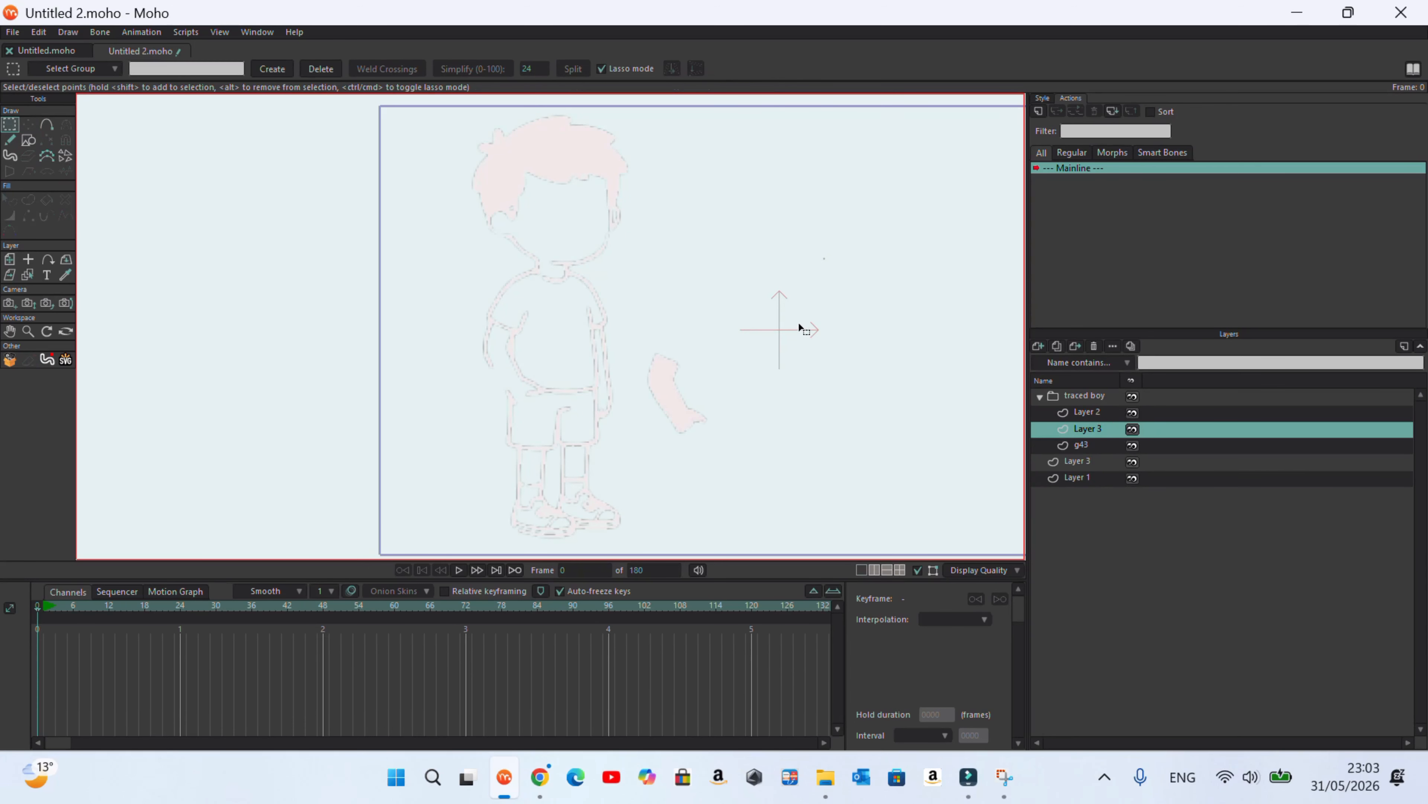
pyautogui.hotkey('ctrl', 'v')
# Move the pasted hair onto the head of the assembled boy
pyautogui.scroll(3, 817, 301)
pyautogui.scroll(-5, 834, 288)
pyautogui.moveTo(837, 258); pyautogui.dragTo(641, 159)
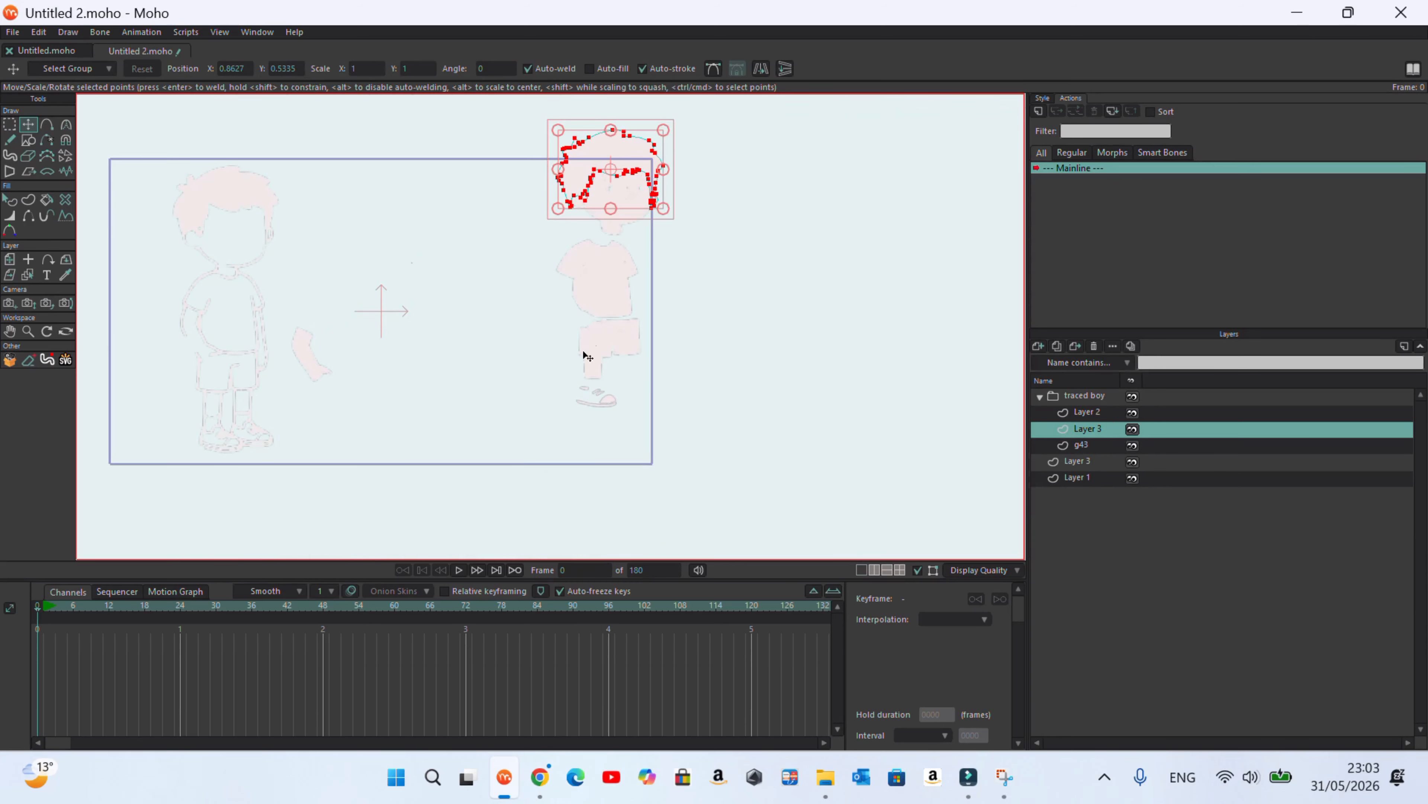
# Lasso the whole original traced boy outline in g43, leaving out the separate arm, and delete its points
pyautogui.click(1082, 444)
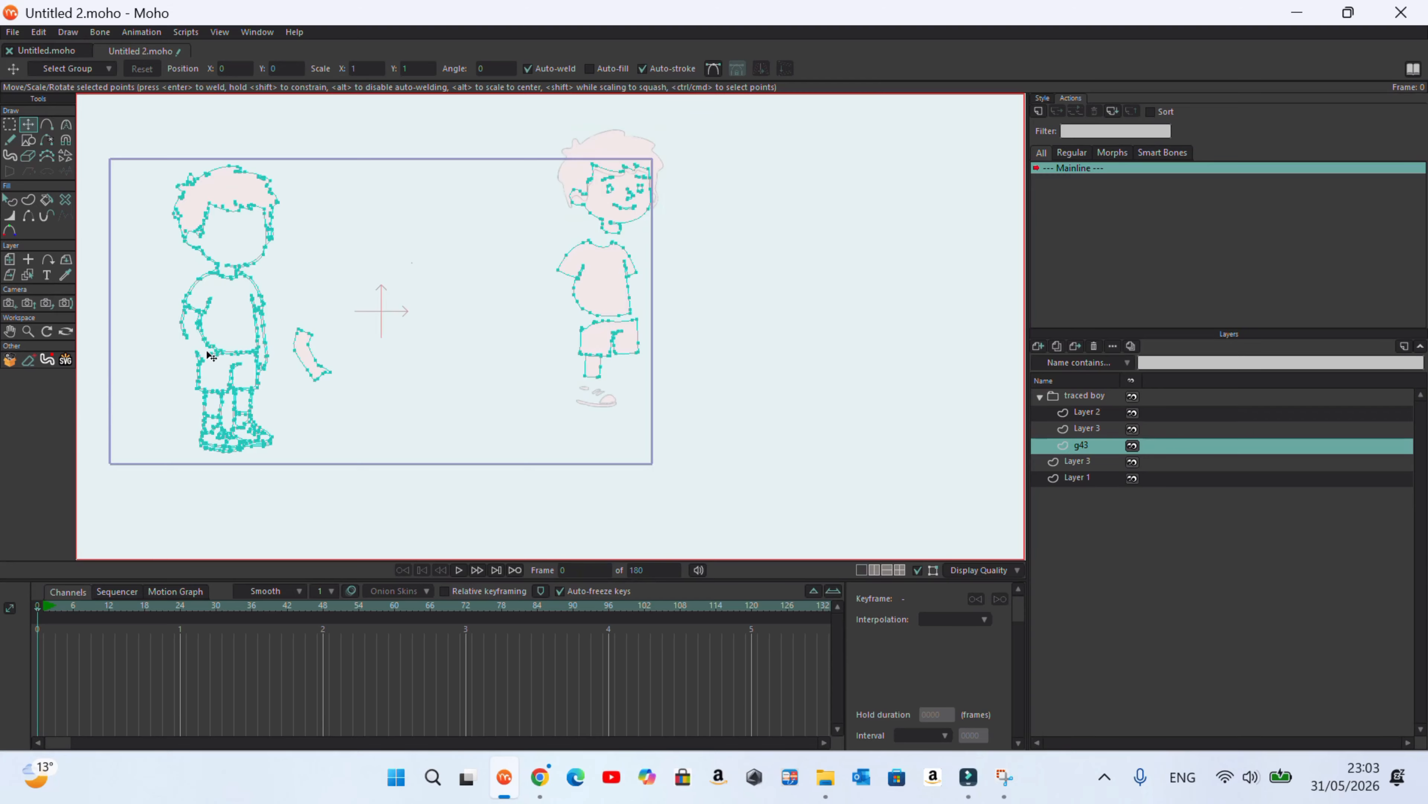
pyautogui.scroll(-3, 404, 296)
pyautogui.scroll(6, 513, 297)
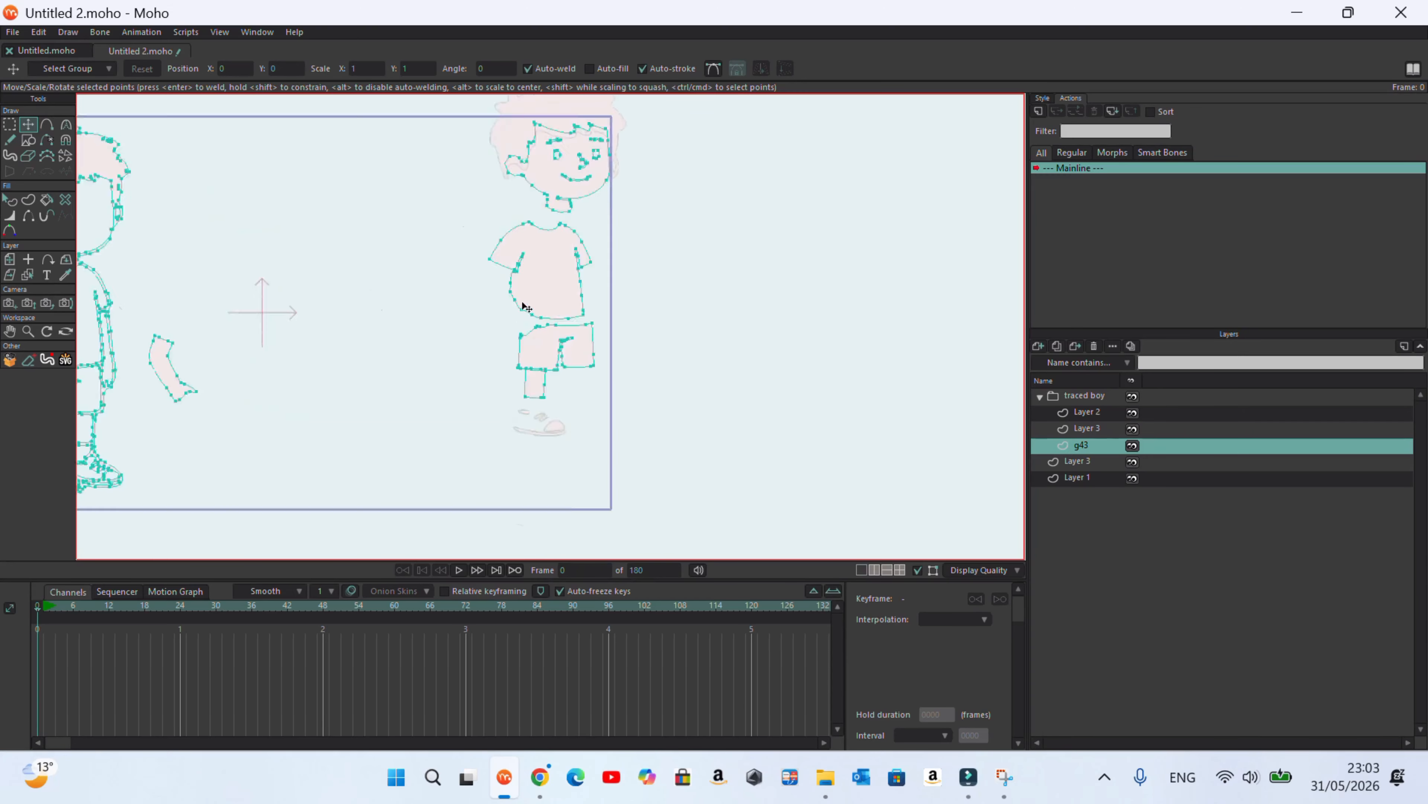
pyautogui.scroll(-3, 722, 270)
pyautogui.scroll(-2, 744, 270)
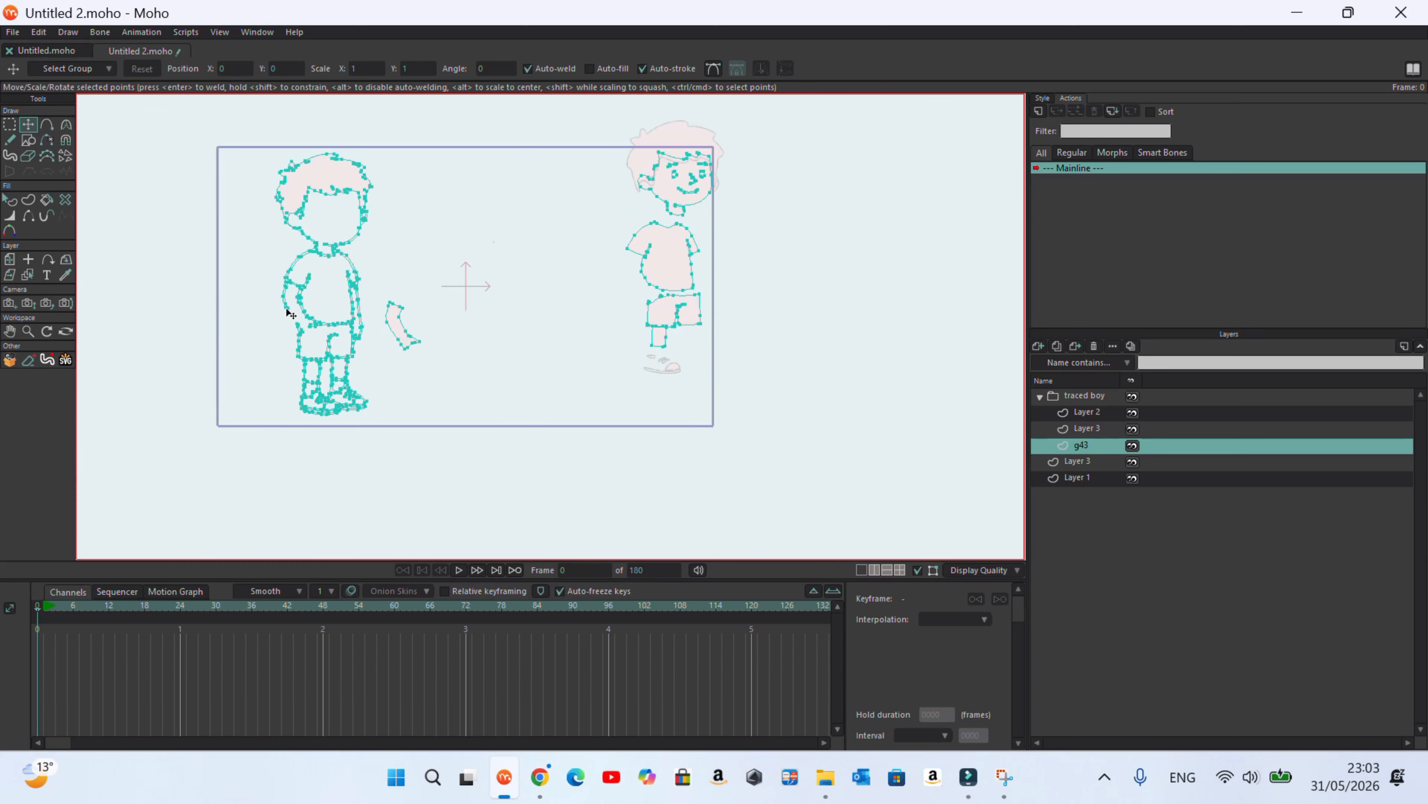
pyautogui.scroll(1, 281, 318)
pyautogui.scroll(-1, 668, 345)
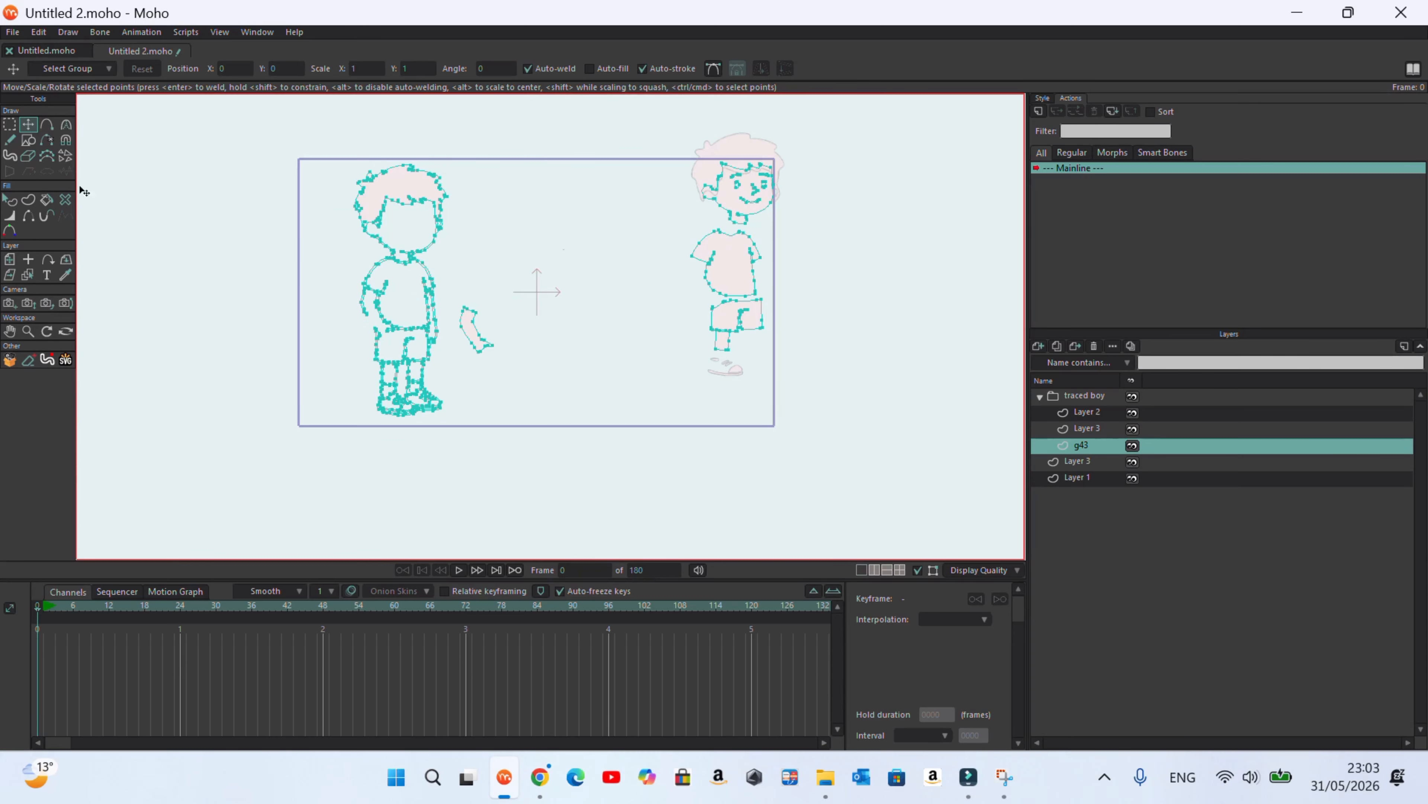
pyautogui.click(10, 125)
pyautogui.moveTo(491, 425)
pyautogui.mouseDown()
pyautogui.moveTo(428, 327)
pyautogui.moveTo(436, 311)
pyautogui.moveTo(430, 348)
pyautogui.moveTo(431, 318)
pyautogui.mouseUp()
pyautogui.moveTo(442, 266)
pyautogui.mouseDown()
pyautogui.moveTo(298, 400)
pyautogui.moveTo(453, 457)
pyautogui.moveTo(439, 338)
pyautogui.moveTo(463, 227)
pyautogui.mouseUp()
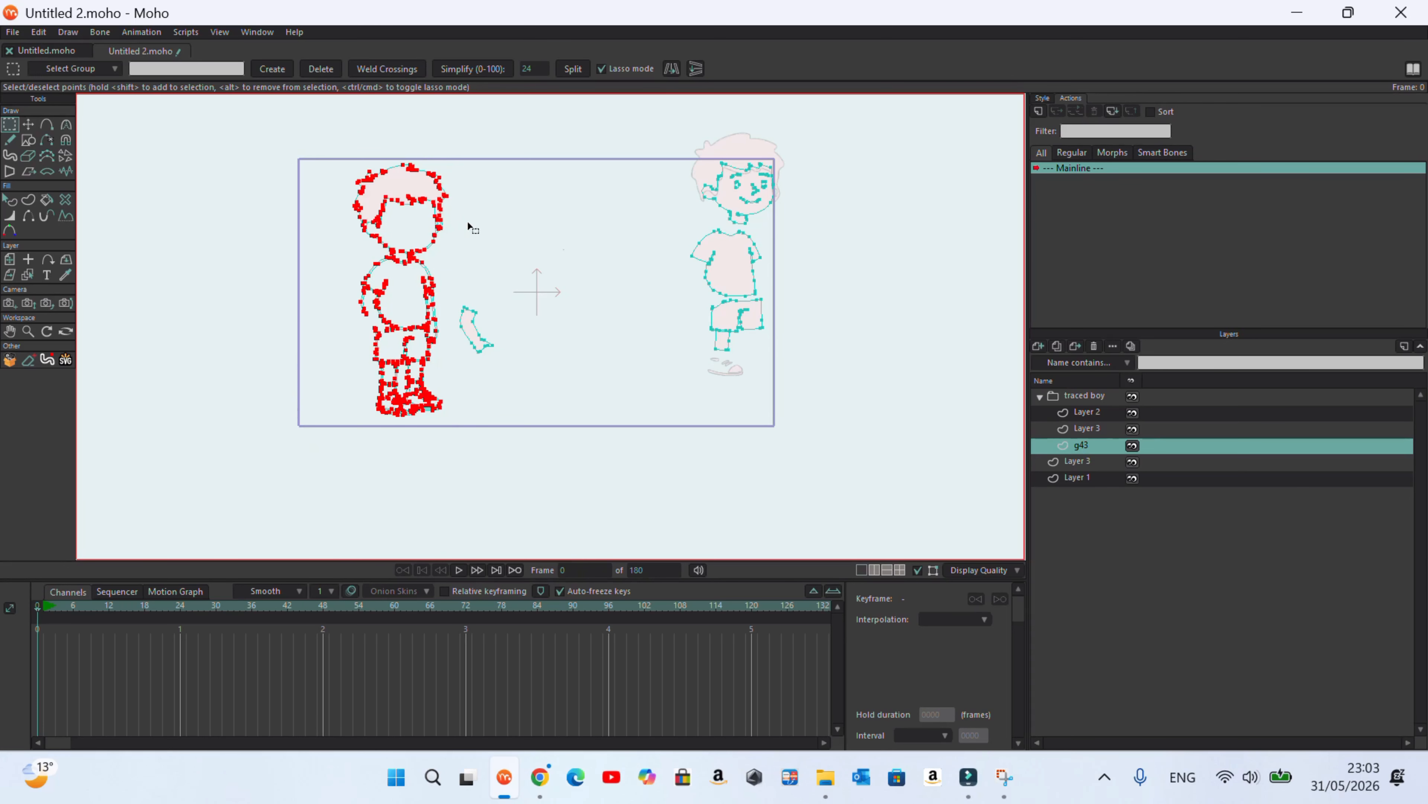
pyautogui.press('Delete')
# Lasso the separate arm shape, cut it from g43 and paste it into a new vector layer
pyautogui.moveTo(550, 388)
pyautogui.mouseDown()
pyautogui.moveTo(462, 279)
pyautogui.moveTo(535, 304)
pyautogui.moveTo(528, 288)
pyautogui.mouseUp()
pyautogui.press('Delete')
pyautogui.click(1038, 346)
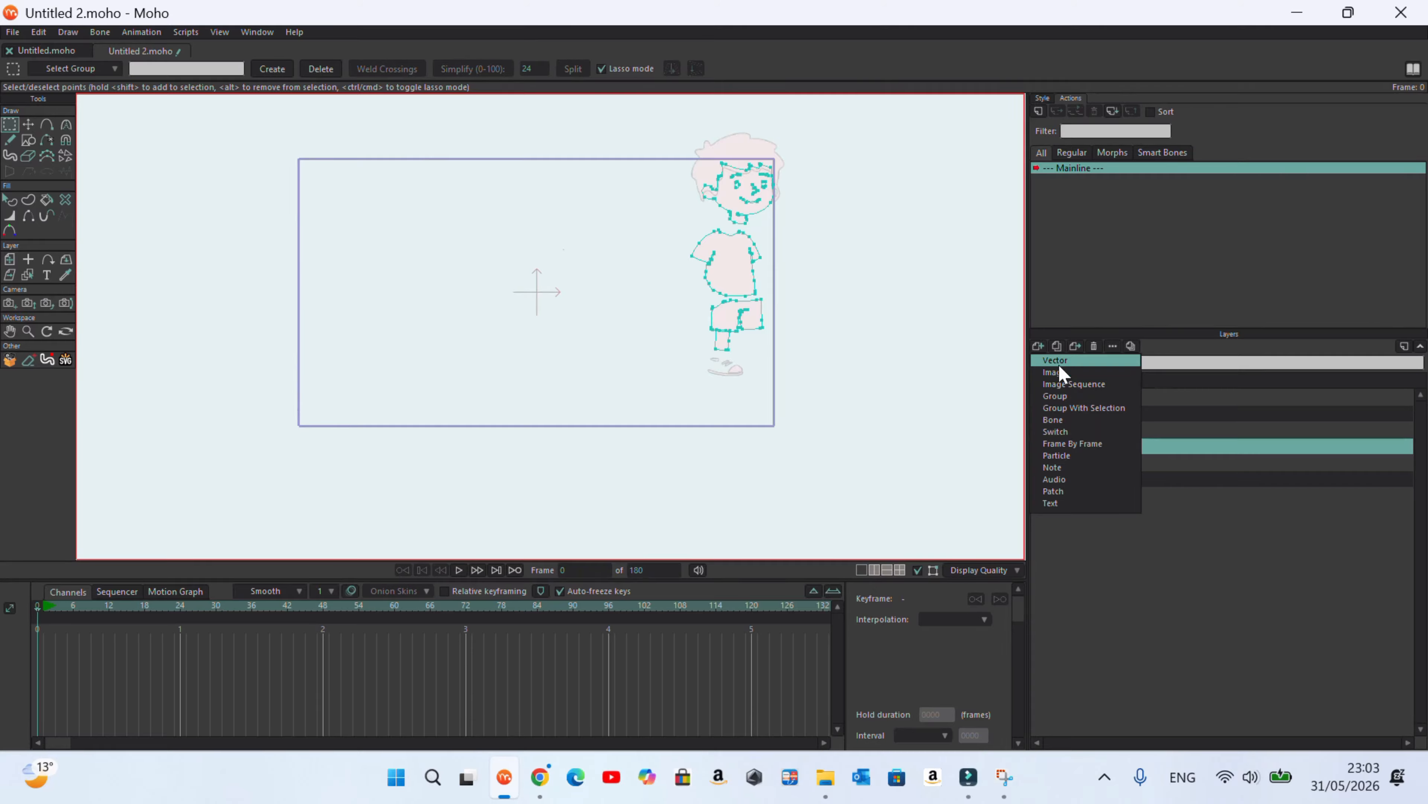
pyautogui.click(1056, 363)
pyautogui.hotkey('ctrl', 'v')
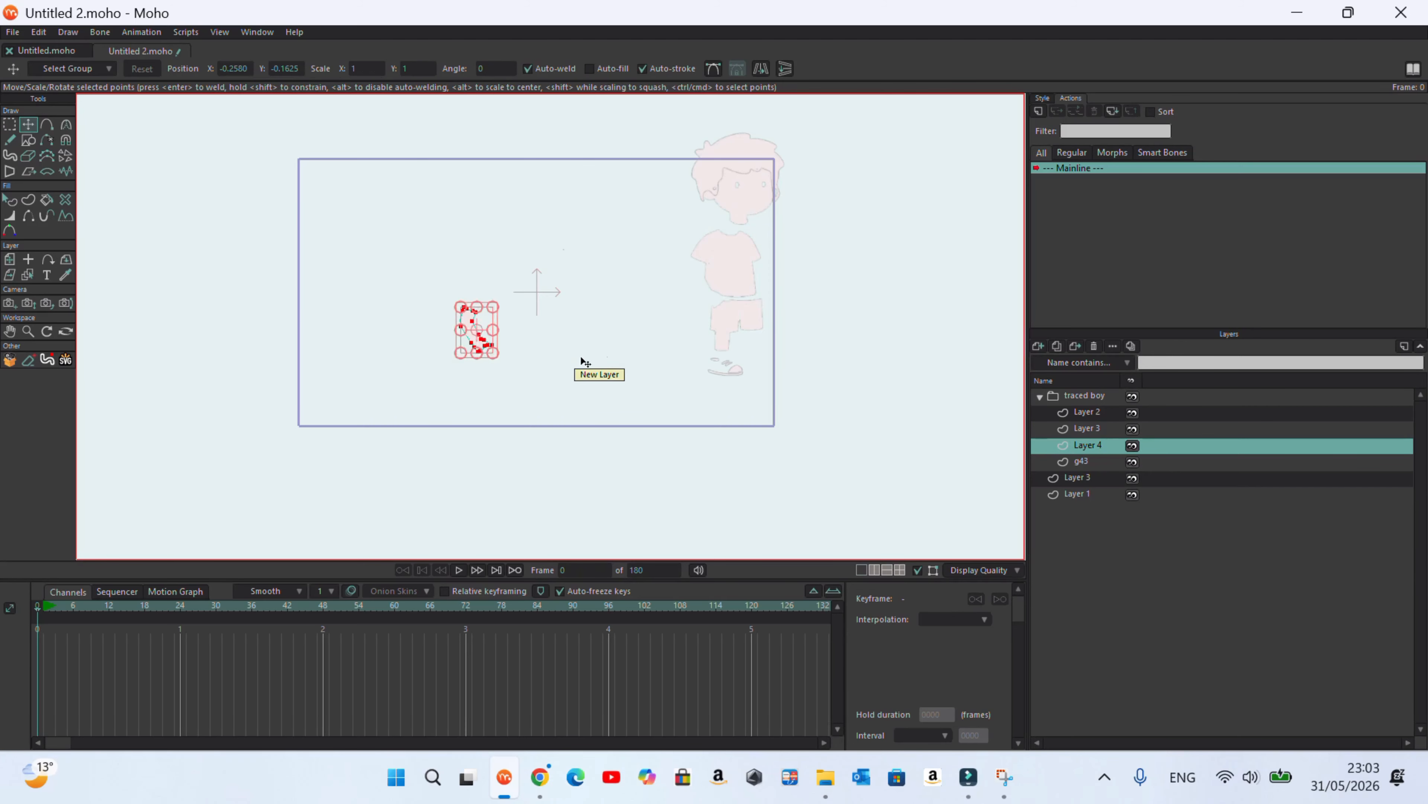
# Reposition the pasted arm in the open area near the canvas origin
pyautogui.scroll(4, 507, 351)
pyautogui.moveTo(465, 363); pyautogui.dragTo(519, 440)
pyautogui.scroll(-5, 246, 415)
pyautogui.scroll(-1, 256, 413)
pyautogui.moveTo(298, 390); pyautogui.dragTo(314, 342)
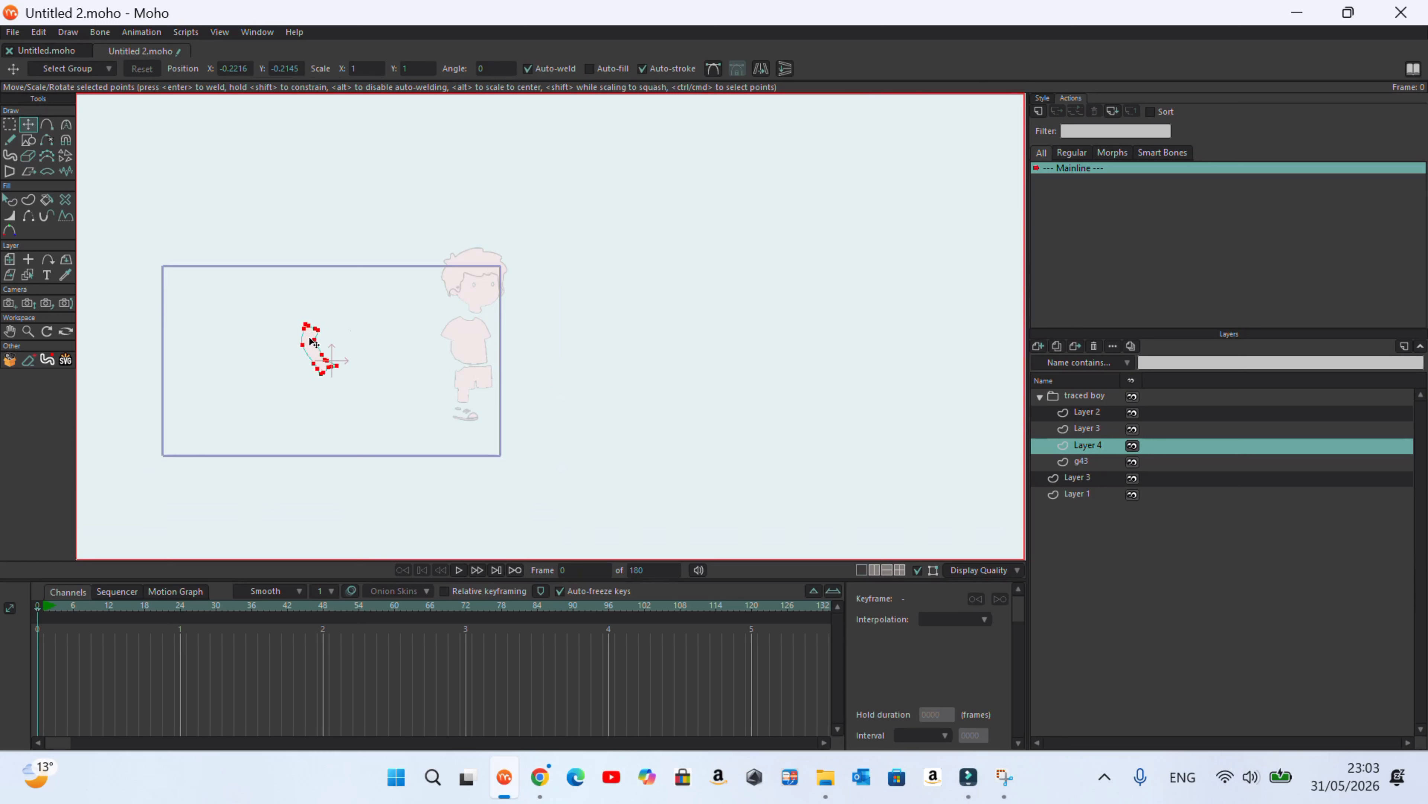
# Rename the layer holding the shoe as "shoe"
pyautogui.click(1084, 413)
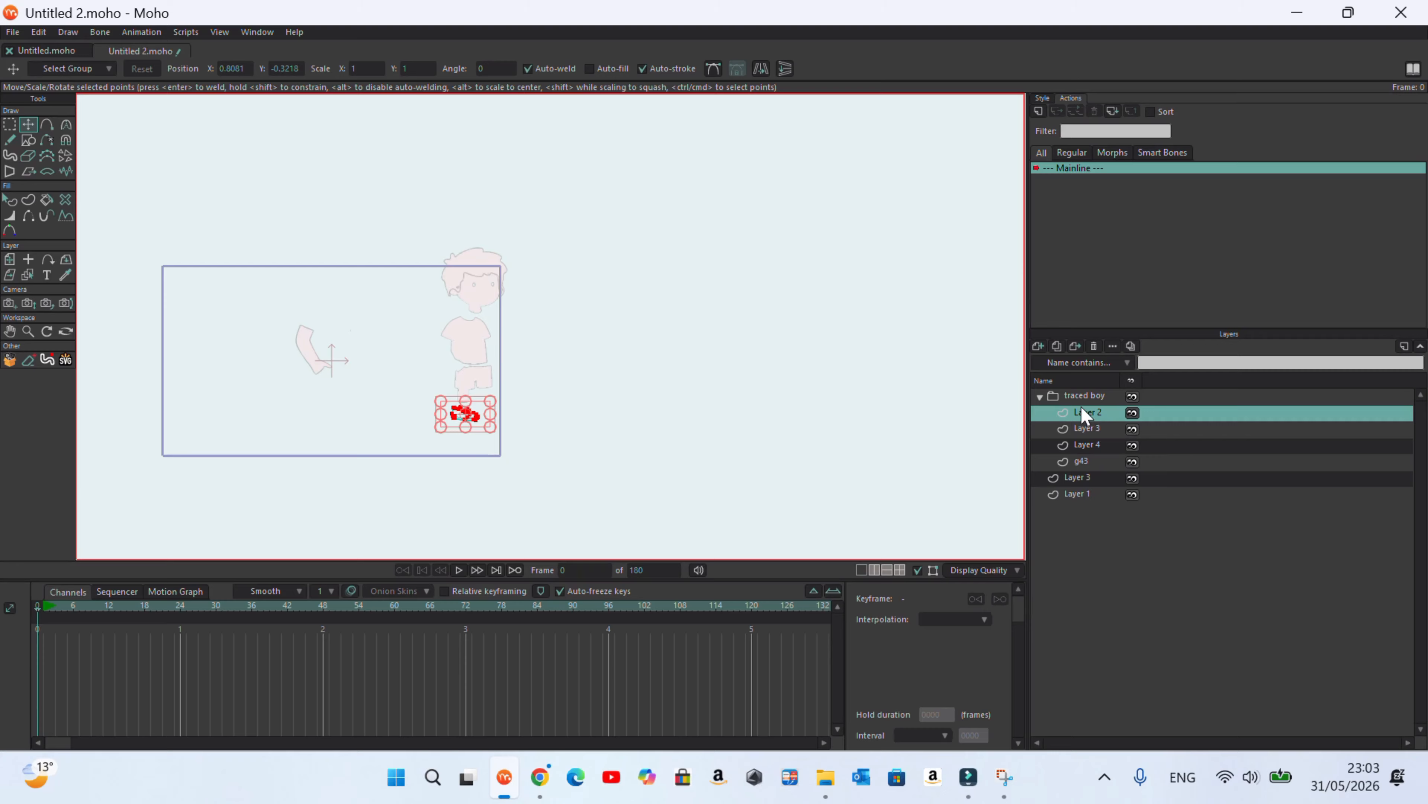
pyautogui.doubleClick(1088, 410)
pyautogui.write('shoe')
pyautogui.click(807, 379)
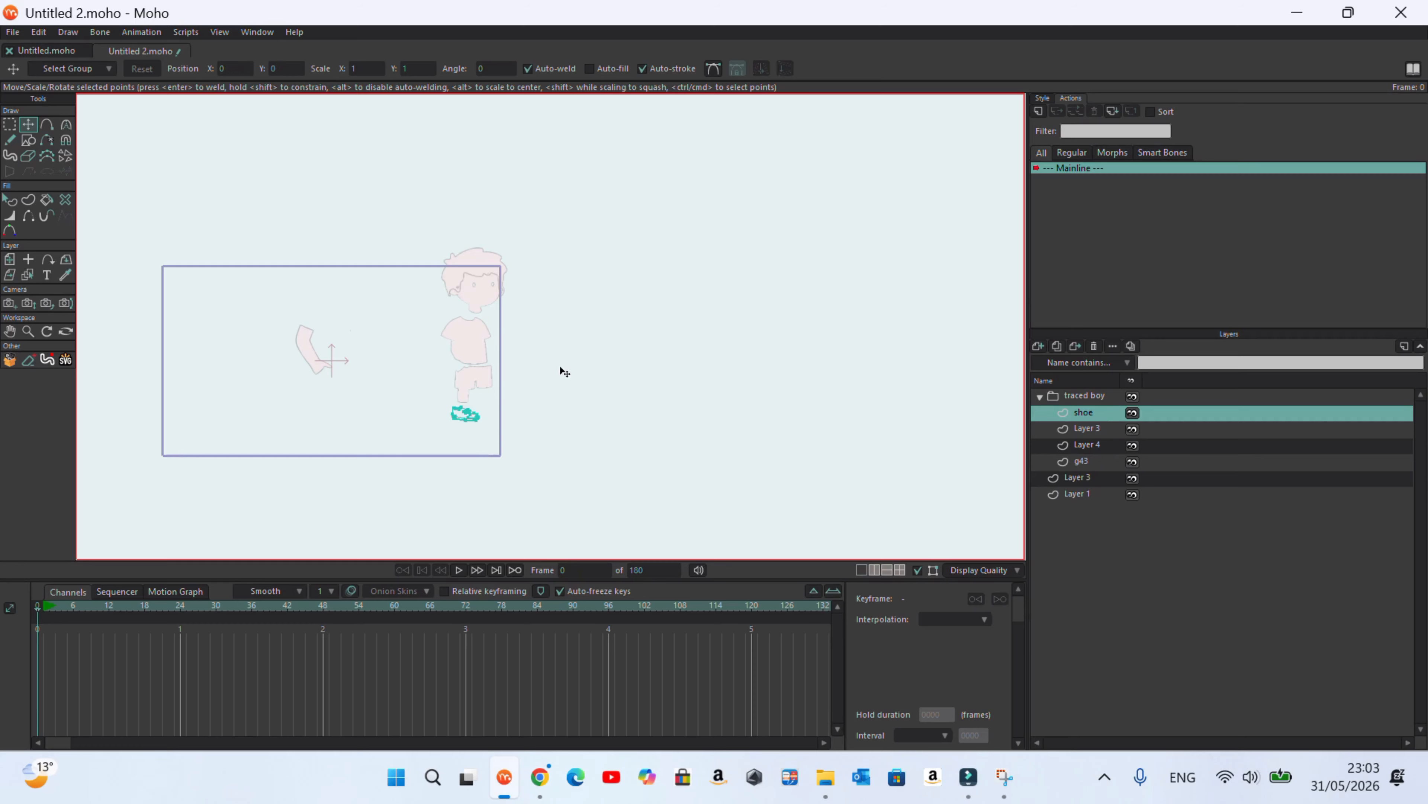
# Select the face shape with its ear and neck in g43, move it clear of the head and cut it
pyautogui.keyDown('ctrl'); pyautogui.keyDown('alt'); pyautogui.click(474, 383); pyautogui.keyUp('alt'); pyautogui.keyUp('ctrl')
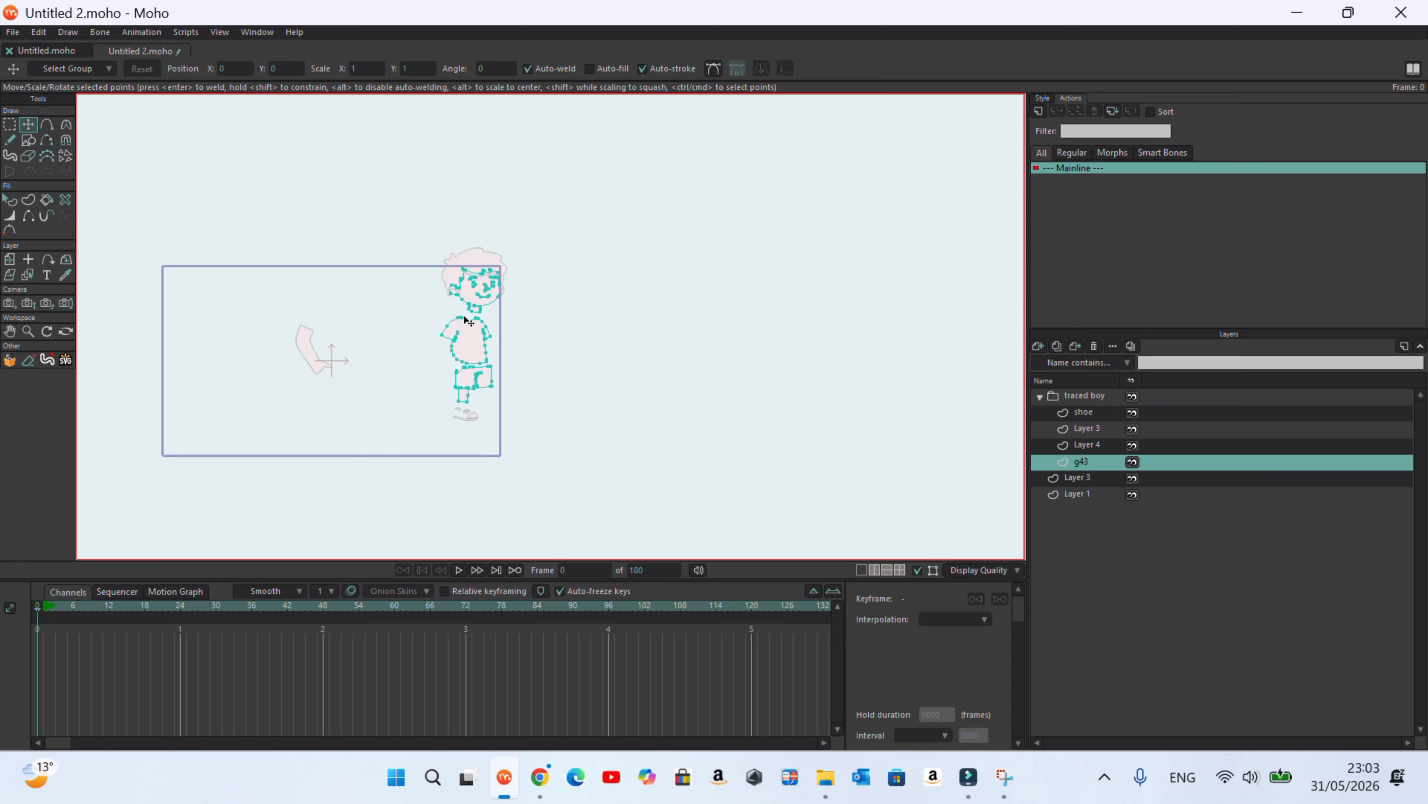
pyautogui.scroll(5, 470, 322)
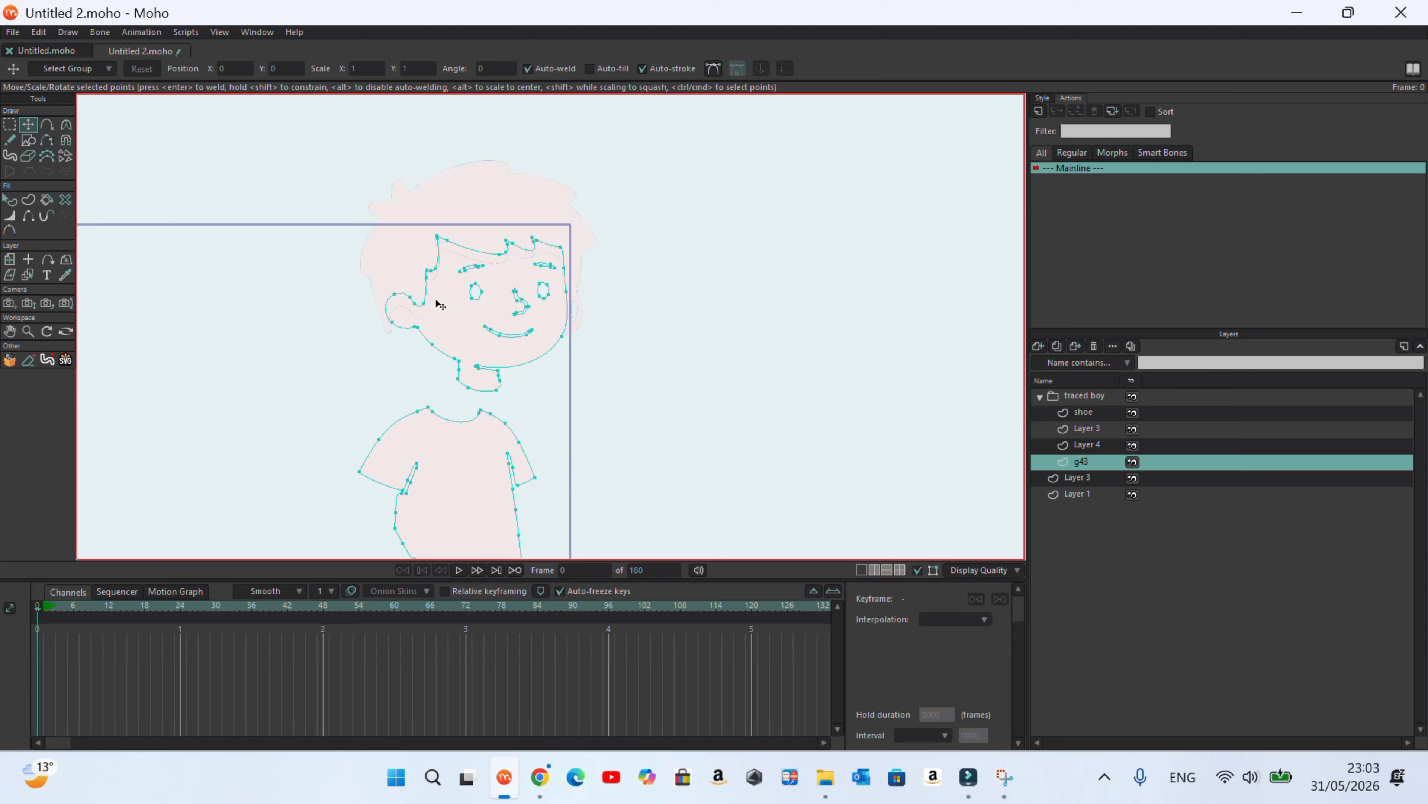
pyautogui.doubleClick(431, 289)
pyautogui.moveTo(431, 289); pyautogui.dragTo(725, 302)
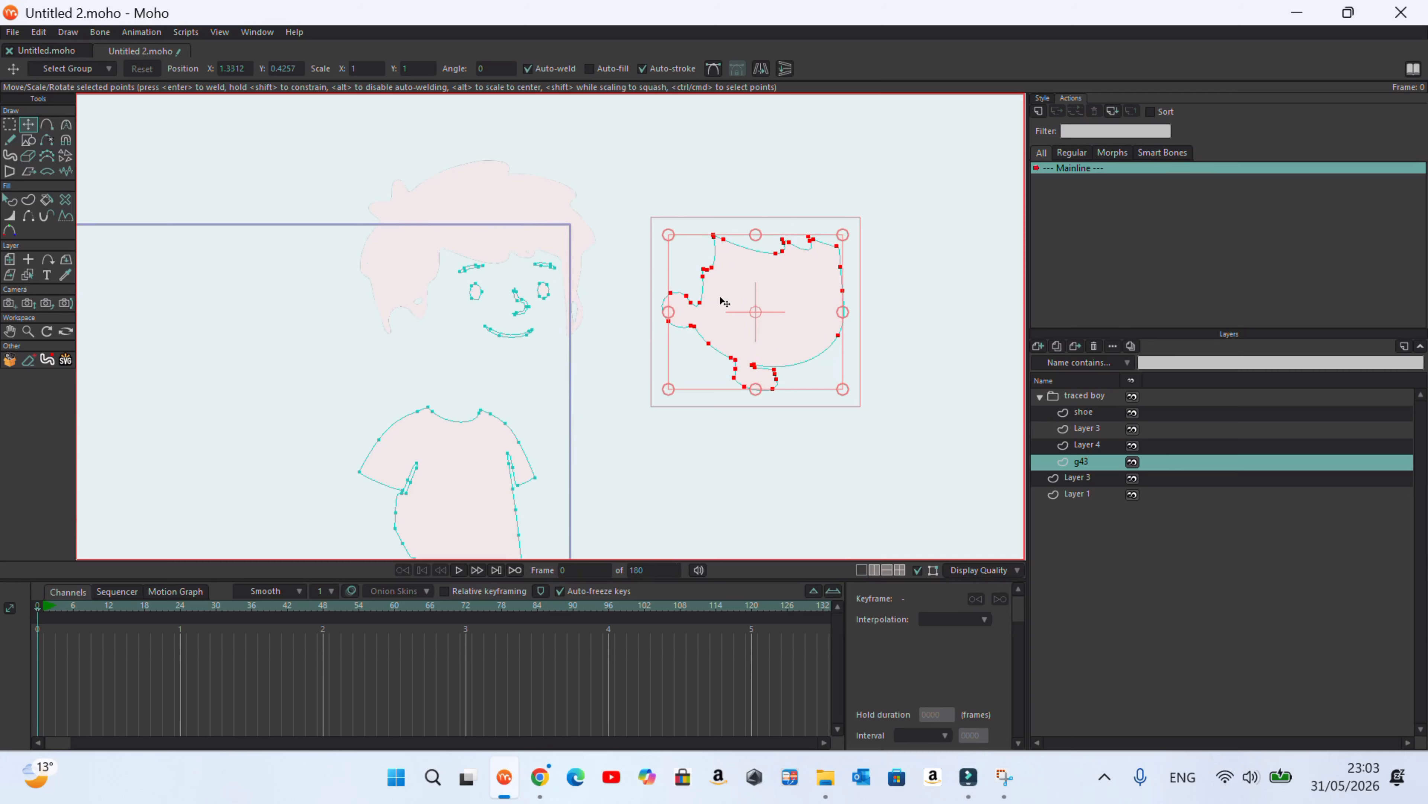
pyautogui.press('Delete')
# Add a new vector layer and name it "face"
pyautogui.click(1039, 346)
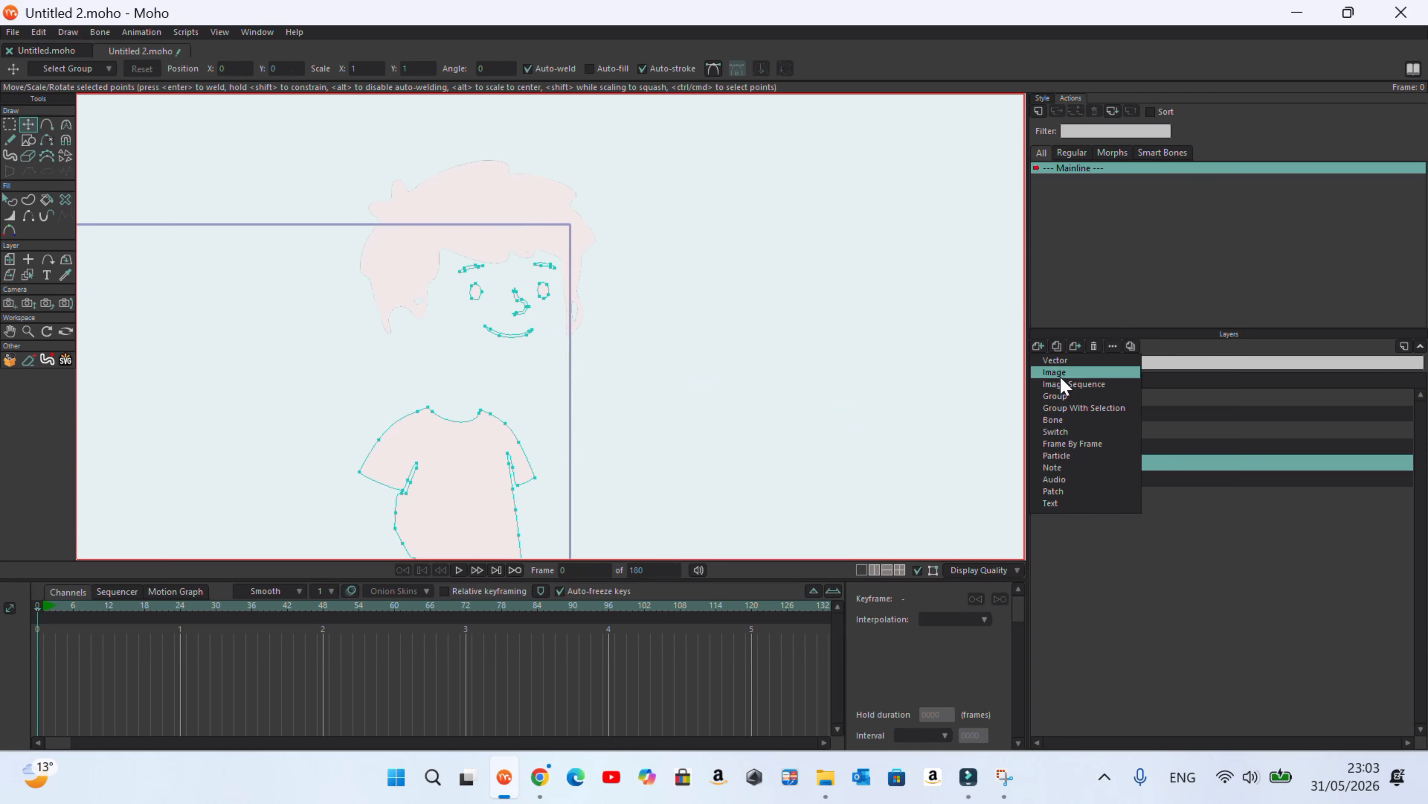
pyautogui.click(1065, 363)
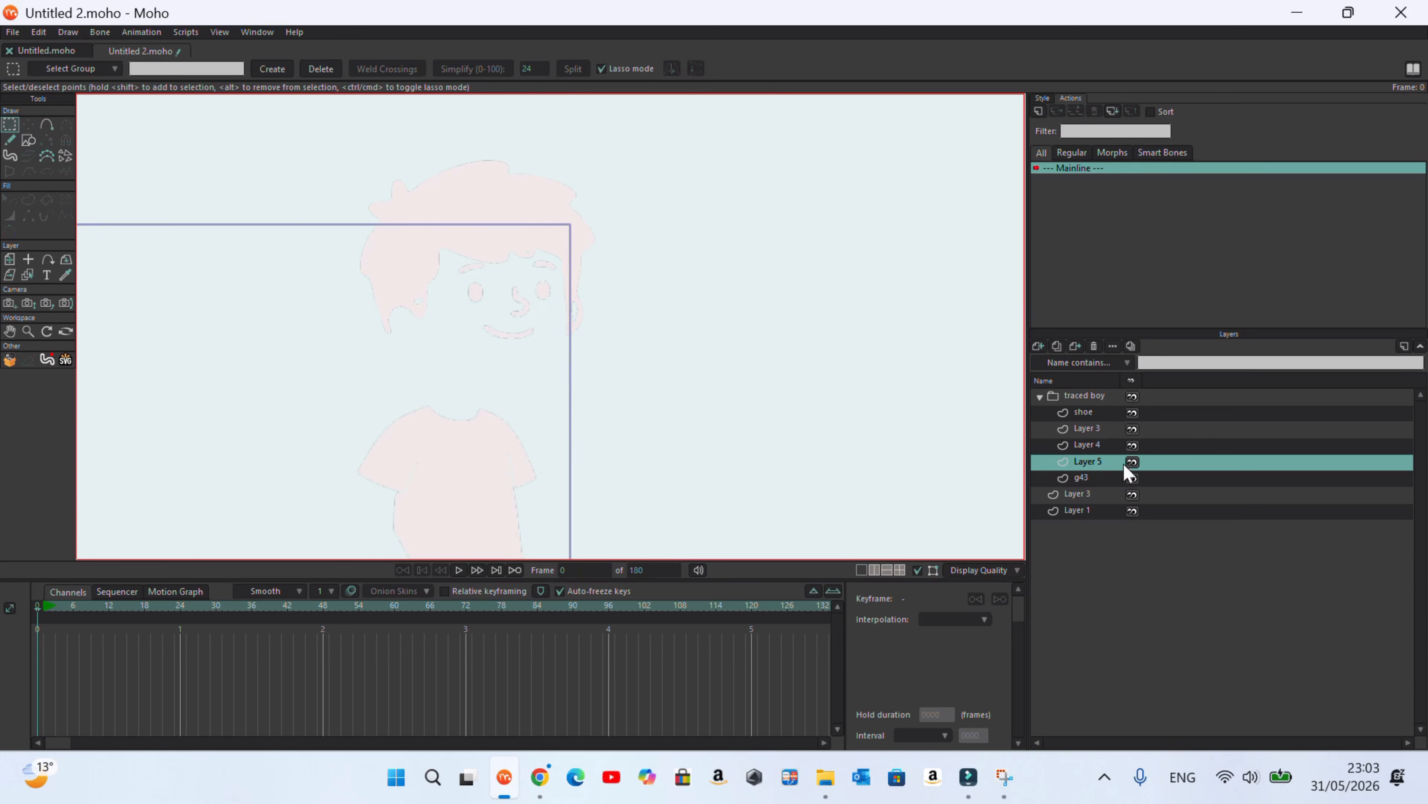
pyautogui.doubleClick(1094, 464)
pyautogui.write('face')
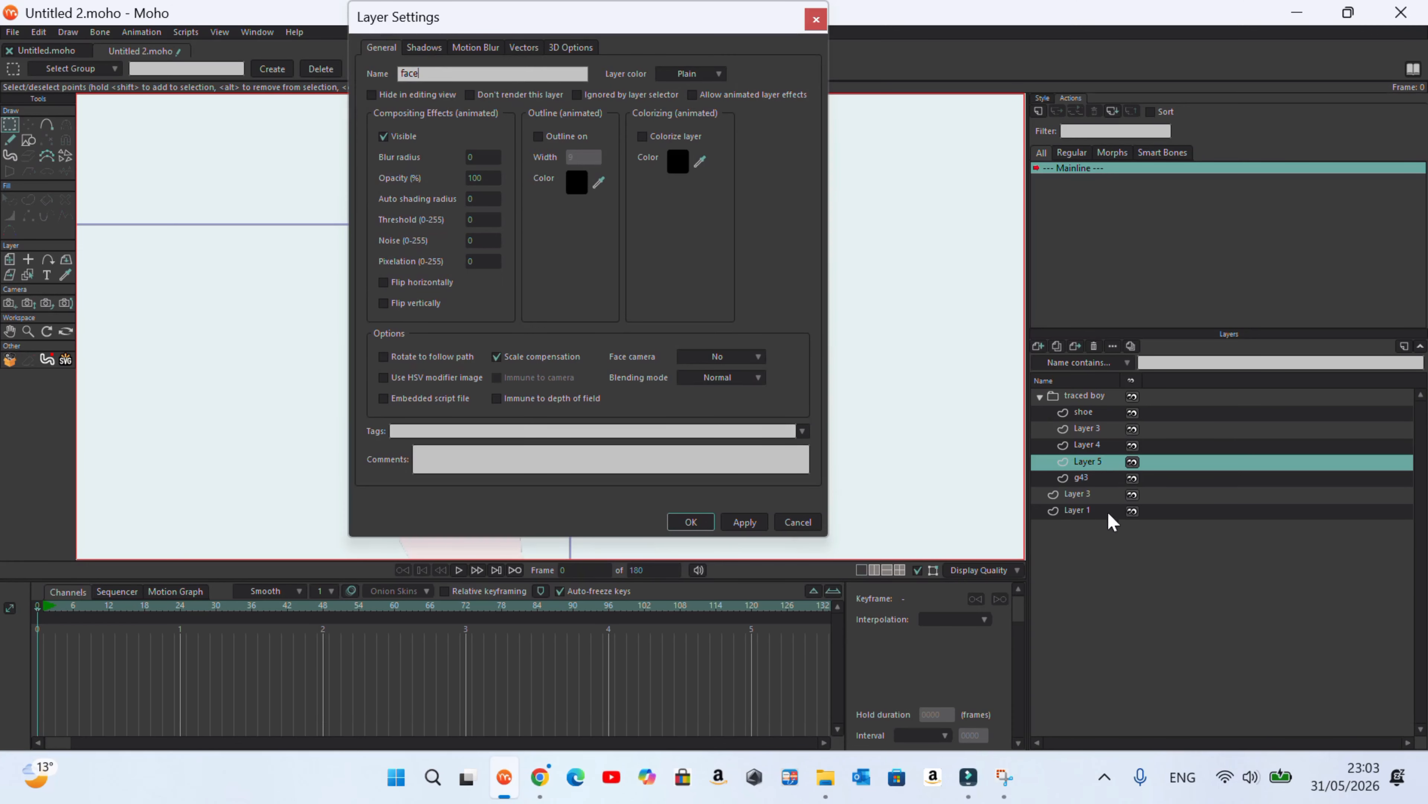
pyautogui.click(694, 527)
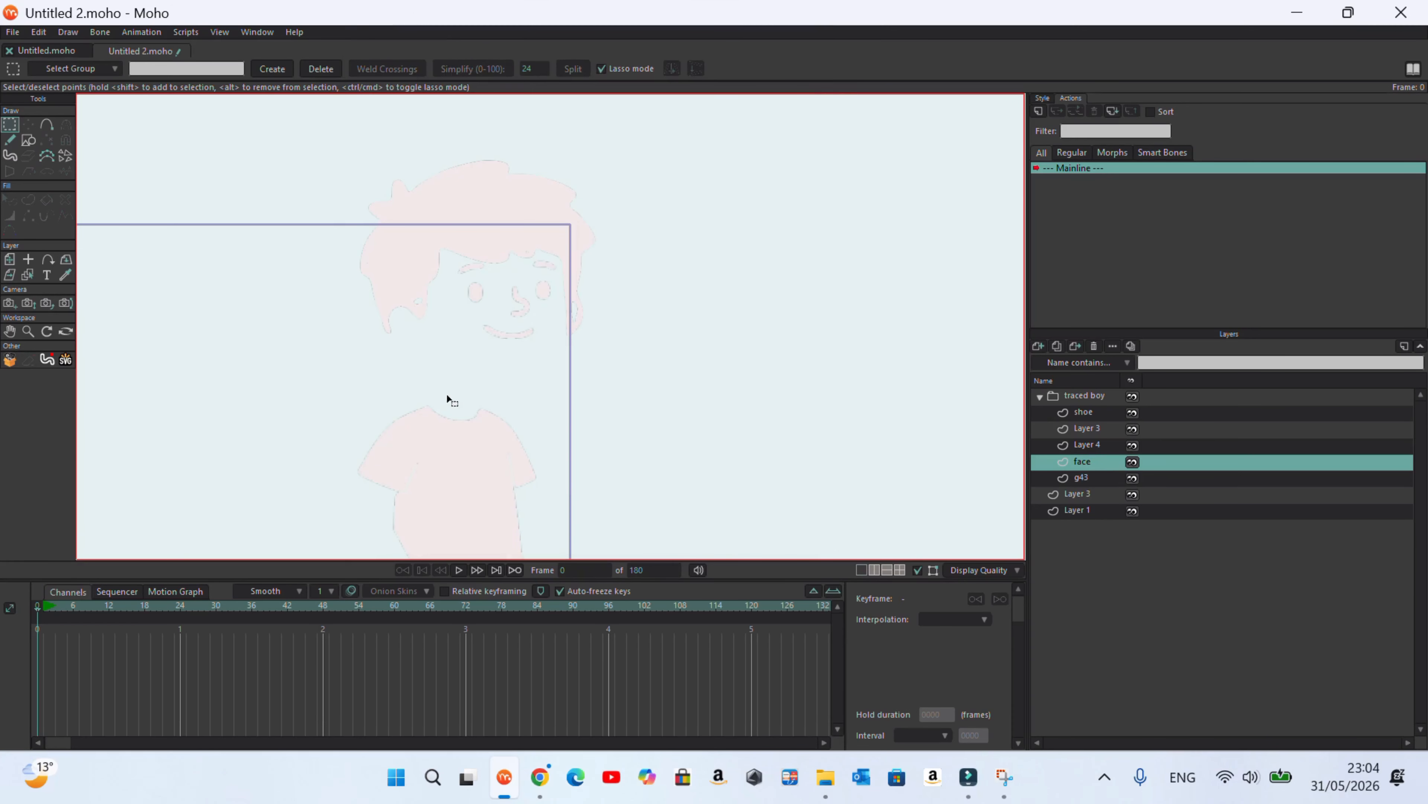
# Paste the face shape into the face layer and move it to the empty area above the arm
pyautogui.hotkey('ctrl', 'v')
pyautogui.scroll(-5, 799, 333)
pyautogui.scroll(4, 807, 345)
pyautogui.moveTo(792, 339); pyautogui.dragTo(396, 363)
pyautogui.scroll(-3, 682, 291)
pyautogui.scroll(4, 568, 332)
pyautogui.moveTo(567, 325); pyautogui.dragTo(320, 347)
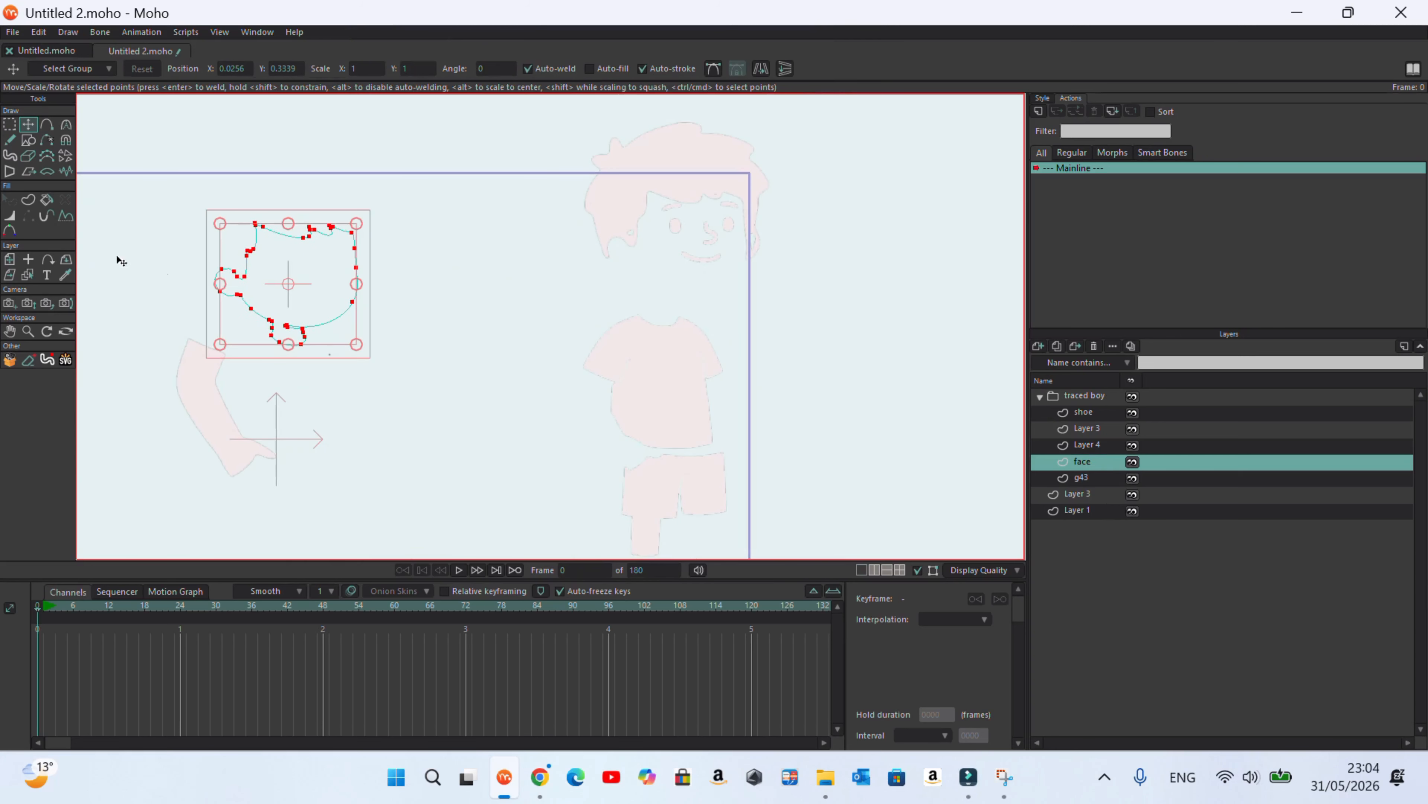
# Create a shape with both fill and stroke from the face outline
pyautogui.click(272, 236)
pyautogui.click(29, 199)
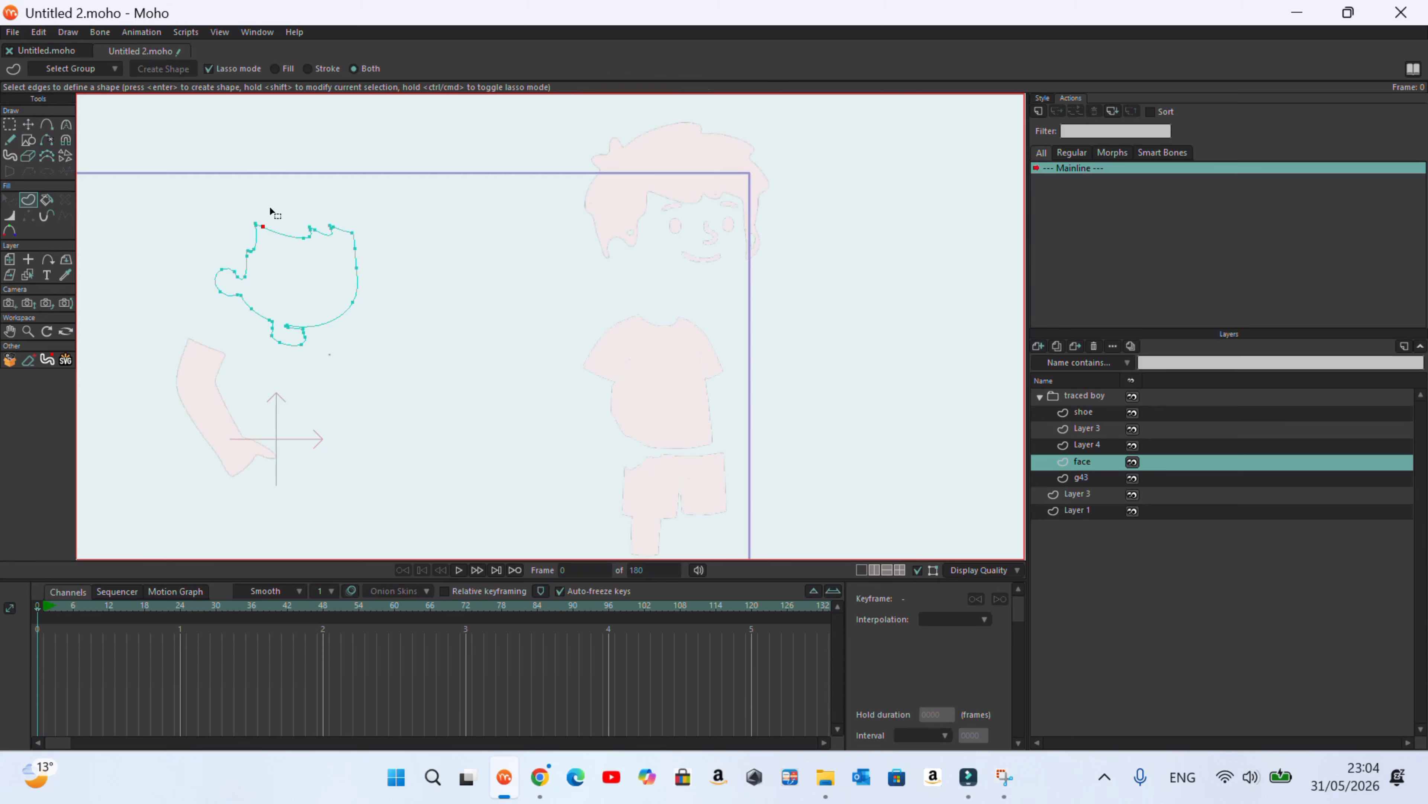
pyautogui.click(283, 232)
pyautogui.click(174, 70)
# Select the face shape and set its fill to the light orange skin swatch from Basic Colors.png
pyautogui.click(10, 200)
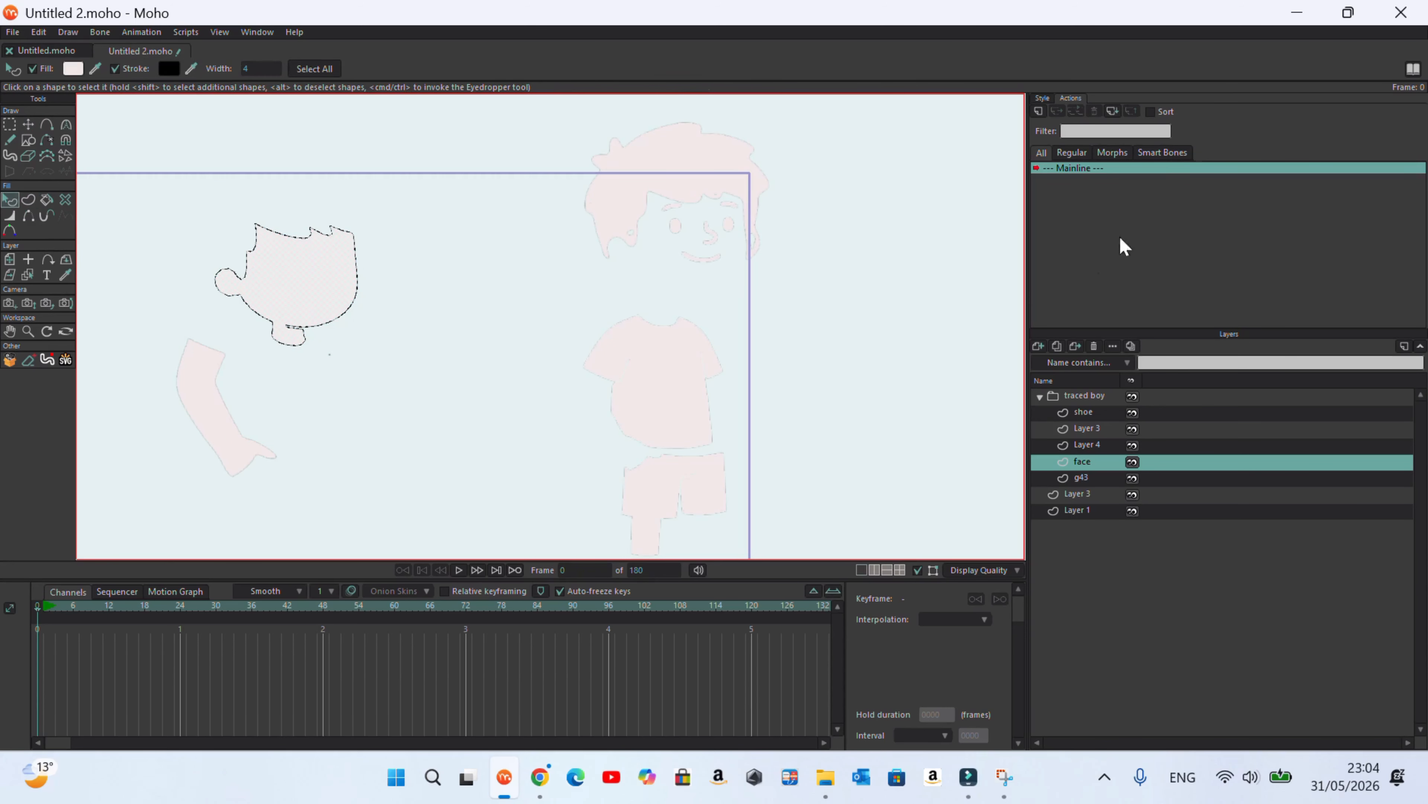
pyautogui.click(1042, 99)
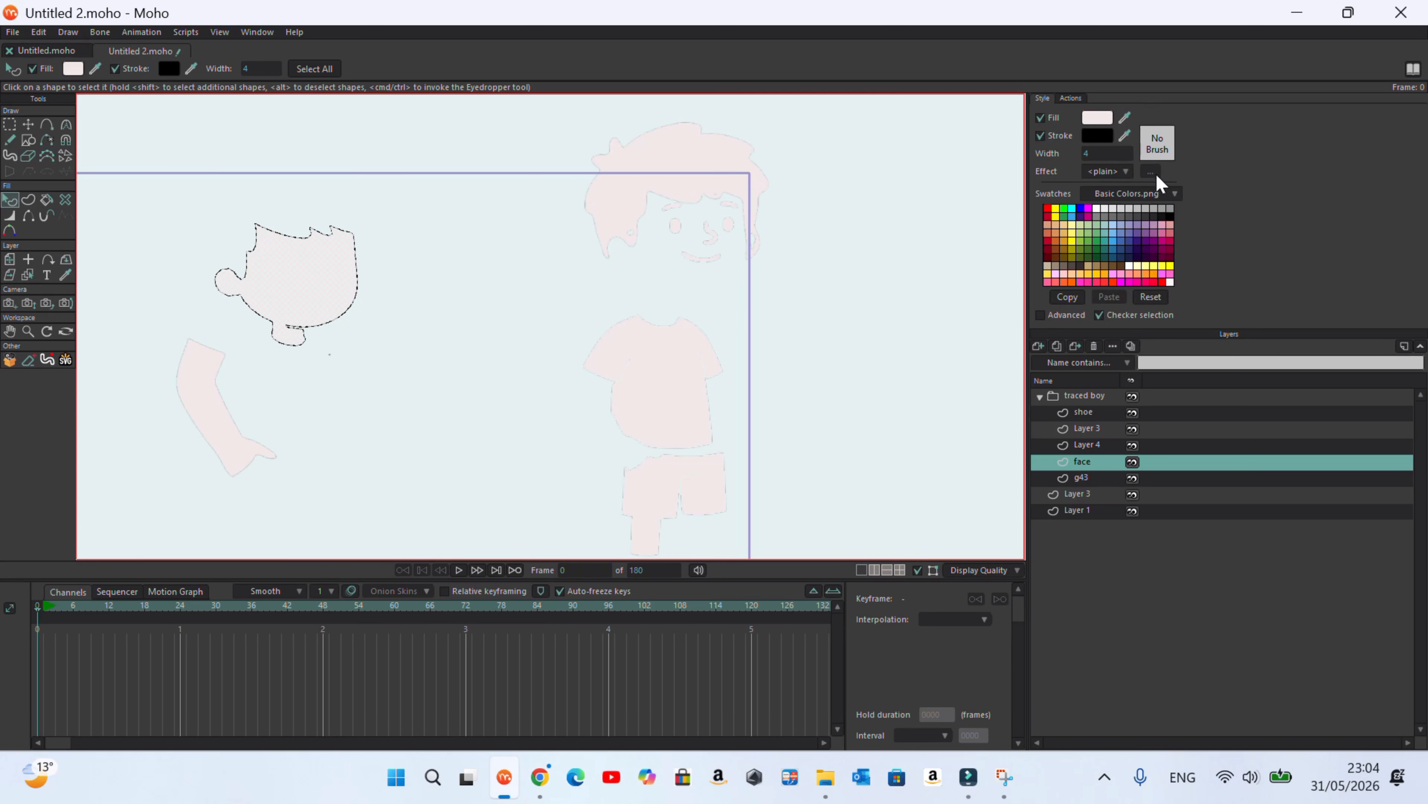
pyautogui.click(1055, 225)
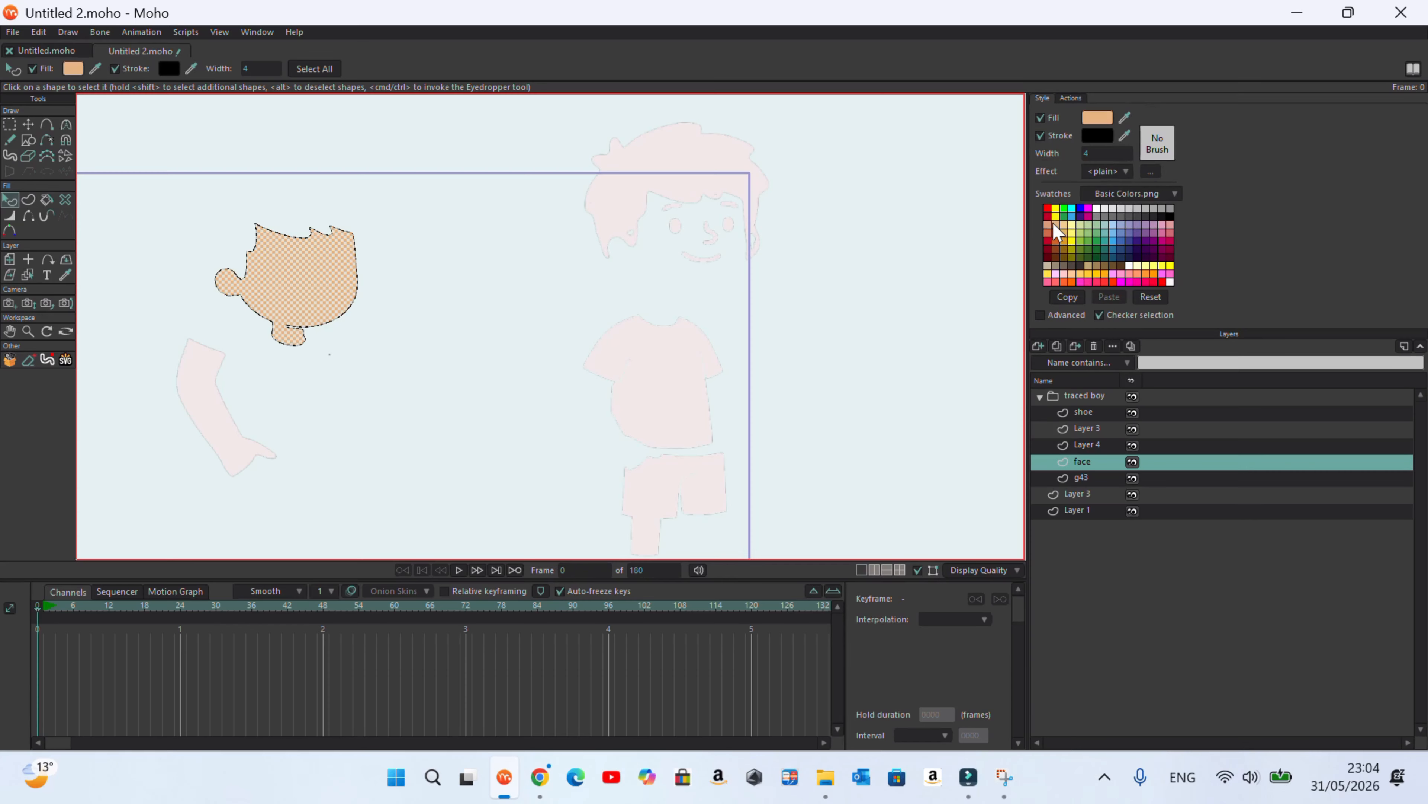
pyautogui.click(551, 316)
pyautogui.scroll(-2, 569, 275)
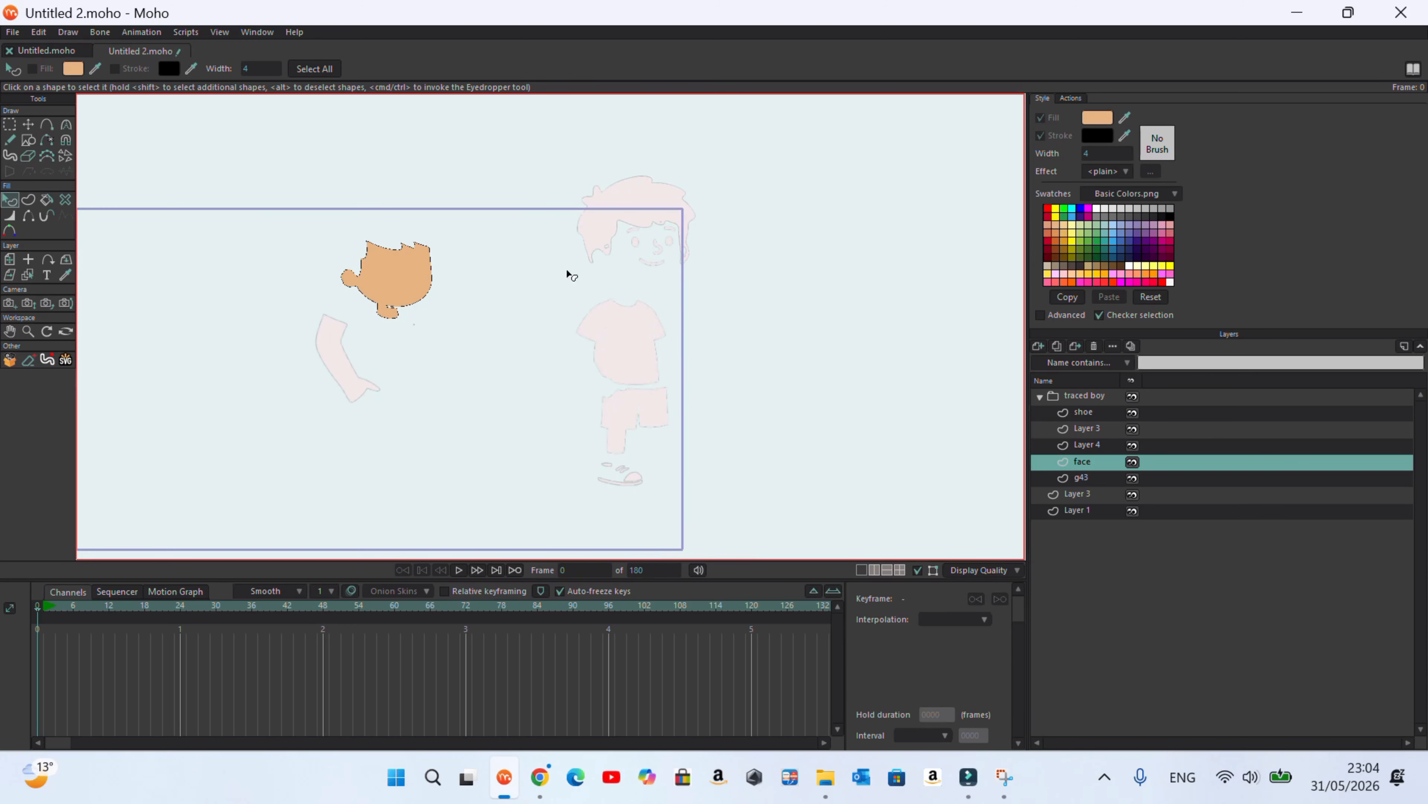
# Select all the face's points and stretch the face slightly wider
pyautogui.click(30, 125)
pyautogui.doubleClick(412, 284)
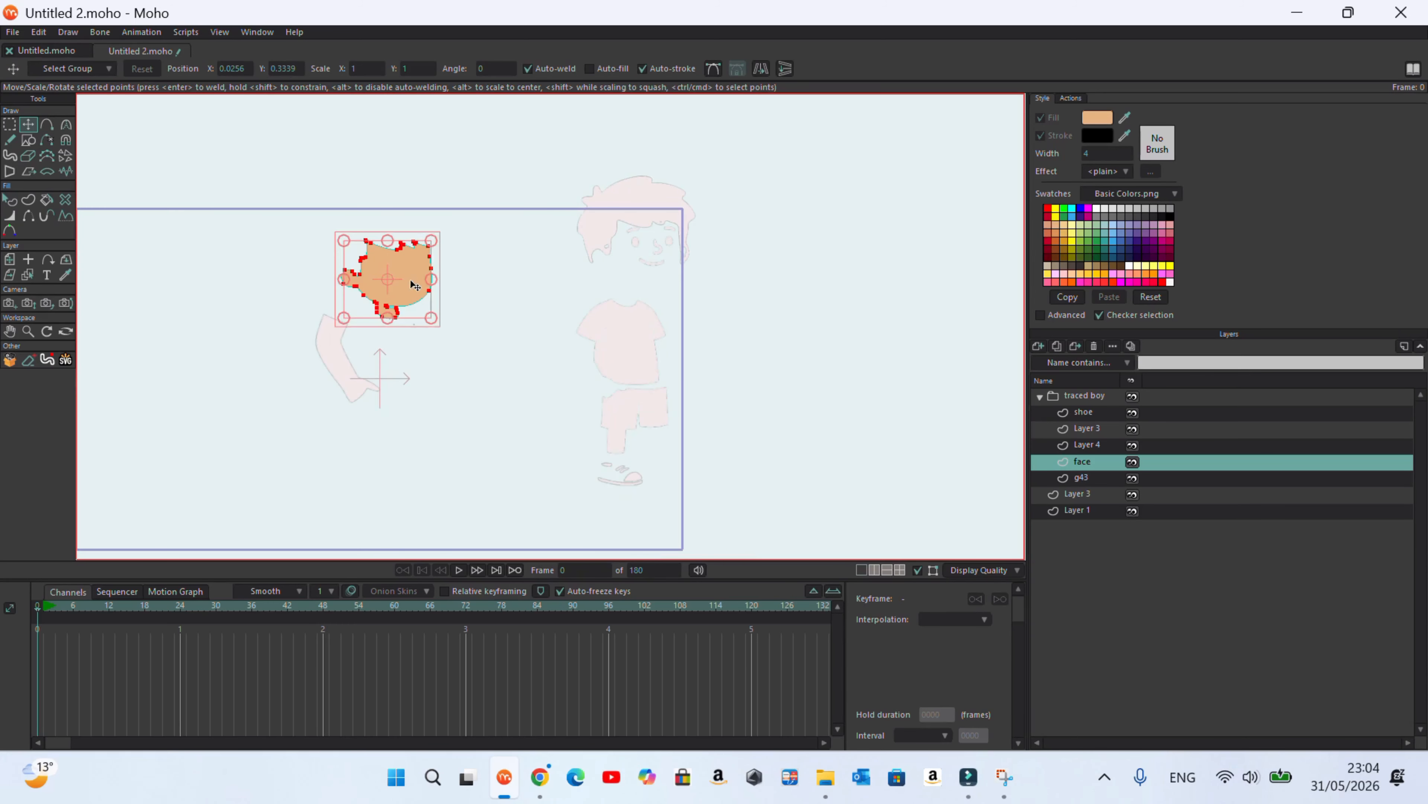
pyautogui.moveTo(428, 281)
pyautogui.mouseDown()
pyautogui.moveTo(402, 283)
pyautogui.moveTo(431, 287)
pyautogui.mouseUp()
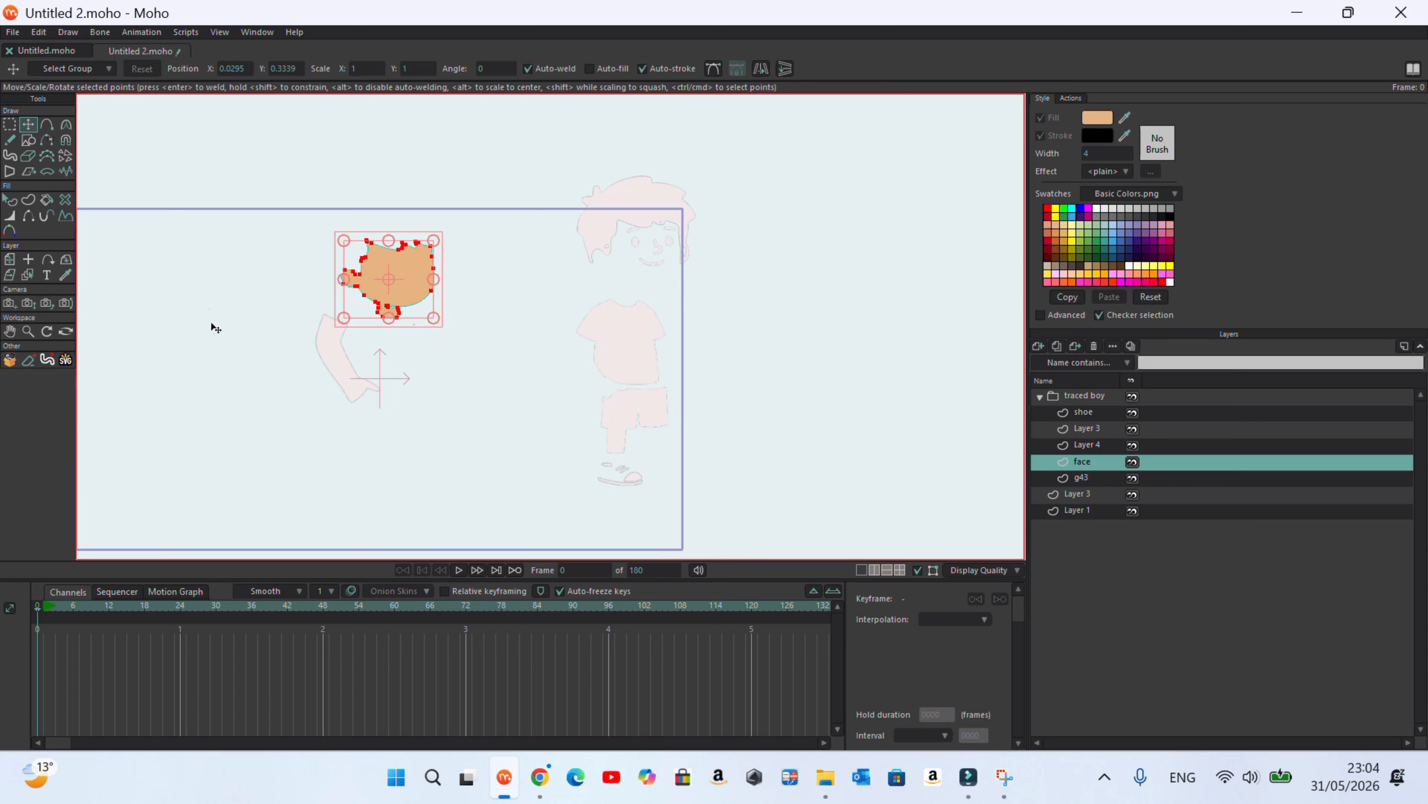
# Select the arm shape, turn on its stroke and sample the face's orange skin color for it
pyautogui.click(353, 353)
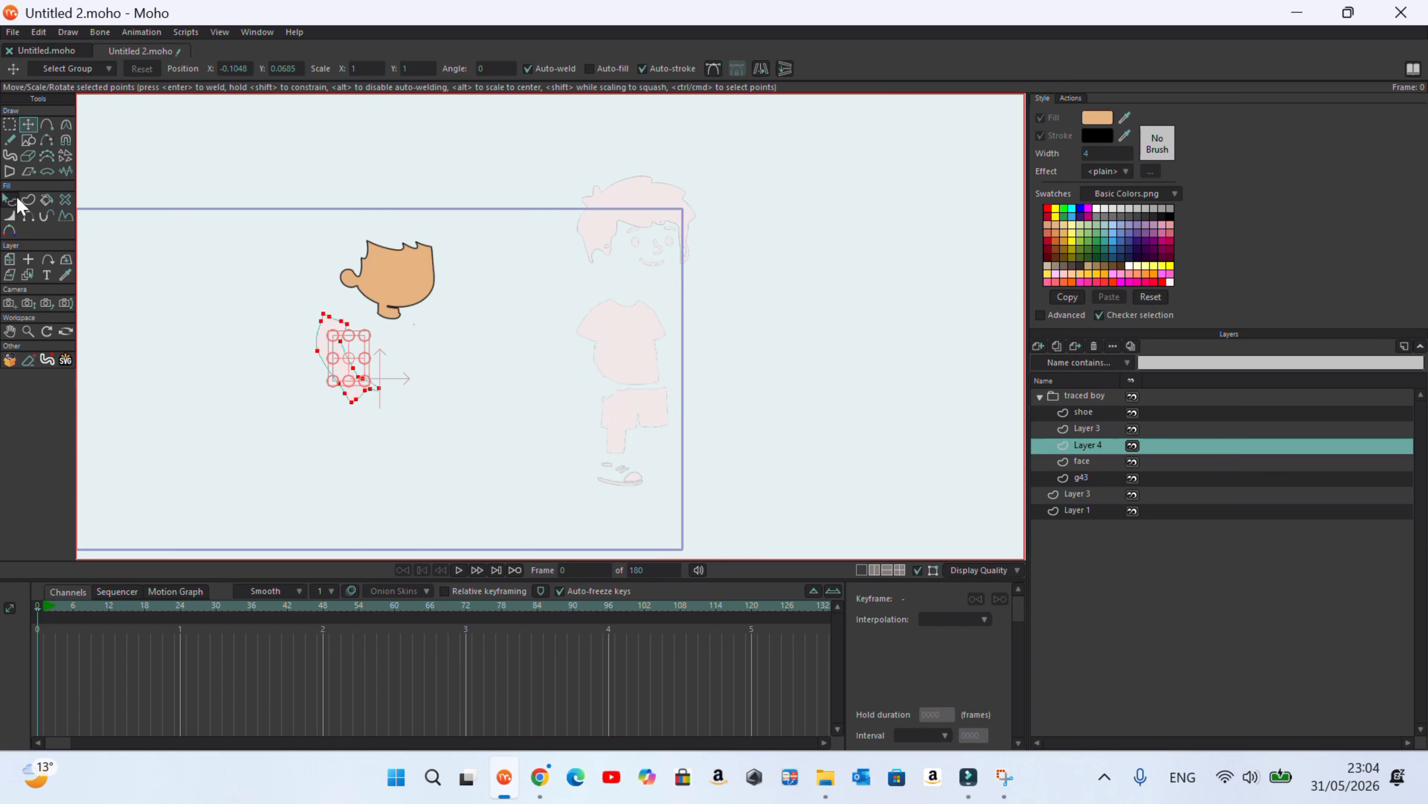
pyautogui.click(10, 200)
pyautogui.click(358, 382)
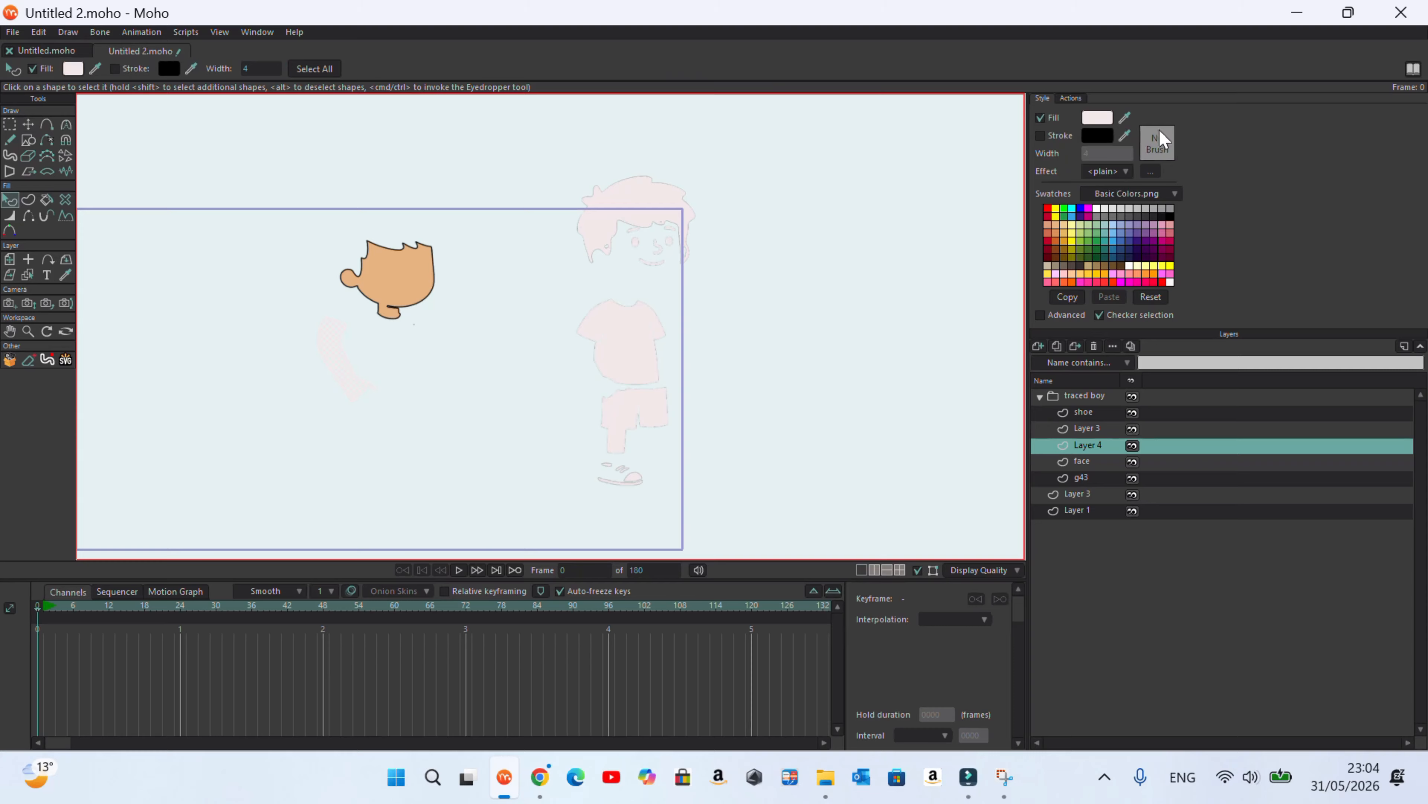
pyautogui.click(1039, 136)
pyautogui.click(393, 279)
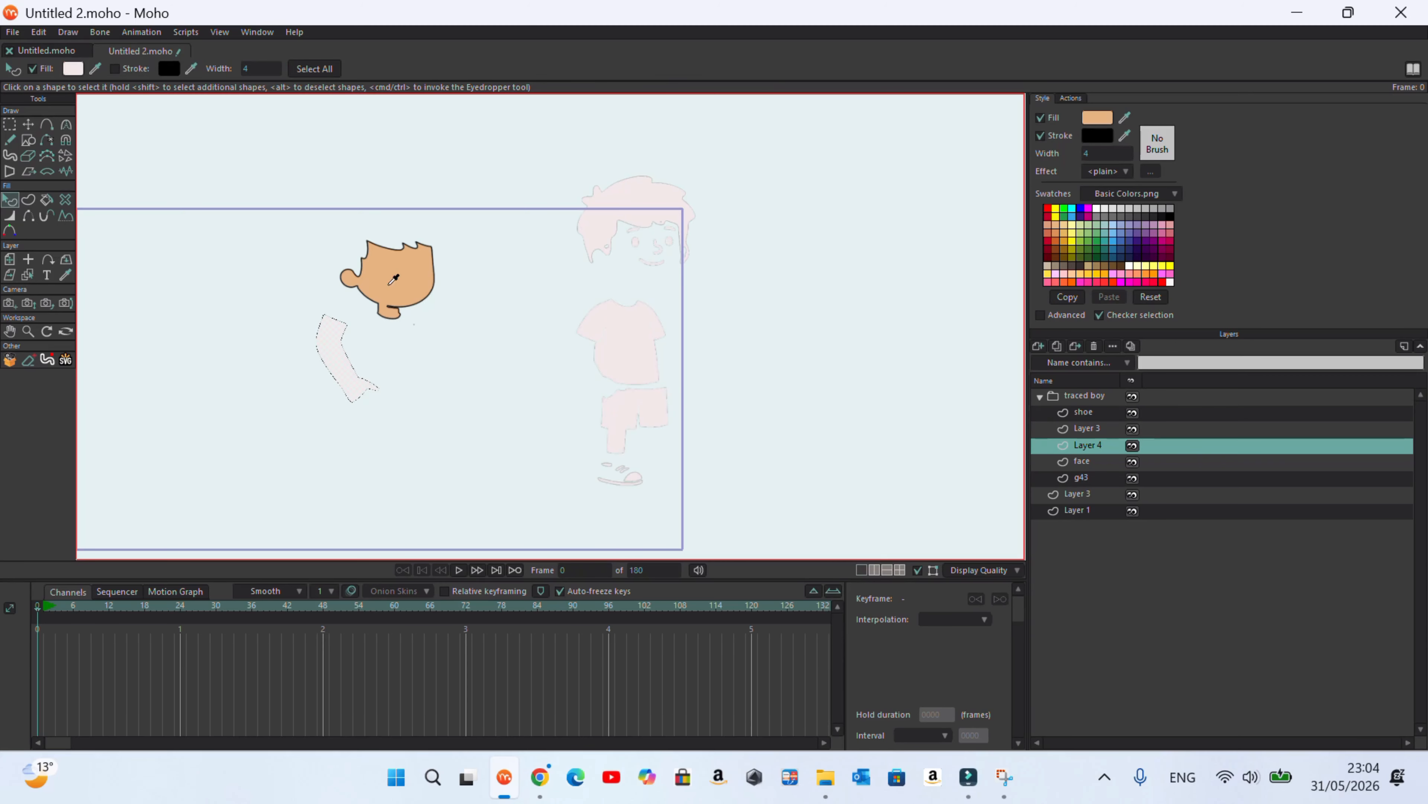
# Rename Layer 4, which holds the boy's arm, as arm
pyautogui.click(30, 124)
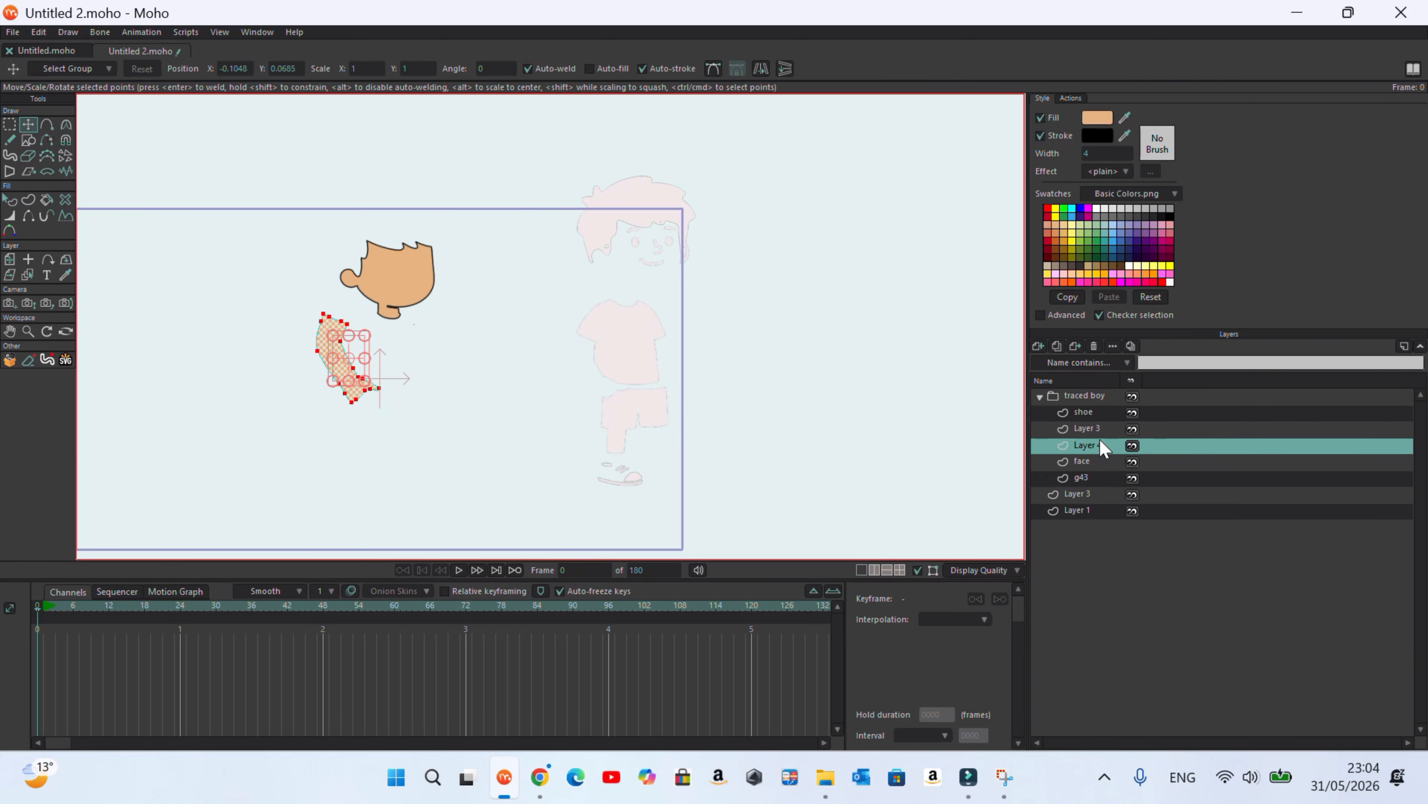
pyautogui.doubleClick(1086, 445)
pyautogui.write('arm')
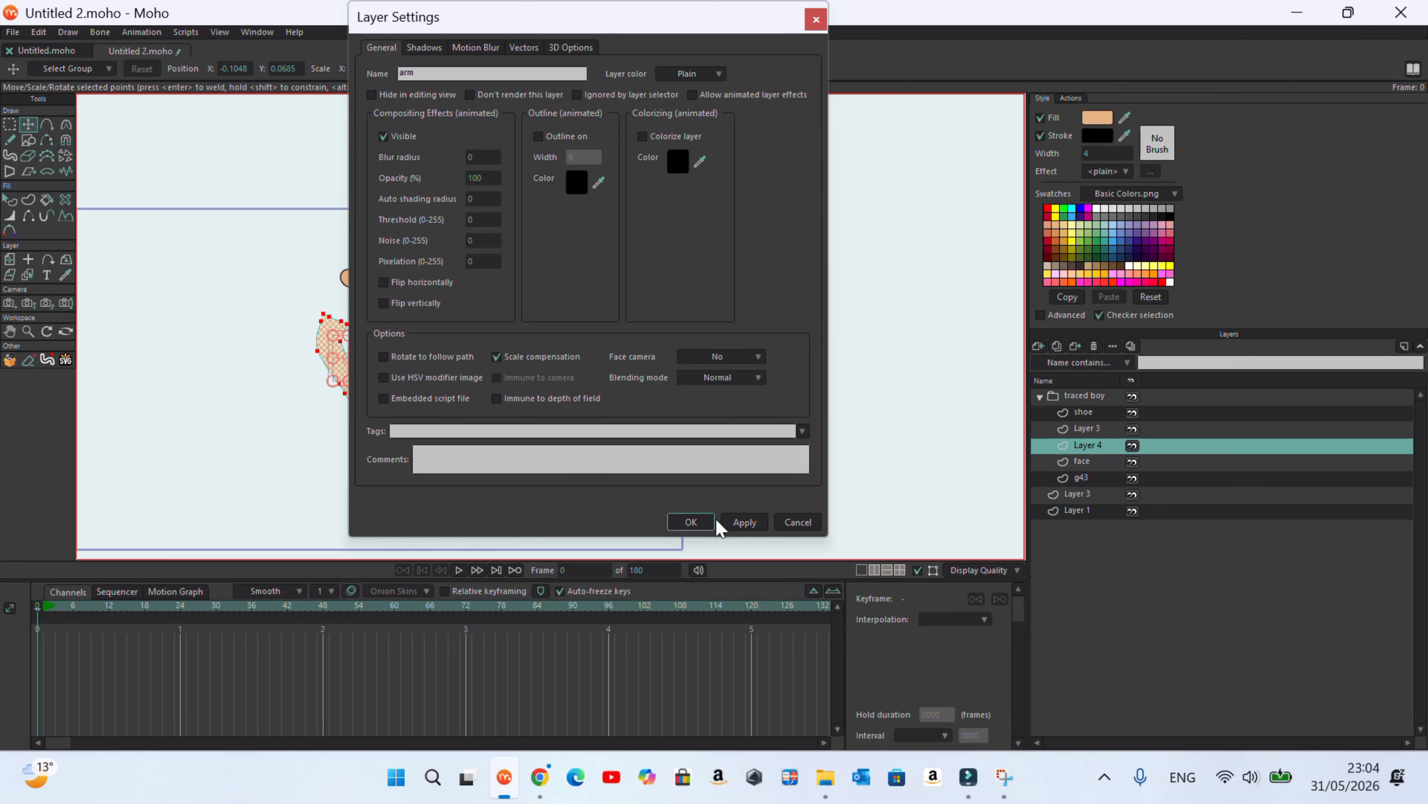
pyautogui.click(705, 524)
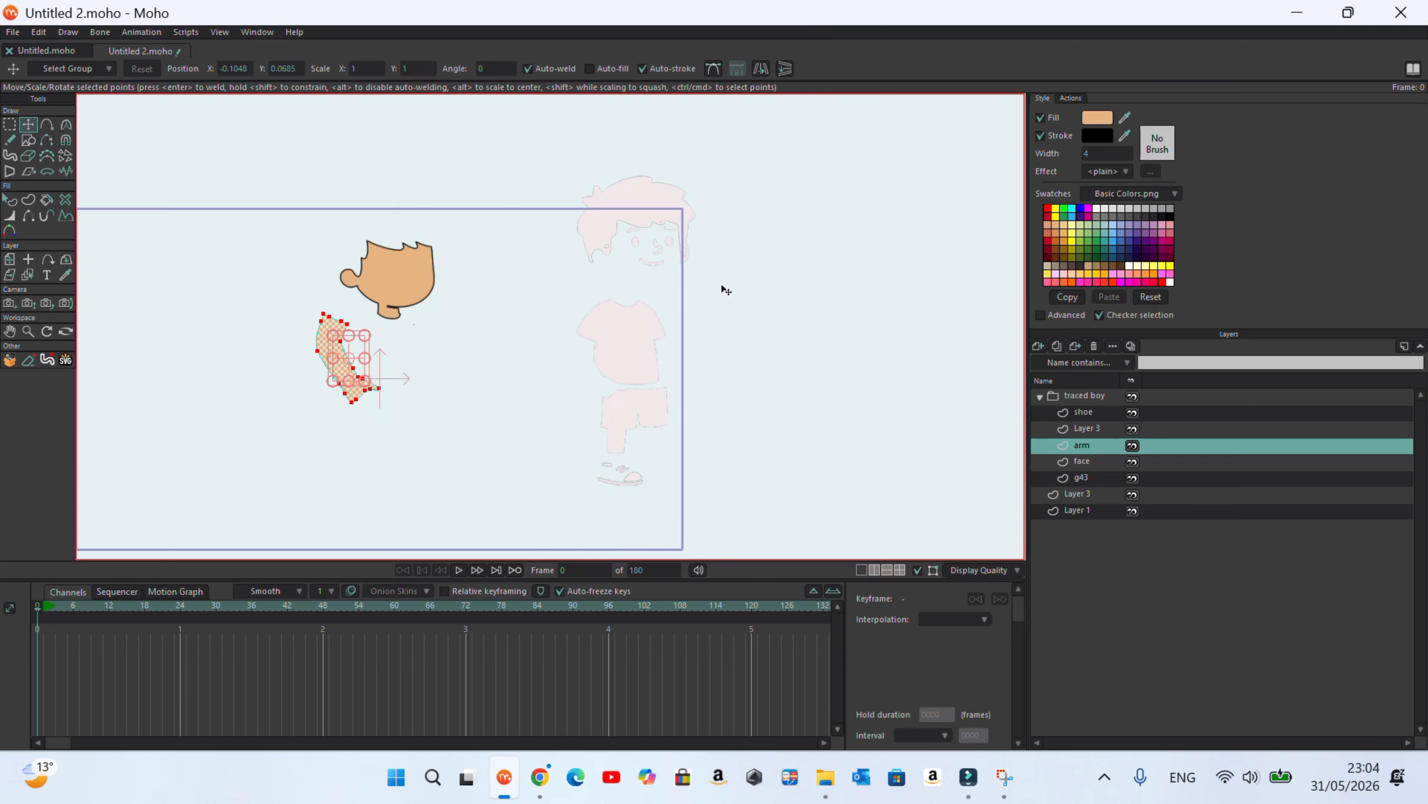
# Select all the T-shirt's points in layer g43 and cut them out
pyautogui.click(641, 351)
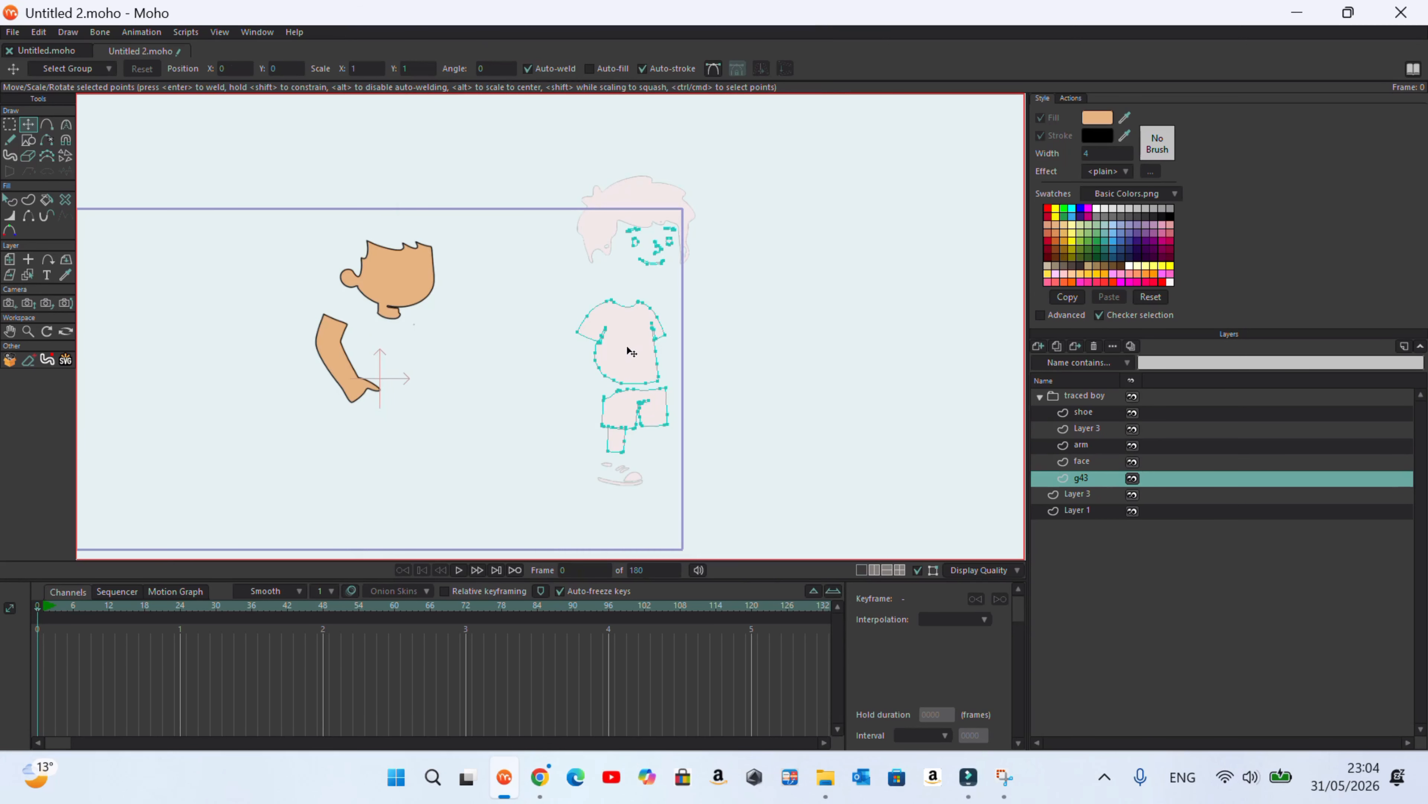
pyautogui.click(10, 125)
pyautogui.moveTo(741, 191)
pyautogui.mouseDown()
pyautogui.moveTo(602, 164)
pyautogui.moveTo(550, 222)
pyautogui.mouseUp()
pyautogui.moveTo(695, 329)
pyautogui.mouseDown()
pyautogui.moveTo(654, 303)
pyautogui.moveTo(568, 319)
pyautogui.moveTo(612, 389)
pyautogui.moveTo(669, 387)
pyautogui.moveTo(698, 332)
pyautogui.moveTo(630, 299)
pyautogui.mouseUp()
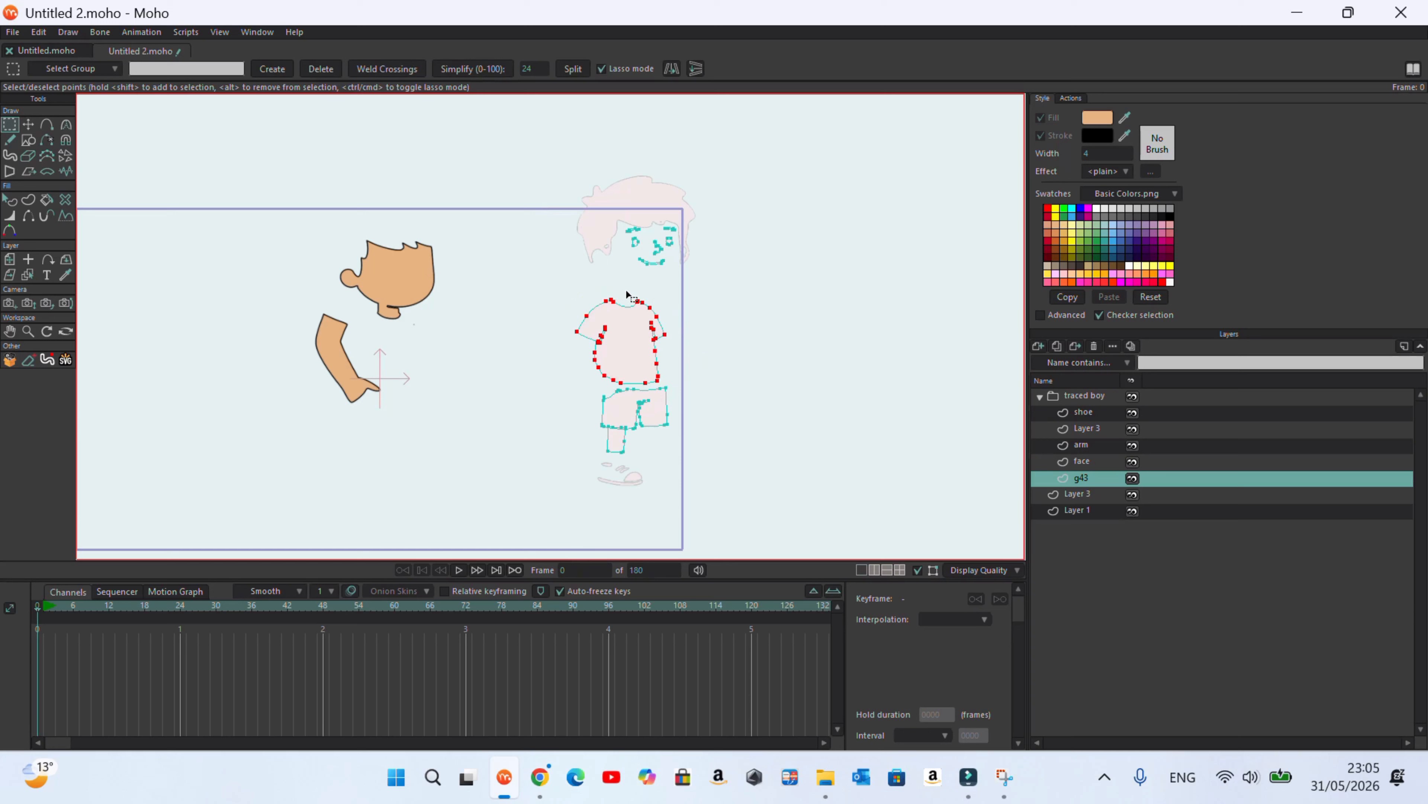
pyautogui.hotkey('ctrl', 'x')
# Create a new vector layer named shirt and paste the cut T-shirt points into it
pyautogui.click(1038, 346)
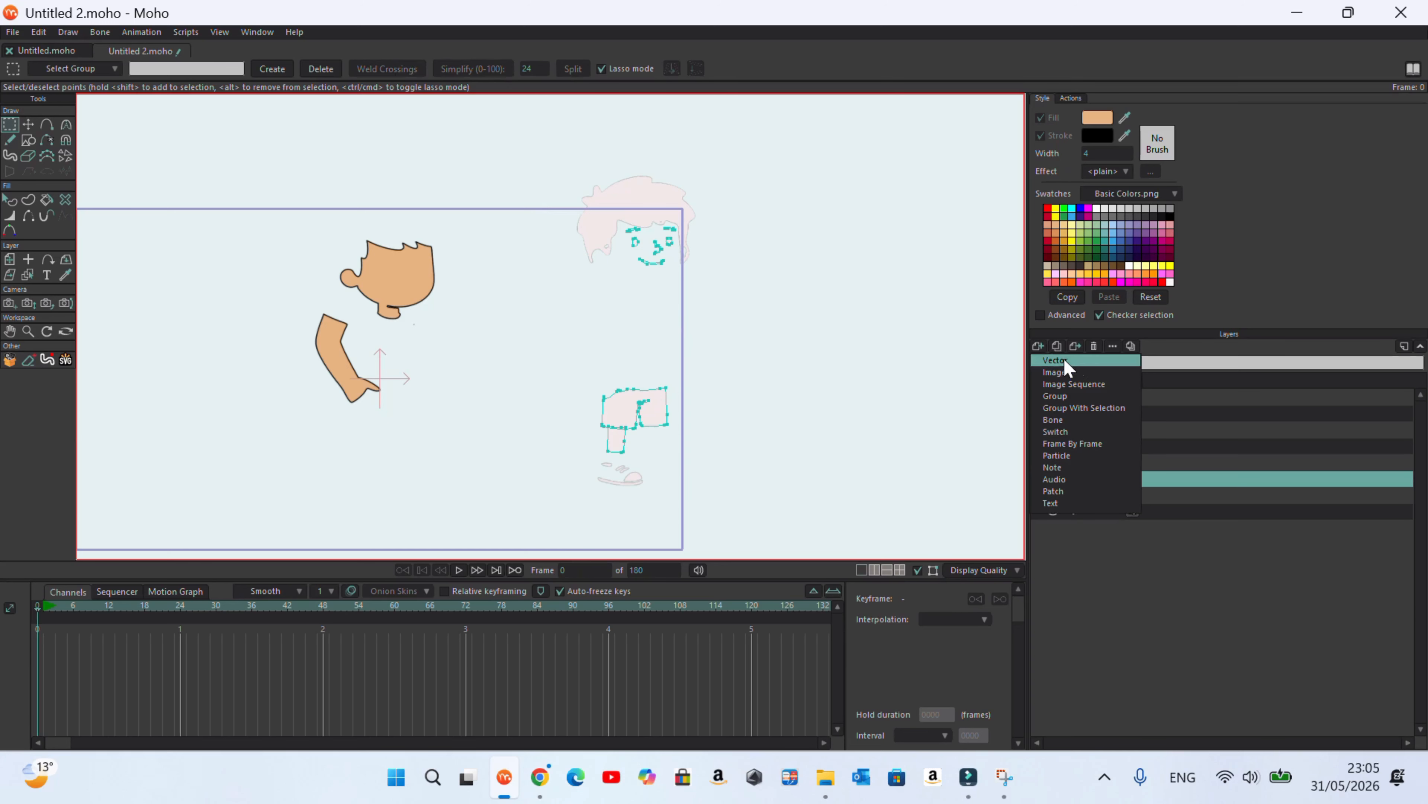
pyautogui.click(1083, 361)
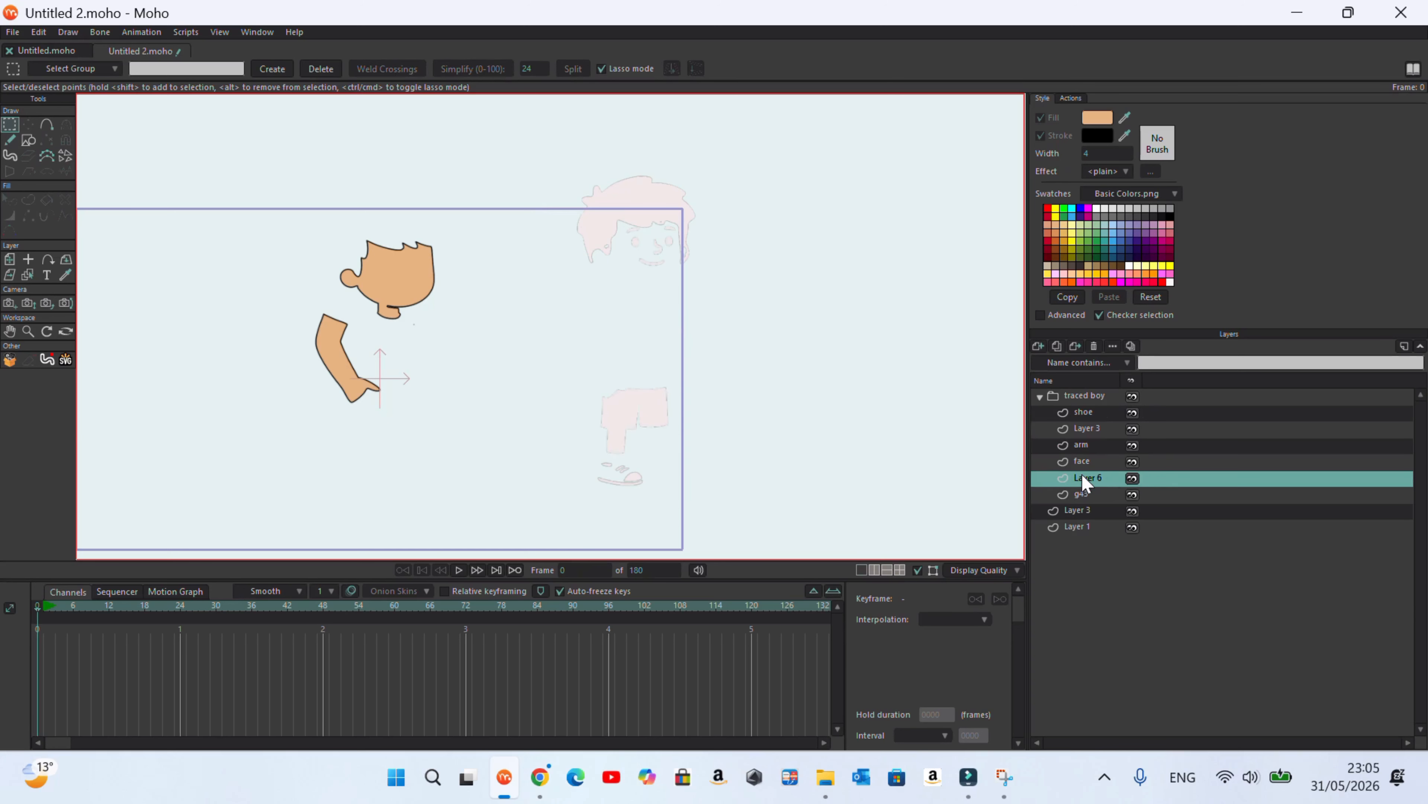
pyautogui.doubleClick(1085, 479)
pyautogui.write('s')
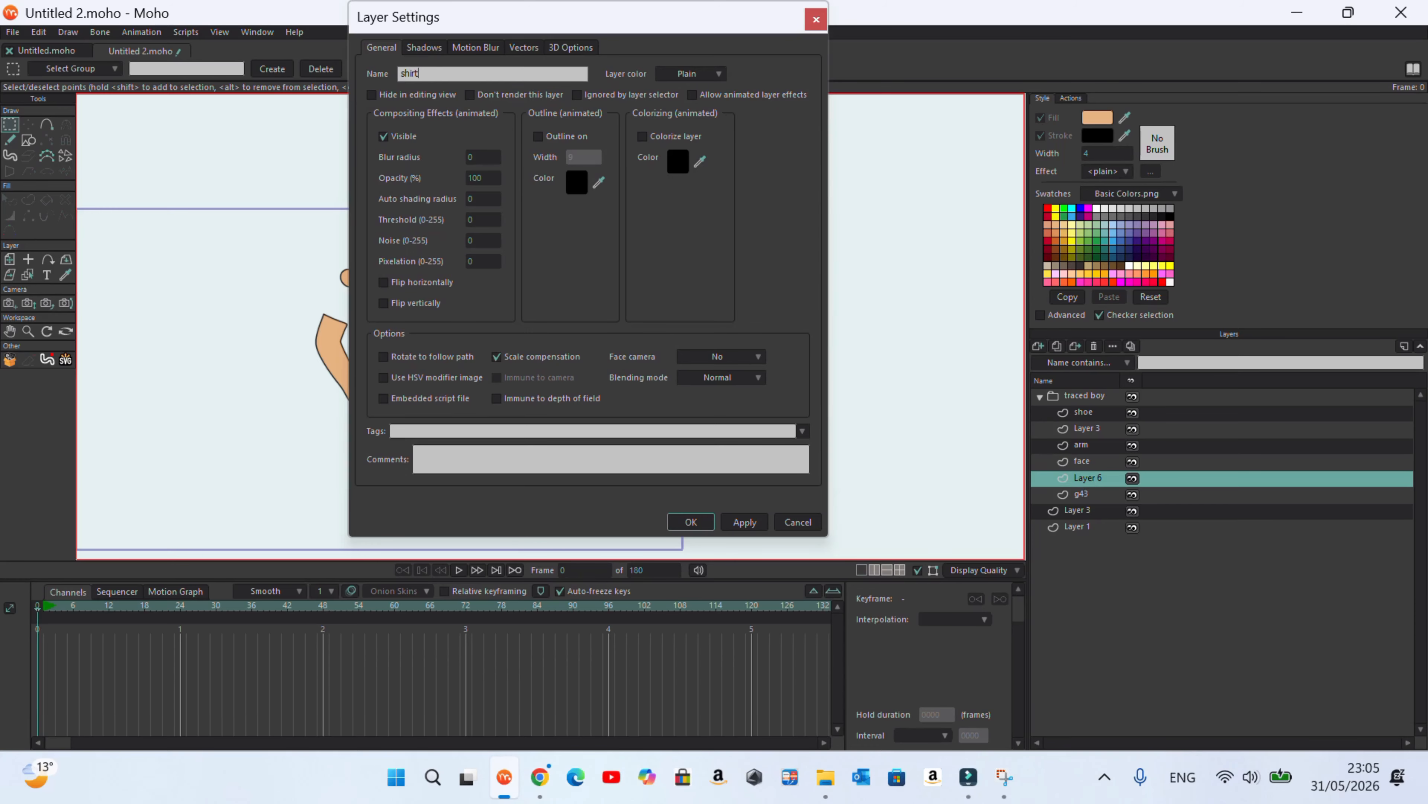
pyautogui.write('hirt')
pyautogui.click(691, 521)
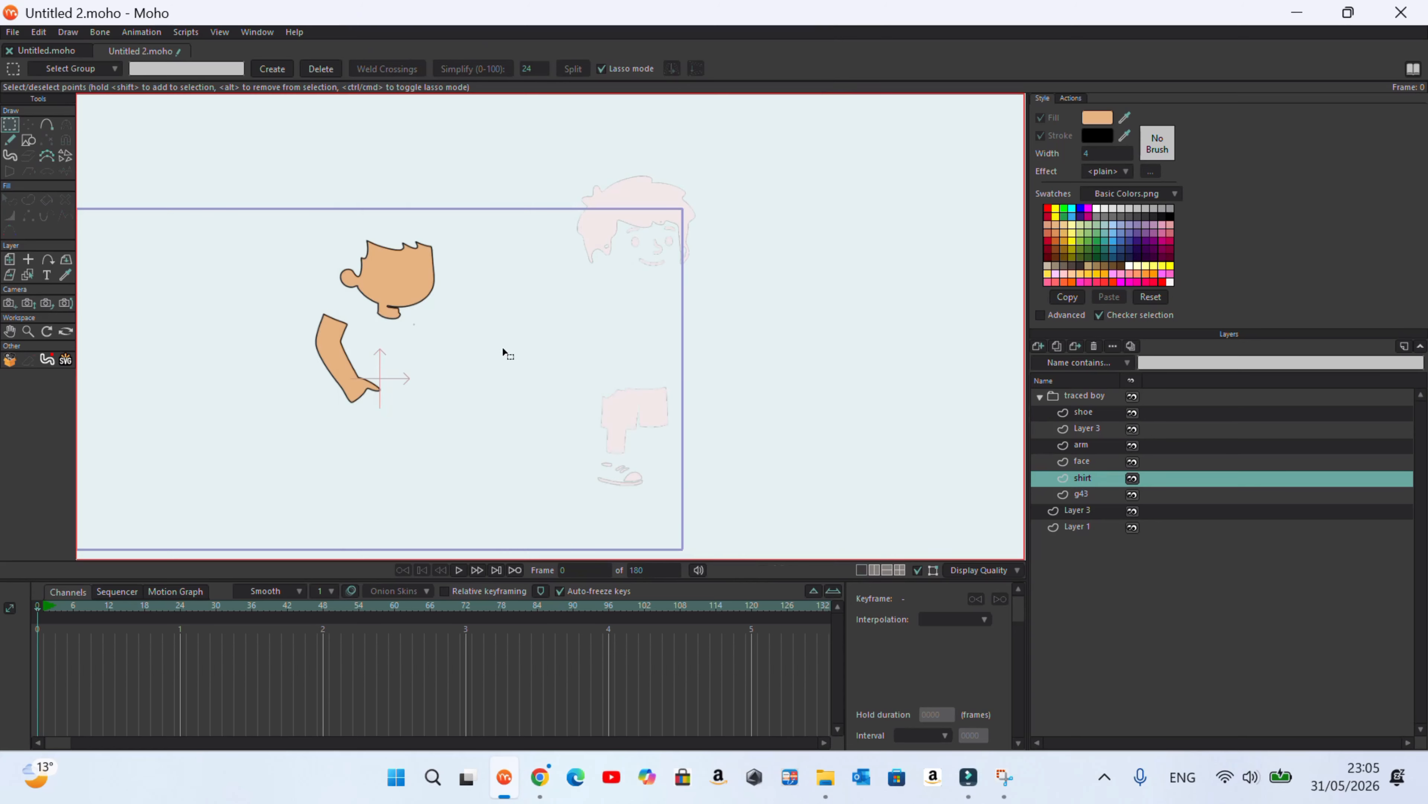
pyautogui.hotkey('ctrl', 'v')
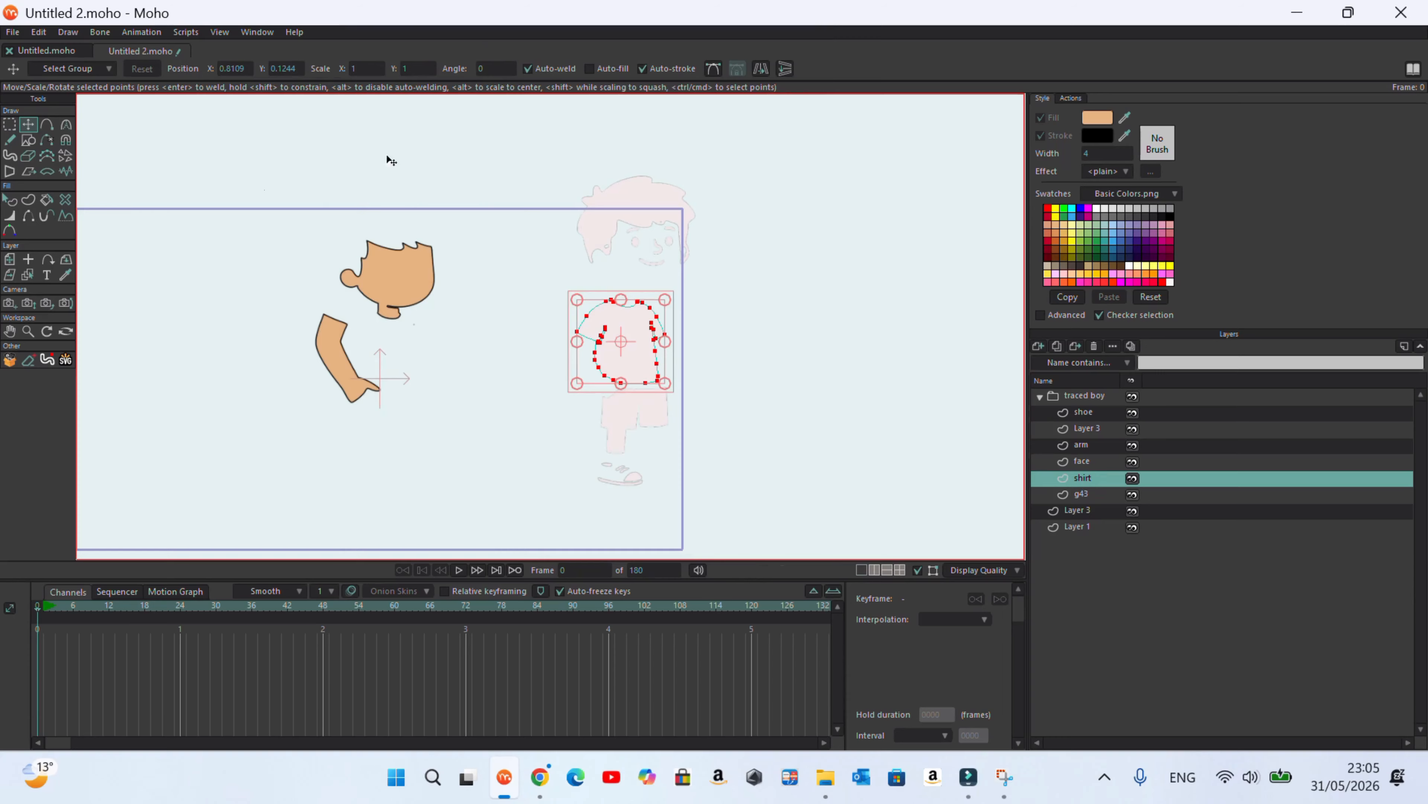
# Turn on the shirt shape's black stroke and set its fill to a medium blue swatch from Basic Colors.png
pyautogui.click(10, 199)
pyautogui.click(627, 328)
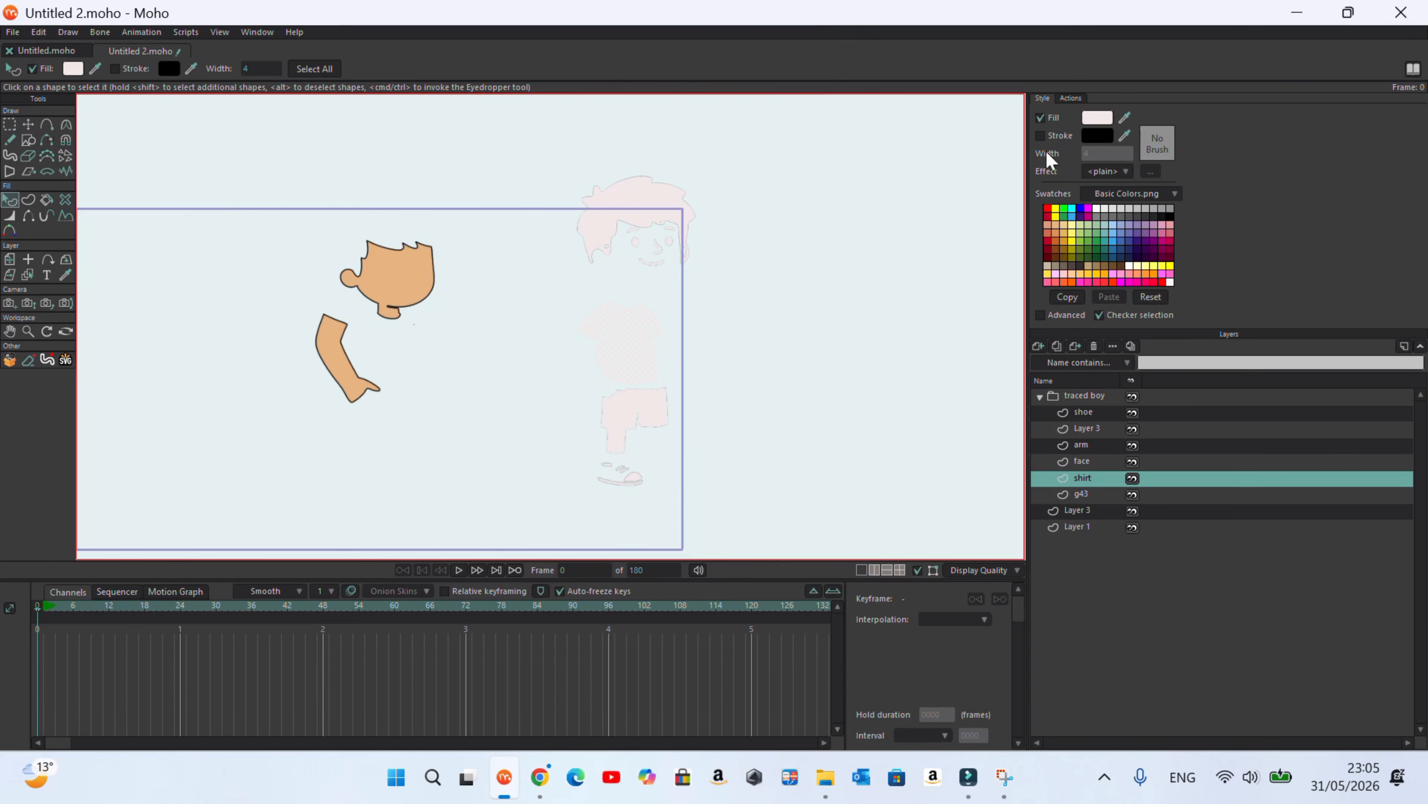
pyautogui.click(1040, 135)
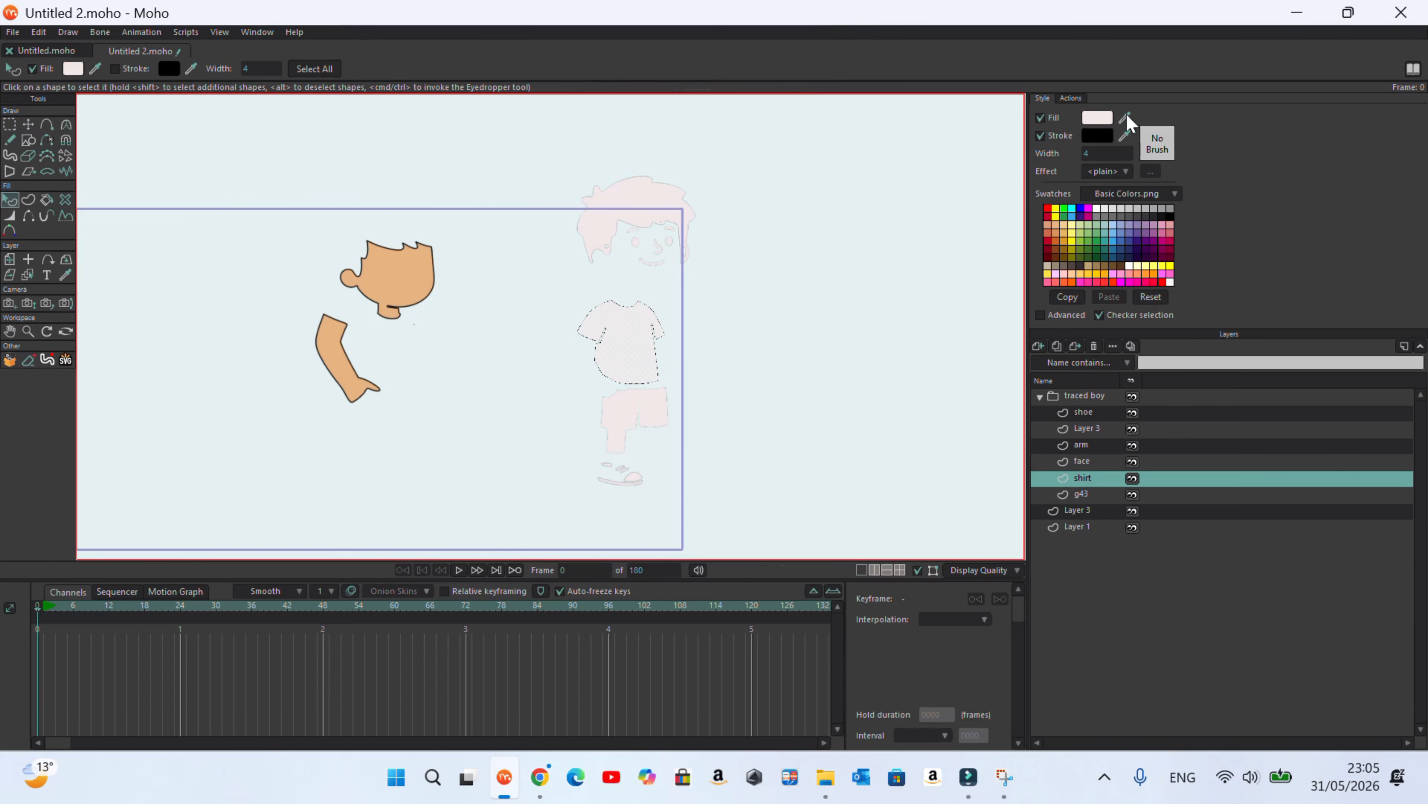
pyautogui.click(1123, 240)
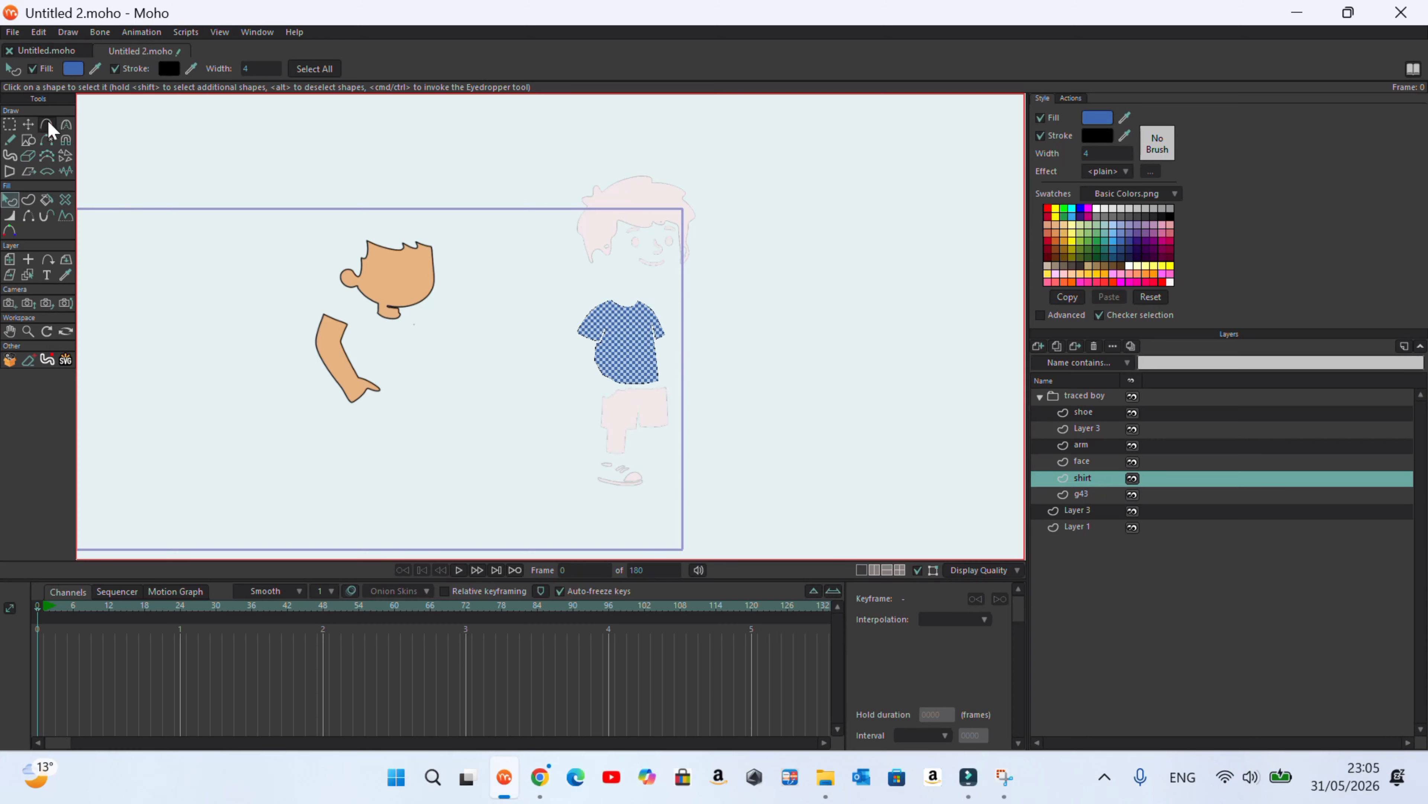
# Move the shirt directly beneath the boy's neck, next to the arm
pyautogui.click(29, 124)
pyautogui.moveTo(656, 370); pyautogui.dragTo(419, 385)
pyautogui.scroll(5, 373, 402)
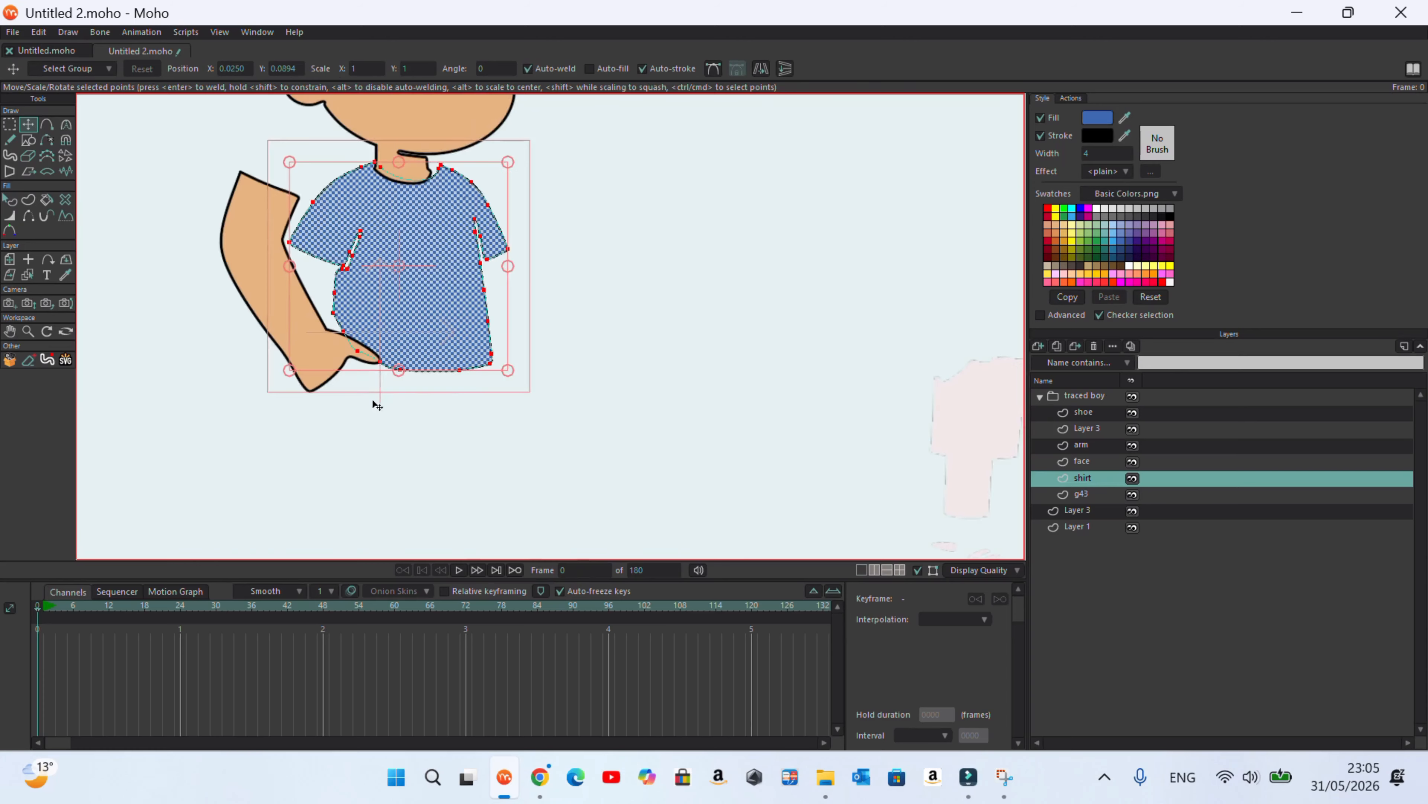
# Delete surplus points along the shirt's lower left edge and simplify the curve around the left sleeve with a brush radius of 0.11
pyautogui.click(344, 337)
pyautogui.moveTo(345, 338); pyautogui.dragTo(450, 381)
pyautogui.press('Delete')
pyautogui.scroll(-5, 531, 386)
pyautogui.scroll(2, 549, 279)
pyautogui.click(46, 155)
pyautogui.moveTo(563, 266)
pyautogui.mouseDown()
pyautogui.moveTo(476, 223)
pyautogui.moveTo(533, 242)
pyautogui.mouseUp()
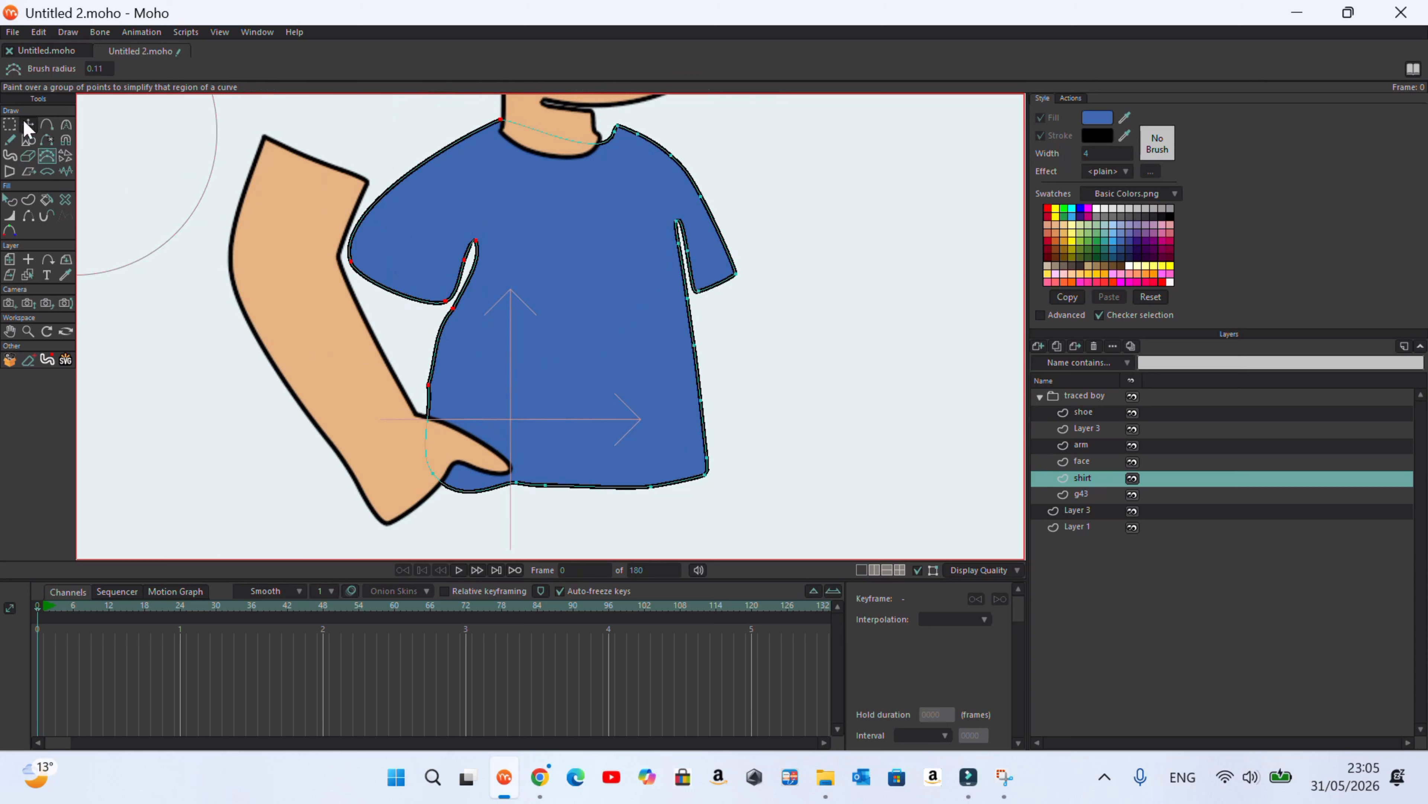
# Delete the curve segments forming the underside and opening of the shirt's left sleeve
pyautogui.click(47, 139)
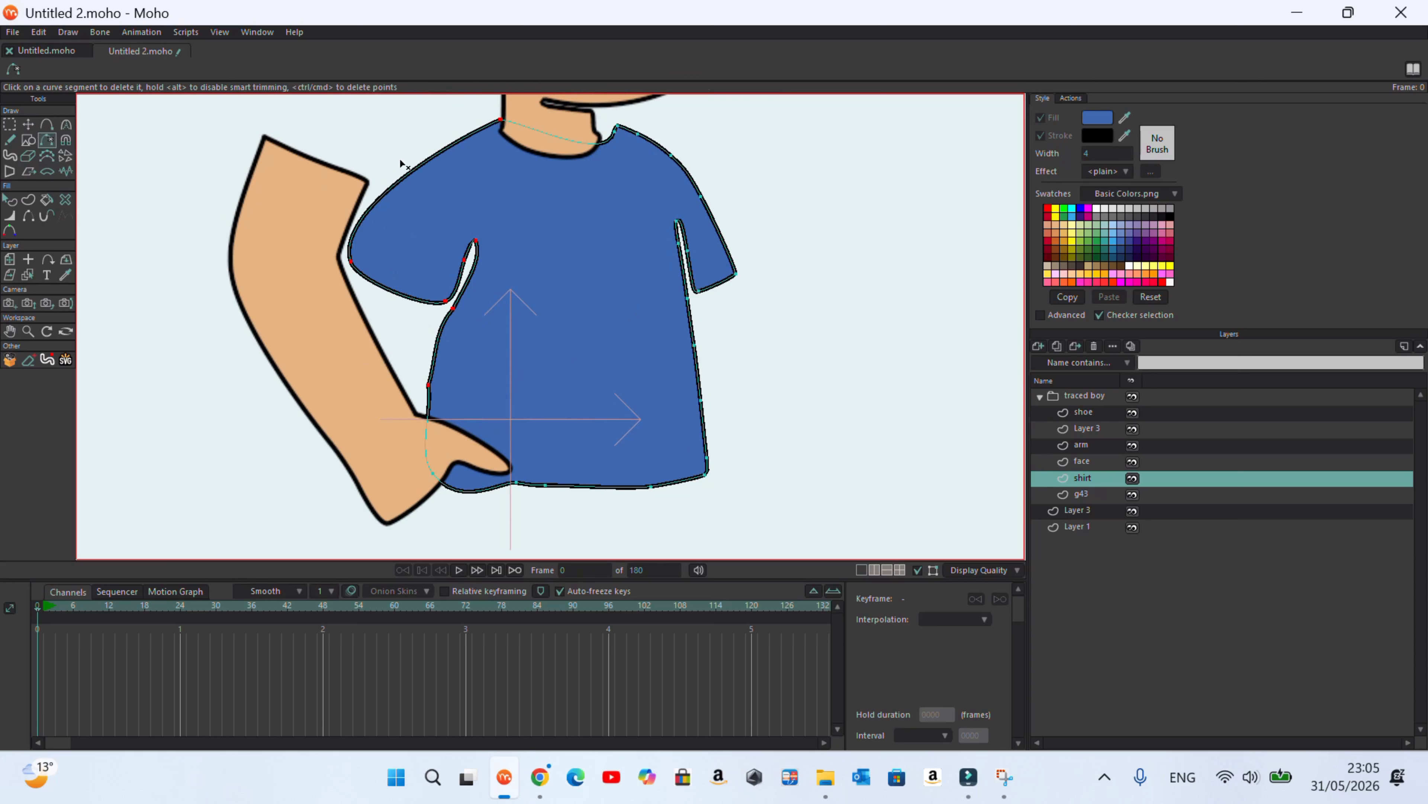
pyautogui.click(471, 264)
pyautogui.click(469, 254)
pyautogui.click(444, 303)
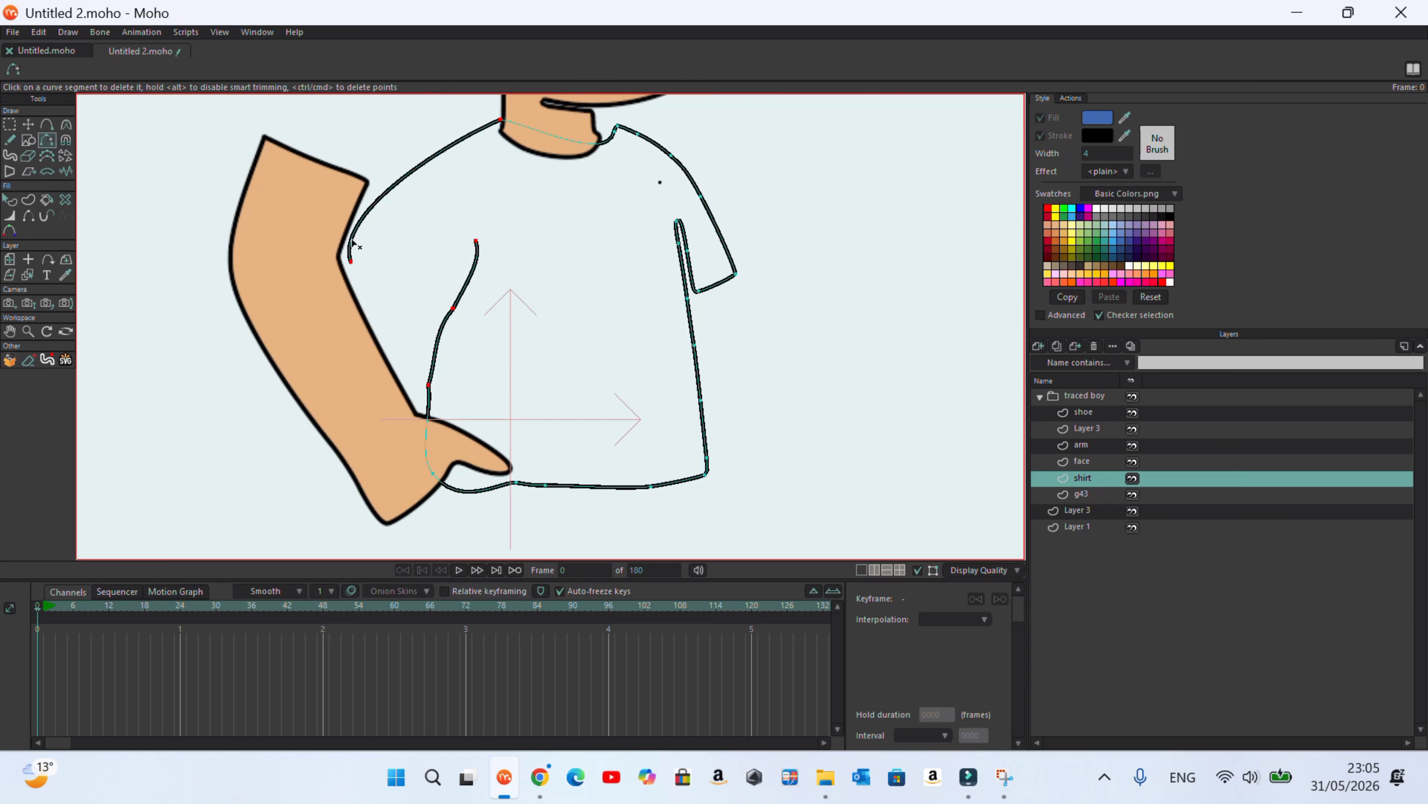
# Move the two loose ends left by the deleted sleeve together and weld them to close the shirt outline
pyautogui.click(28, 124)
pyautogui.click(477, 241)
pyautogui.moveTo(476, 242); pyautogui.dragTo(433, 239)
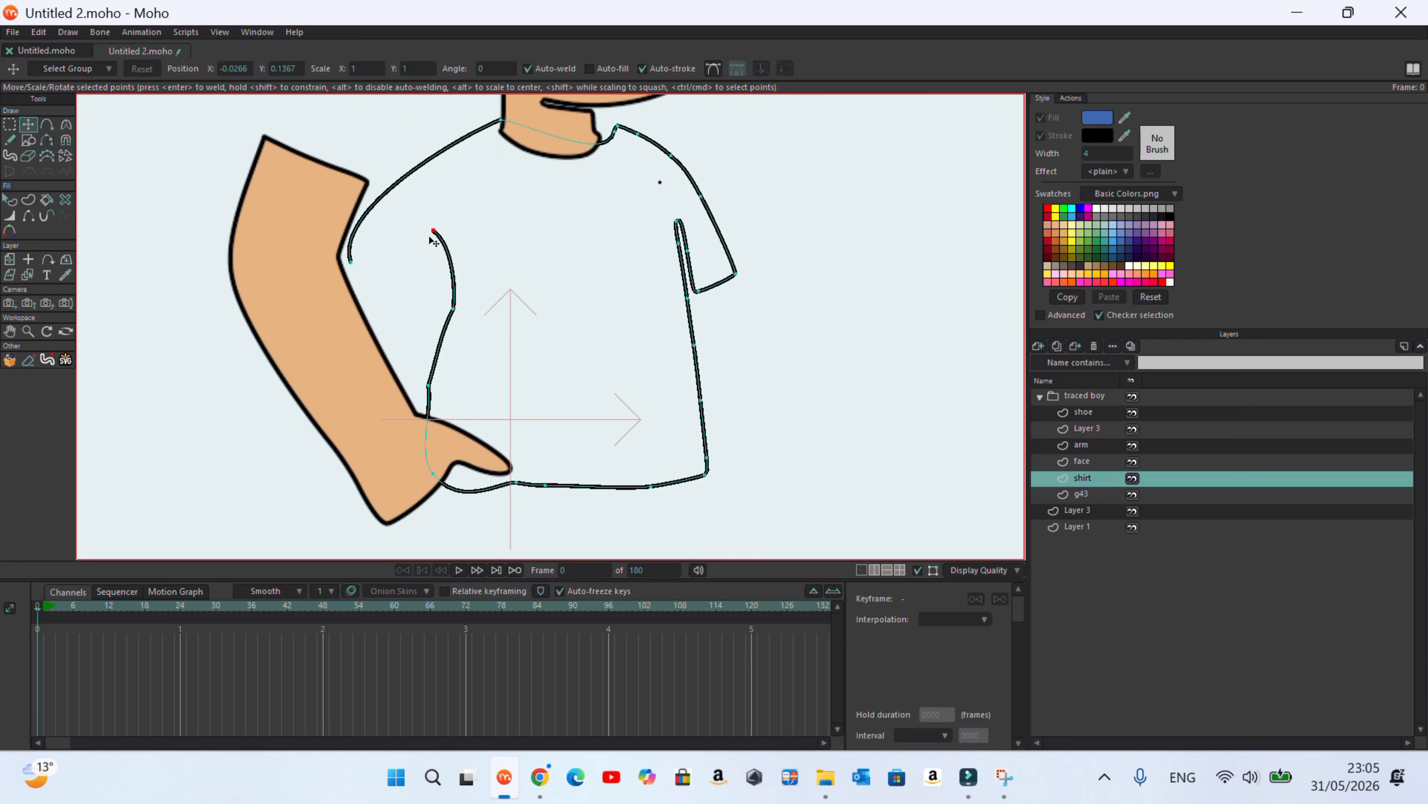
pyautogui.moveTo(350, 262); pyautogui.dragTo(433, 230)
# Shift the whole shirt slightly down and left, then reshape its left side and shoulder and fit the neckline to the neck
pyautogui.hotkey('ctrl', 'a')
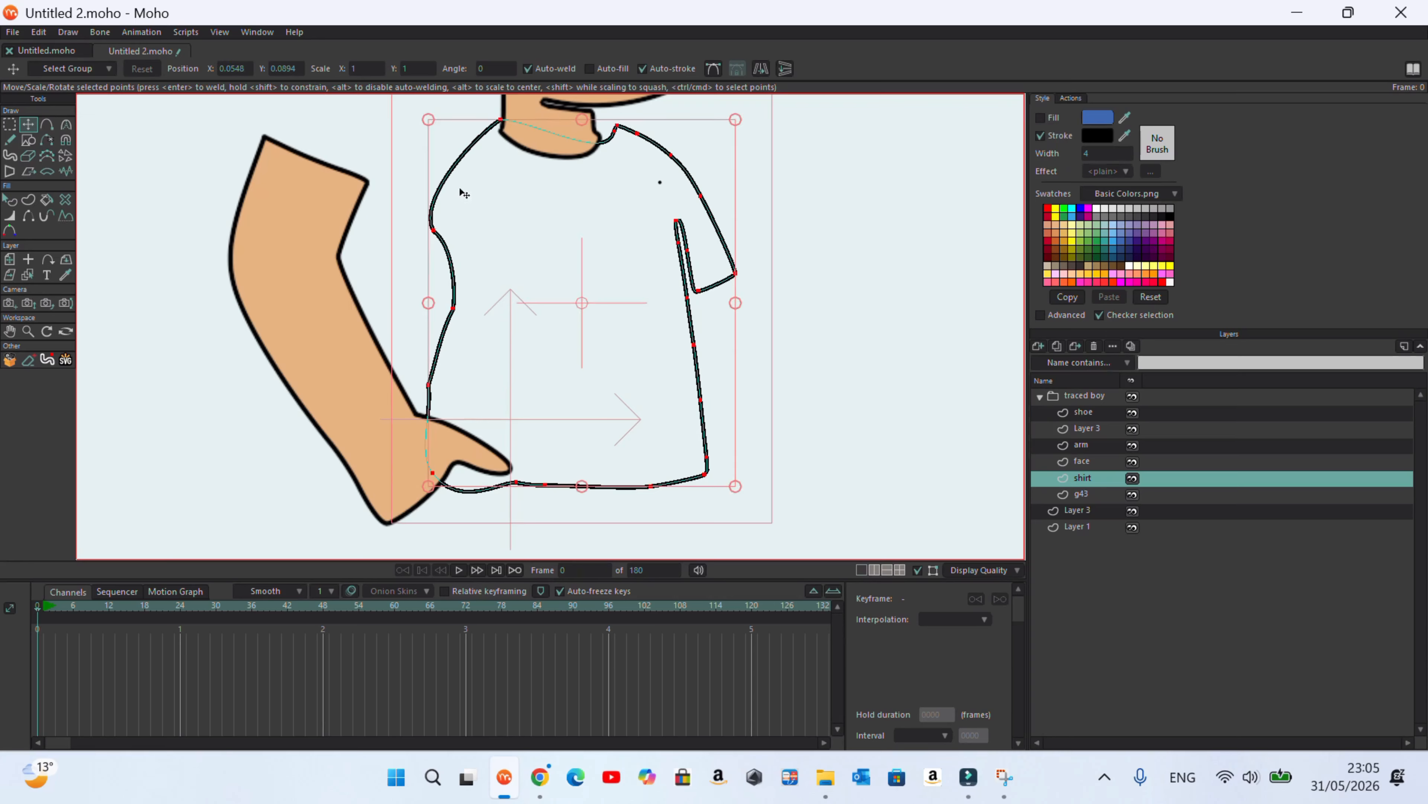
pyautogui.moveTo(503, 125); pyautogui.dragTo(491, 136)
pyautogui.click(442, 321)
pyautogui.moveTo(441, 321); pyautogui.dragTo(428, 306)
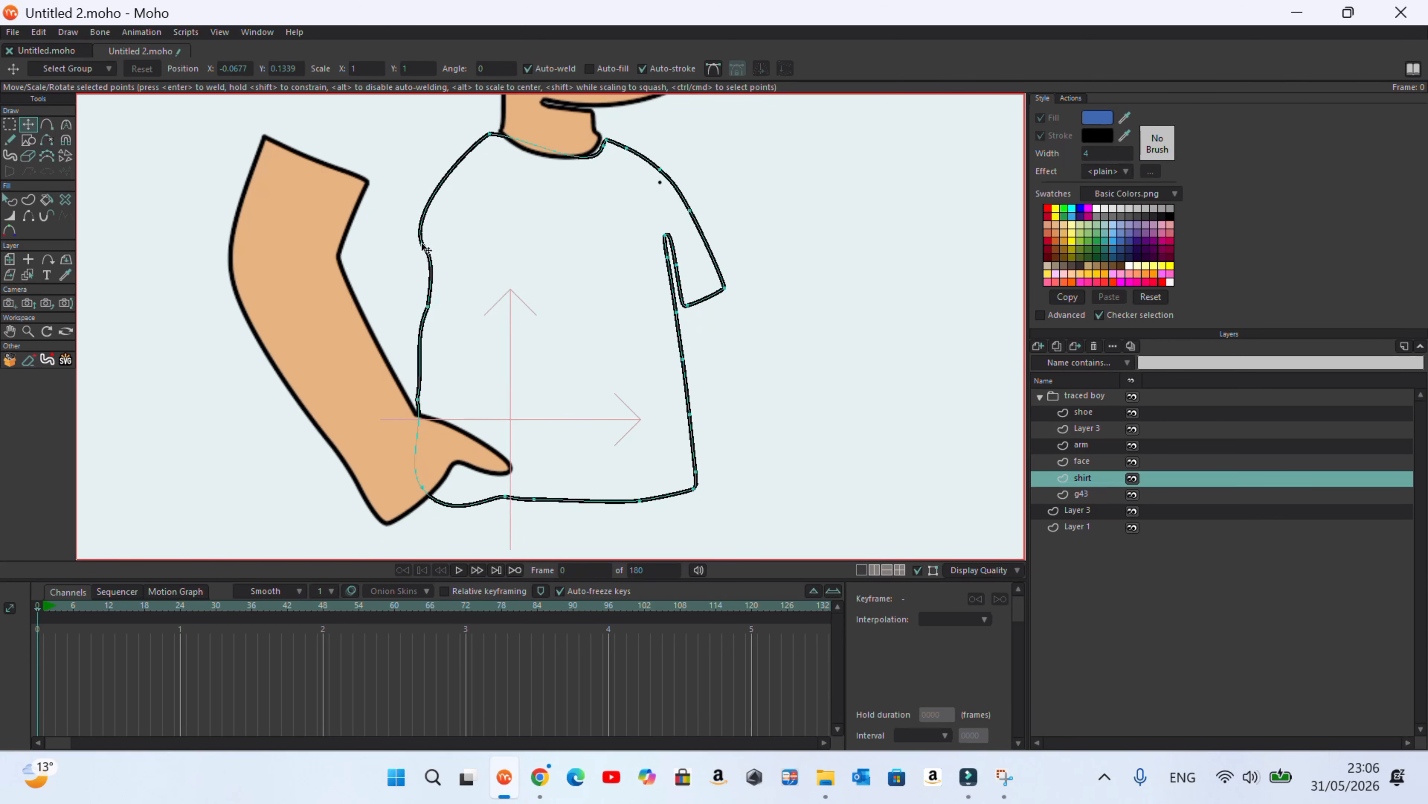
pyautogui.moveTo(422, 244); pyautogui.dragTo(466, 140)
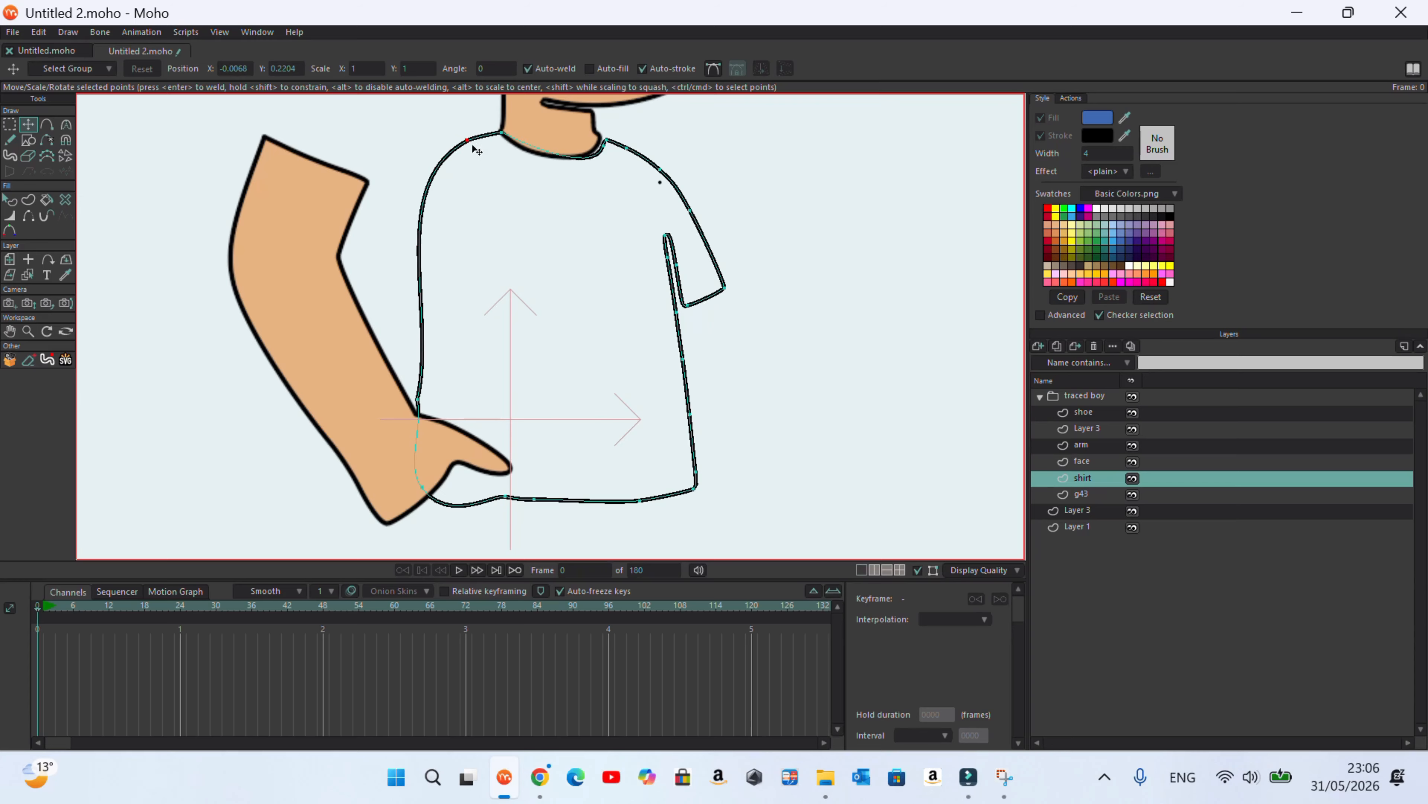
pyautogui.moveTo(606, 140); pyautogui.dragTo(597, 142)
# Delete the points that form the shirt's right sleeve
pyautogui.click(10, 124)
pyautogui.moveTo(762, 284)
pyautogui.mouseDown()
pyautogui.moveTo(704, 241)
pyautogui.moveTo(697, 318)
pyautogui.moveTo(748, 284)
pyautogui.mouseUp()
pyautogui.press('Delete')
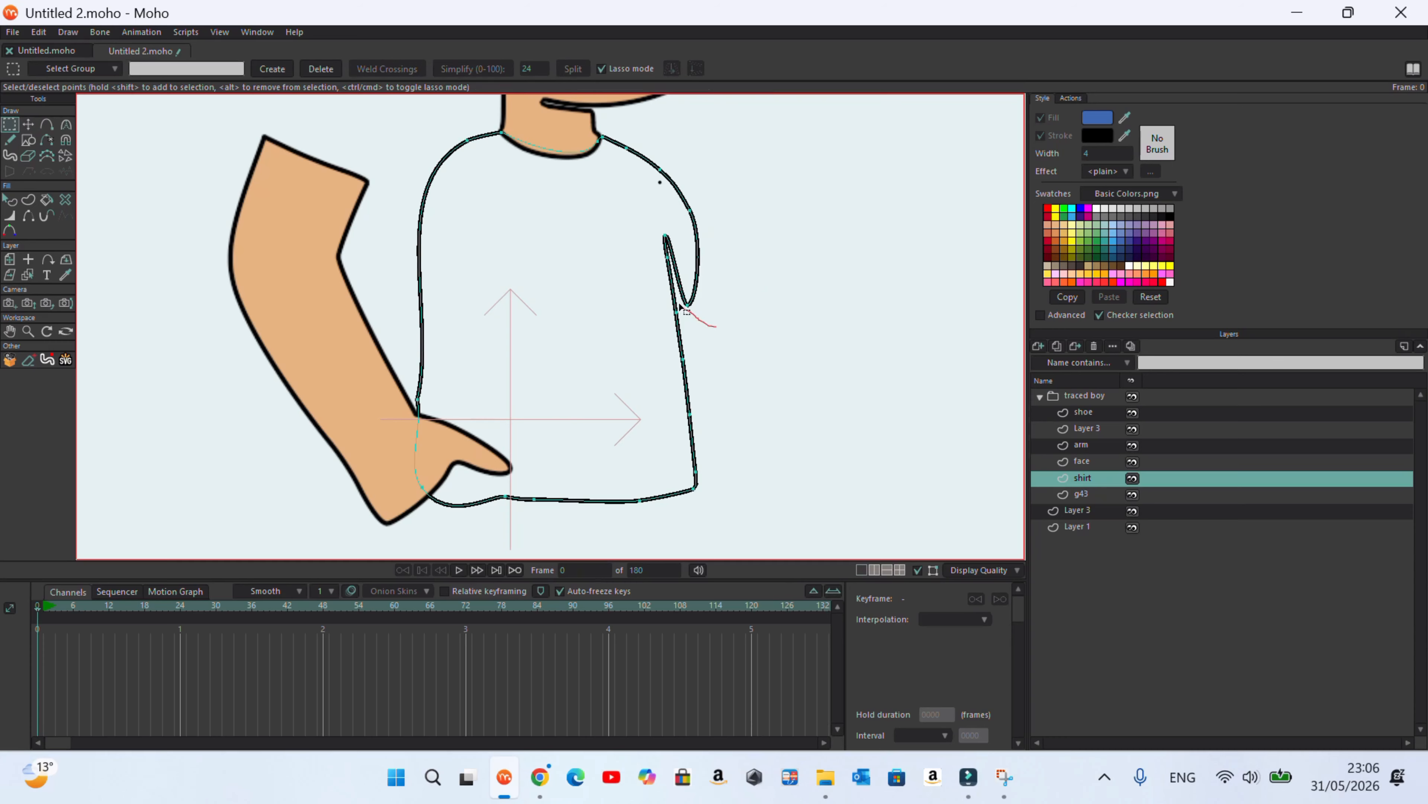
pyautogui.moveTo(691, 200); pyautogui.dragTo(689, 198)
pyautogui.press('Delete')
# Move the shirt's right shoulder point inward and upward to reshape the shoulder
pyautogui.hotkey('ctrl', 'a')
pyautogui.click(661, 172)
pyautogui.click(28, 124)
pyautogui.moveTo(660, 172); pyautogui.dragTo(645, 157)
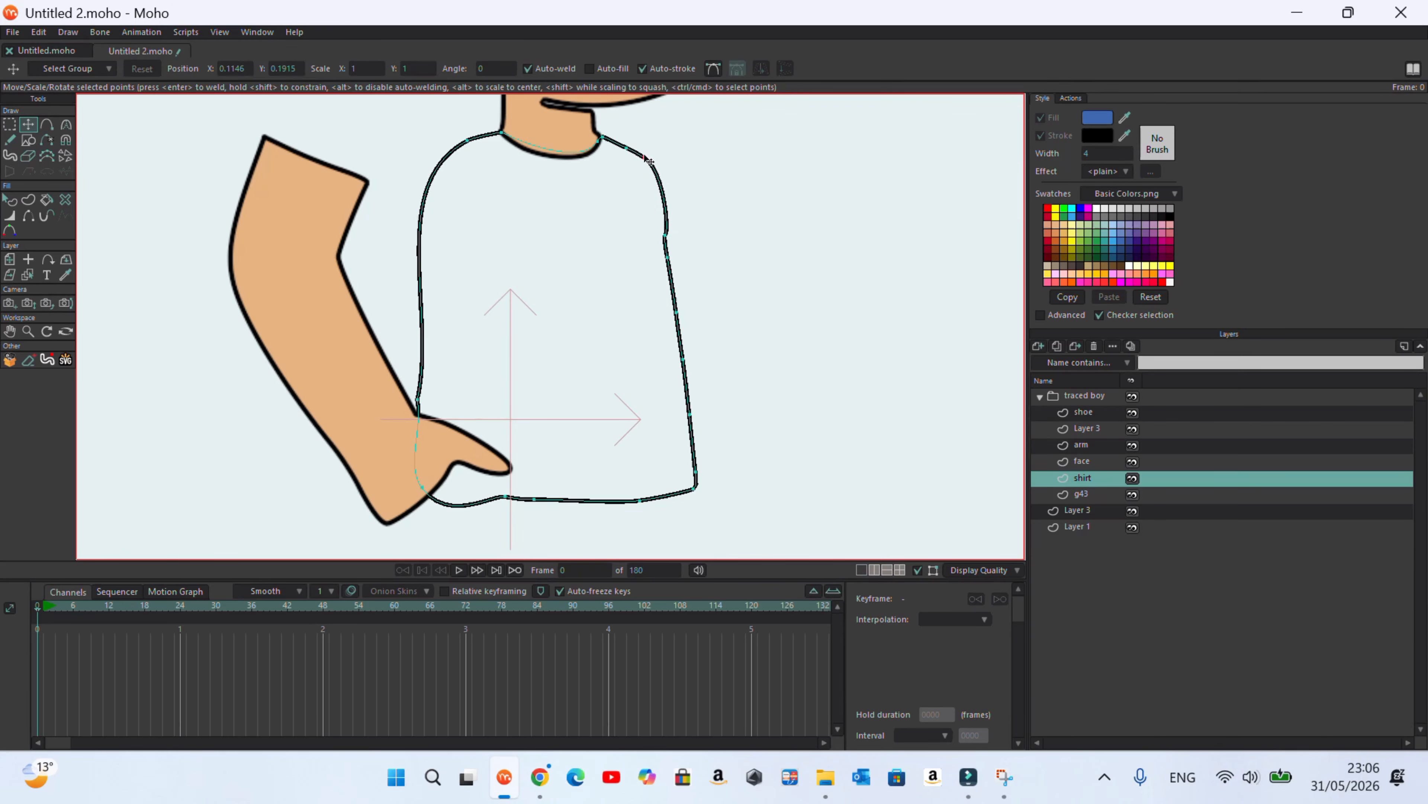
# Select all the points in the arm layer and rotate and move the arm to hang from the shirt's left shoulder
pyautogui.scroll(-4, 579, 374)
pyautogui.keyDown('alt'); pyautogui.rightClick(462, 343); pyautogui.keyUp('alt')
pyautogui.moveTo(458, 293); pyautogui.dragTo(496, 286)
pyautogui.moveTo(585, 432); pyautogui.dragTo(540, 387)
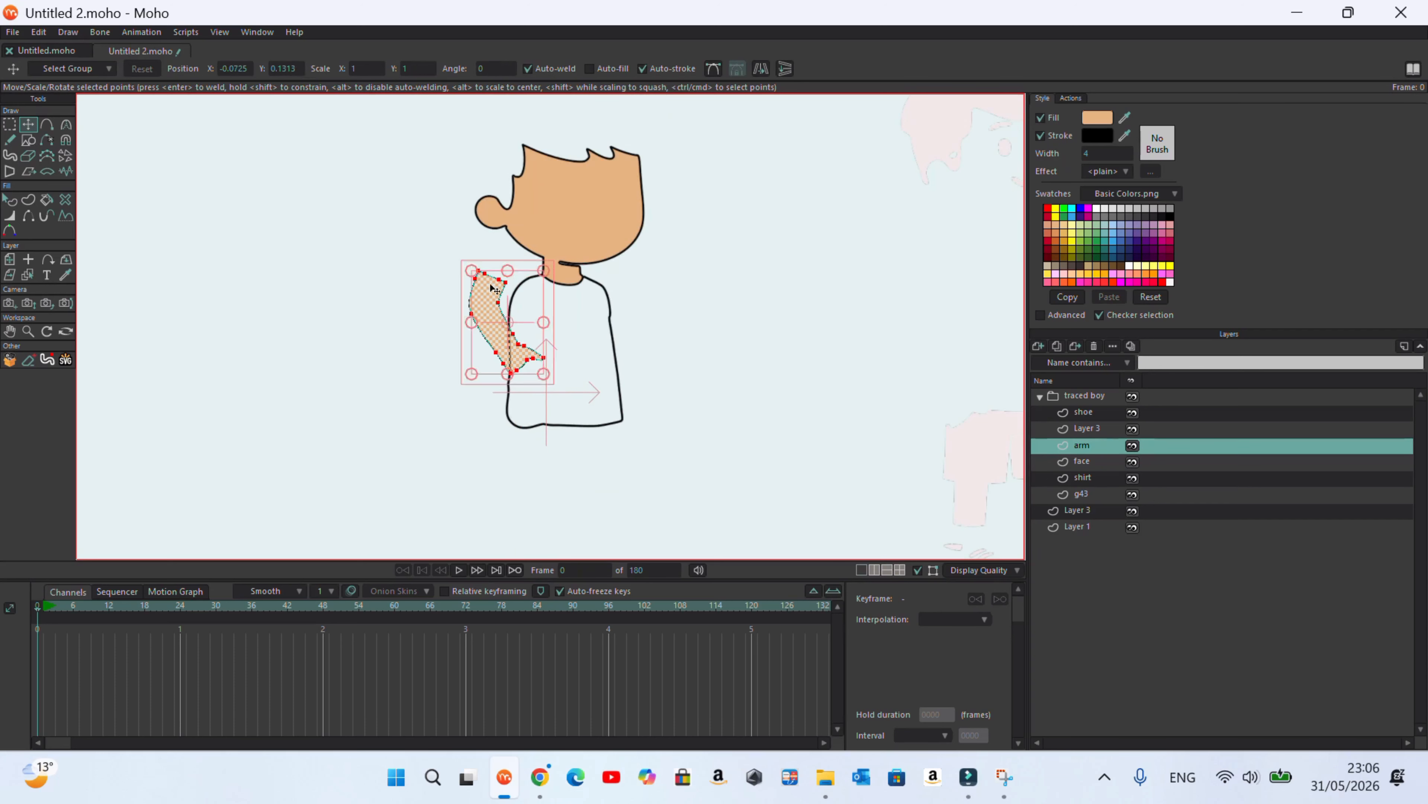
pyautogui.hotkey('ctrl', 'a')
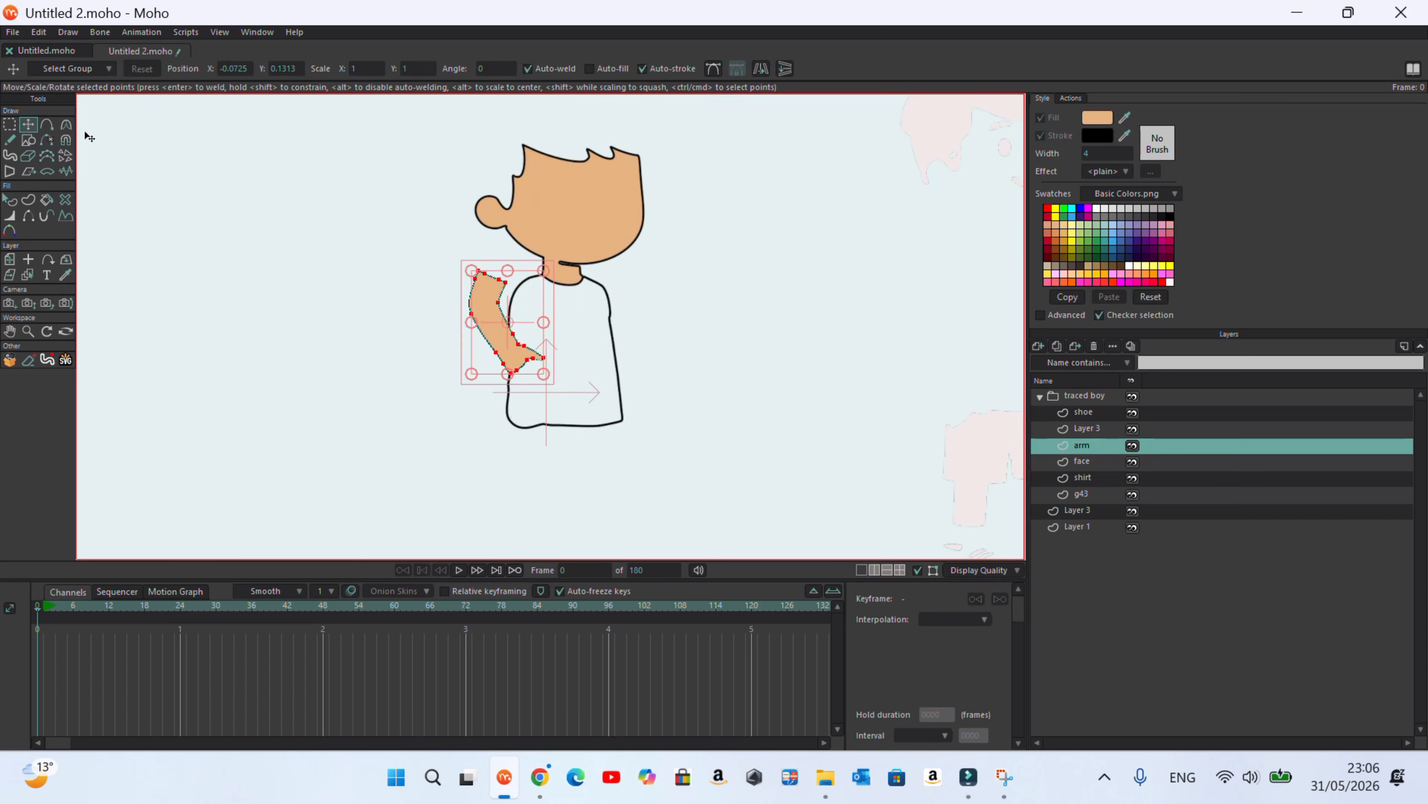
pyautogui.moveTo(481, 384); pyautogui.dragTo(443, 358)
pyautogui.moveTo(509, 283); pyautogui.dragTo(449, 230)
# Delete a surplus point at the top of the arm and reposition the others to form a rounded shoulder end
pyautogui.scroll(4, 519, 304)
pyautogui.click(516, 301)
pyautogui.click(469, 218)
pyautogui.press('Delete')
pyautogui.moveTo(520, 243)
pyautogui.mouseDown()
pyautogui.moveTo(544, 273)
pyautogui.moveTo(538, 262)
pyautogui.mouseUp()
pyautogui.moveTo(527, 248); pyautogui.dragTo(437, 240)
pyautogui.moveTo(529, 331); pyautogui.dragTo(528, 314)
pyautogui.moveTo(525, 237); pyautogui.dragTo(517, 230)
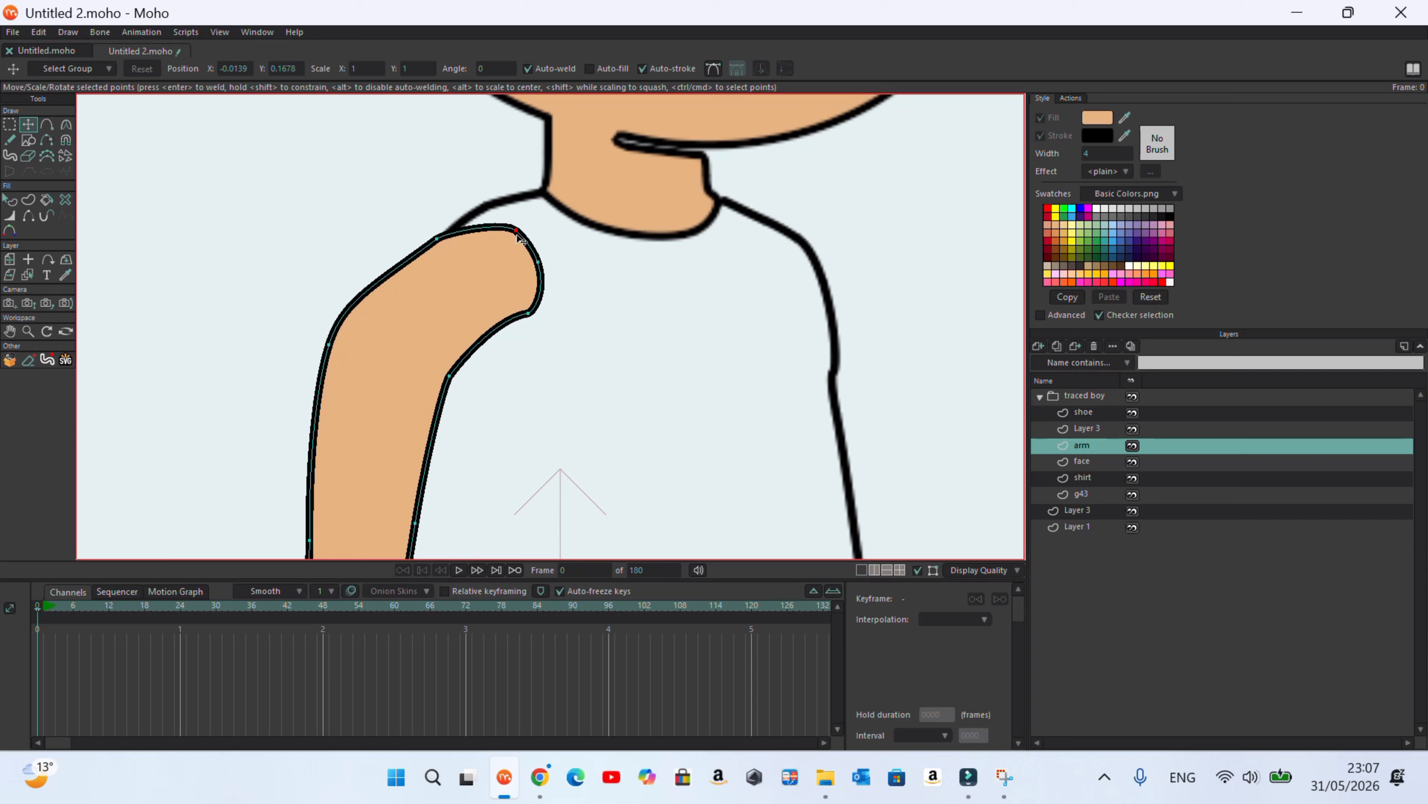
# Reshape the arm around the elbow and remove the hand's points so the arm ends at the wrist
pyautogui.moveTo(450, 375); pyautogui.dragTo(425, 406)
pyautogui.moveTo(348, 334); pyautogui.dragTo(325, 391)
pyautogui.scroll(-4, 318, 333)
pyautogui.moveTo(378, 477); pyautogui.dragTo(360, 437)
pyautogui.moveTo(361, 437); pyautogui.dragTo(347, 461)
pyautogui.click(354, 427)
pyautogui.press('Delete')
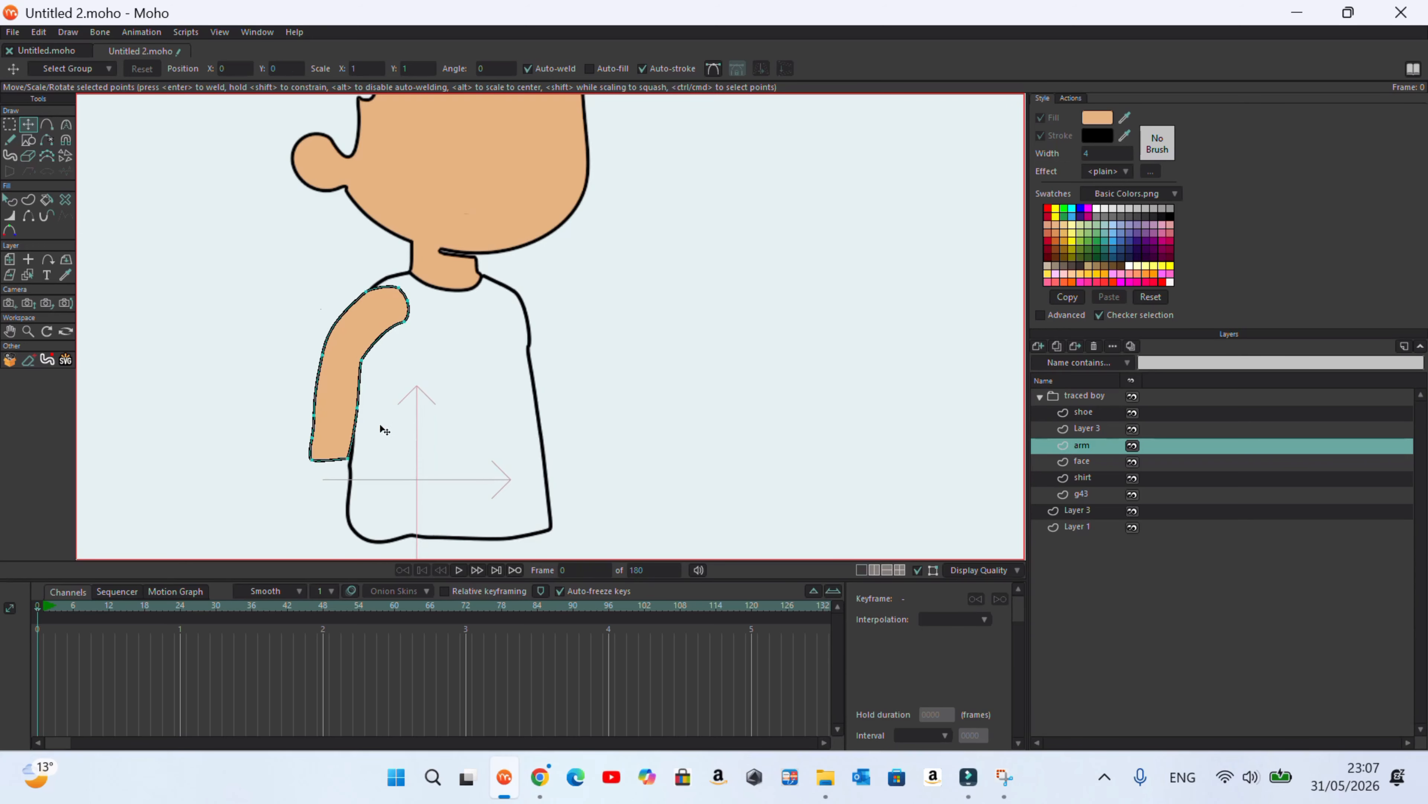
# Delete the surplus points at the arm's wrist and shoulder and adjust the remaining points to refine its outline
pyautogui.scroll(4, 380, 423)
pyautogui.click(242, 454)
pyautogui.press('Delete')
pyautogui.moveTo(243, 406); pyautogui.dragTo(250, 382)
pyautogui.moveTo(333, 392); pyautogui.dragTo(320, 391)
pyautogui.moveTo(350, 151)
pyautogui.mouseDown()
pyautogui.moveTo(389, 131)
pyautogui.moveTo(344, 158)
pyautogui.mouseUp()
pyautogui.moveTo(312, 204); pyautogui.dragTo(308, 204)
pyautogui.click(427, 219)
pyautogui.press('Delete')
pyautogui.moveTo(407, 214); pyautogui.dragTo(412, 226)
pyautogui.scroll(-4, 341, 318)
pyautogui.scroll(-4, 463, 411)
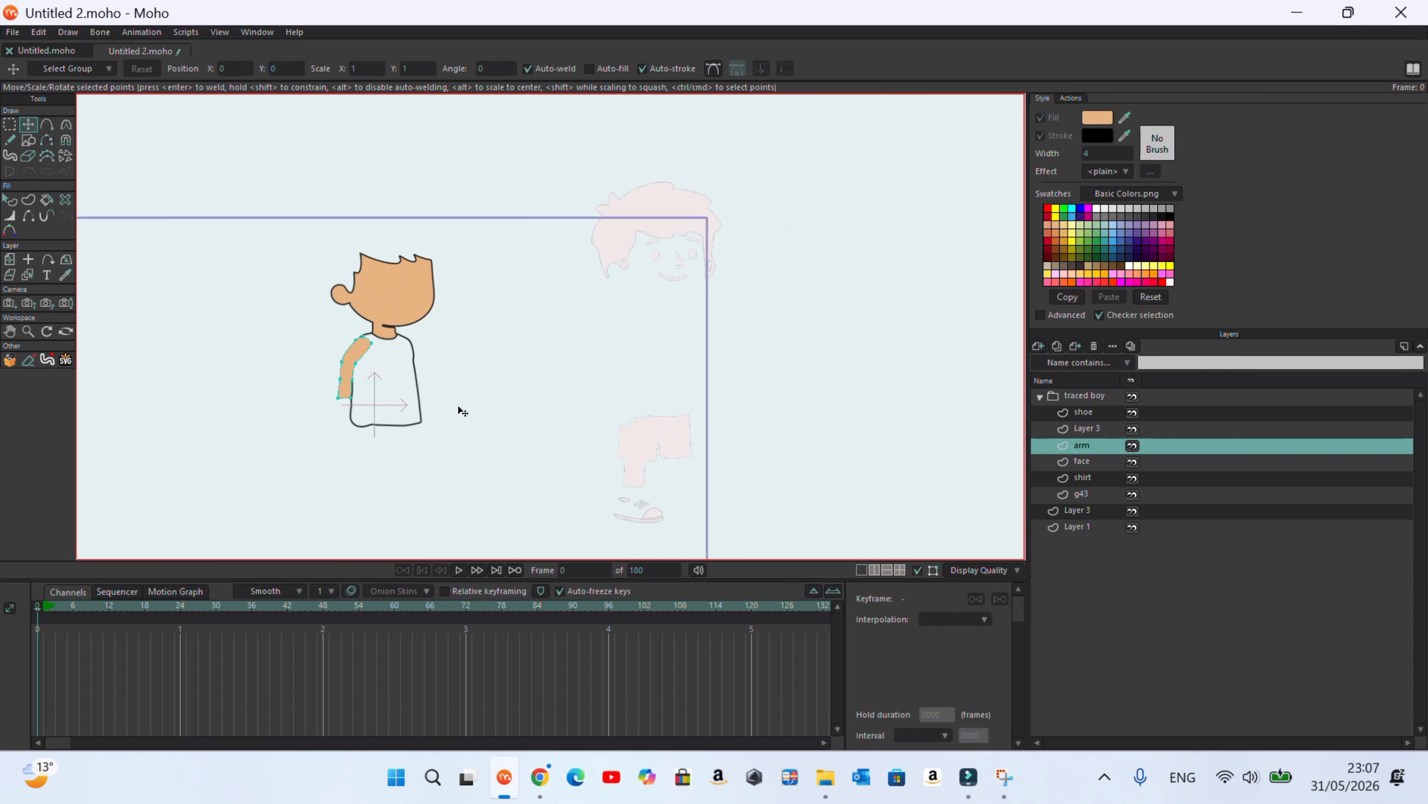
# Select the hair's points in Layer 3 of the traced boy group and cut them out
pyautogui.doubleClick(696, 204)
pyautogui.moveTo(682, 193); pyautogui.dragTo(764, 166)
pyautogui.press('Delete')
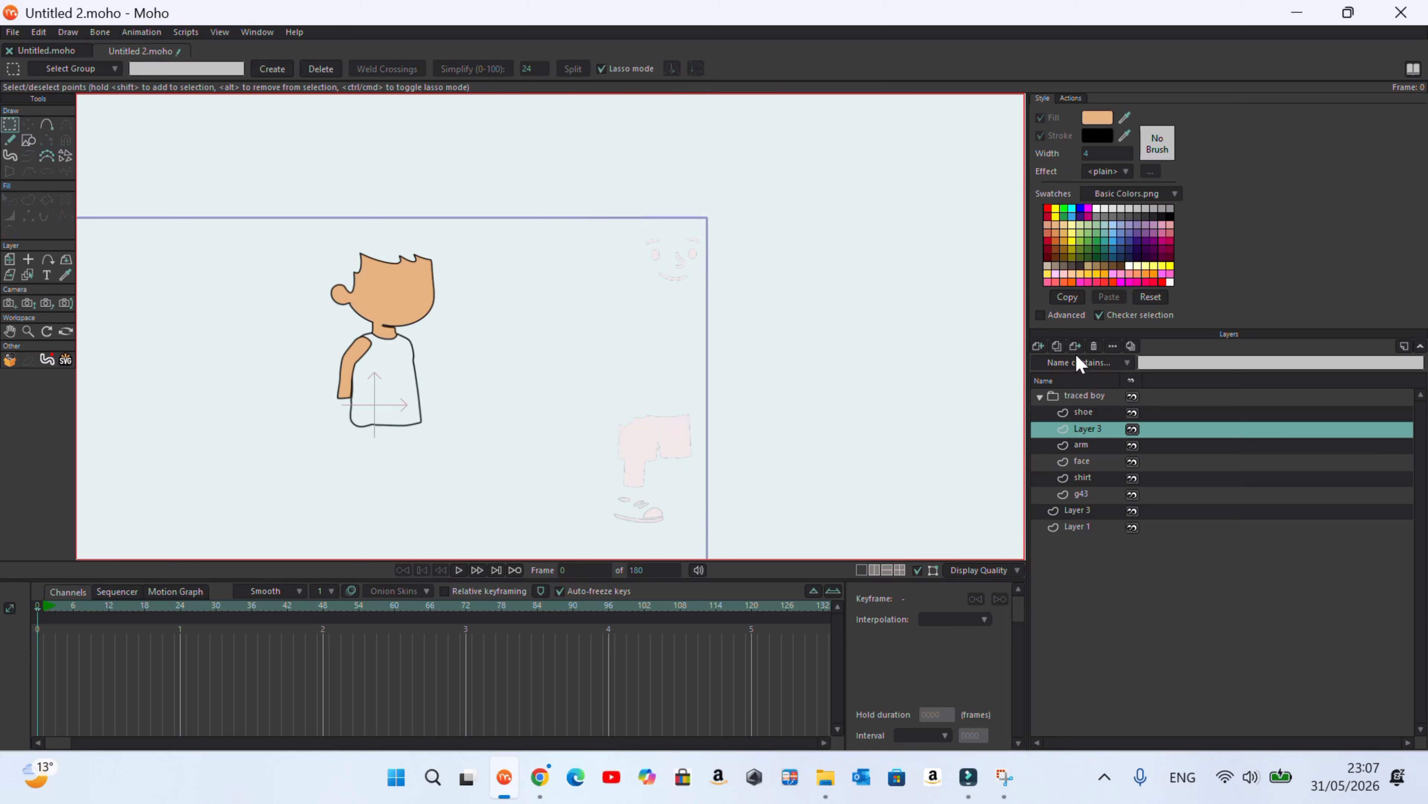
# Create a new vector layer named hair and paste the cut hair points into it
pyautogui.click(1038, 345)
pyautogui.click(1071, 364)
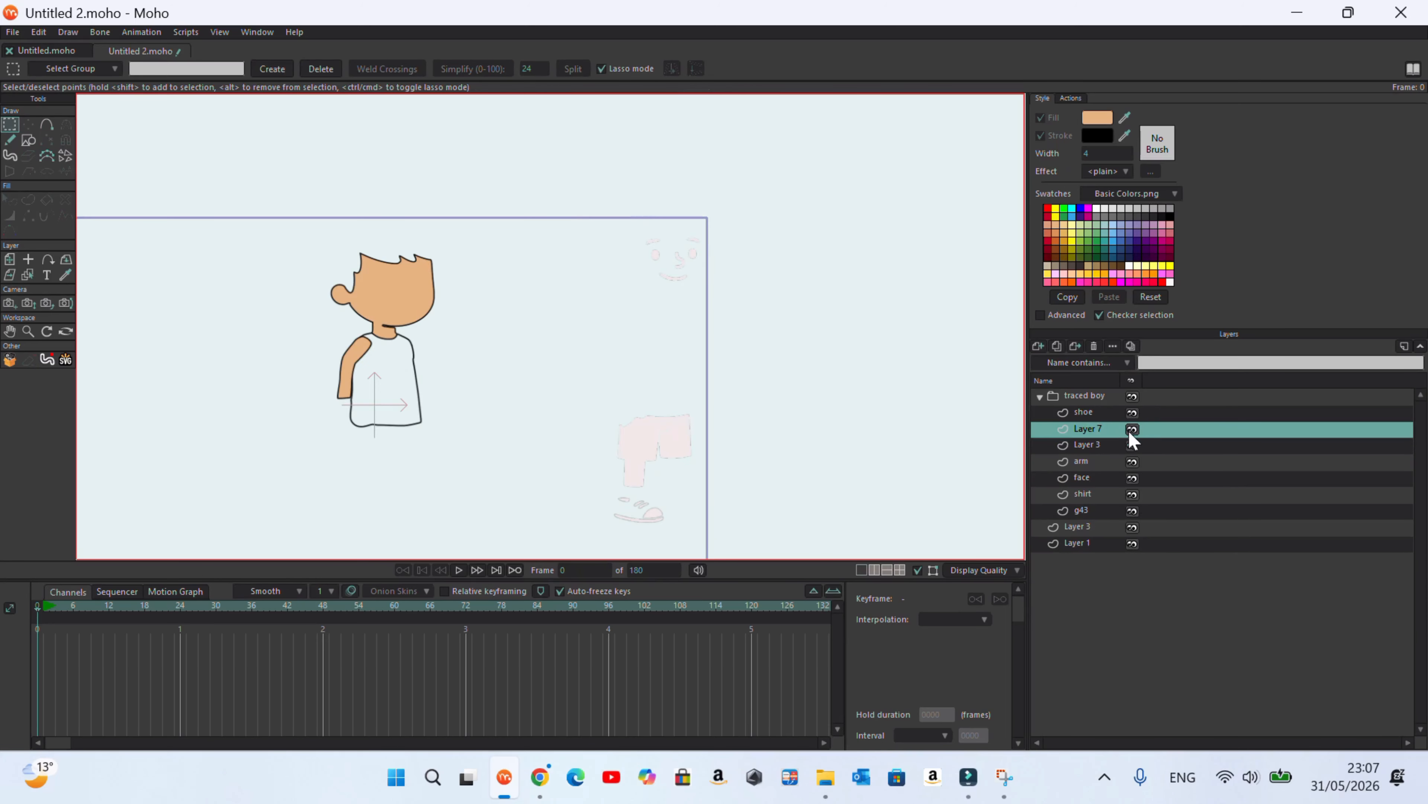
pyautogui.doubleClick(1088, 433)
pyautogui.write('hair')
pyautogui.click(741, 525)
pyautogui.click(691, 520)
pyautogui.hotkey('ctrl', 'v')
# Move the hair above the boy's face and set its shape's fill to black
pyautogui.moveTo(741, 174); pyautogui.dragTo(392, 203)
pyautogui.click(14, 198)
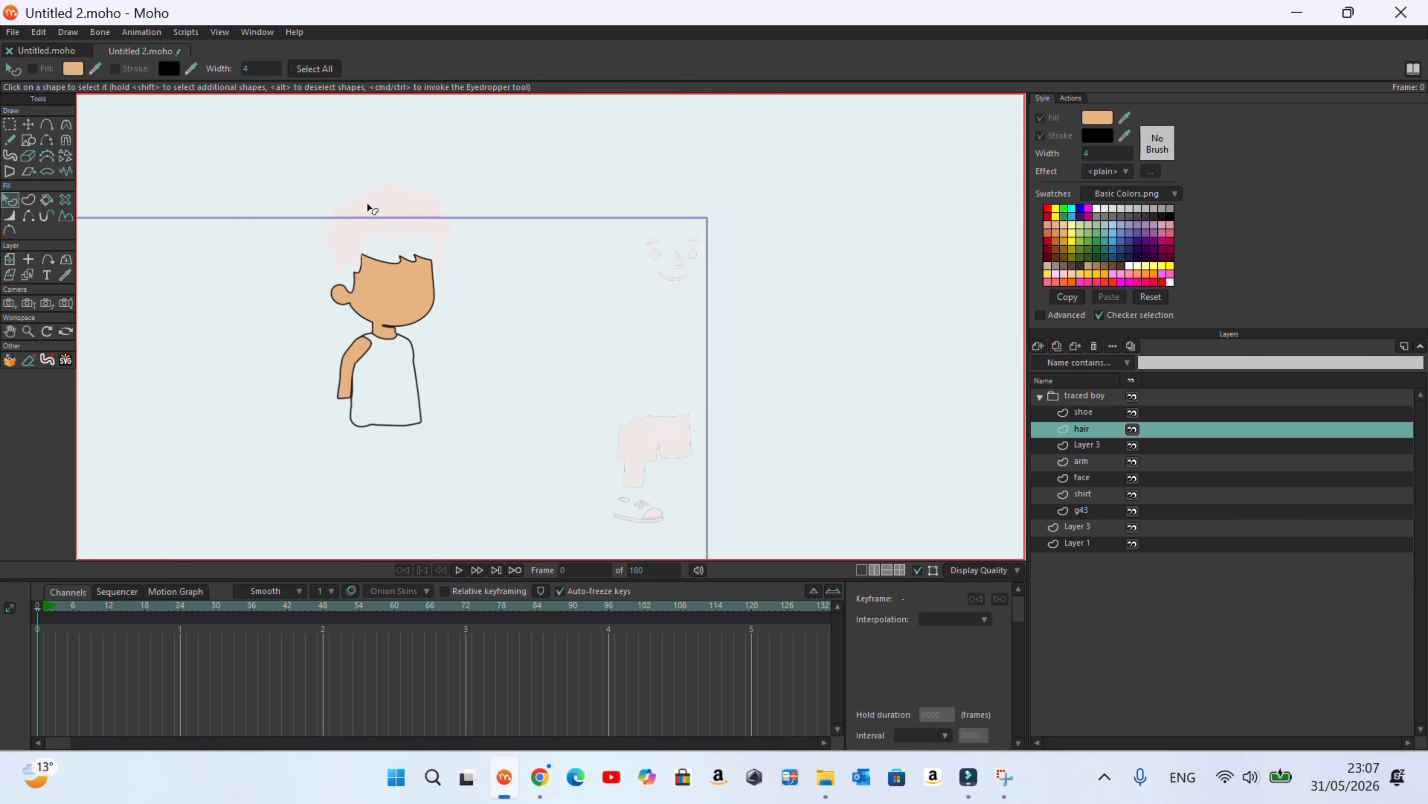
pyautogui.click(385, 210)
pyautogui.moveTo(1125, 119); pyautogui.dragTo(1108, 136)
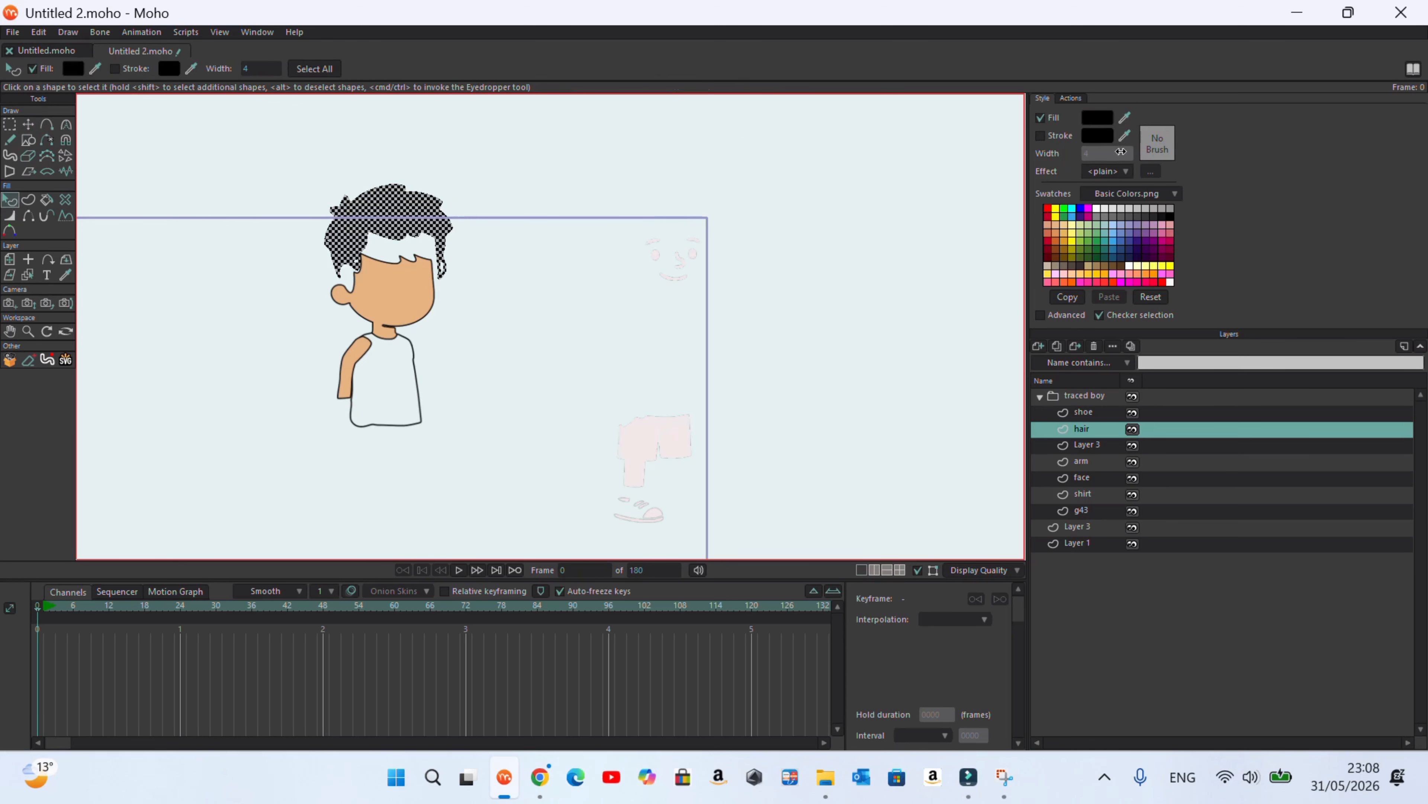
# Move the hair down onto the head and stretch it to fit the face outline, then deselect its points
pyautogui.click(29, 124)
pyautogui.scroll(3, 458, 267)
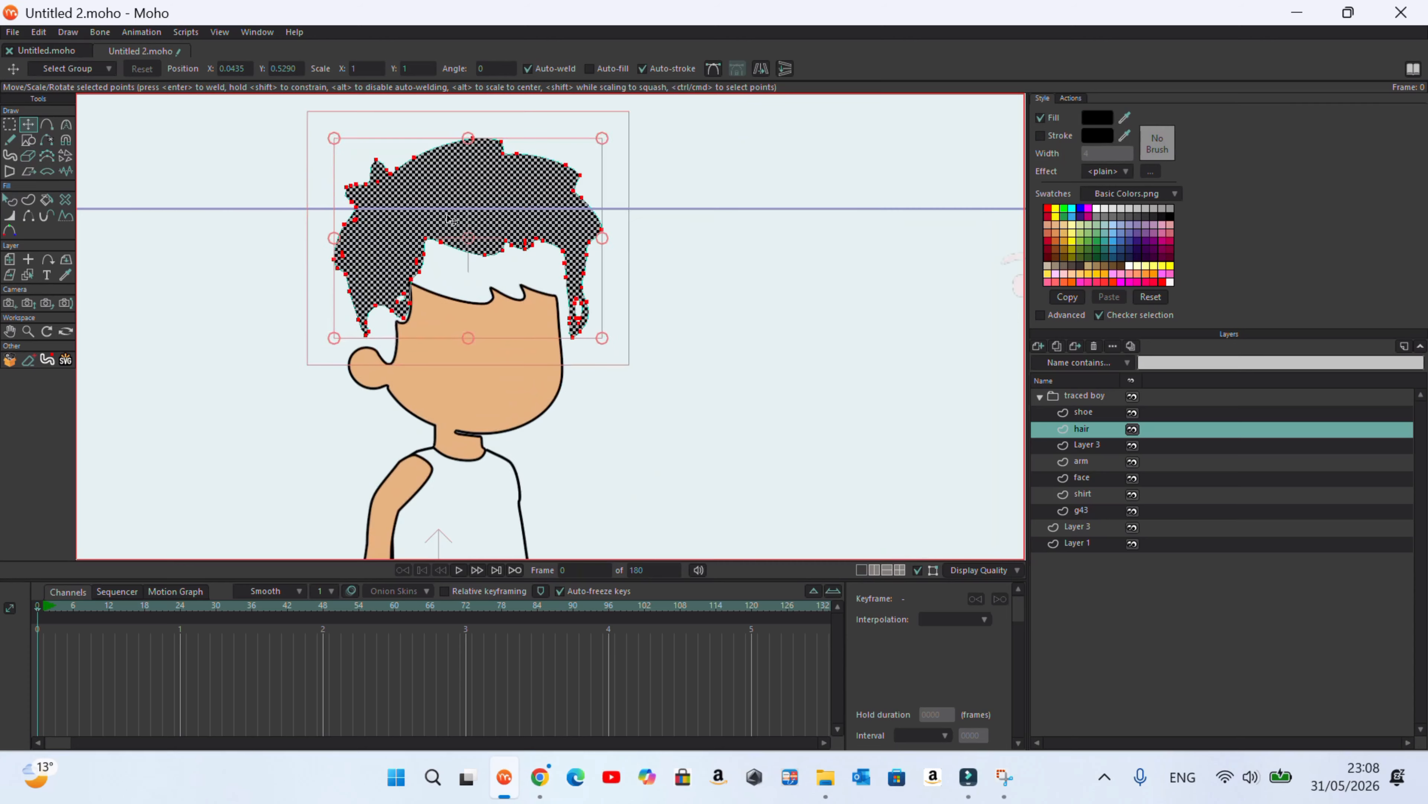
pyautogui.moveTo(625, 281); pyautogui.dragTo(499, 270)
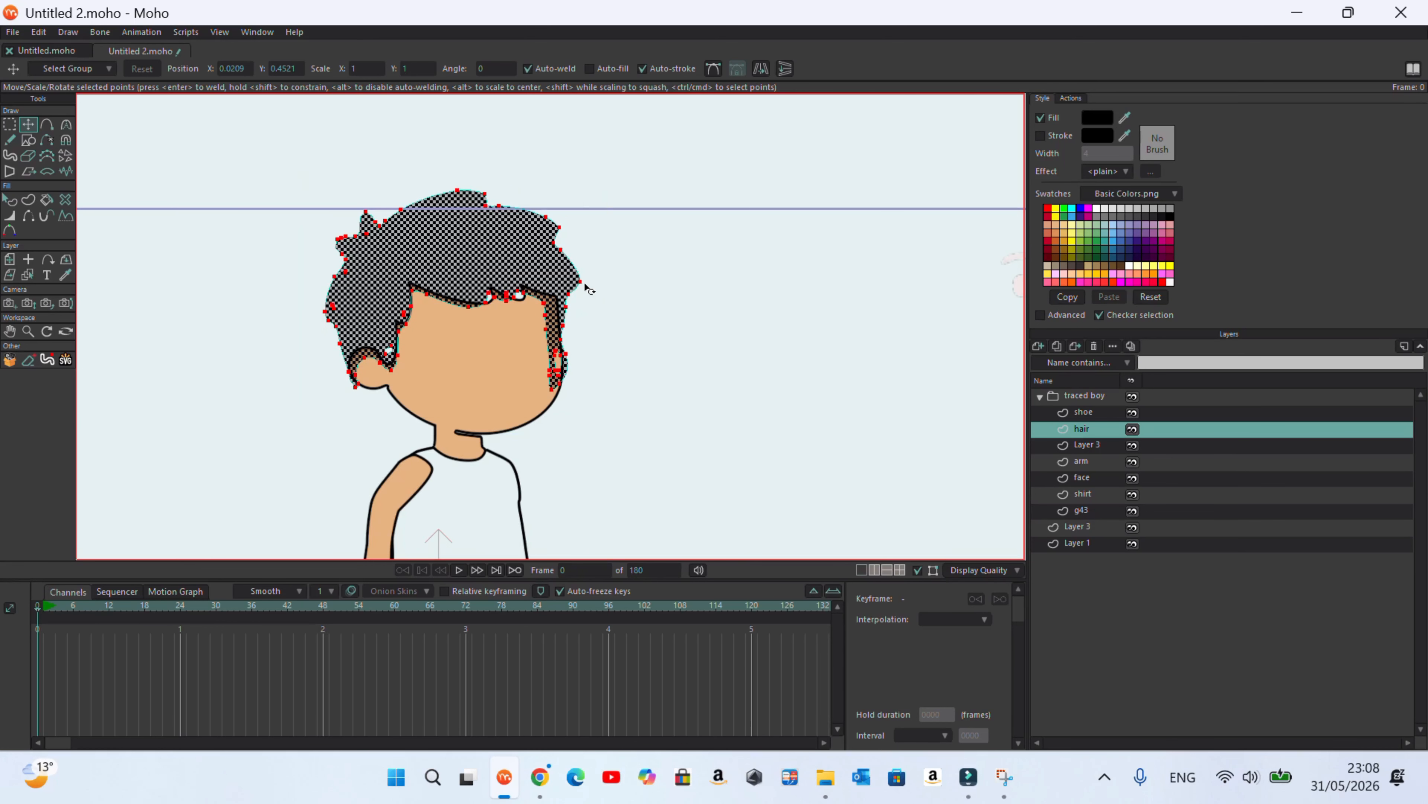
pyautogui.moveTo(582, 289); pyautogui.dragTo(589, 289)
pyautogui.click(661, 349)
pyautogui.scroll(-2, 712, 361)
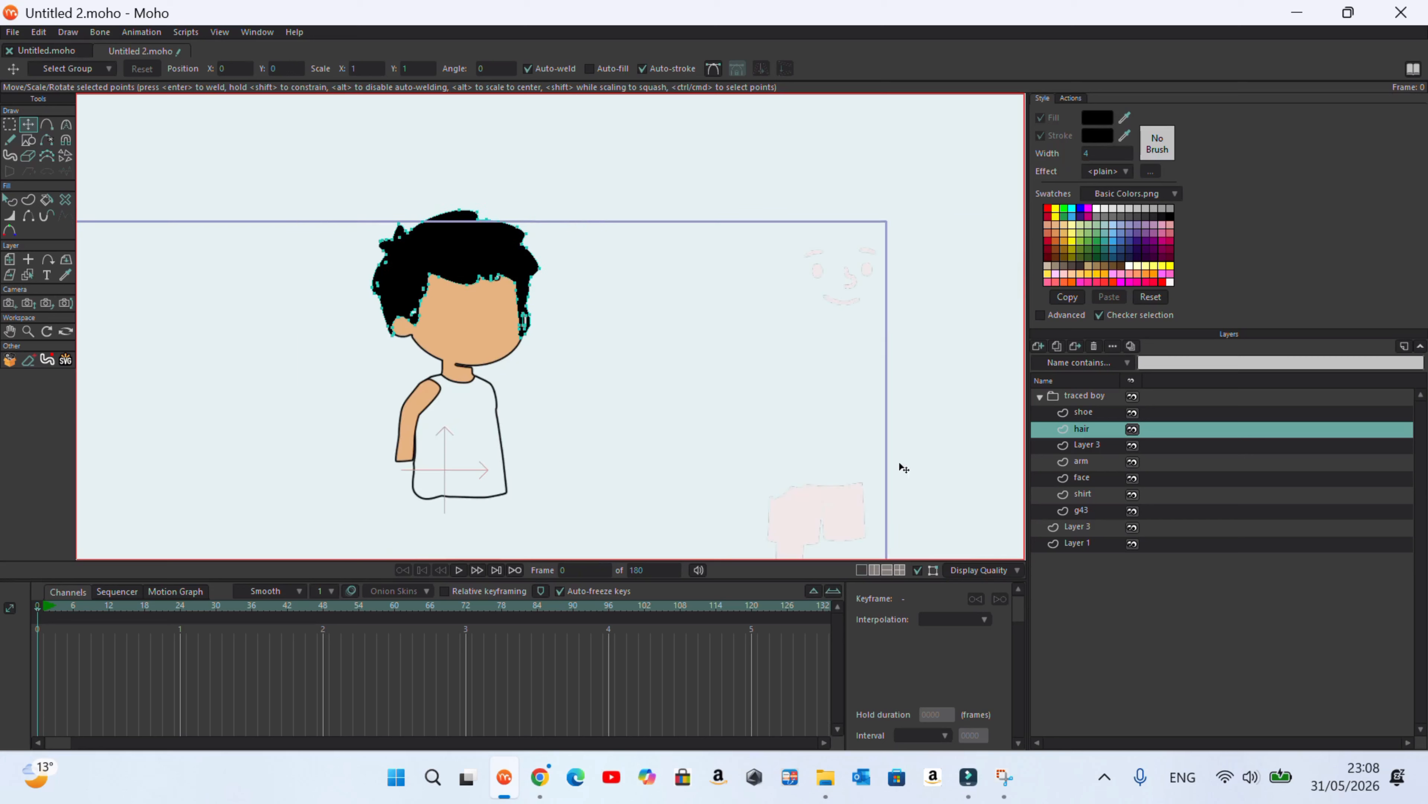
# Select the points of the eyebrows, eyes, nose and mouth in the g43 layer and cut them out
pyautogui.click(1085, 396)
pyautogui.scroll(-3, 517, 296)
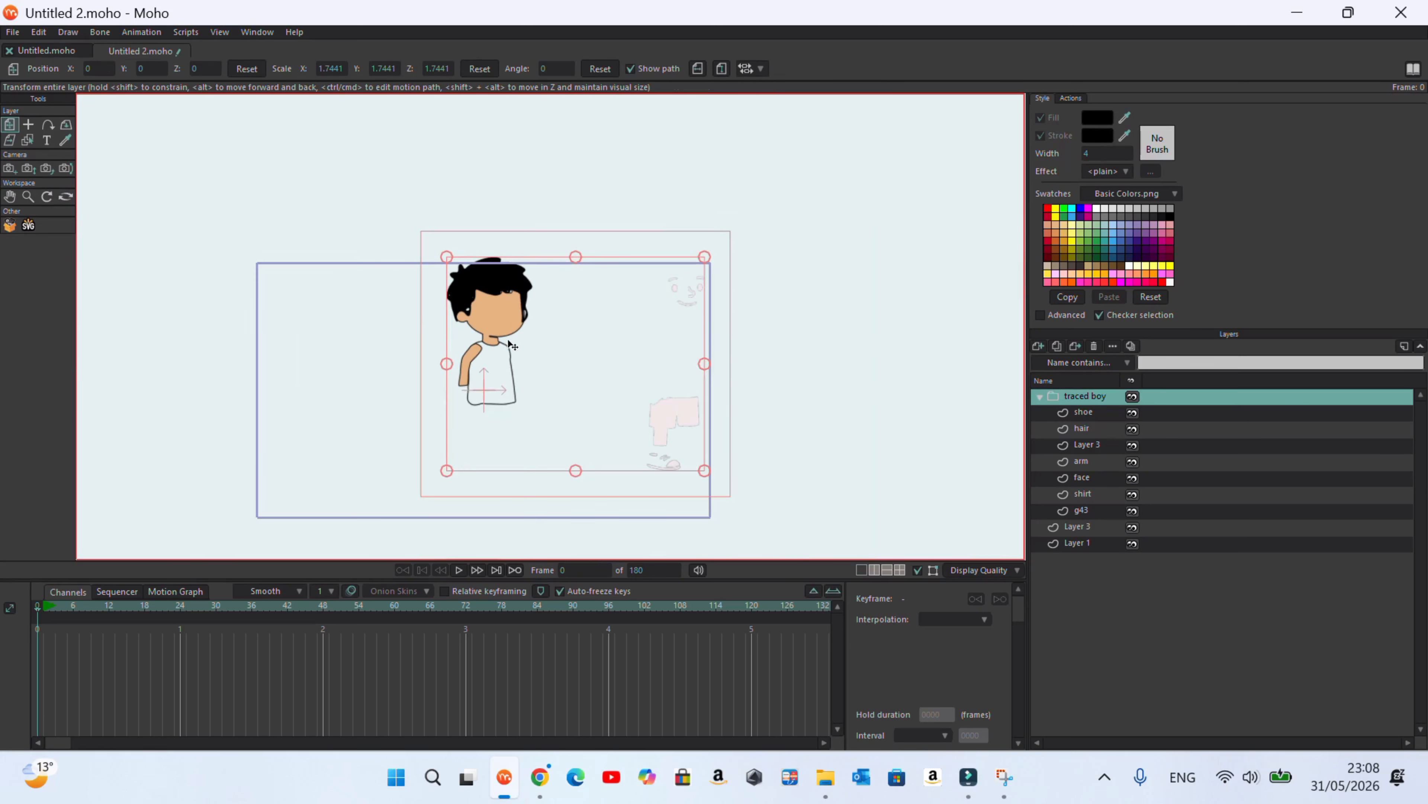
pyautogui.scroll(1, 708, 444)
pyautogui.scroll(1, 698, 239)
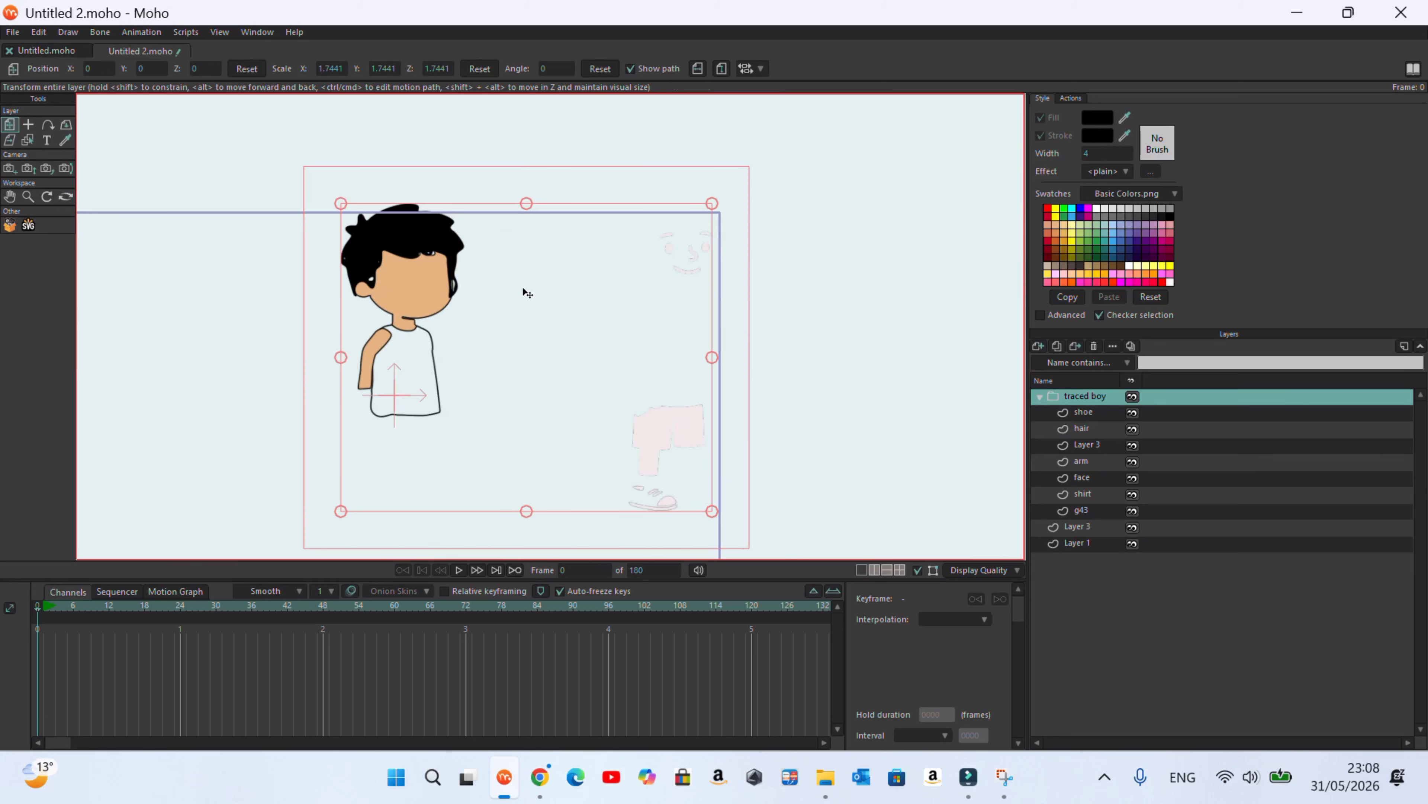
pyautogui.keyDown('ctrl'); pyautogui.keyDown('alt'); pyautogui.click(687, 277); pyautogui.keyUp('alt'); pyautogui.keyUp('ctrl')
pyautogui.scroll(4, 698, 276)
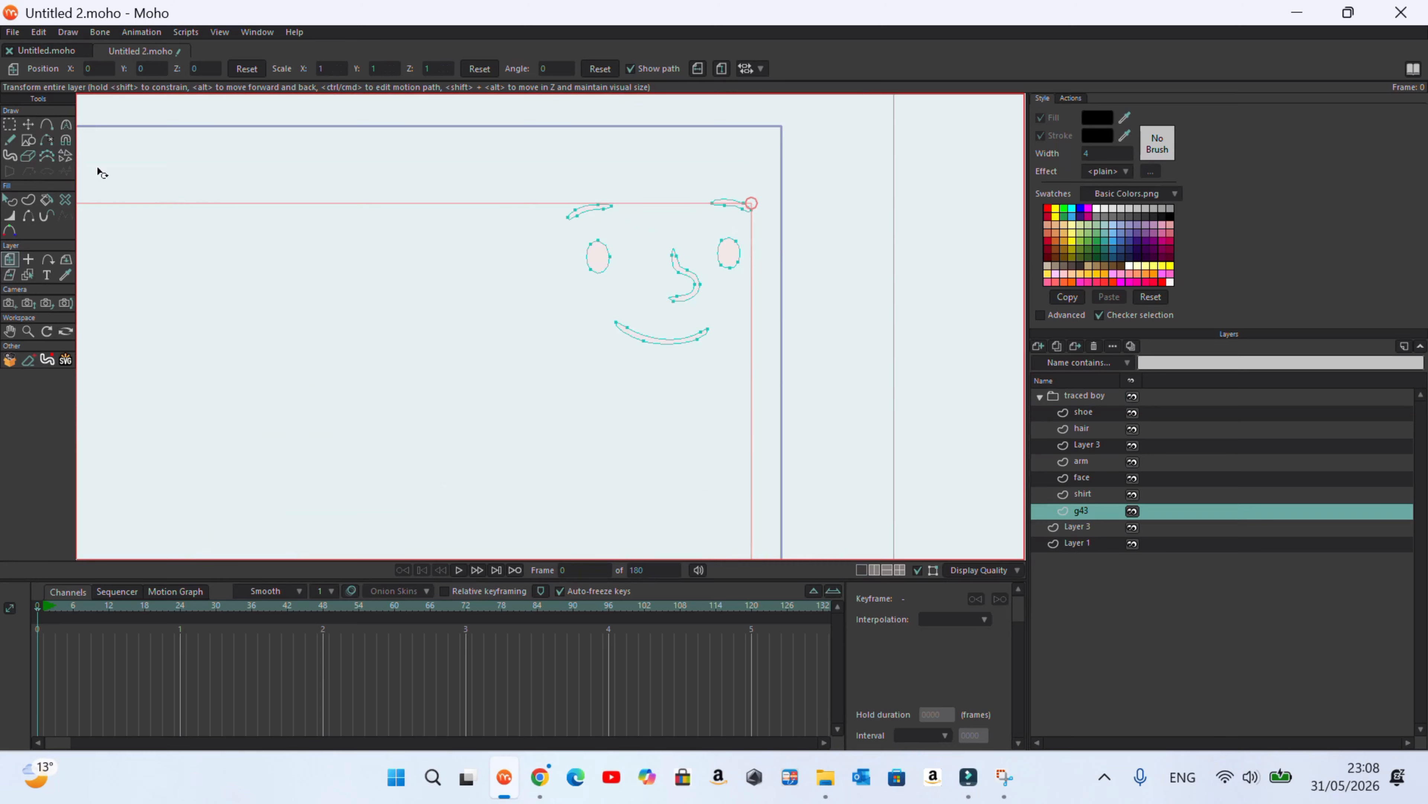
pyautogui.press('g')
pyautogui.moveTo(785, 209)
pyautogui.mouseDown()
pyautogui.moveTo(420, 405)
pyautogui.moveTo(647, 170)
pyautogui.mouseUp()
pyautogui.press('Delete')
# Add a new vector layer above g43 and rename the shirt layer as face
pyautogui.click(1040, 350)
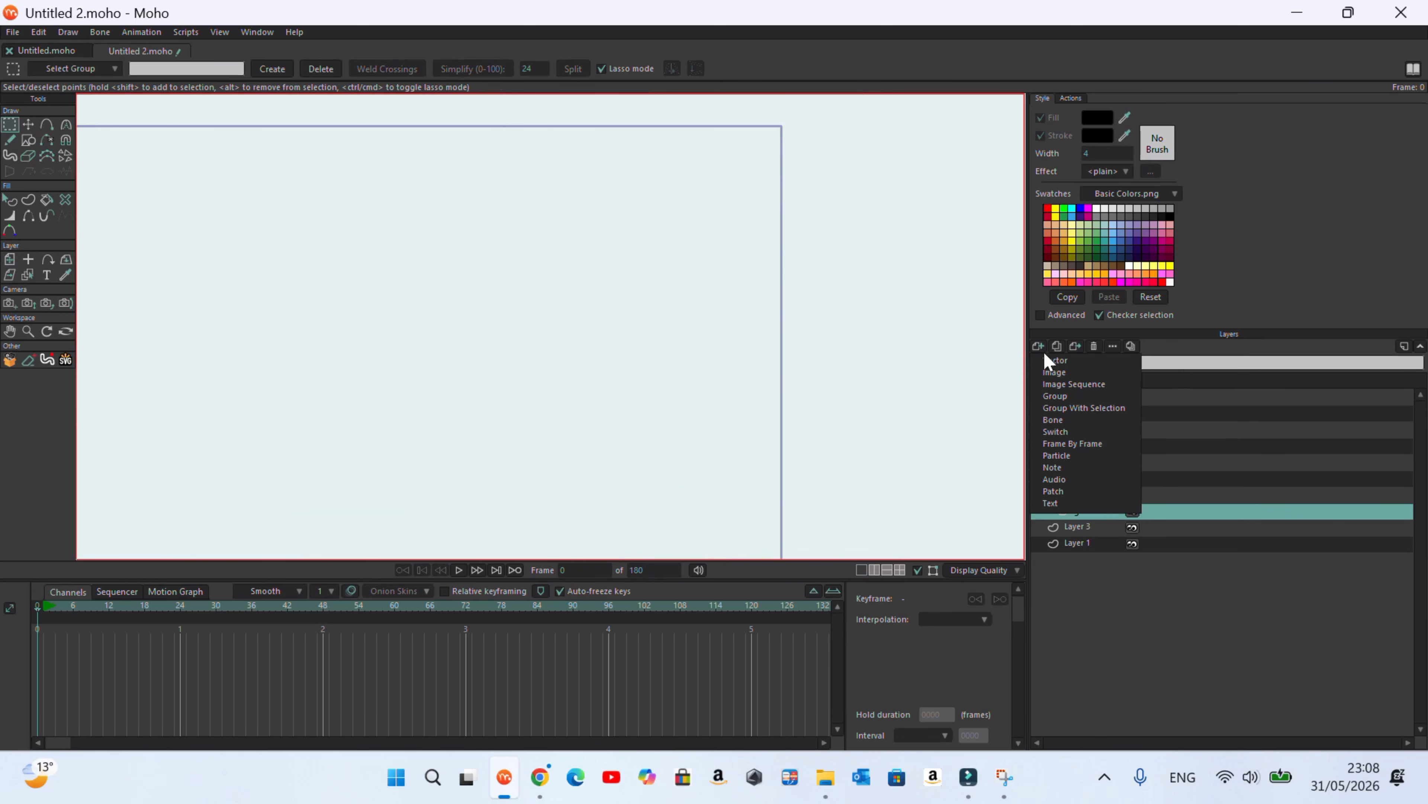
pyautogui.click(1057, 362)
pyautogui.doubleClick(1081, 494)
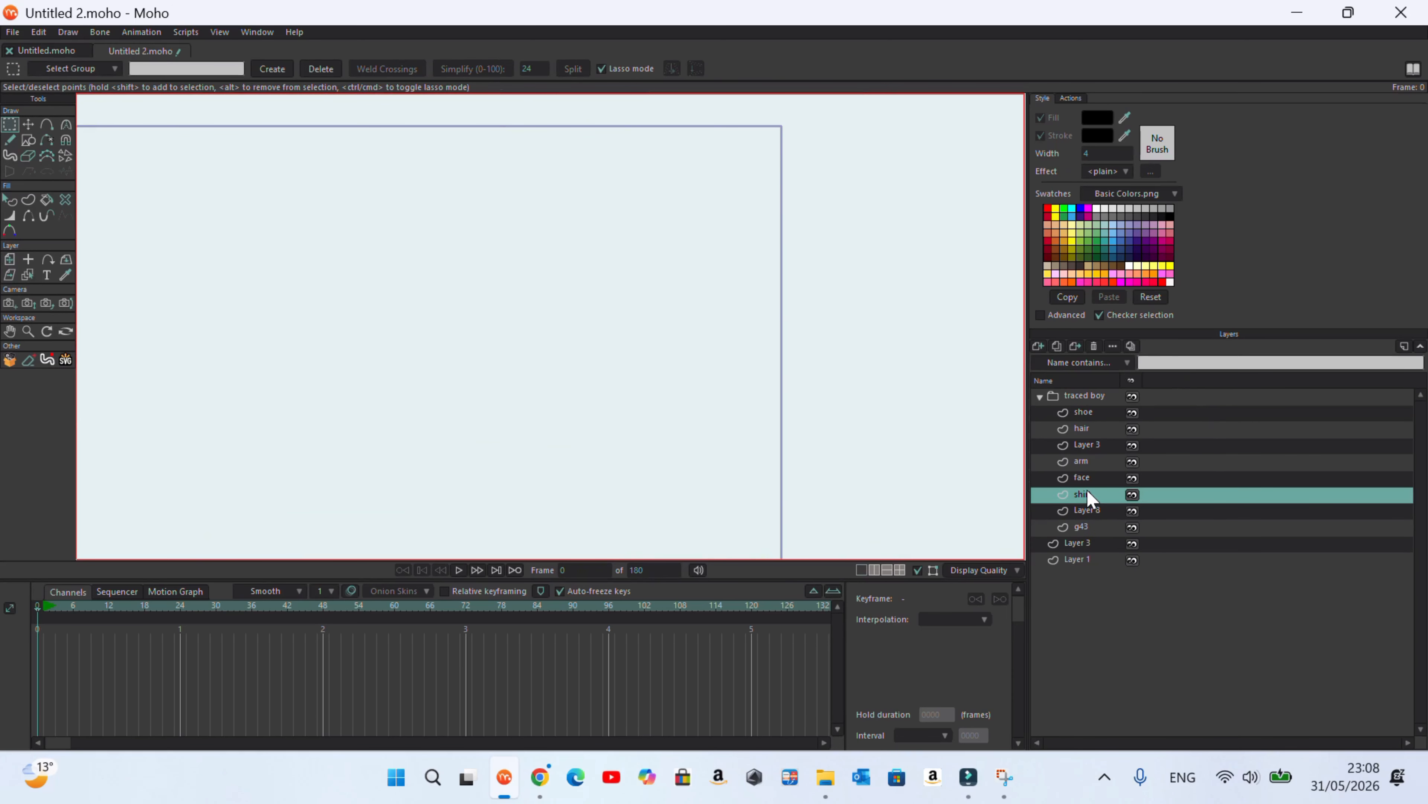
pyautogui.write('face')
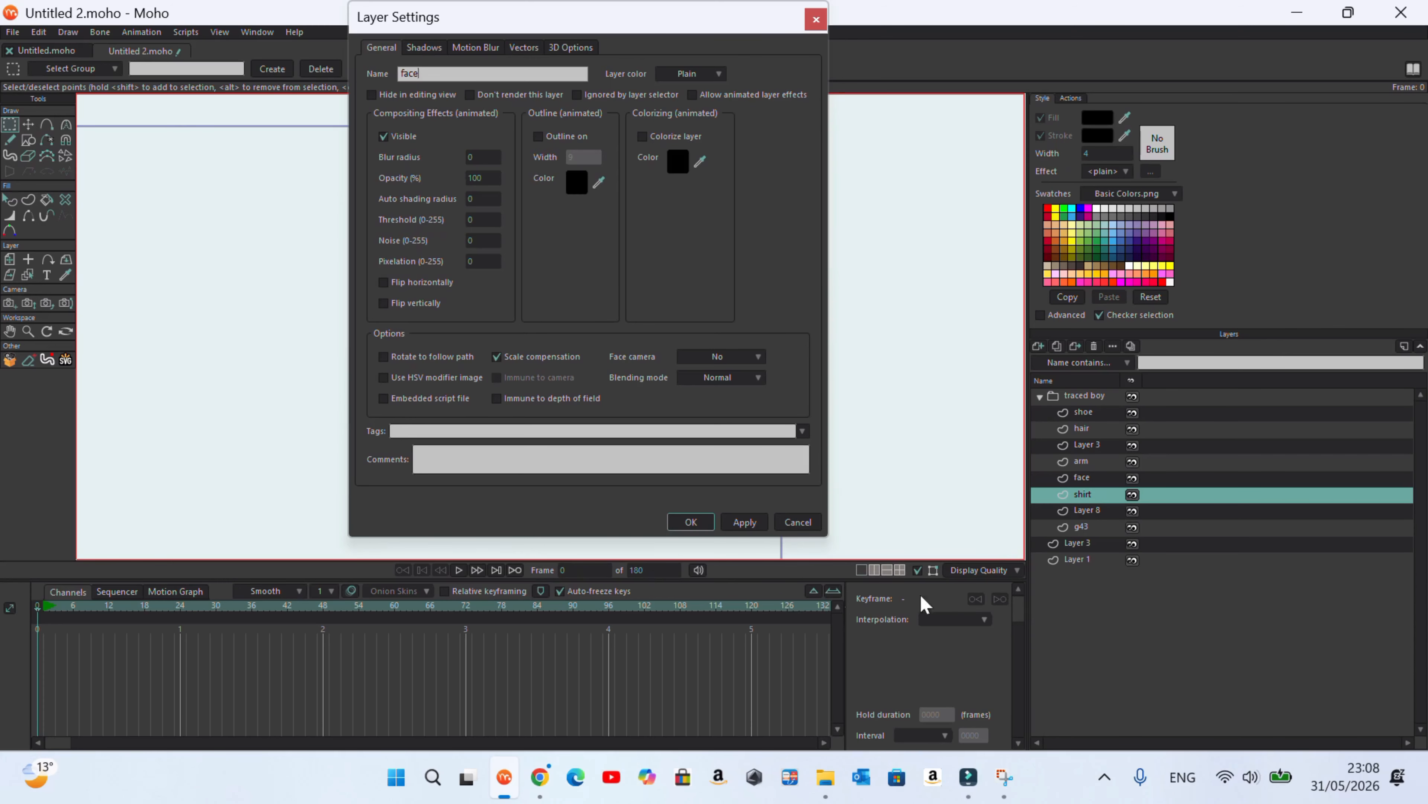
pyautogui.click(689, 521)
# Paste the cut facial features into the renamed face layer and move them onto the boy's face
pyautogui.hotkey('ctrl', 'v')
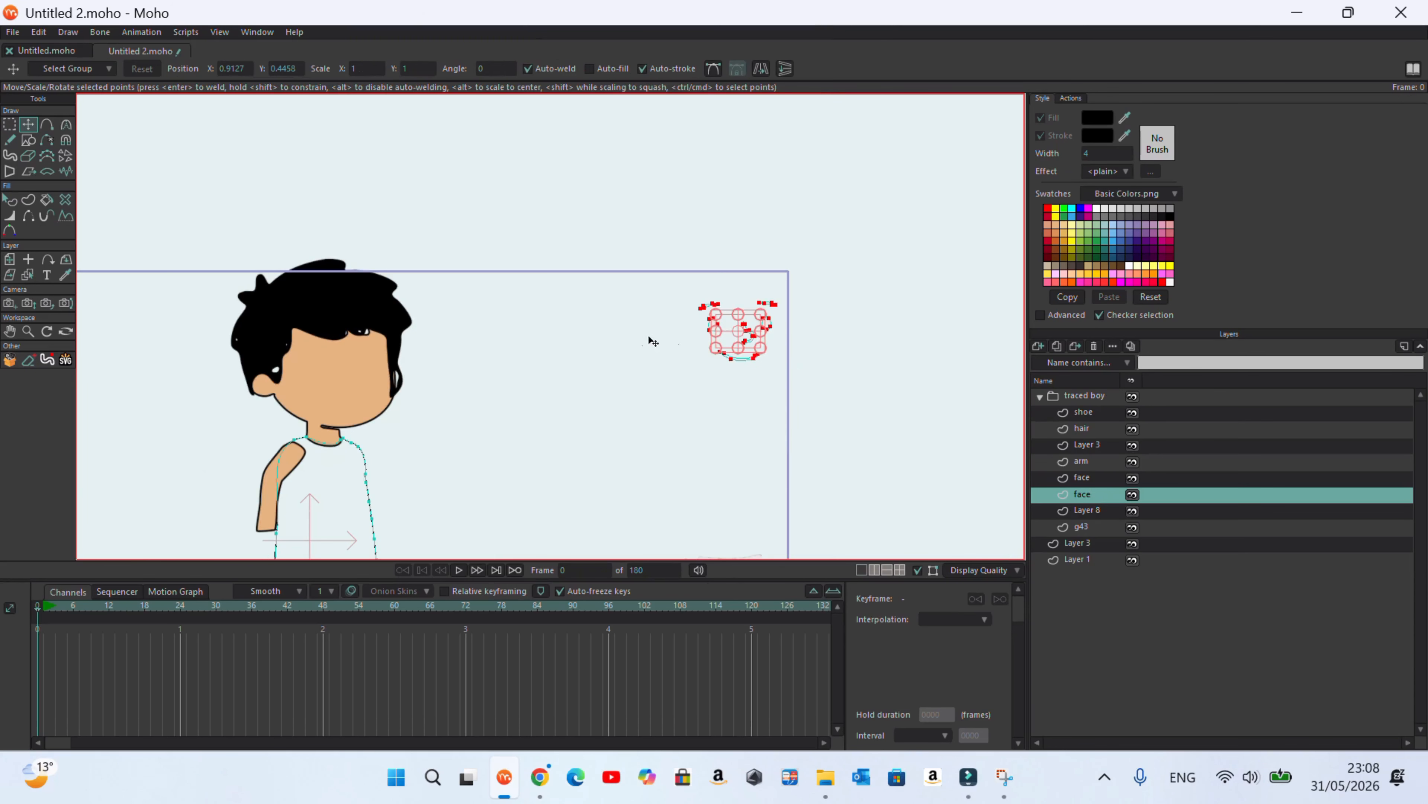
pyautogui.scroll(4, 701, 343)
pyautogui.moveTo(763, 308); pyautogui.dragTo(116, 362)
pyautogui.scroll(-3, 676, 246)
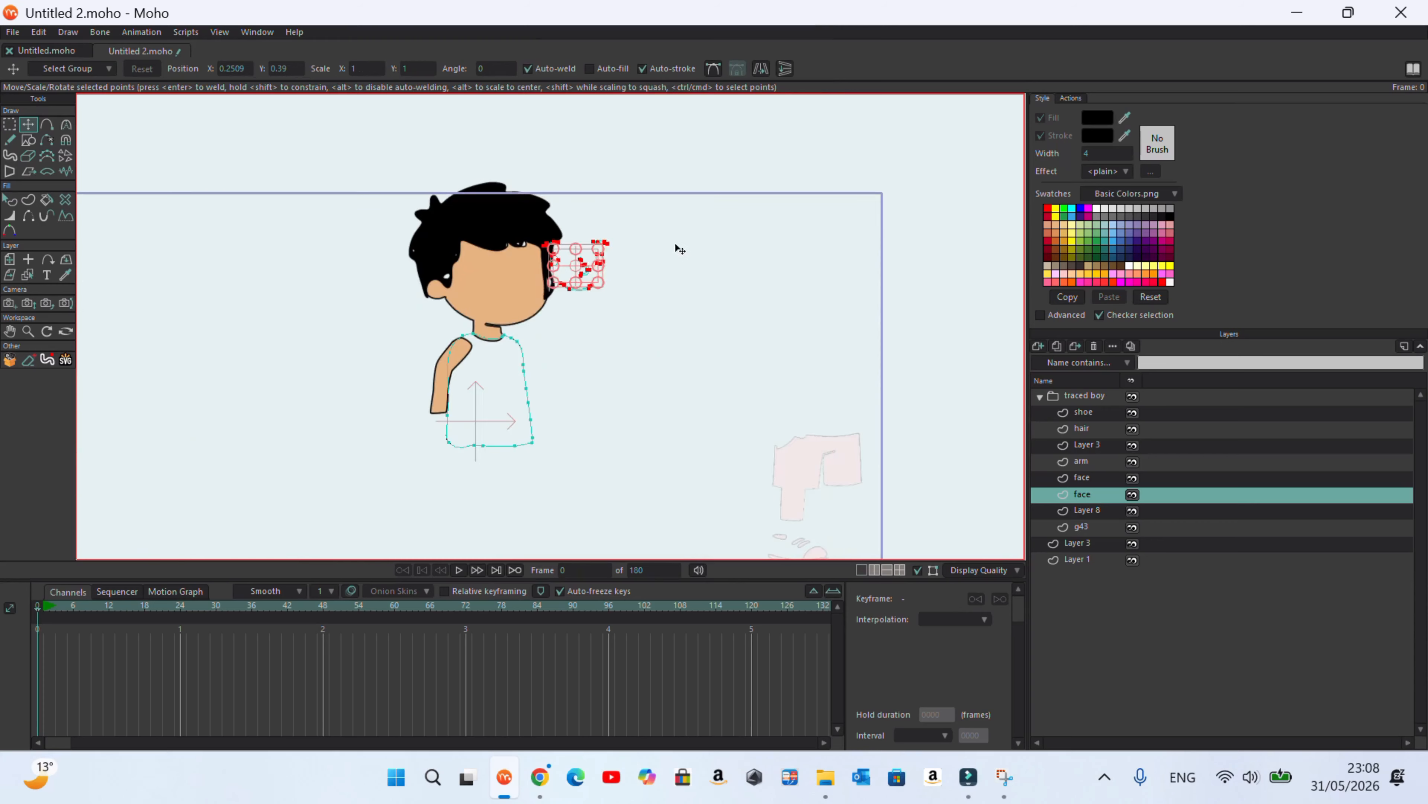
pyautogui.scroll(2, 567, 271)
pyautogui.moveTo(567, 271); pyautogui.dragTo(464, 307)
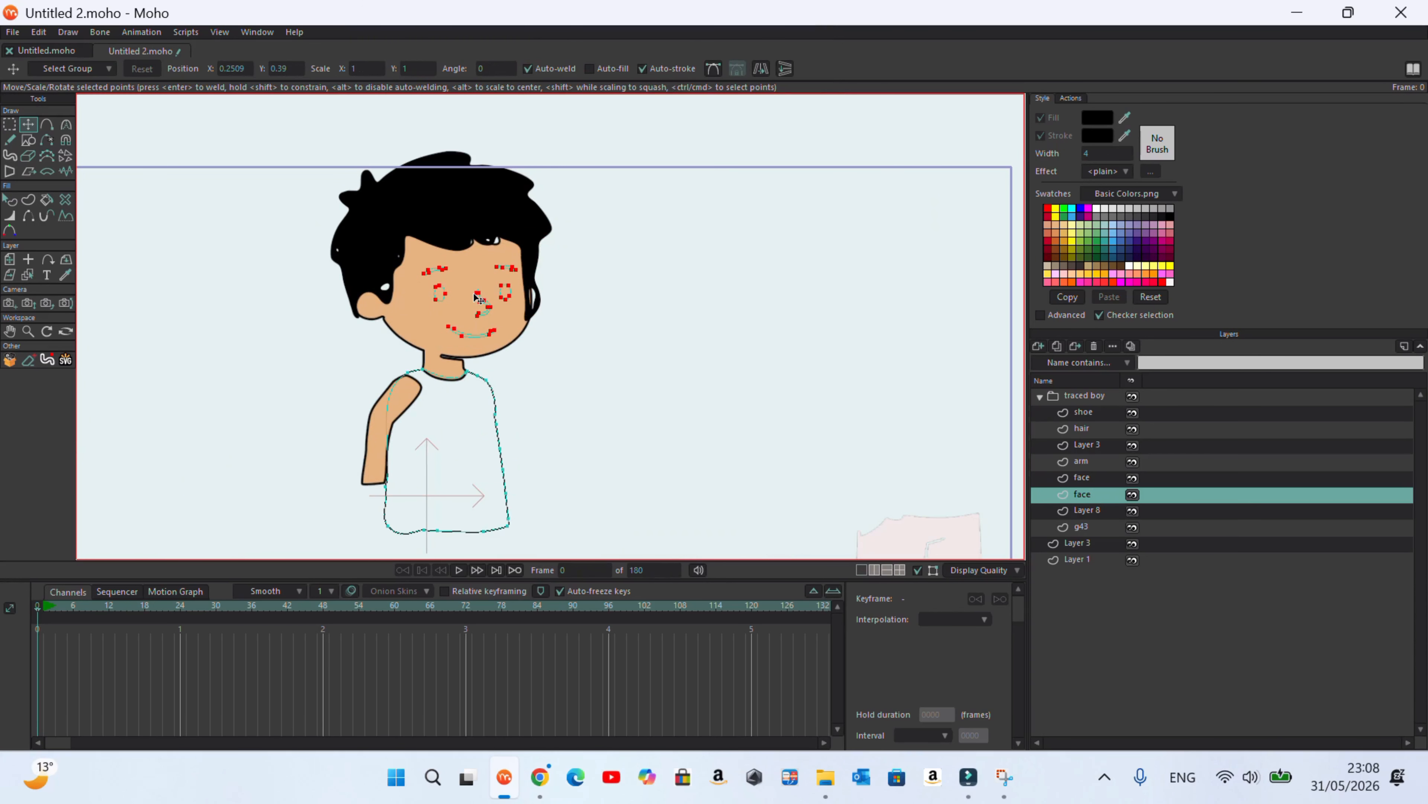
# Rename the layer holding the facial features as eyes and place it above the face outline's layer
pyautogui.click(10, 199)
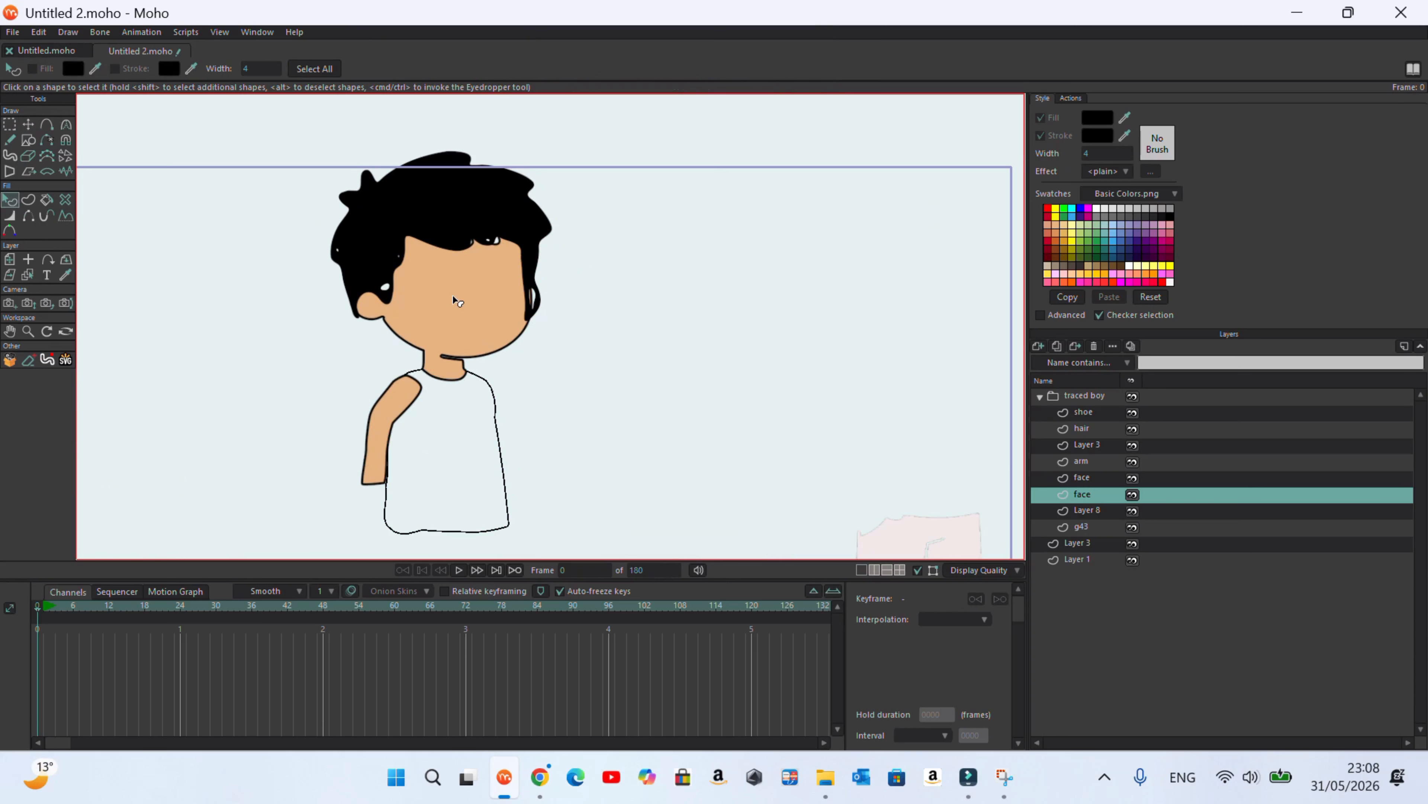
pyautogui.click(28, 199)
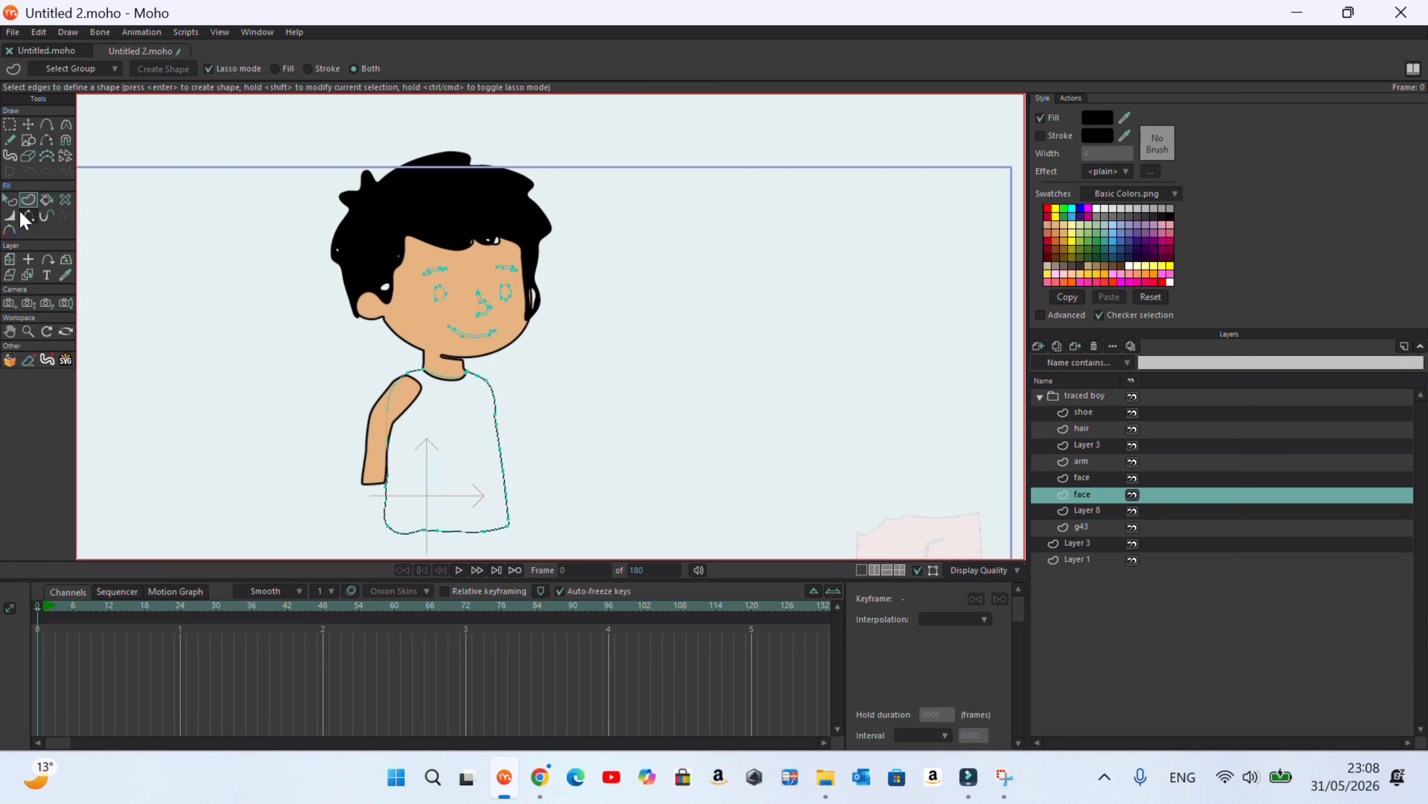
pyautogui.doubleClick(1093, 499)
pyautogui.write('ey')
pyautogui.press('Return')
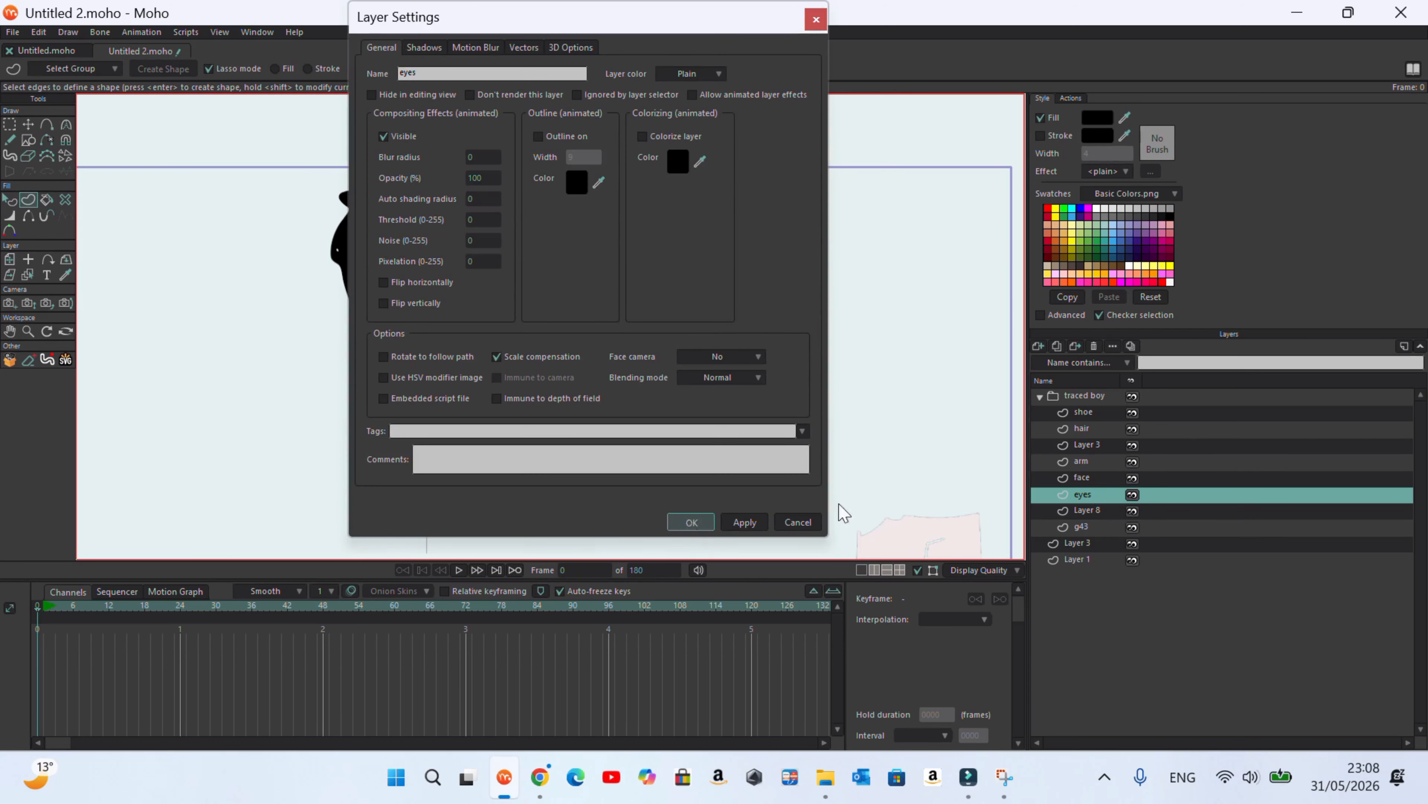
pyautogui.moveTo(1088, 495); pyautogui.dragTo(1090, 477)
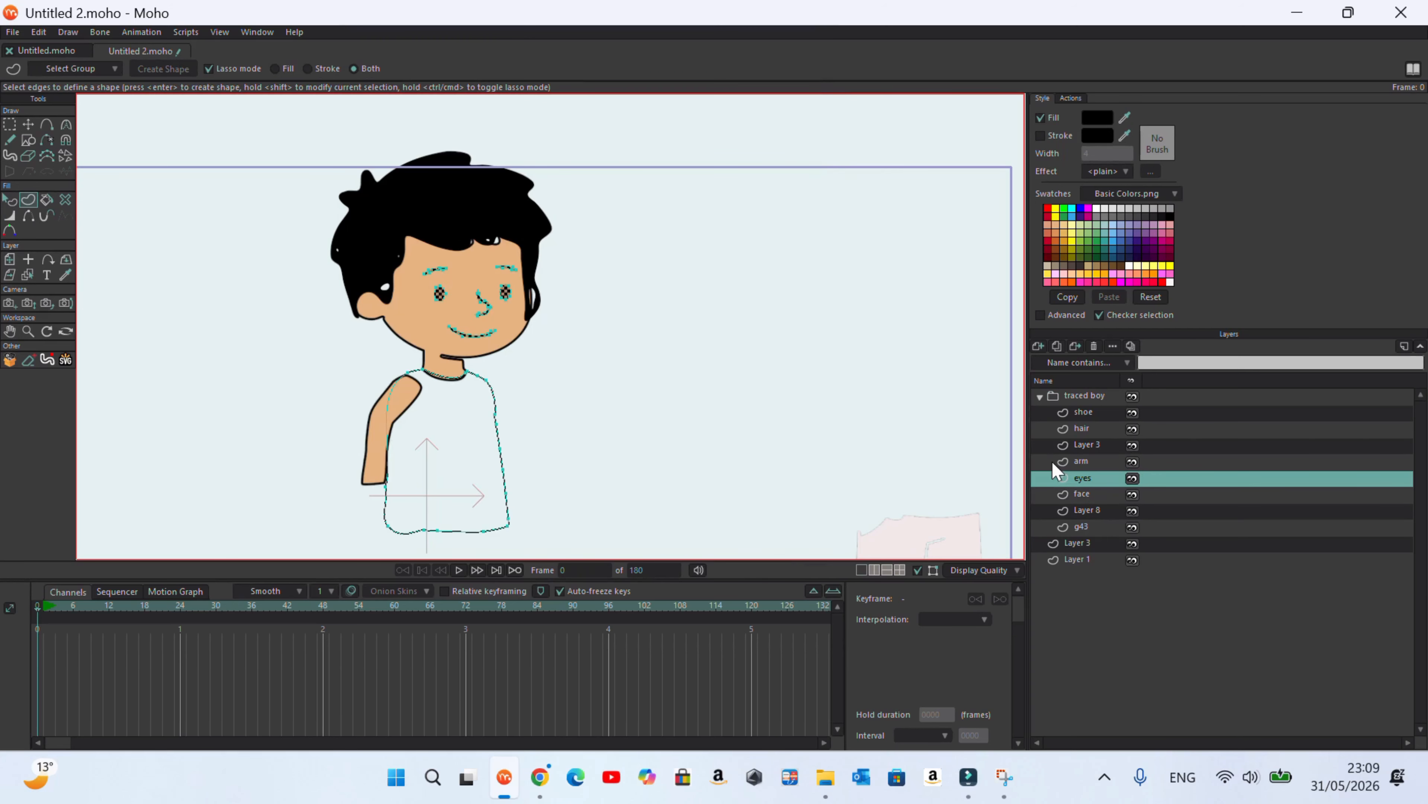
# Select the trousers' points in the g43 layer and move them just below the shirt
pyautogui.scroll(-5, 516, 323)
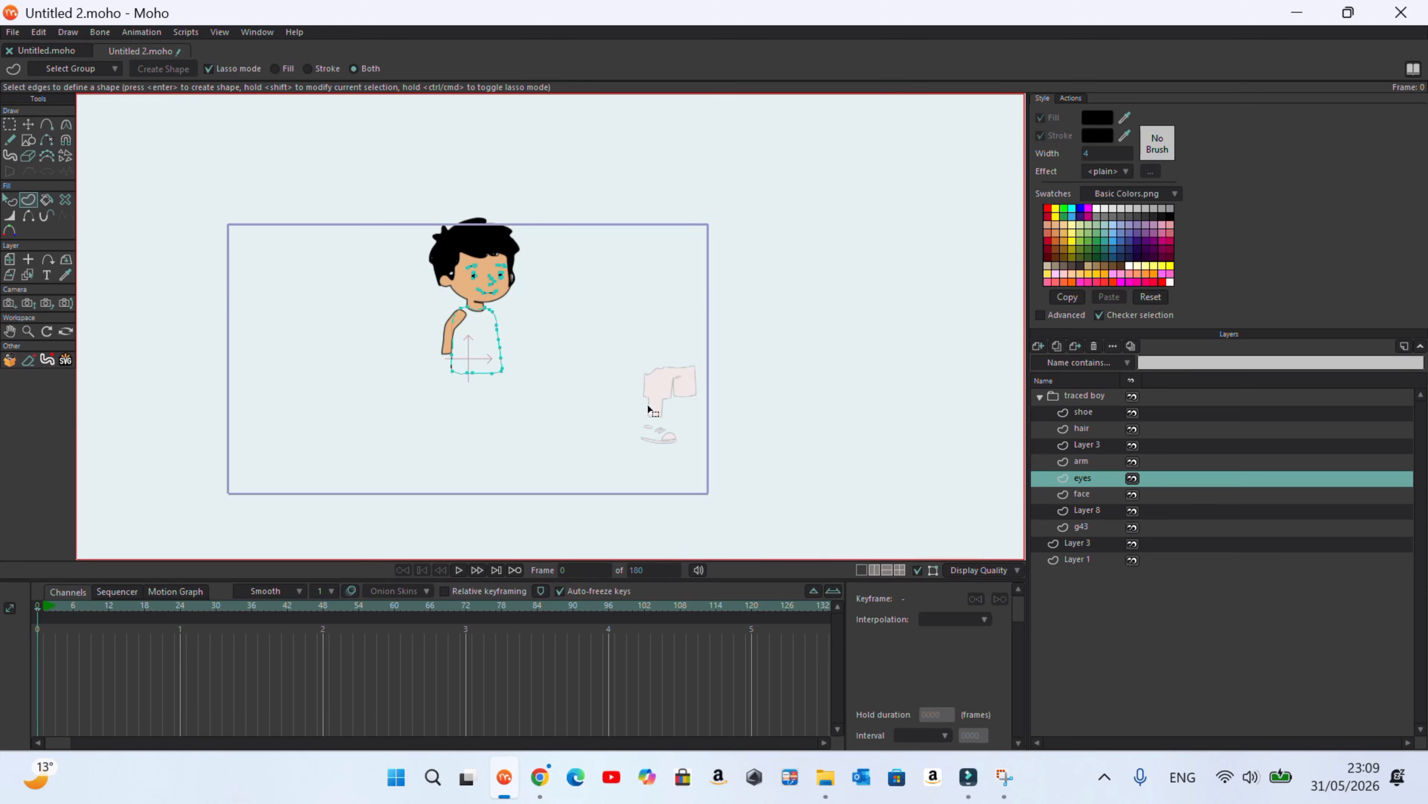
pyautogui.keyDown('ctrl'); pyautogui.keyDown('alt'); pyautogui.click(666, 384); pyautogui.keyUp('alt'); pyautogui.keyUp('ctrl')
pyautogui.click(28, 124)
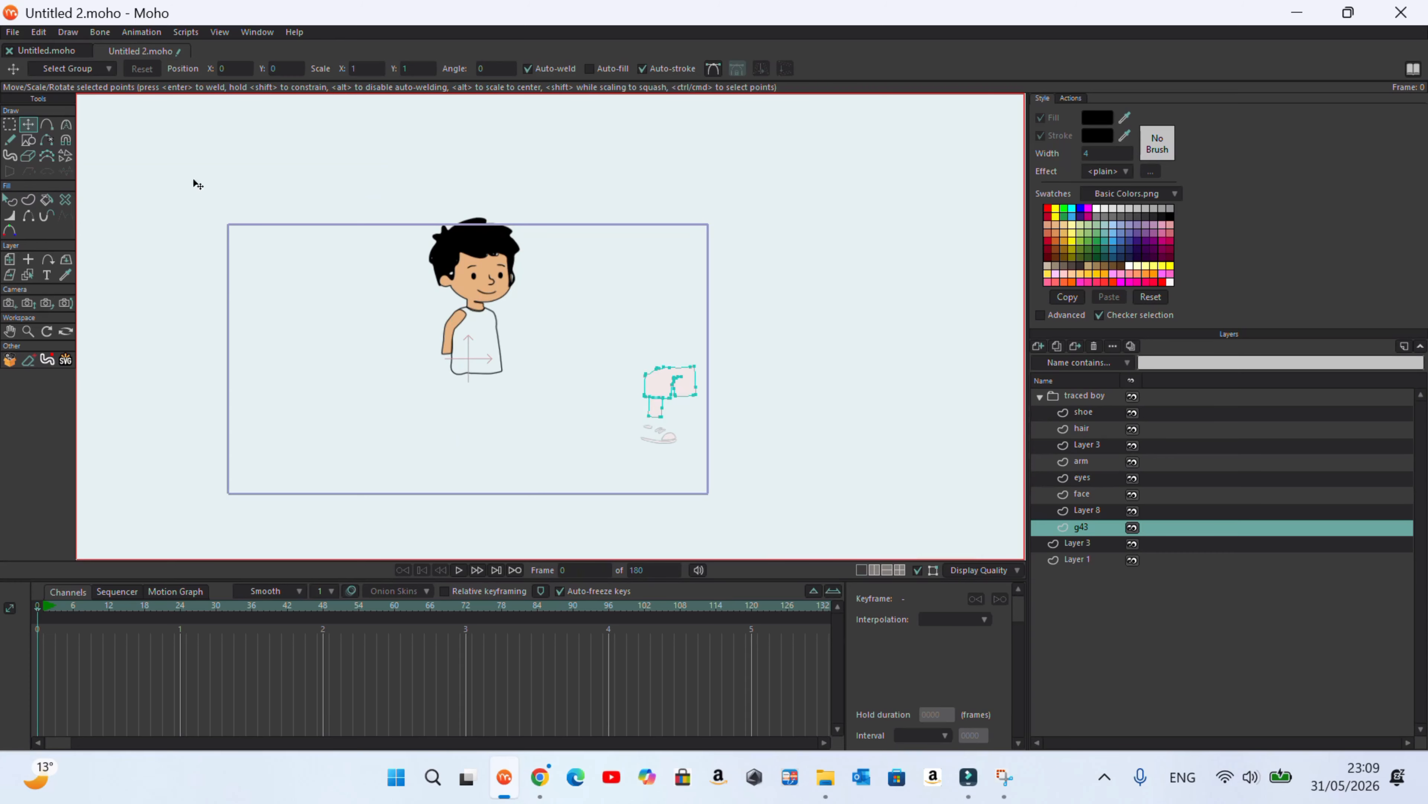
pyautogui.click(664, 389)
pyautogui.moveTo(663, 390); pyautogui.dragTo(473, 397)
# Delete the surplus points along the trousers' waist and shift the remaining ones to straighten the upper edge
pyautogui.scroll(1, 472, 396)
pyautogui.scroll(3, 472, 397)
pyautogui.scroll(3, 371, 366)
pyautogui.click(365, 364)
pyautogui.press('Delete')
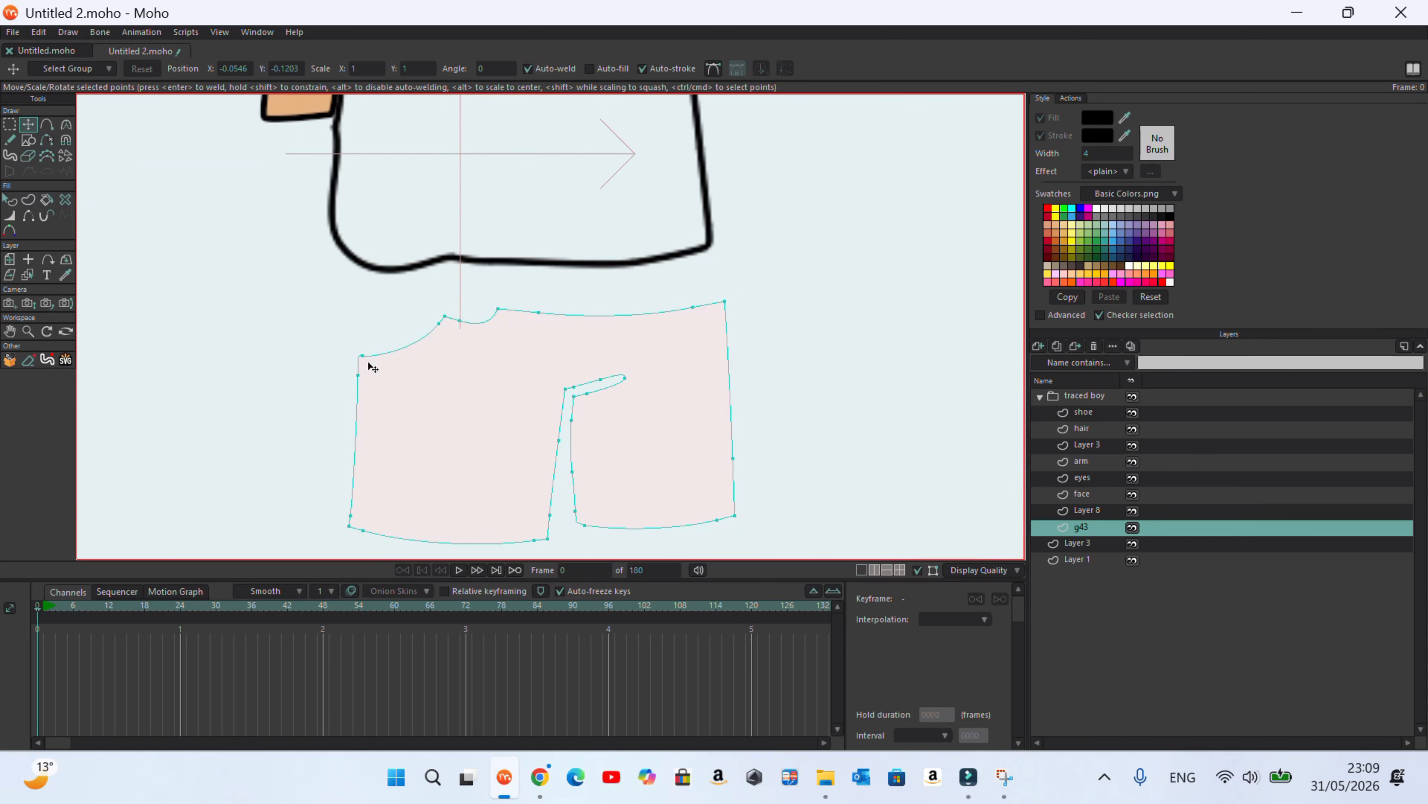
pyautogui.moveTo(366, 360); pyautogui.dragTo(365, 354)
pyautogui.moveTo(444, 319); pyautogui.dragTo(411, 307)
pyautogui.press('Delete')
pyautogui.press('Delete')
pyautogui.moveTo(363, 353); pyautogui.dragTo(387, 304)
pyautogui.press('Delete')
pyautogui.press('Delete')
pyautogui.moveTo(361, 378); pyautogui.dragTo(369, 359)
pyautogui.moveTo(499, 309); pyautogui.dragTo(374, 354)
pyautogui.press('Delete')
pyautogui.moveTo(693, 306); pyautogui.dragTo(687, 302)
# Delete the extra crease points at the trousers' crotch so a simple notch separates the two legs
pyautogui.moveTo(625, 378); pyautogui.dragTo(612, 379)
pyautogui.press('Delete')
pyautogui.click(588, 393)
pyautogui.press('Delete')
pyautogui.press('Delete')
pyautogui.click(574, 396)
pyautogui.press('Delete')
pyautogui.click(572, 419)
pyautogui.press('Delete')
pyautogui.scroll(-3, 478, 351)
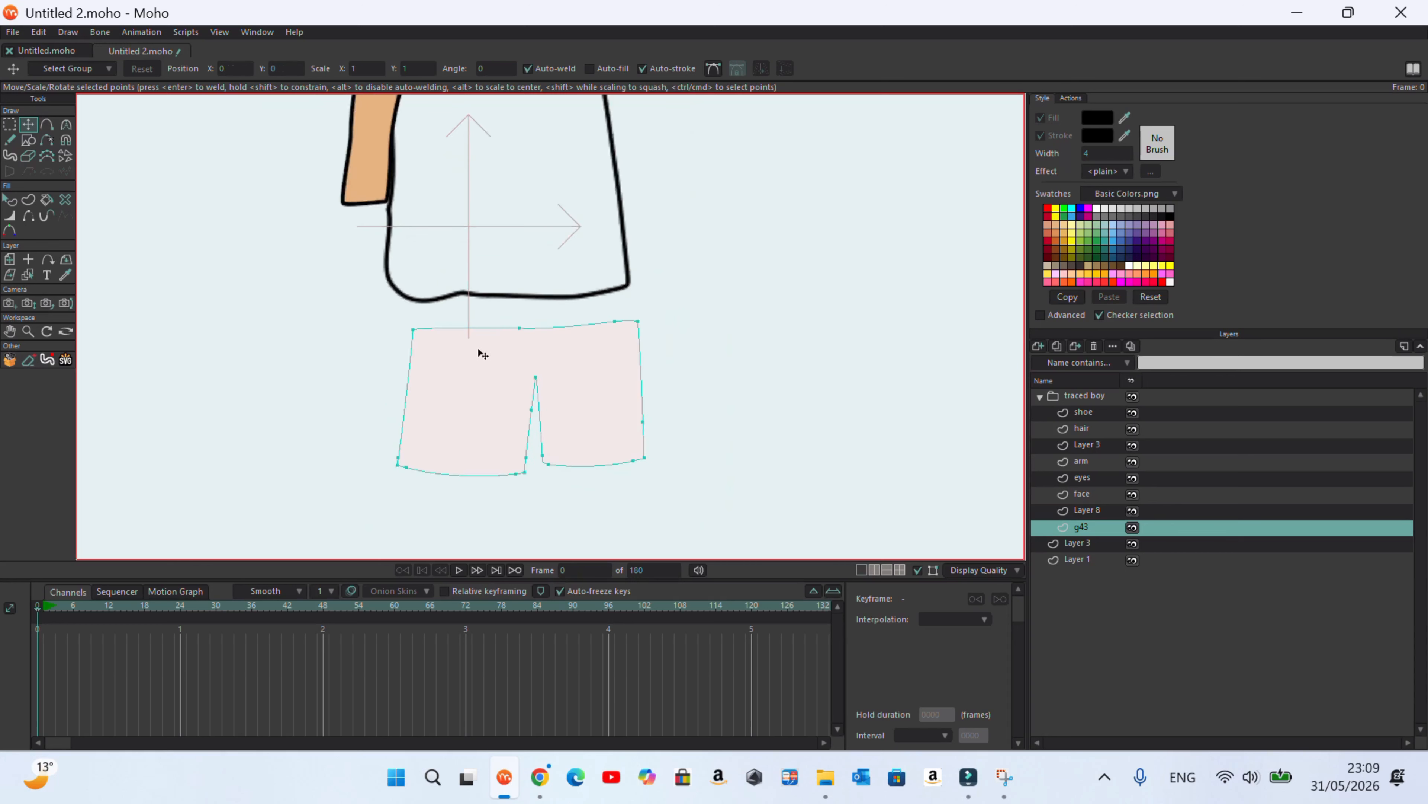
# Move the whole trousers shape up to the shirt's hem and turn on its black stroke
pyautogui.hotkey('ctrl', 'a')
pyautogui.moveTo(547, 362); pyautogui.dragTo(531, 334)
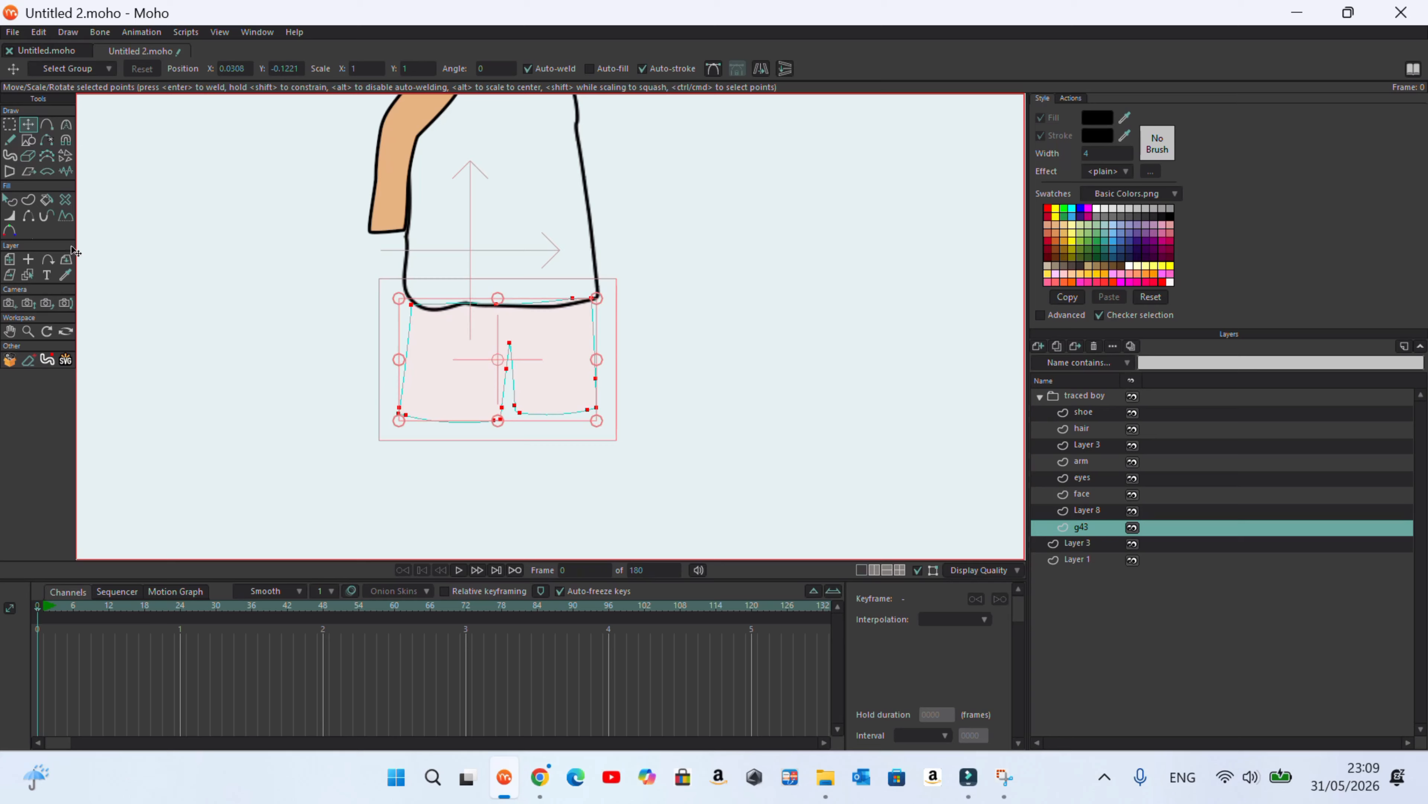
pyautogui.click(10, 200)
pyautogui.click(486, 337)
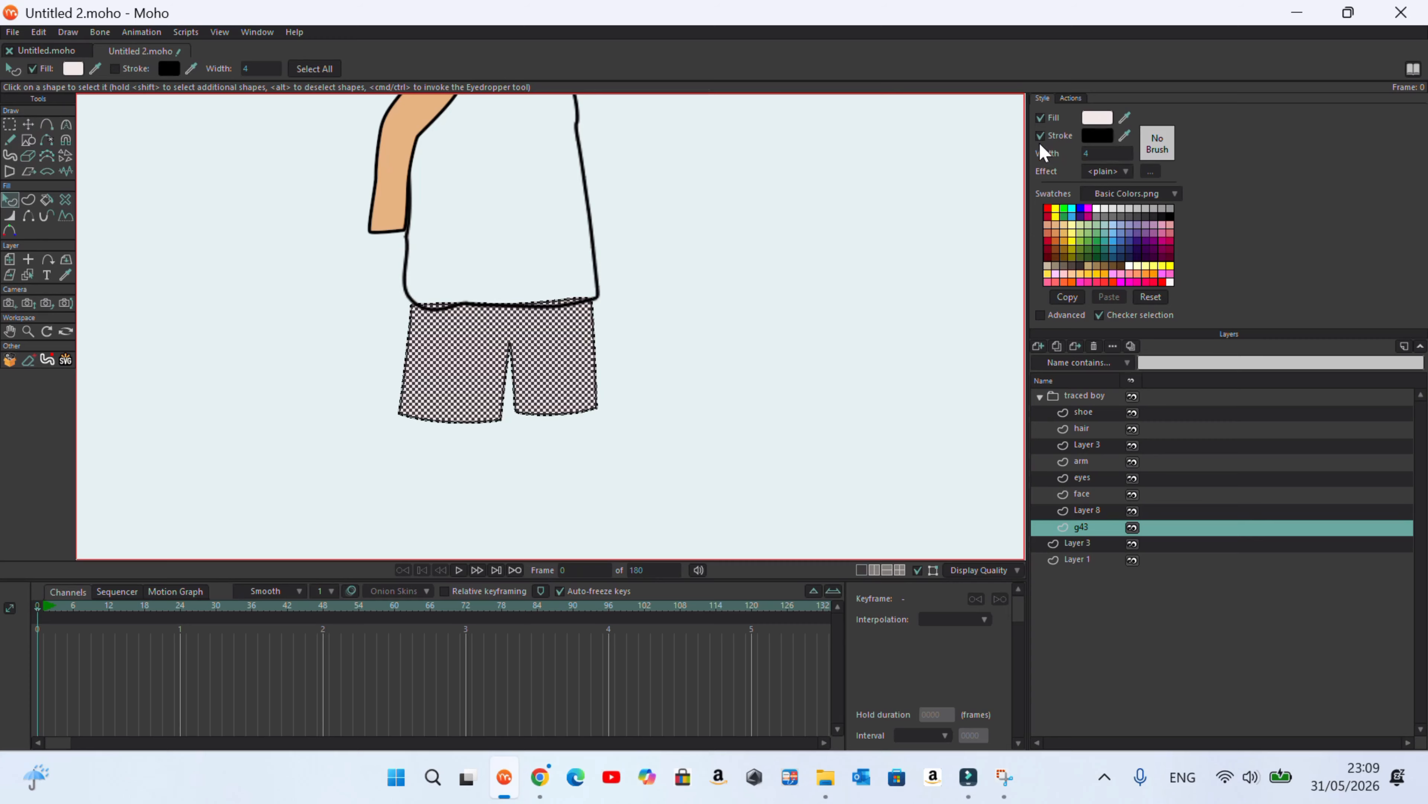
# Enlarge the trousers slightly and set their fill to black
pyautogui.click(29, 124)
pyautogui.moveTo(599, 419); pyautogui.dragTo(616, 433)
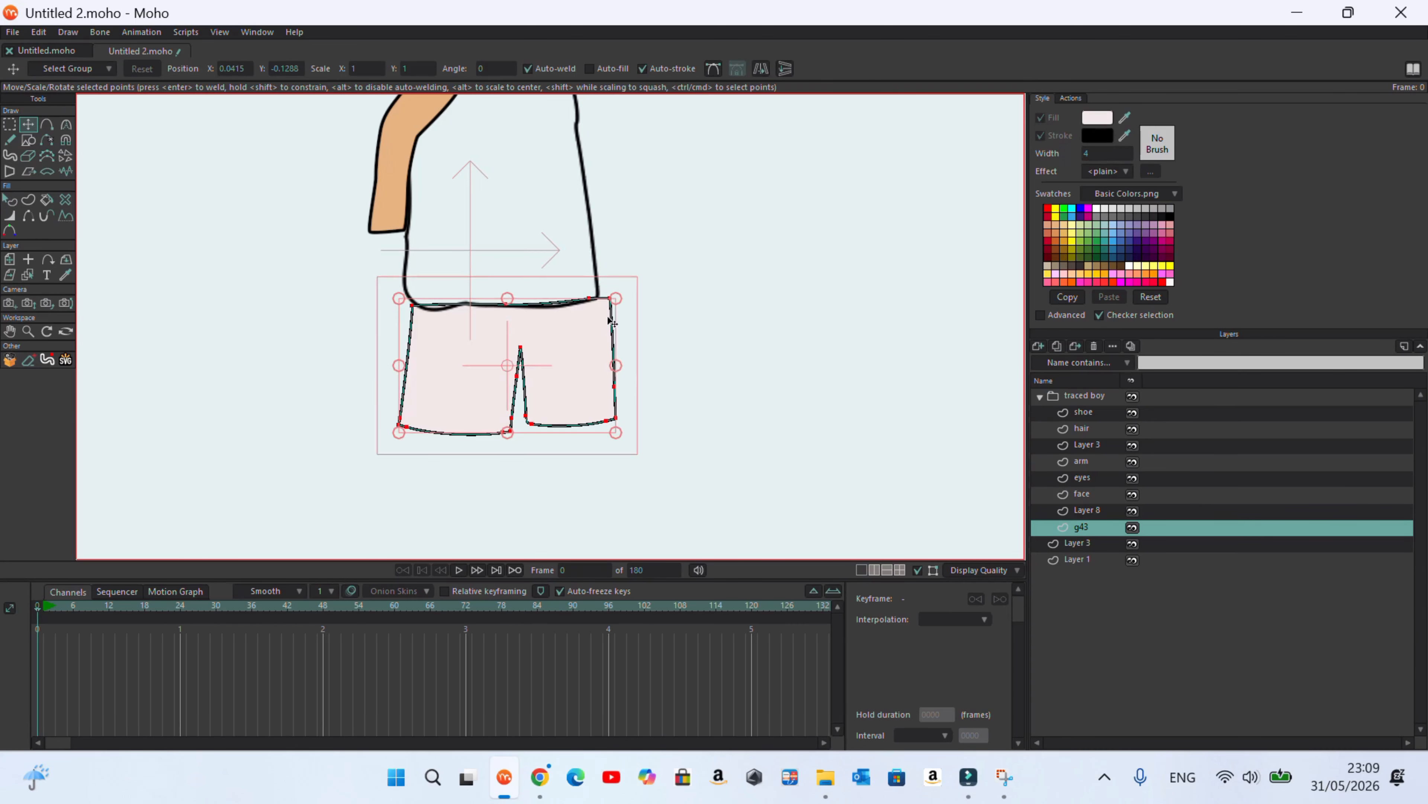
pyautogui.click(6, 203)
pyautogui.click(438, 345)
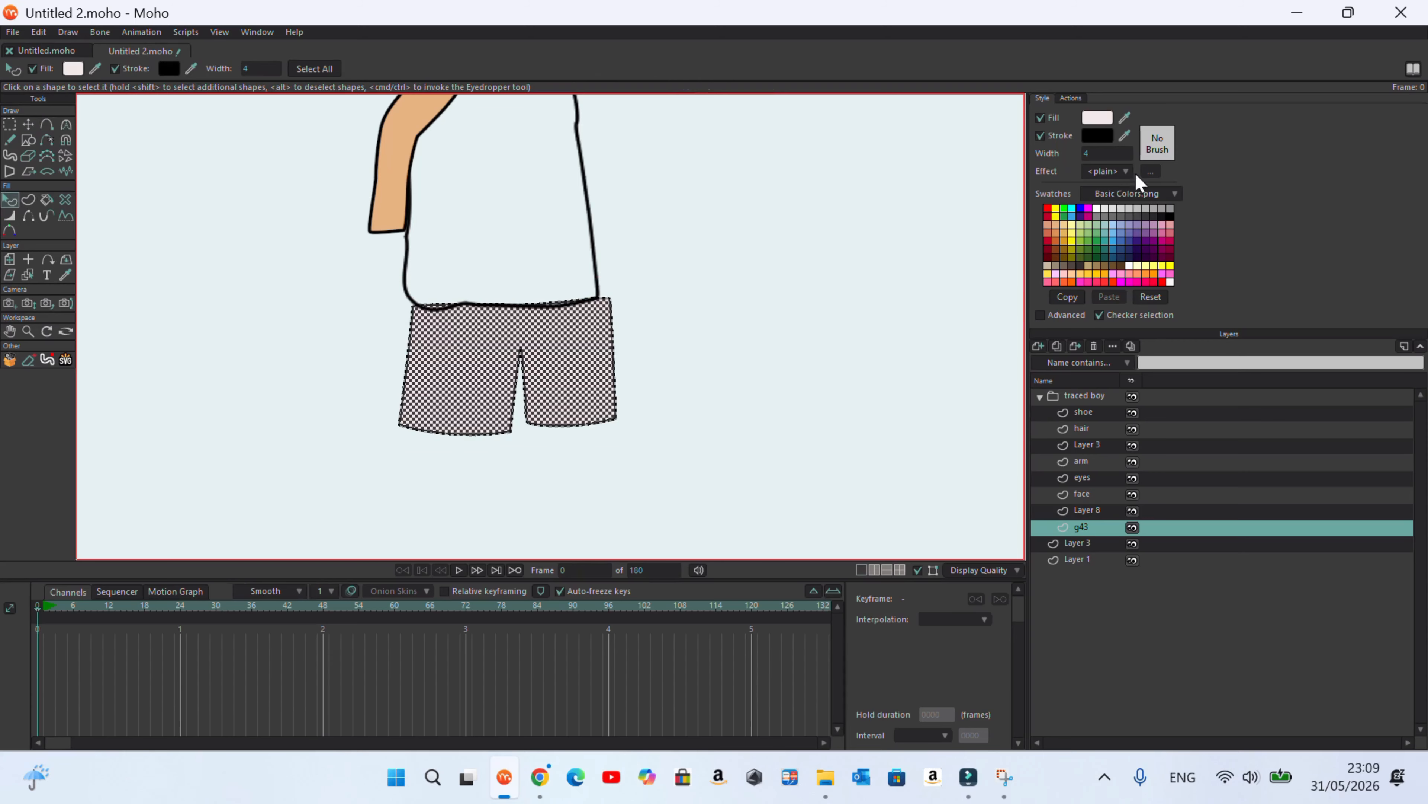
pyautogui.moveTo(1125, 119); pyautogui.dragTo(1100, 136)
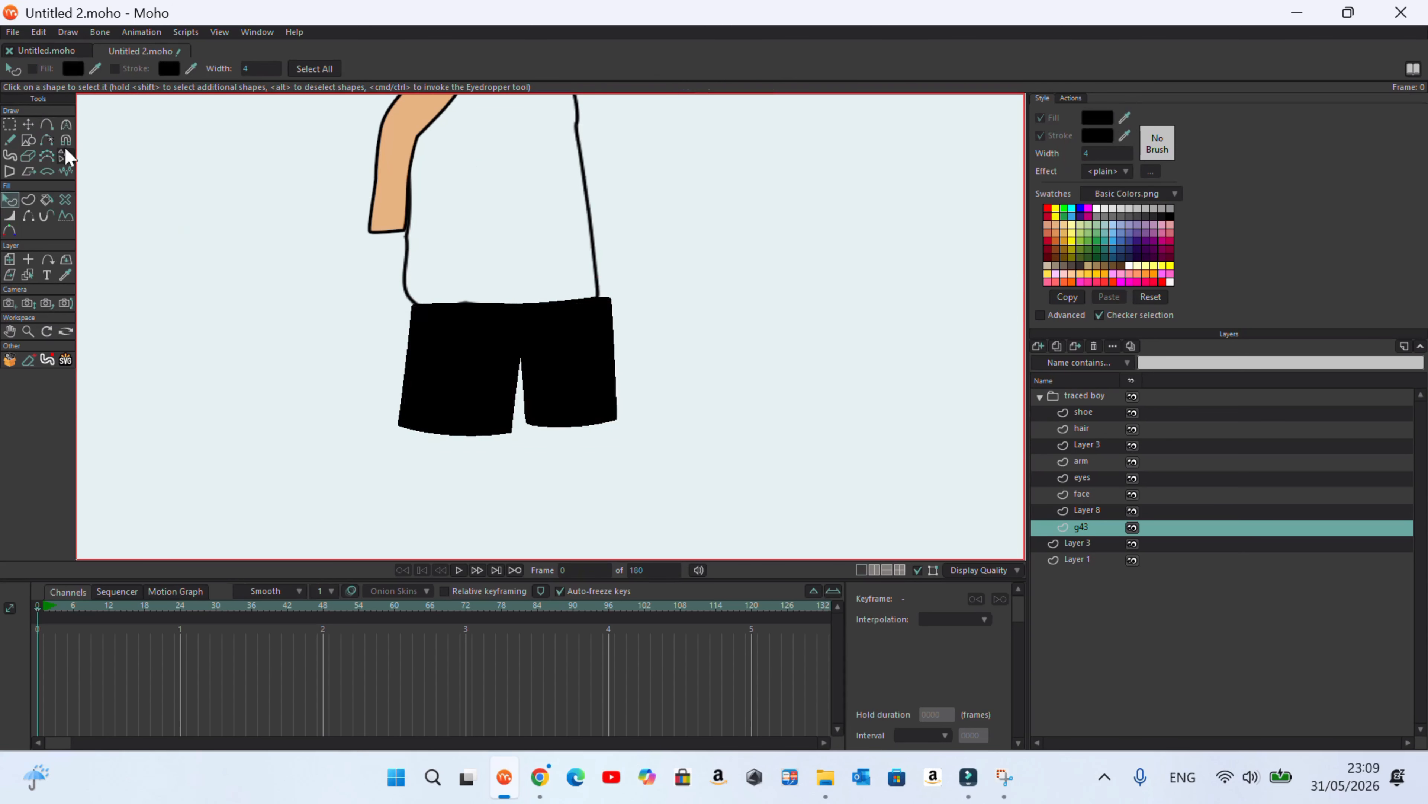
# Narrow the trousers to about the shirt's width and try moving them up over its hem
pyautogui.click(30, 126)
pyautogui.moveTo(622, 370); pyautogui.dragTo(603, 394)
pyautogui.moveTo(467, 350); pyautogui.dragTo(461, 333)
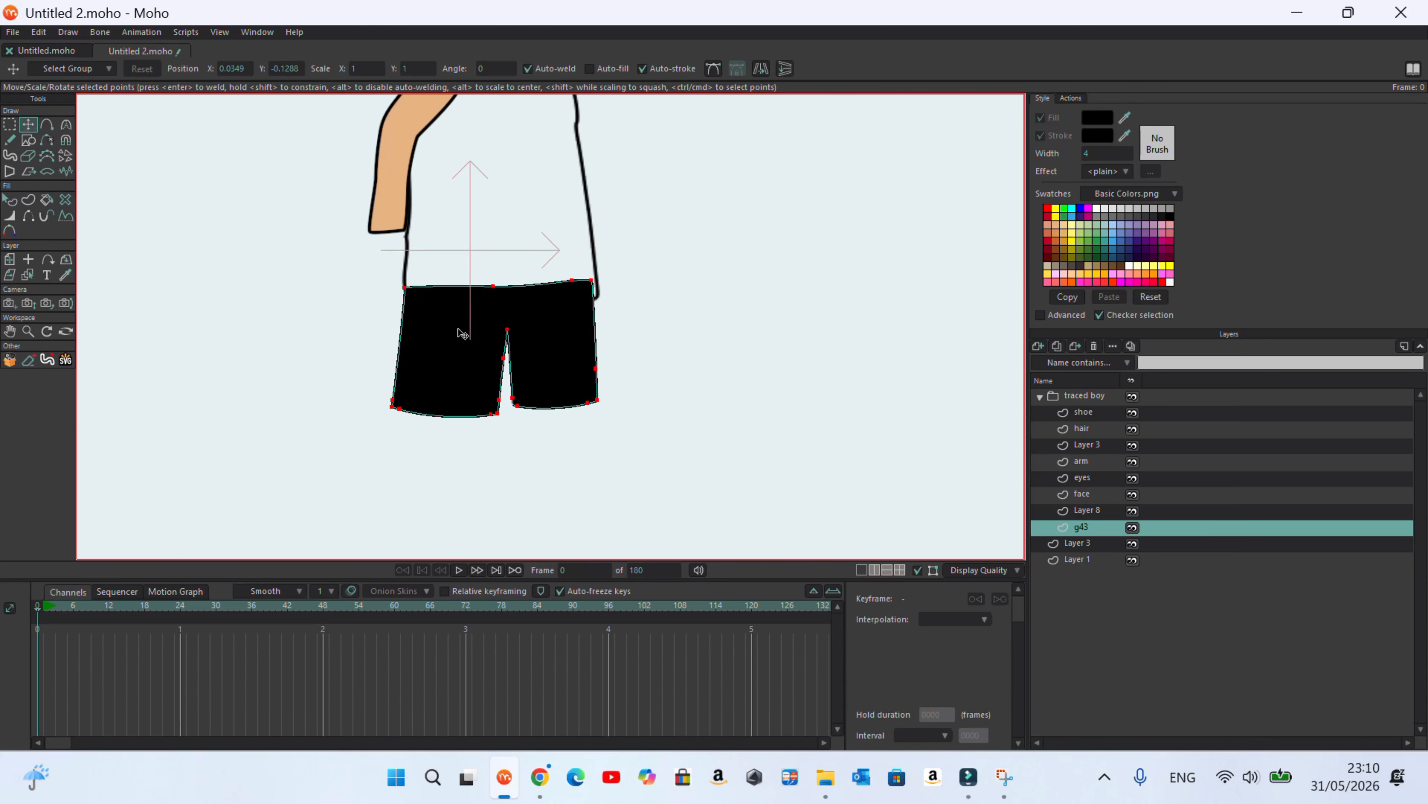
# Rename the g43 layer as trousers and undo the last move of the trousers
pyautogui.doubleClick(1101, 527)
pyautogui.write('trouser')
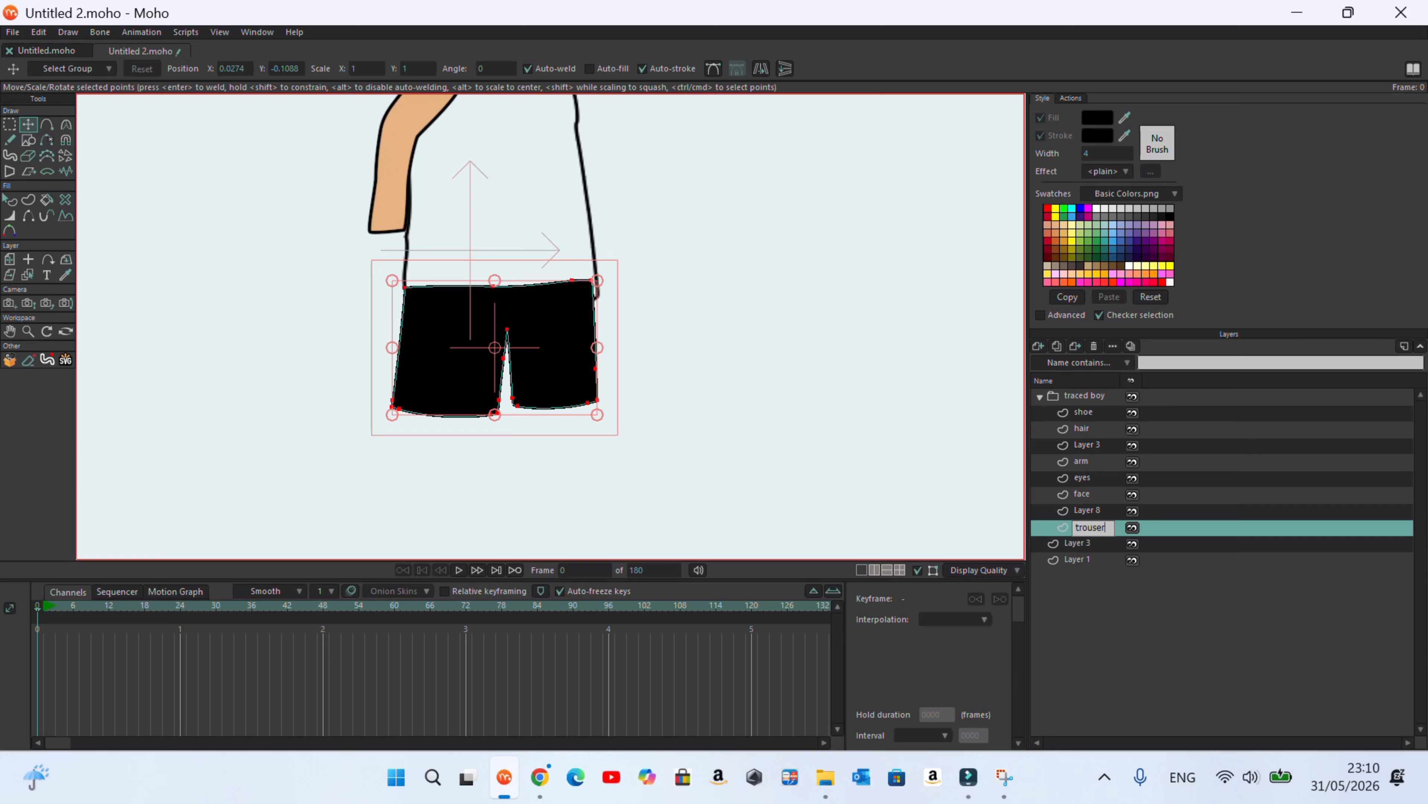
pyautogui.write('s')
pyautogui.press('Return')
pyautogui.hotkey('ctrl', 'z')
# Select the stray leg piece in the trousers layer and cut it out
pyautogui.scroll(-5, 696, 375)
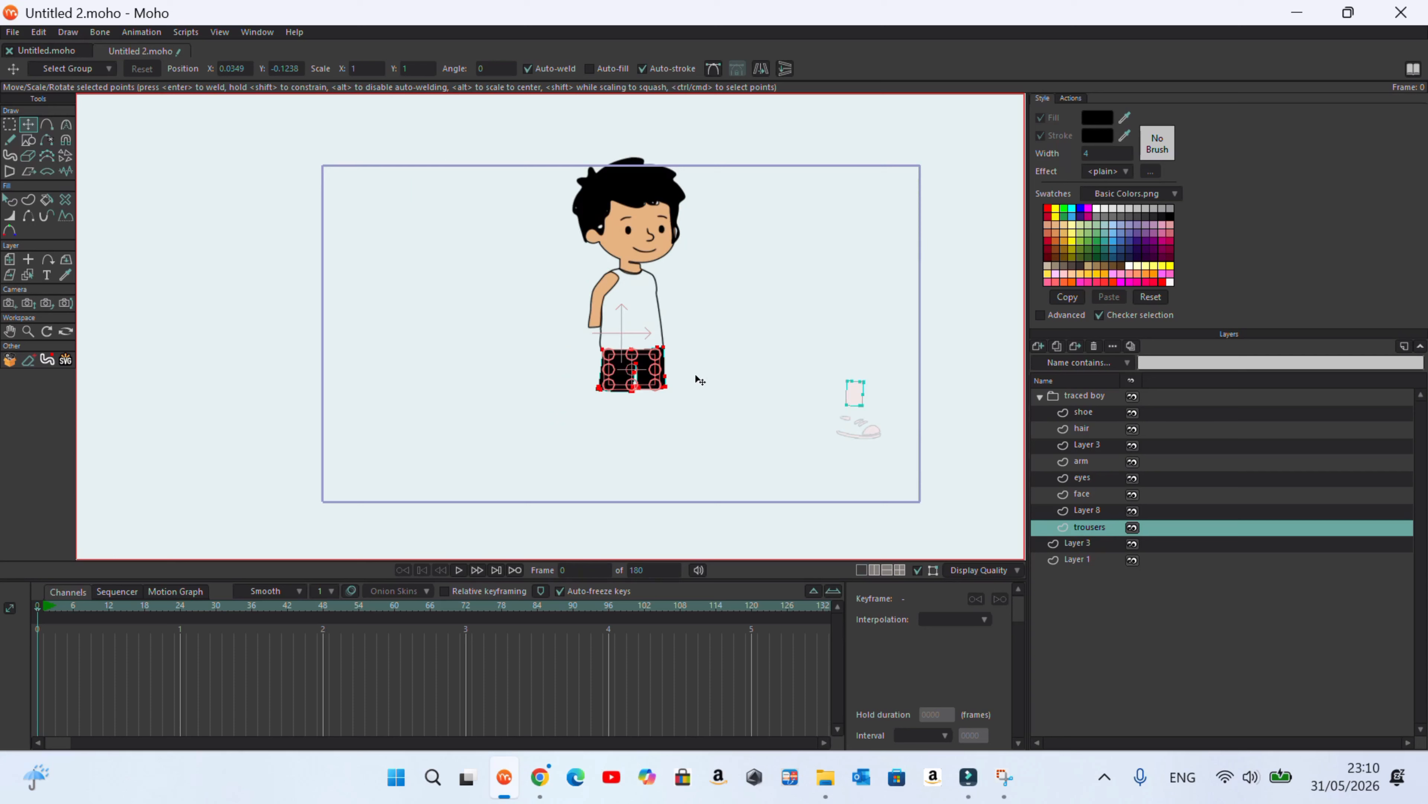
pyautogui.click(865, 401)
pyautogui.press('Delete')
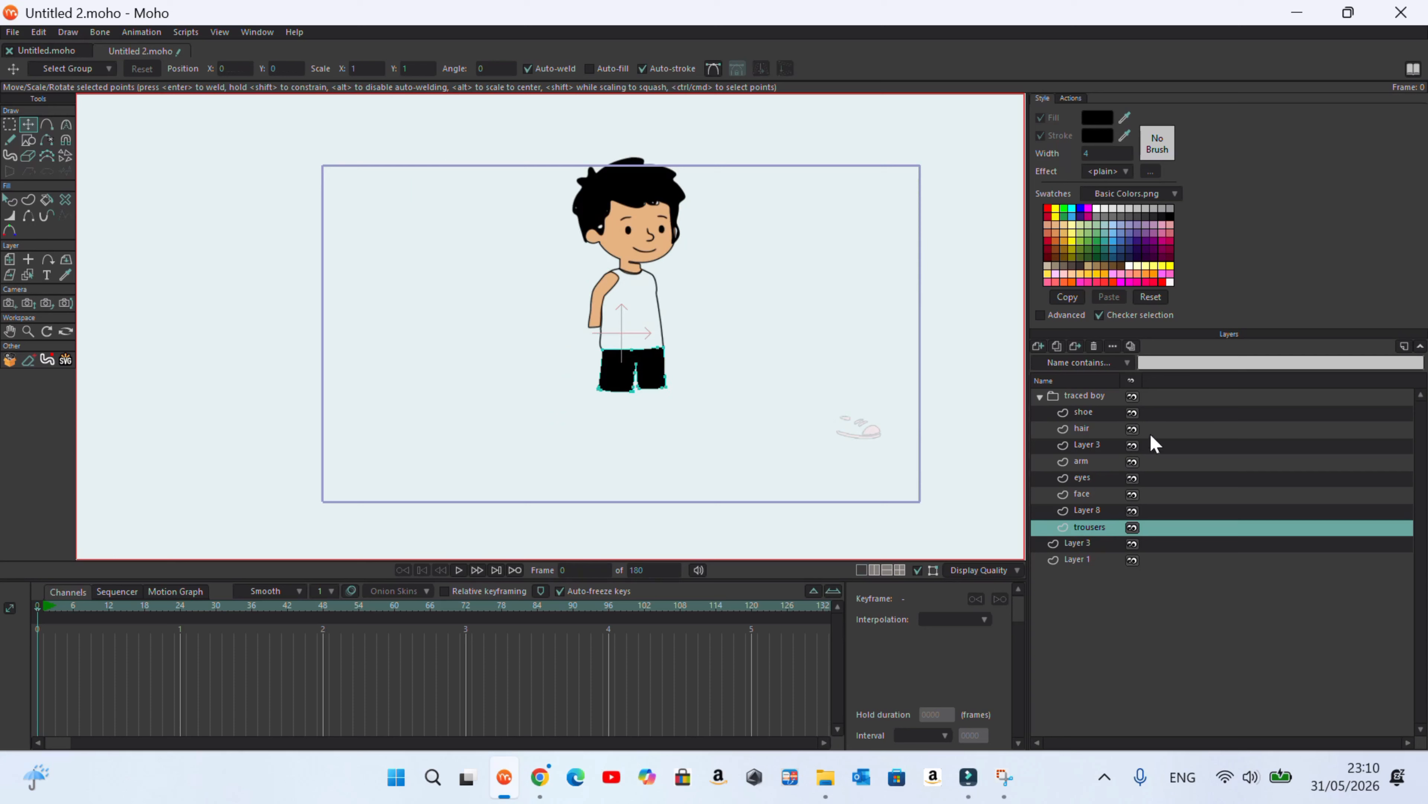
# Create a new vector layer, paste the leg into it and move the leg beneath the left trouser leg
pyautogui.click(1041, 344)
pyautogui.click(1068, 361)
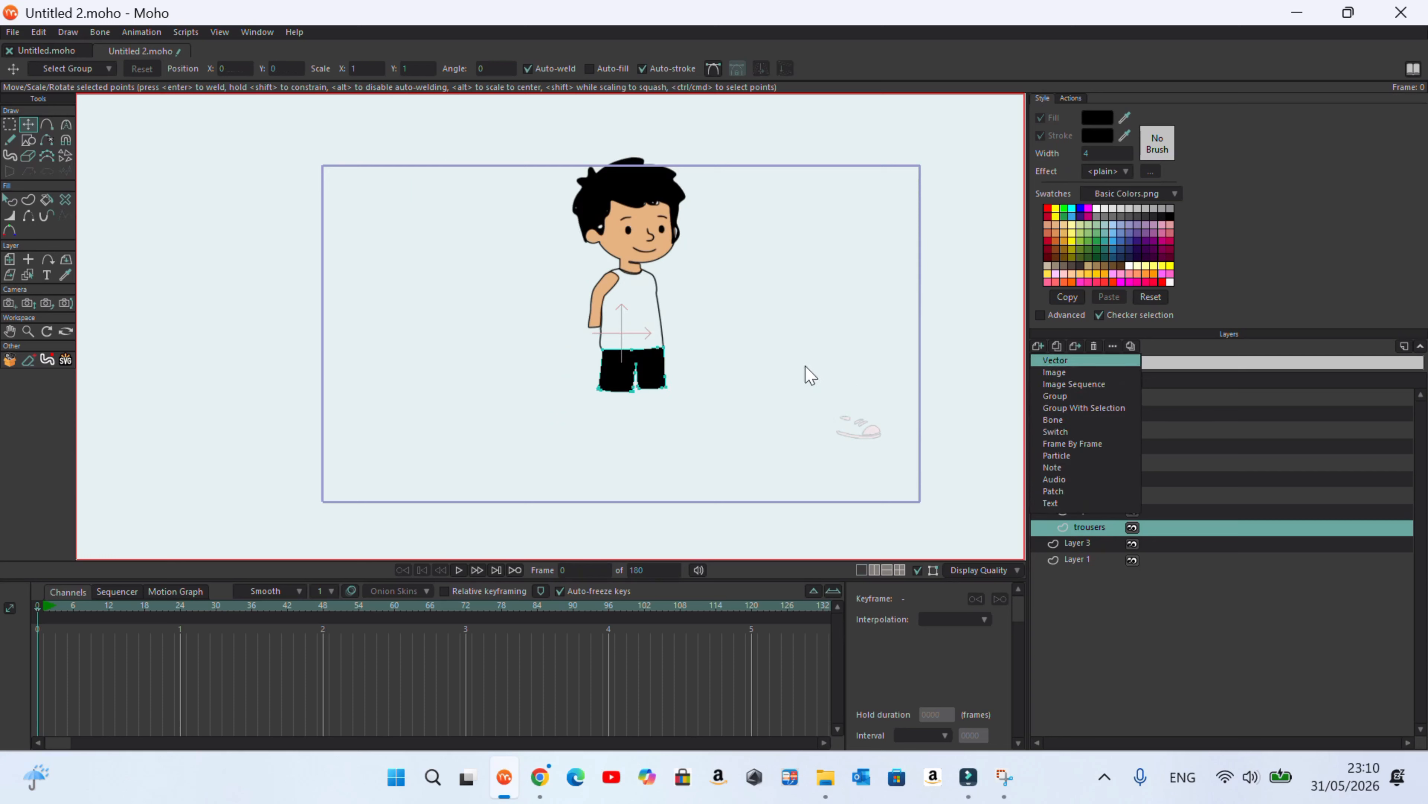
pyautogui.hotkey('ctrl', 'v')
pyautogui.scroll(5, 850, 425)
pyautogui.moveTo(890, 360); pyautogui.dragTo(176, 388)
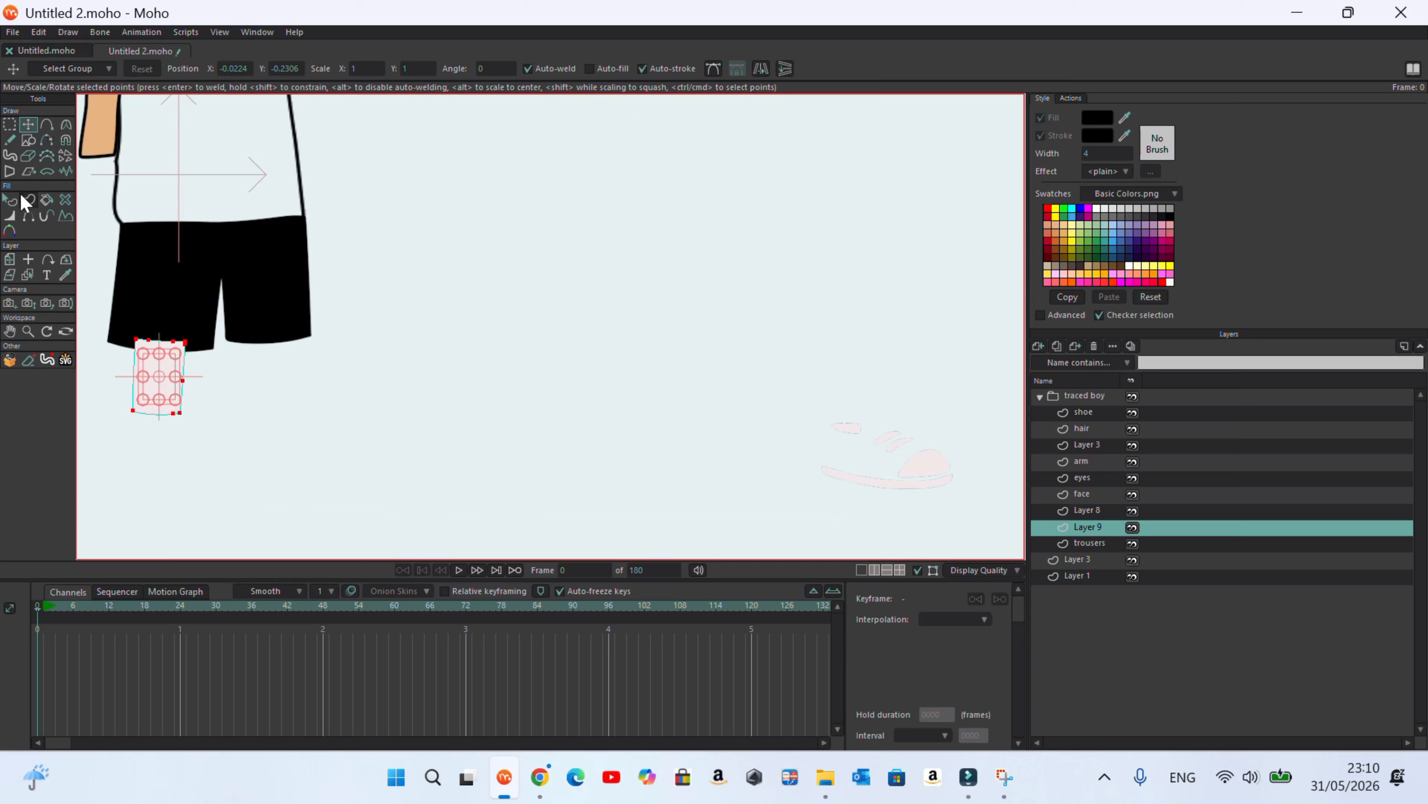
# Fill the leg shape with the arm's skin color and turn on its black stroke
pyautogui.click(12, 202)
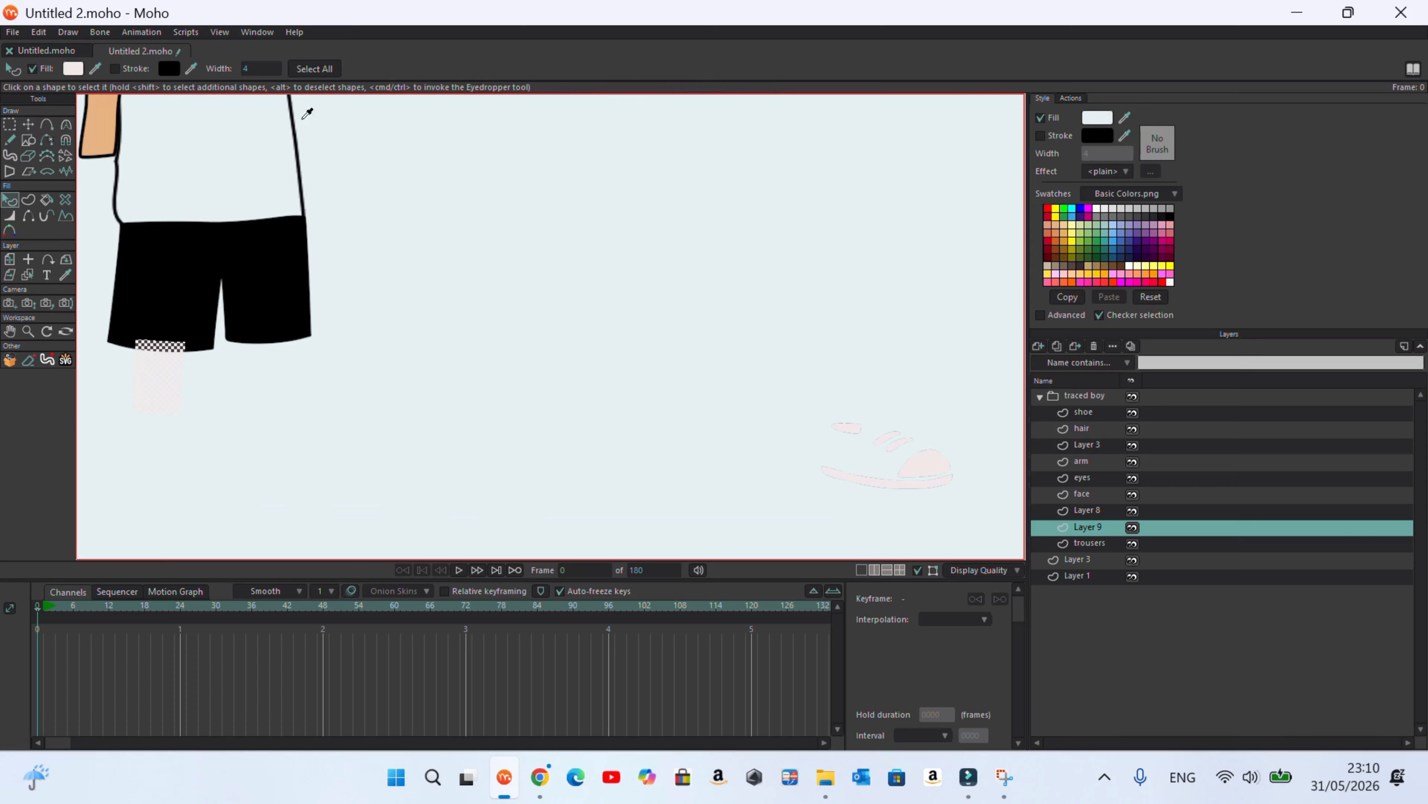
pyautogui.keyDown('ctrl'); pyautogui.click(96, 115); pyautogui.keyUp('ctrl')
pyautogui.click(1041, 135)
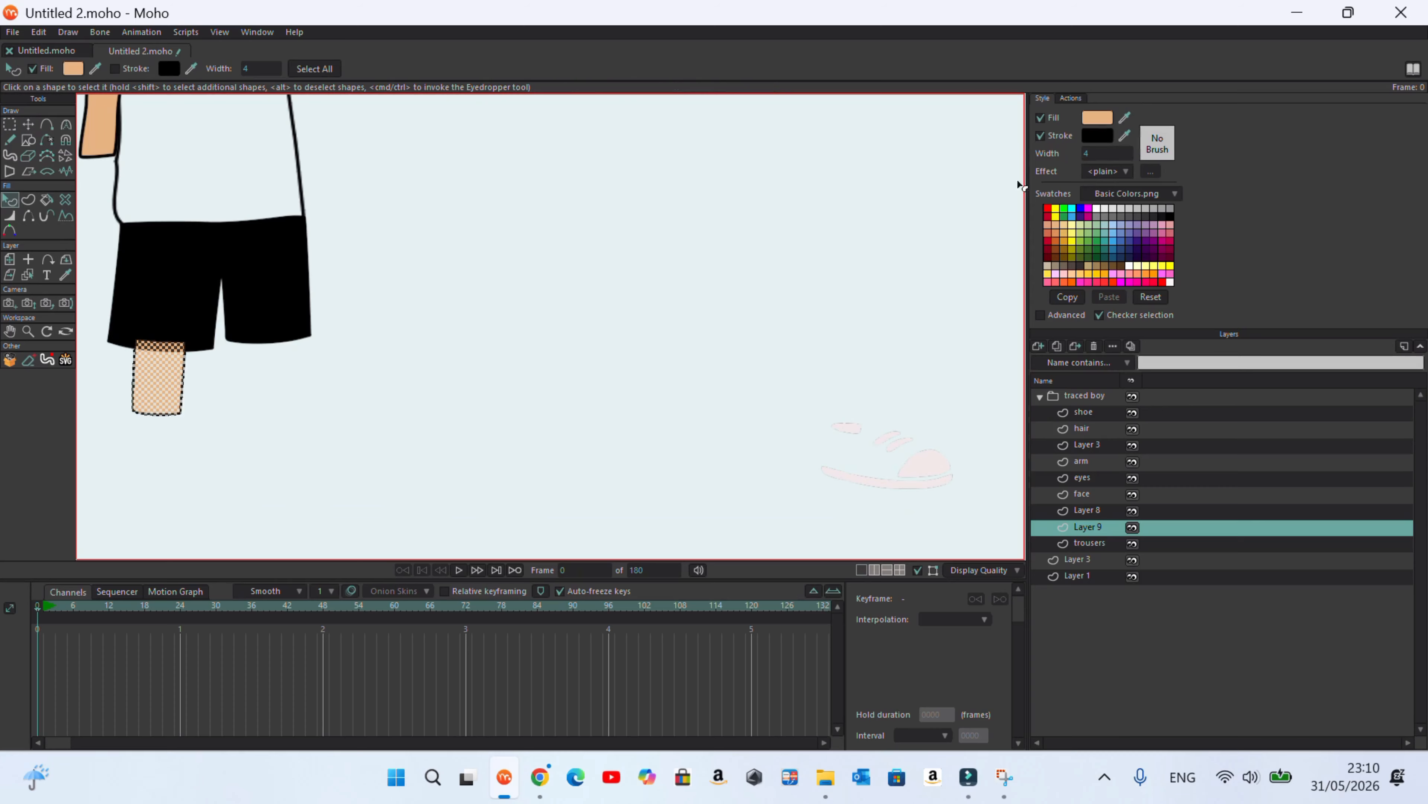
# Lengthen the leg downward and position it under the trouser leg's lower edge
pyautogui.scroll(-2, 968, 263)
pyautogui.click(32, 127)
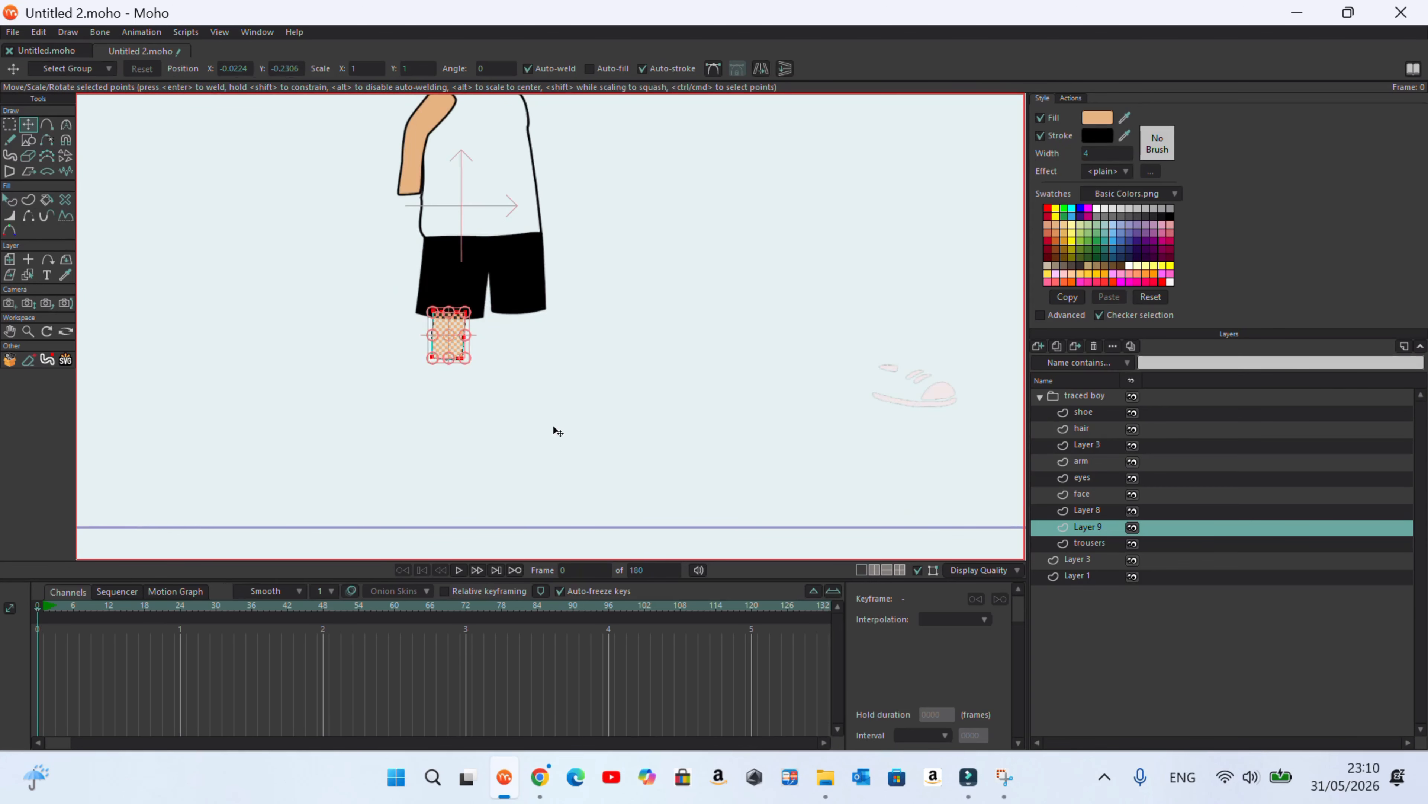
pyautogui.moveTo(461, 342); pyautogui.dragTo(456, 386)
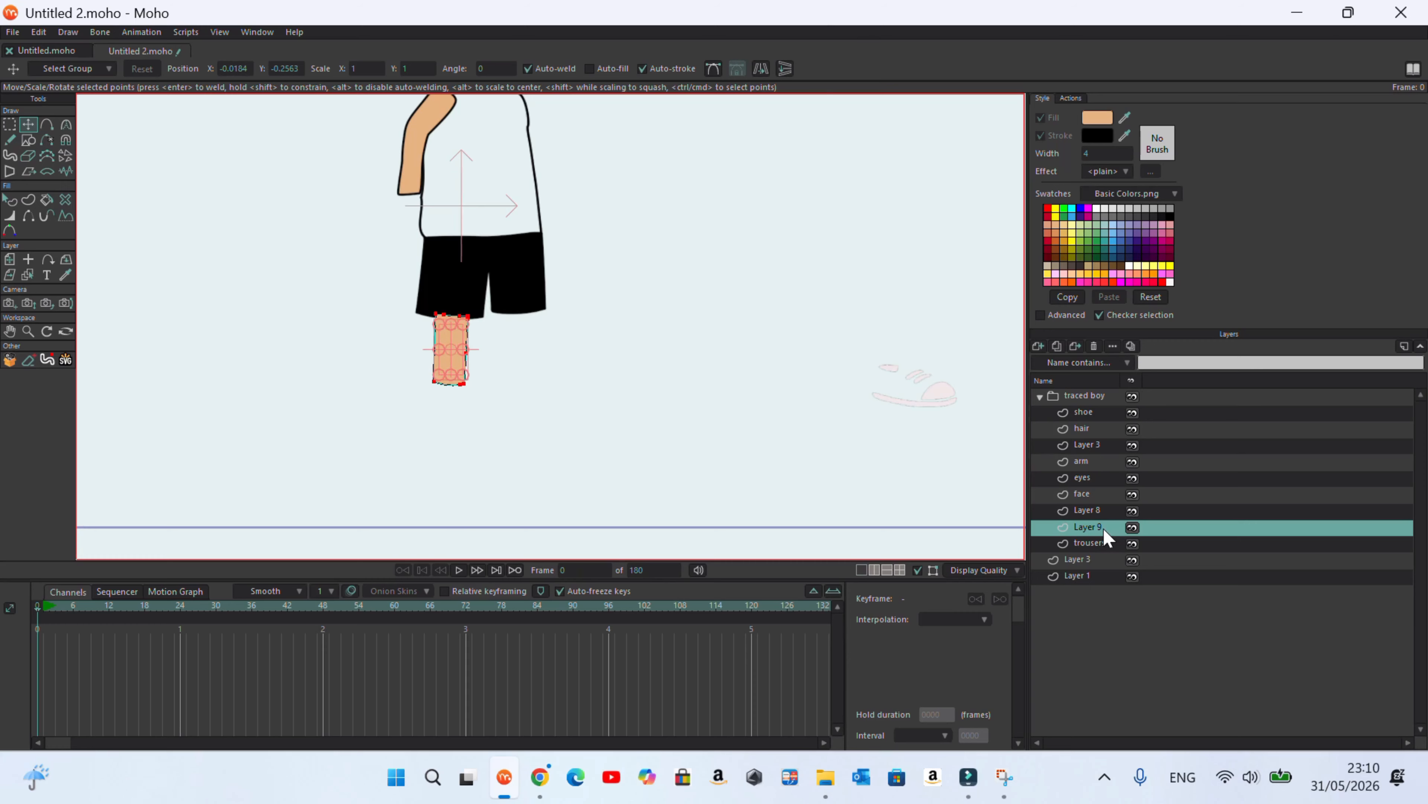
# Rename the new layer containing the leg as leg
pyautogui.doubleClick(1088, 526)
pyautogui.write('leg')
pyautogui.click(691, 522)
# Duplicate the leg layer and move the copied leg beneath the other trouser leg
pyautogui.rightClick(1088, 526)
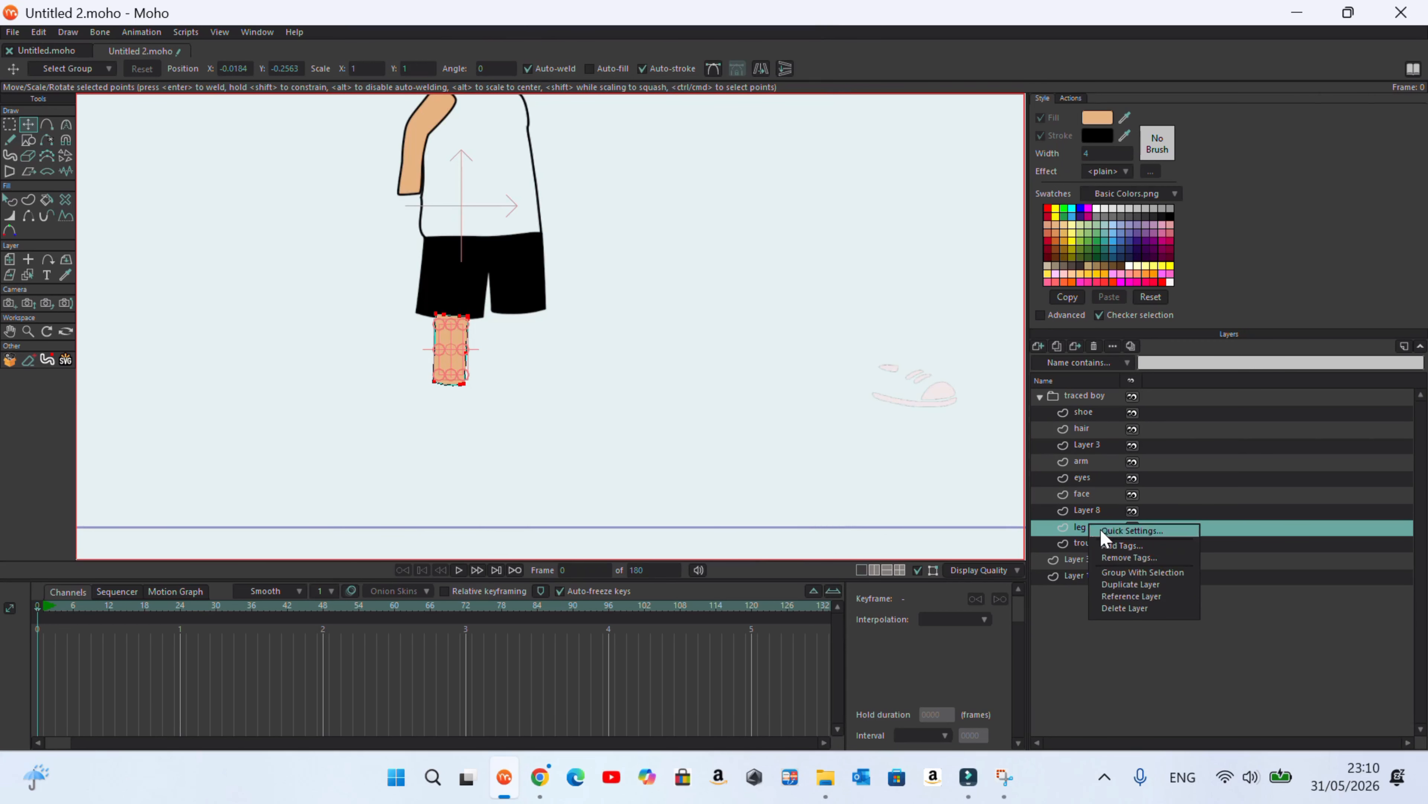
pyautogui.click(1130, 584)
pyautogui.moveTo(462, 344); pyautogui.dragTo(529, 336)
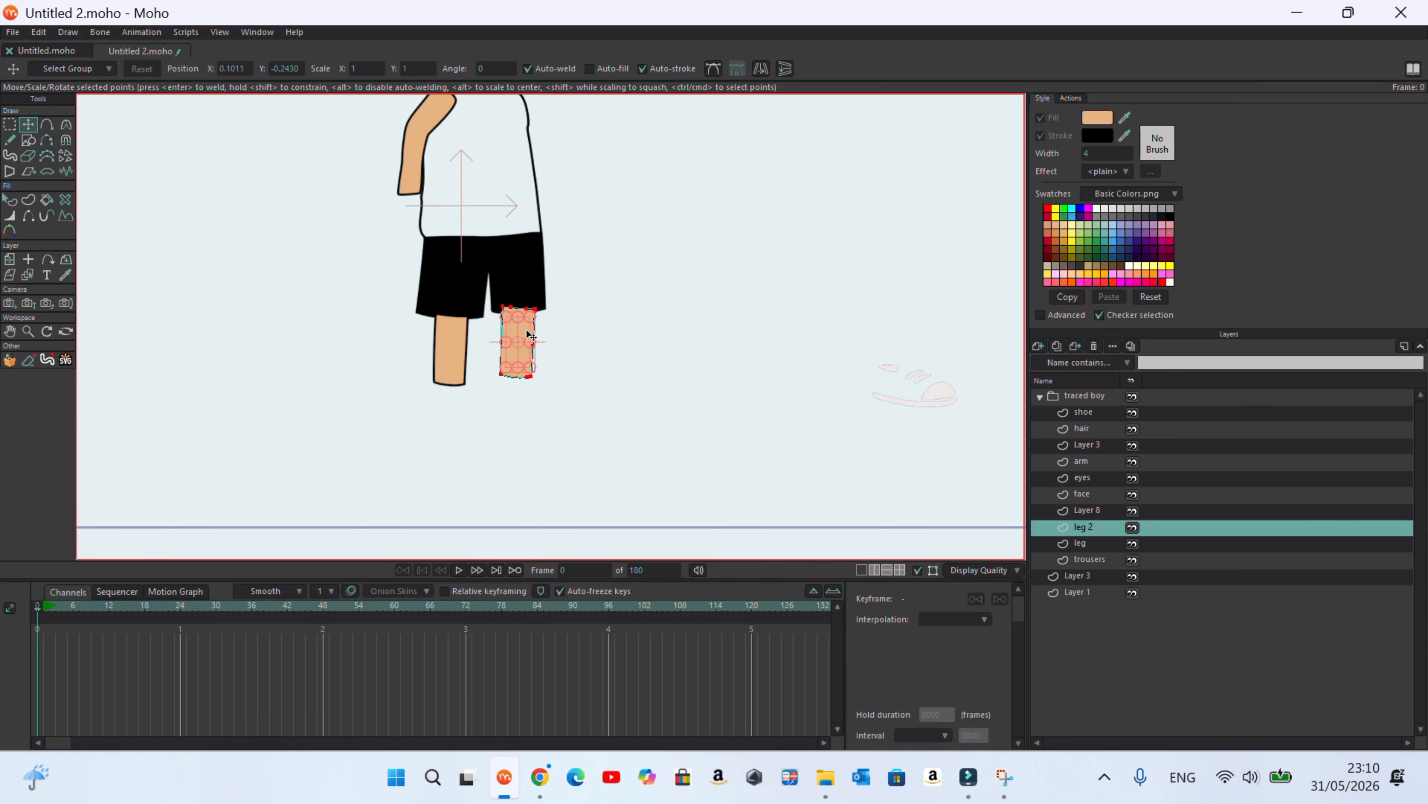
pyautogui.scroll(-3, 532, 362)
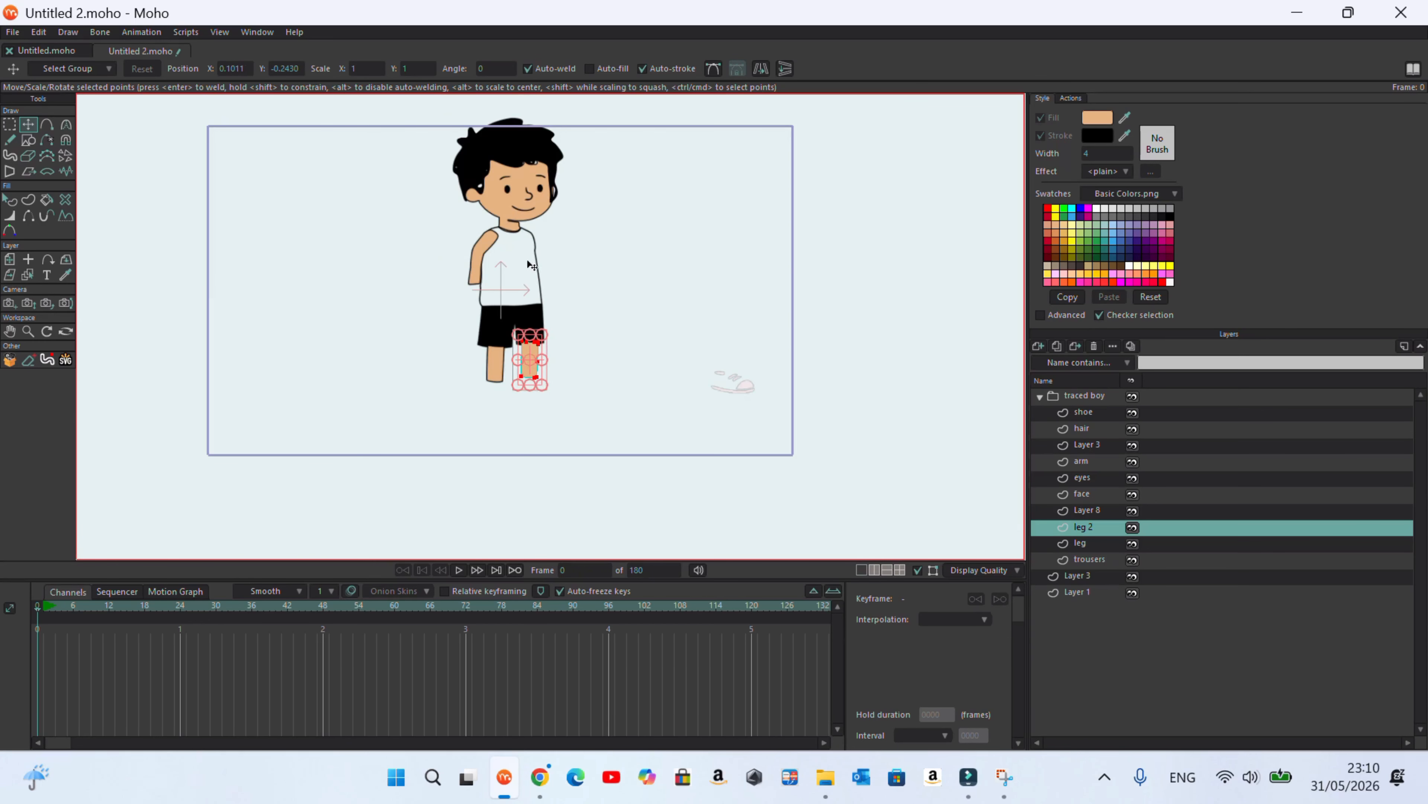
# Duplicate the arm layer and move the copied arm across to the shirt's other shoulder
pyautogui.click(481, 246)
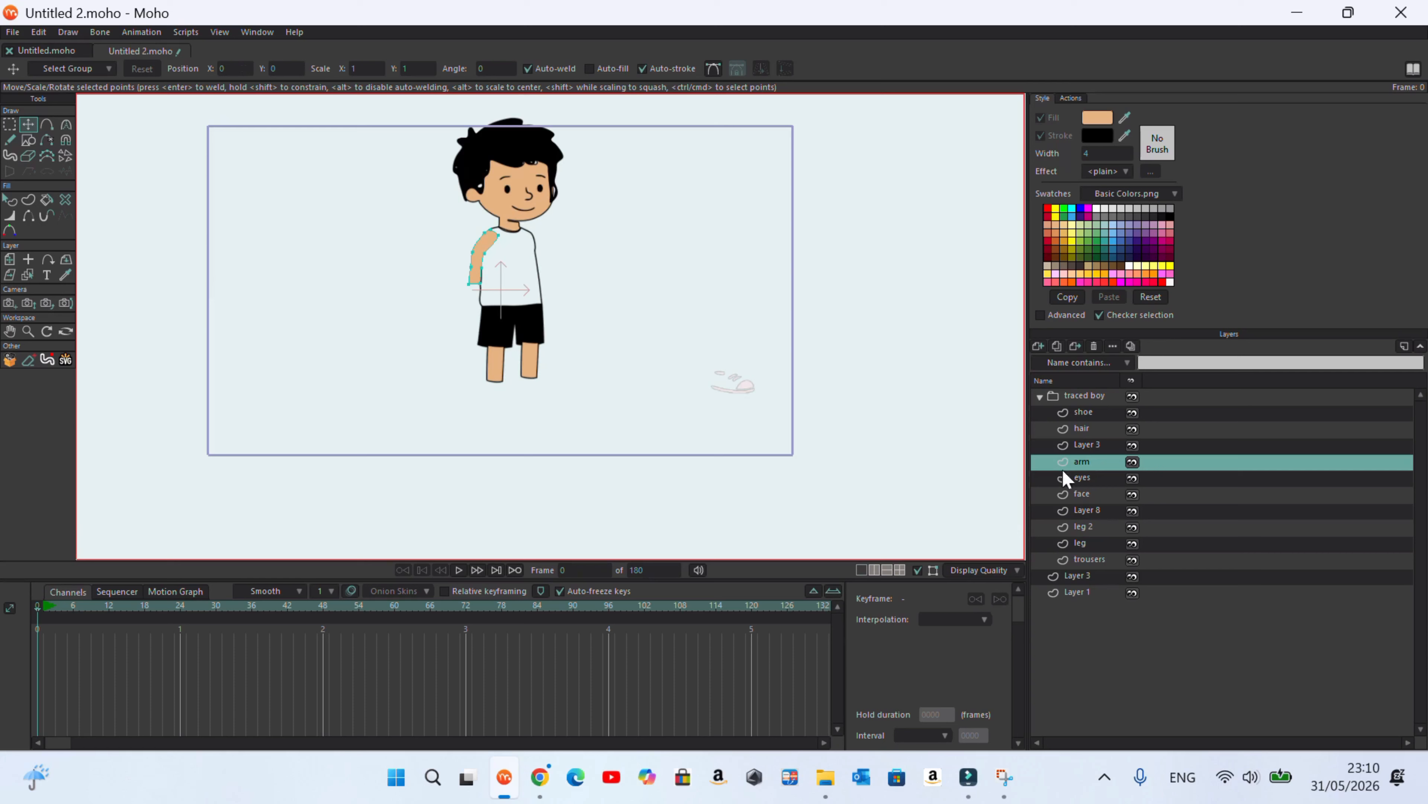
pyautogui.rightClick(1088, 463)
pyautogui.click(1111, 525)
pyautogui.moveTo(482, 242); pyautogui.dragTo(527, 248)
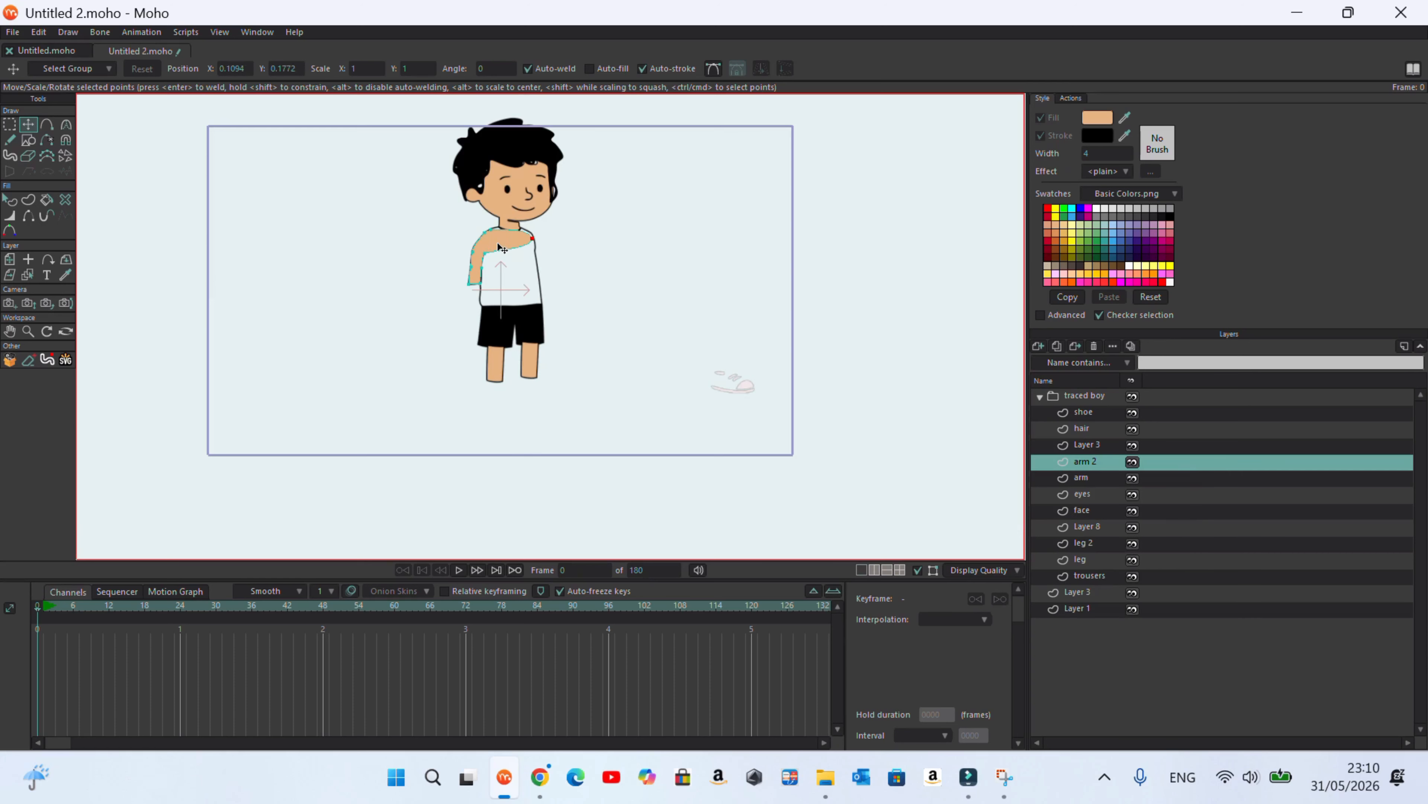
pyautogui.hotkey('ctrl', 'z')
pyautogui.moveTo(491, 246); pyautogui.dragTo(523, 250)
pyautogui.scroll(2, 523, 251)
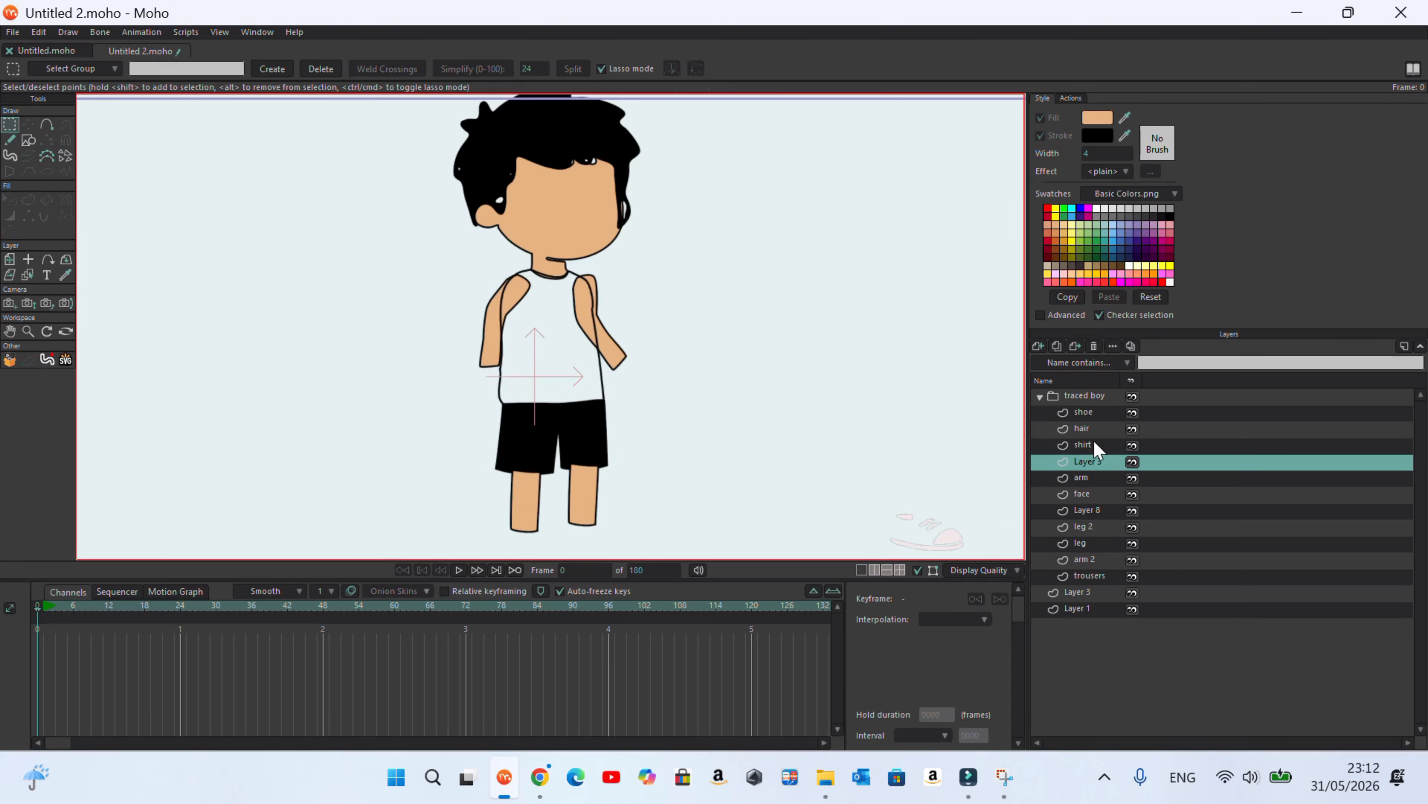
# Fill the outlined shirt shape with blue, keeping its black stroke
pyautogui.click(1095, 444)
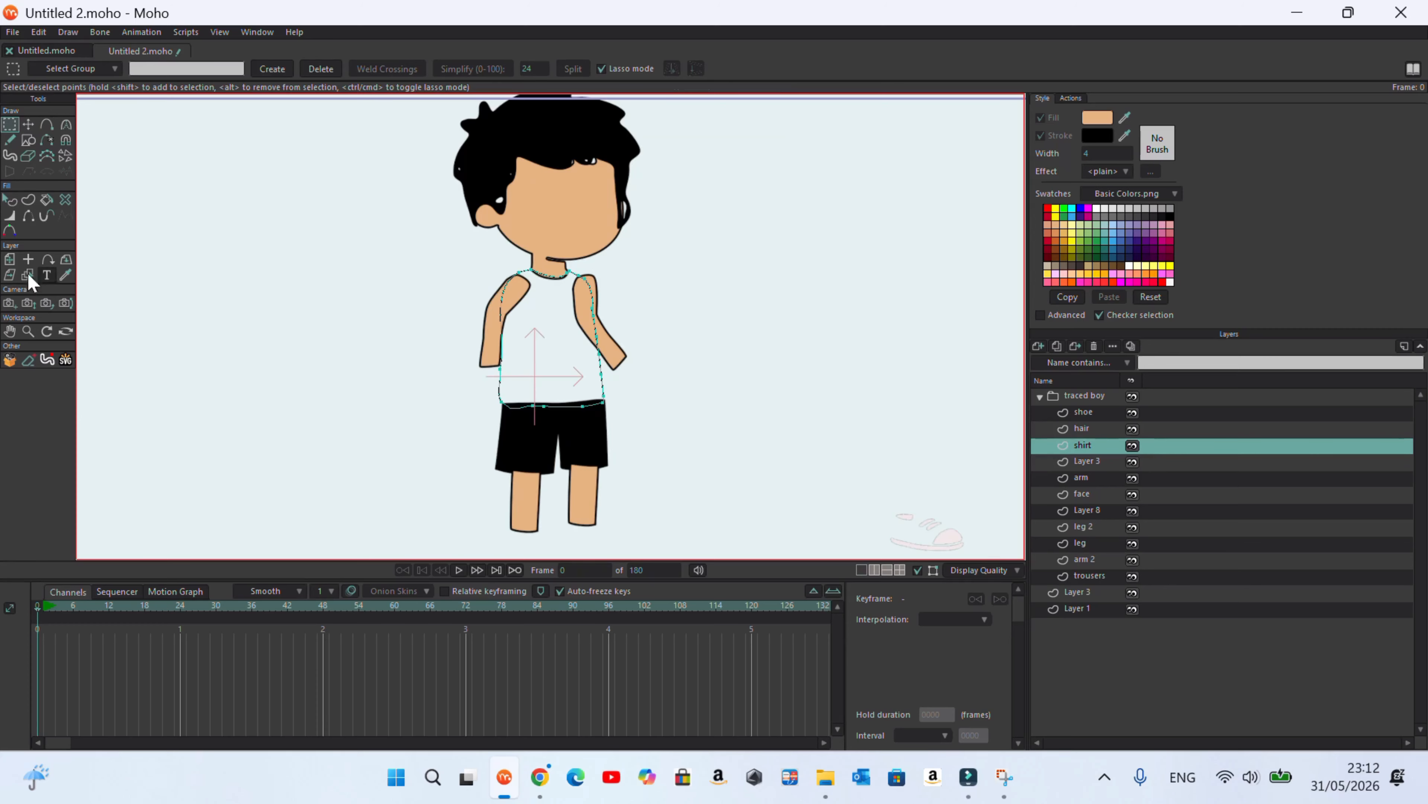
pyautogui.click(9, 199)
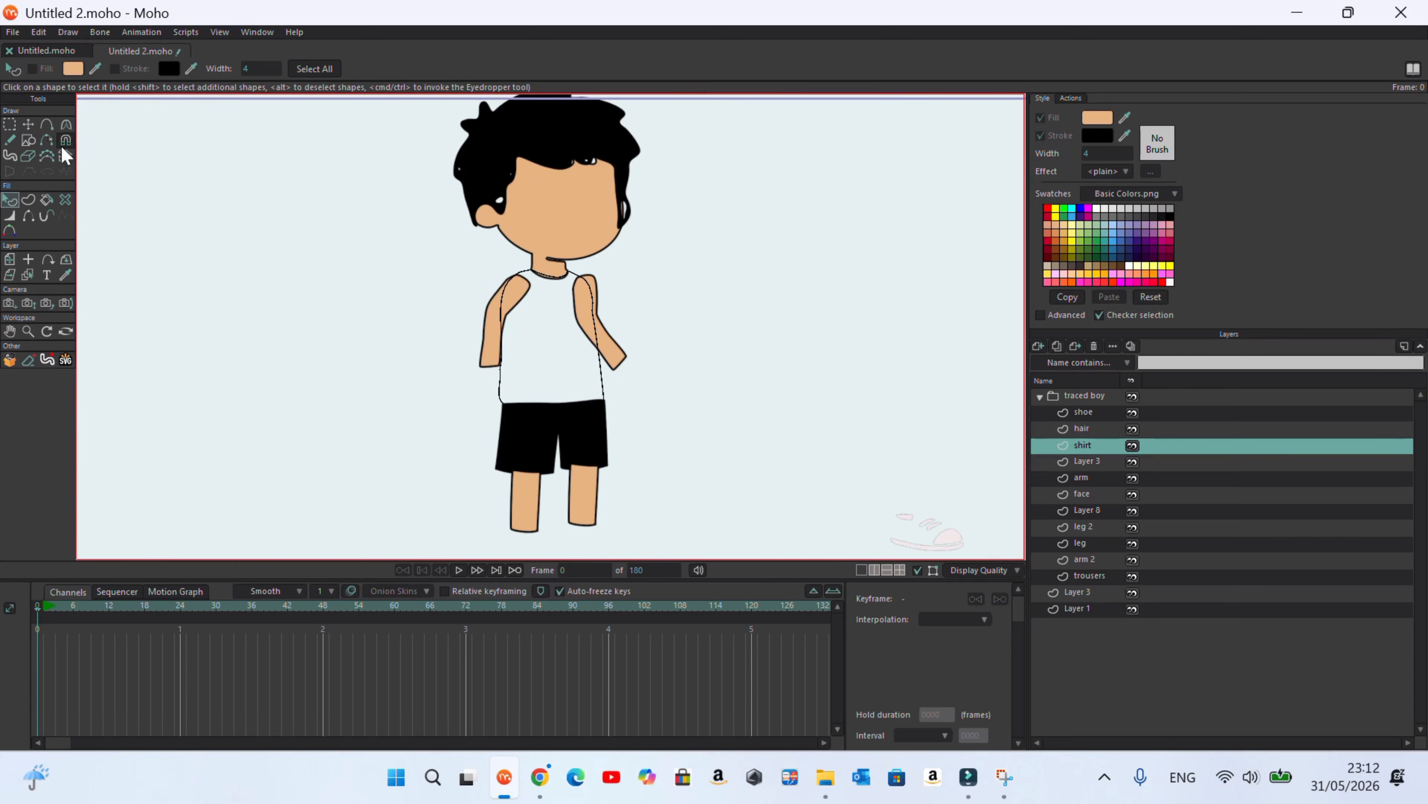
pyautogui.click(29, 199)
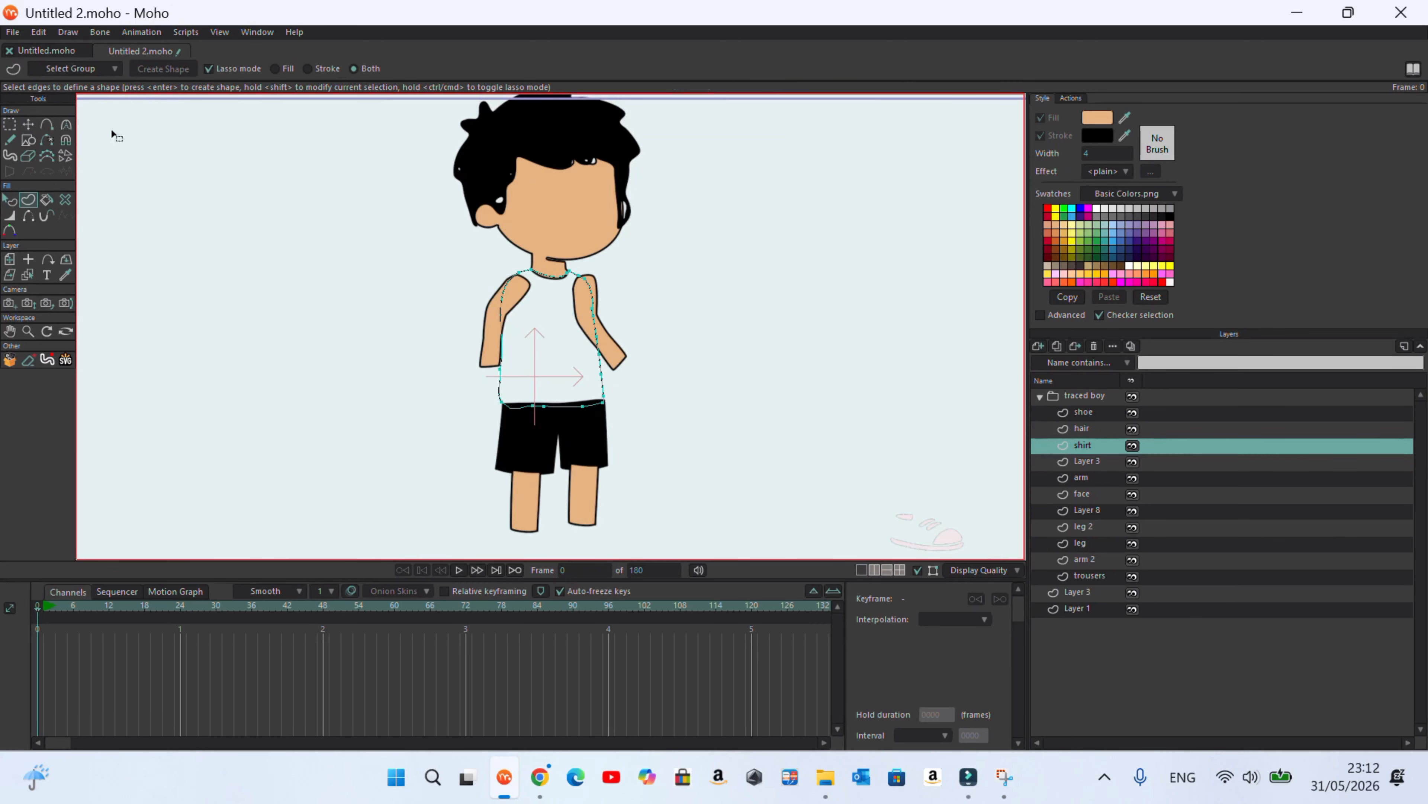
pyautogui.scroll(3, 520, 375)
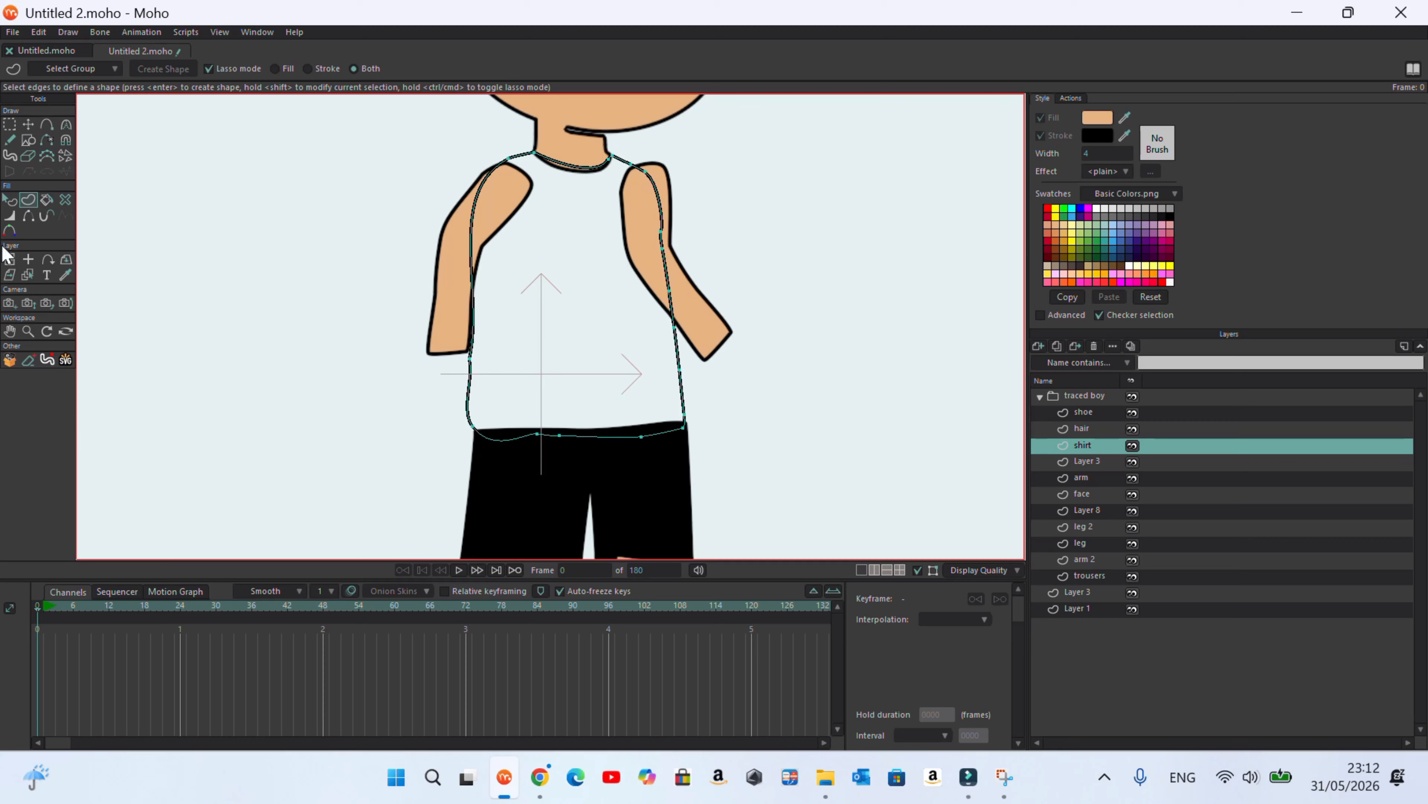
pyautogui.click(10, 199)
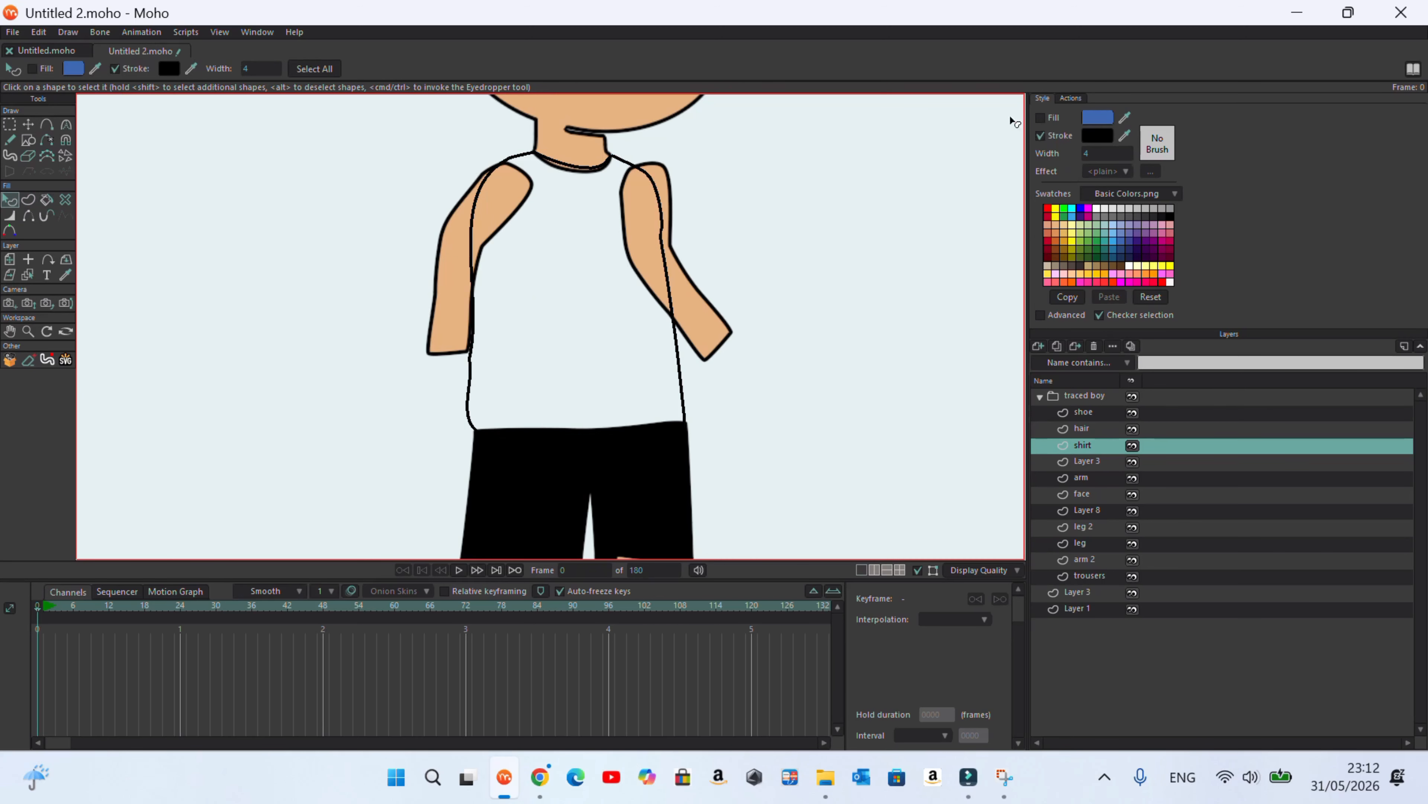
pyautogui.click(1040, 118)
pyautogui.scroll(-3, 562, 360)
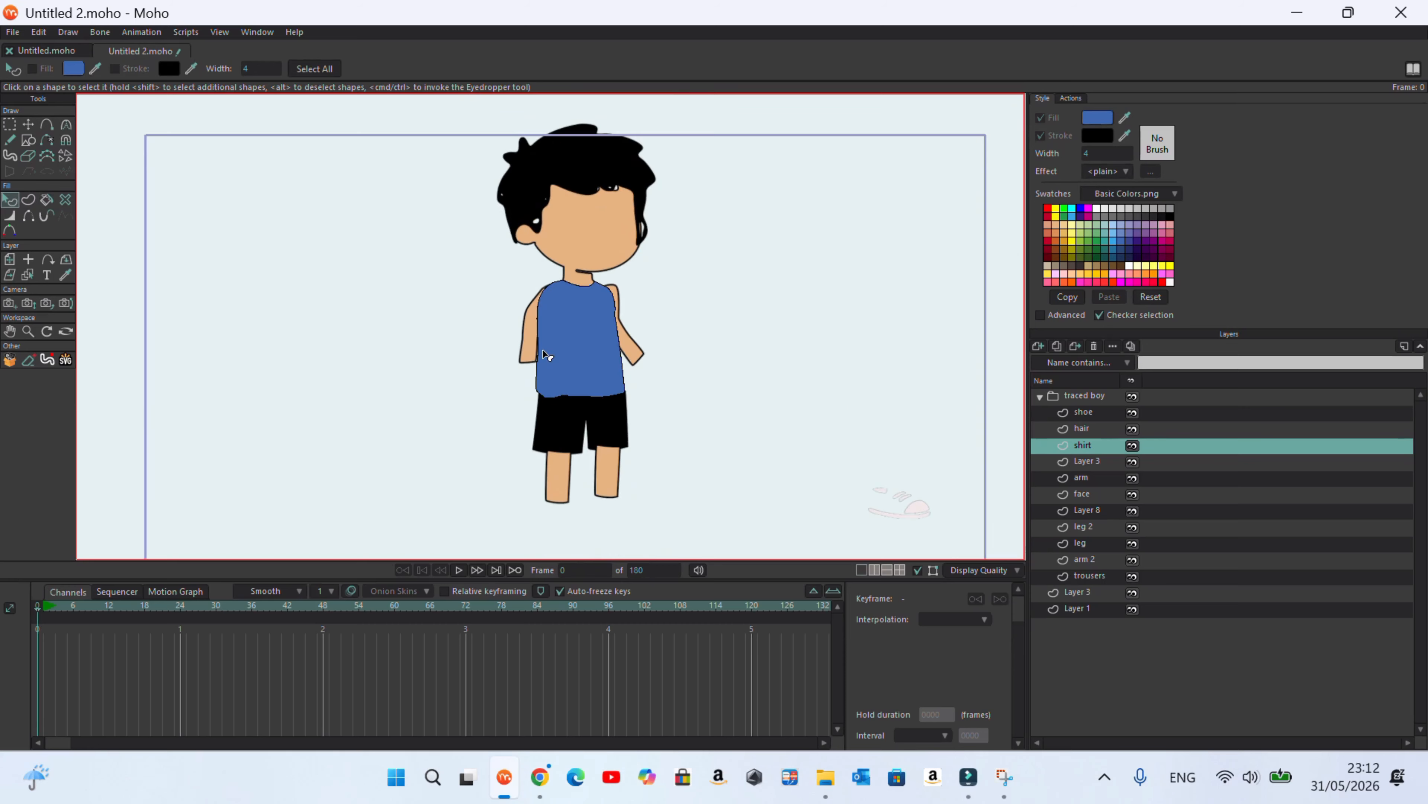
# Rename the layer containing the eyes, eyebrows, nose and mouth as eyes
pyautogui.click(1088, 463)
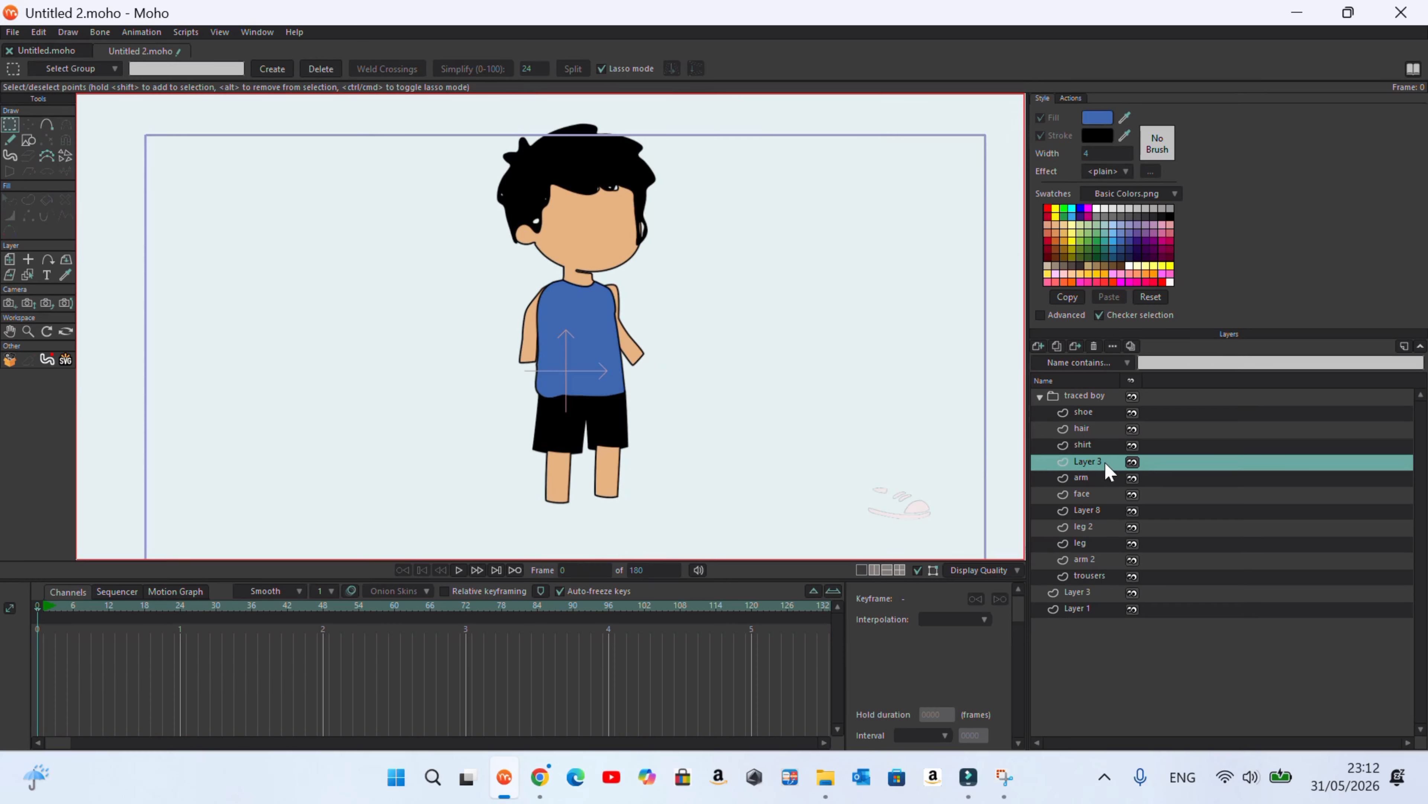
pyautogui.press('t')
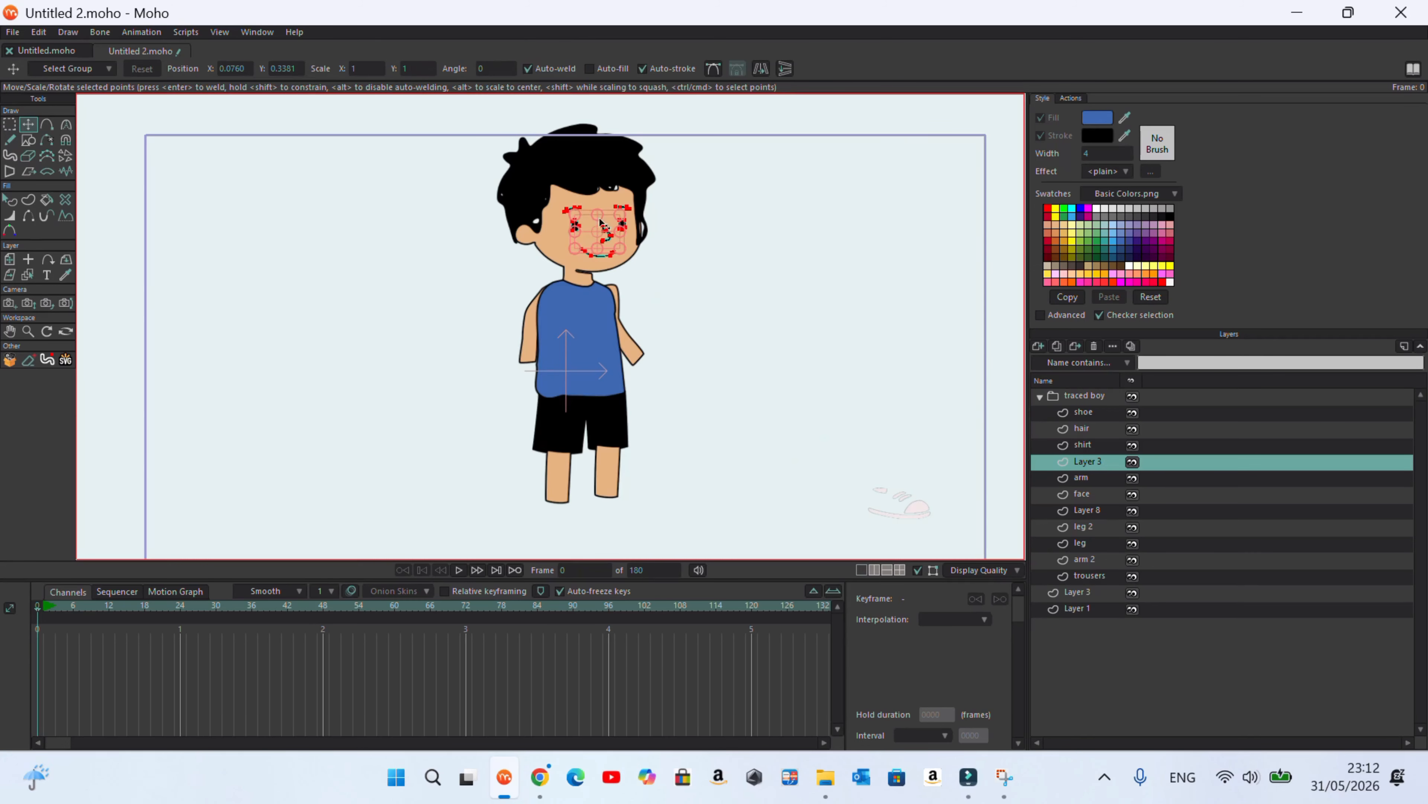
pyautogui.scroll(3, 601, 222)
pyautogui.doubleClick(1094, 462)
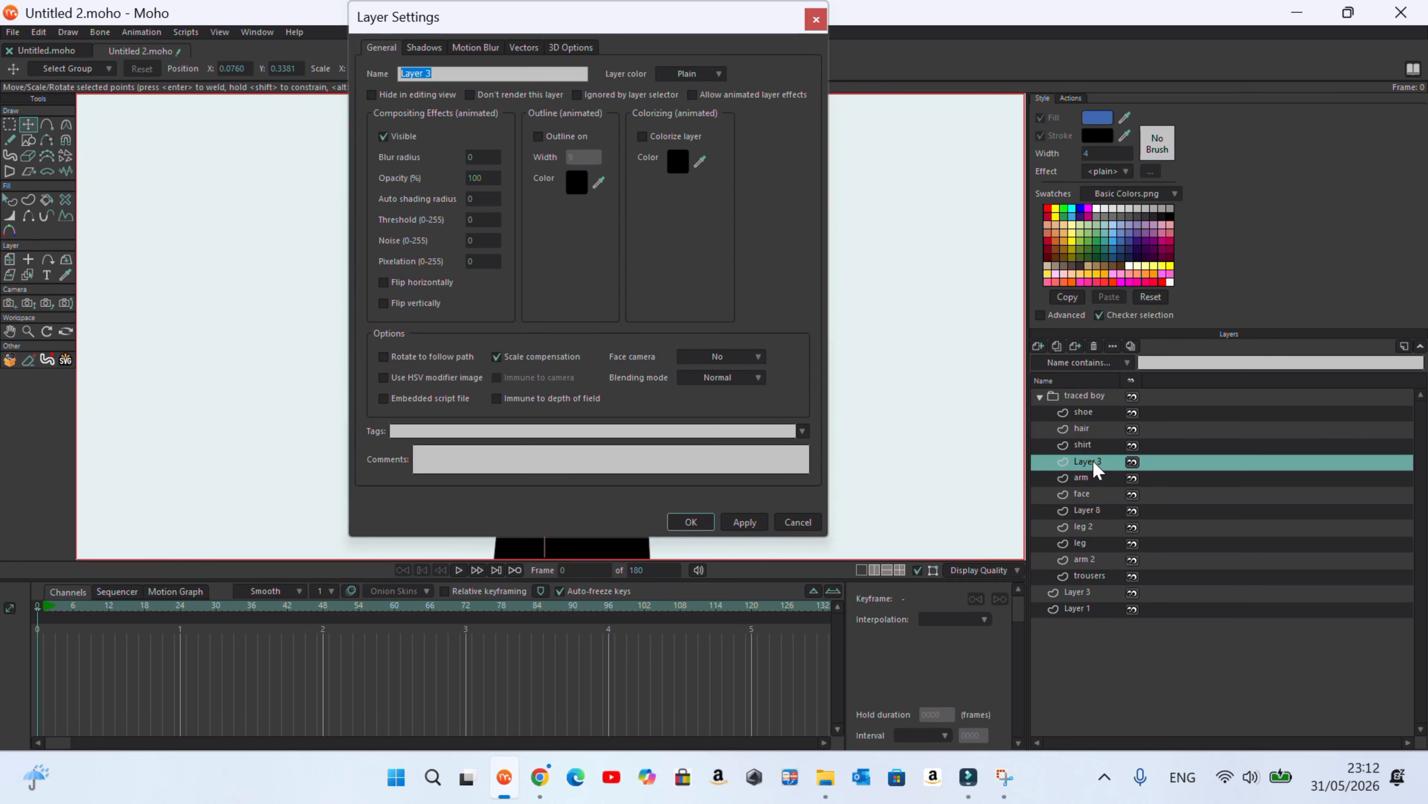
pyautogui.write('ey')
pyautogui.click(691, 522)
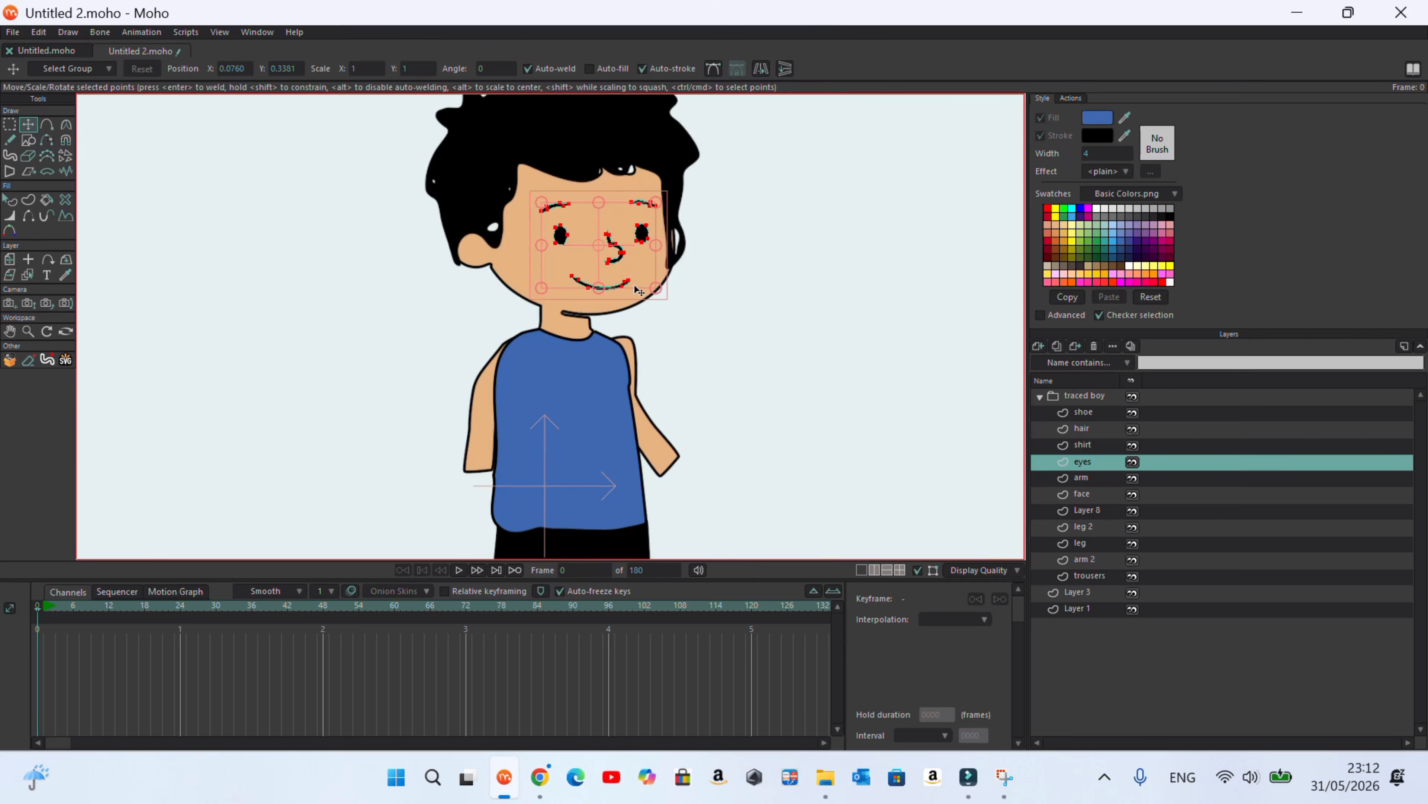
# Try to bring the arm layer above the shirt layer
pyautogui.scroll(-1, 599, 287)
pyautogui.keyDown('ctrl'); pyautogui.keyDown('alt'); pyautogui.click(655, 432); pyautogui.keyUp('alt'); pyautogui.keyUp('ctrl')
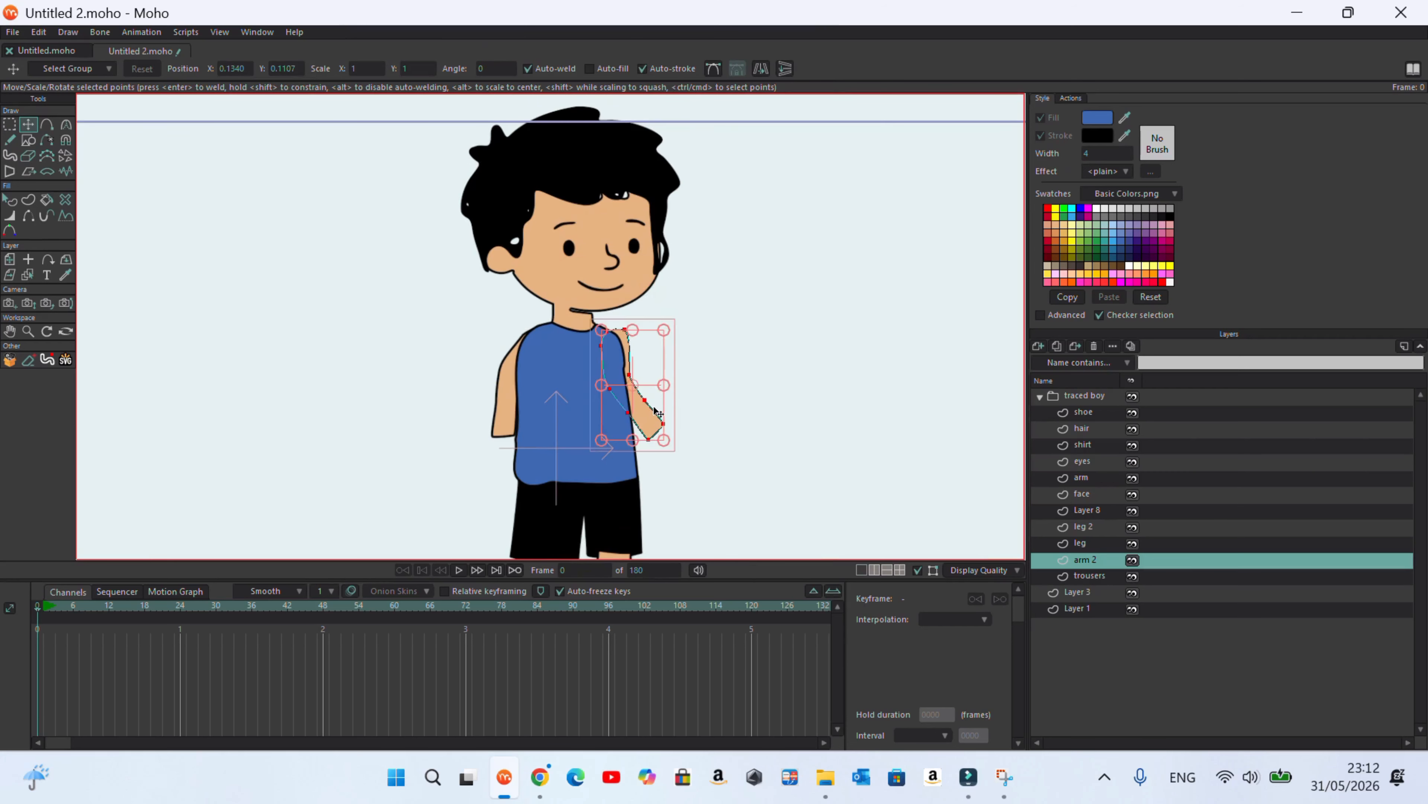
pyautogui.keyDown('ctrl'); pyautogui.keyDown('alt'); pyautogui.click(508, 410); pyautogui.keyUp('alt'); pyautogui.keyUp('ctrl')
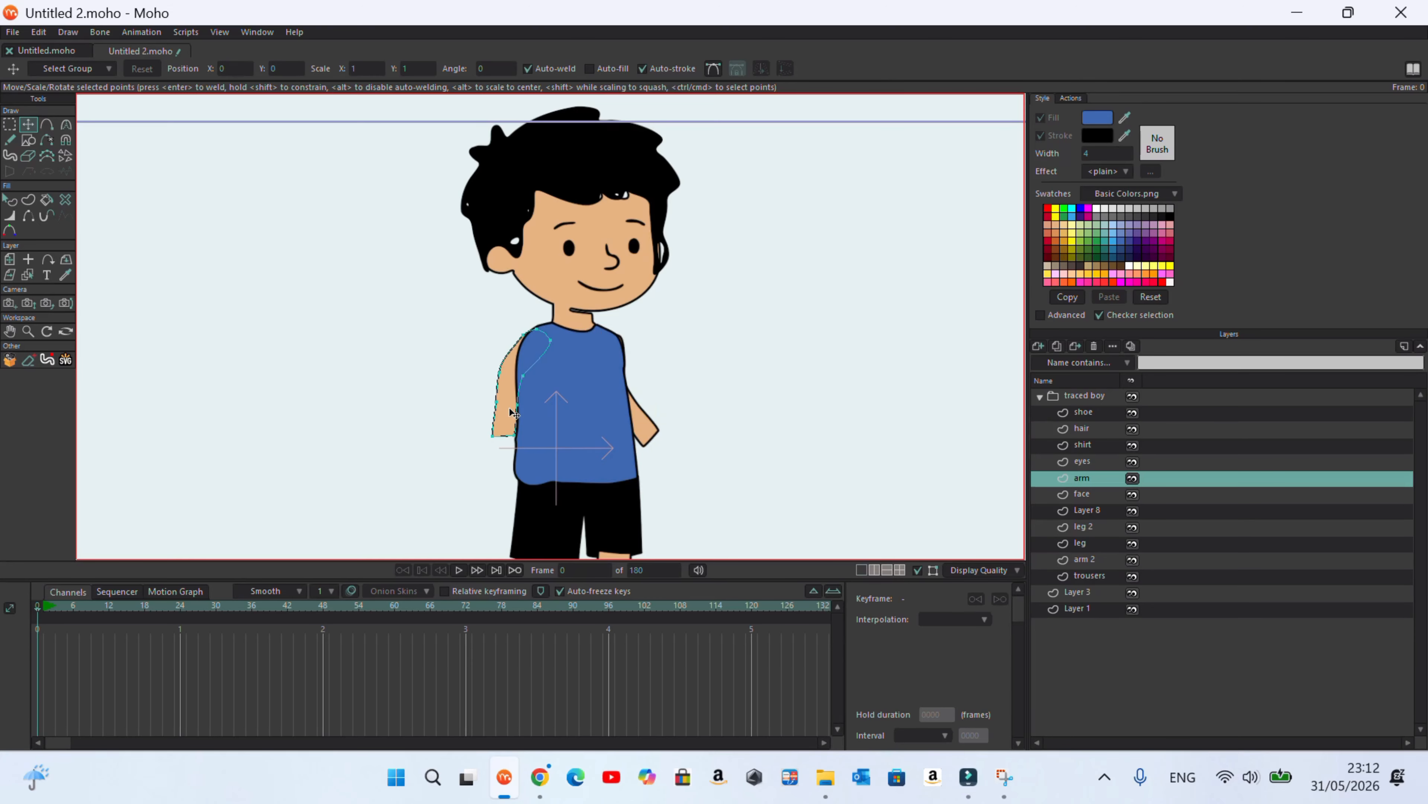
pyautogui.moveTo(1082, 479); pyautogui.dragTo(1082, 447)
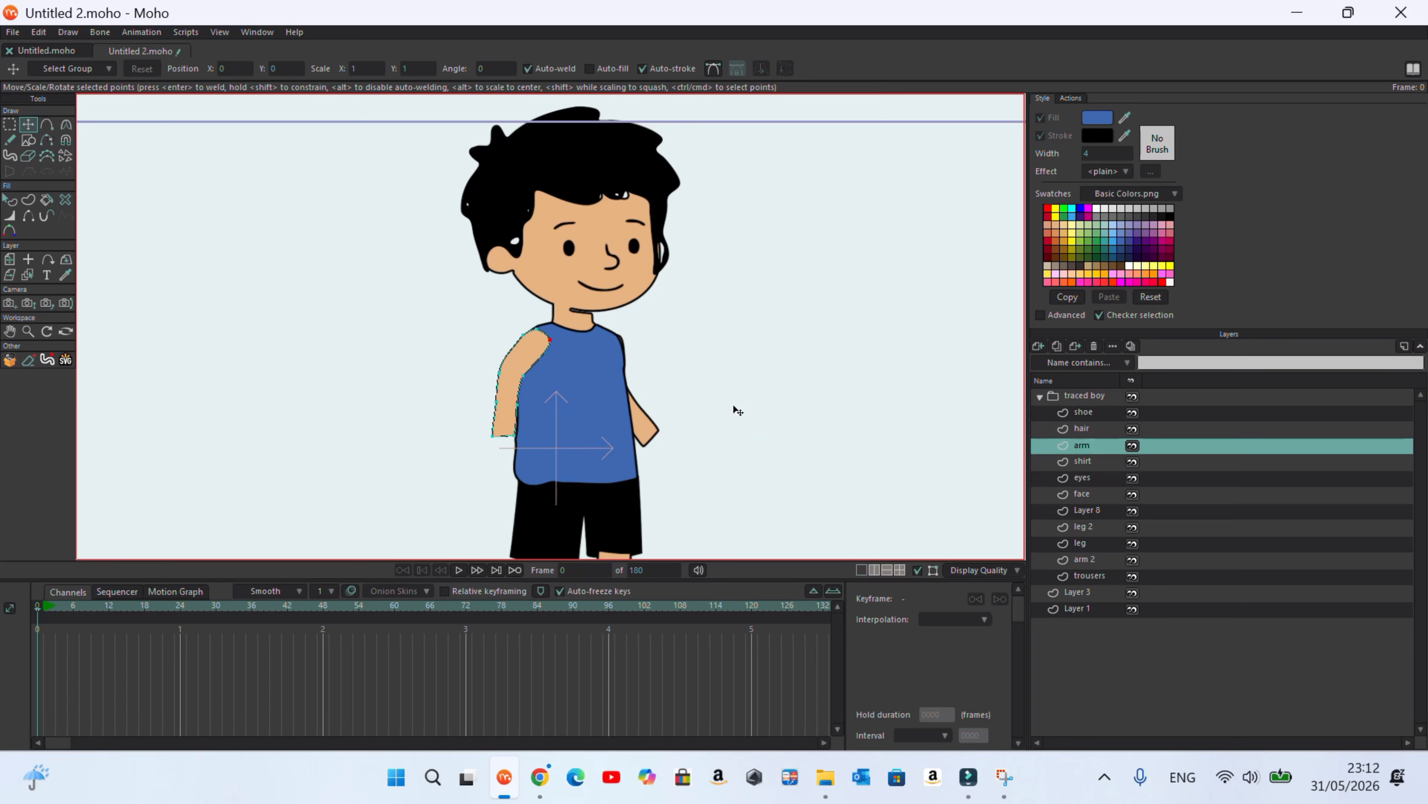
# Select the shoe artwork's edges and fill the shoe's main body region with the current pale color
pyautogui.scroll(-3, 738, 411)
pyautogui.scroll(5, 731, 343)
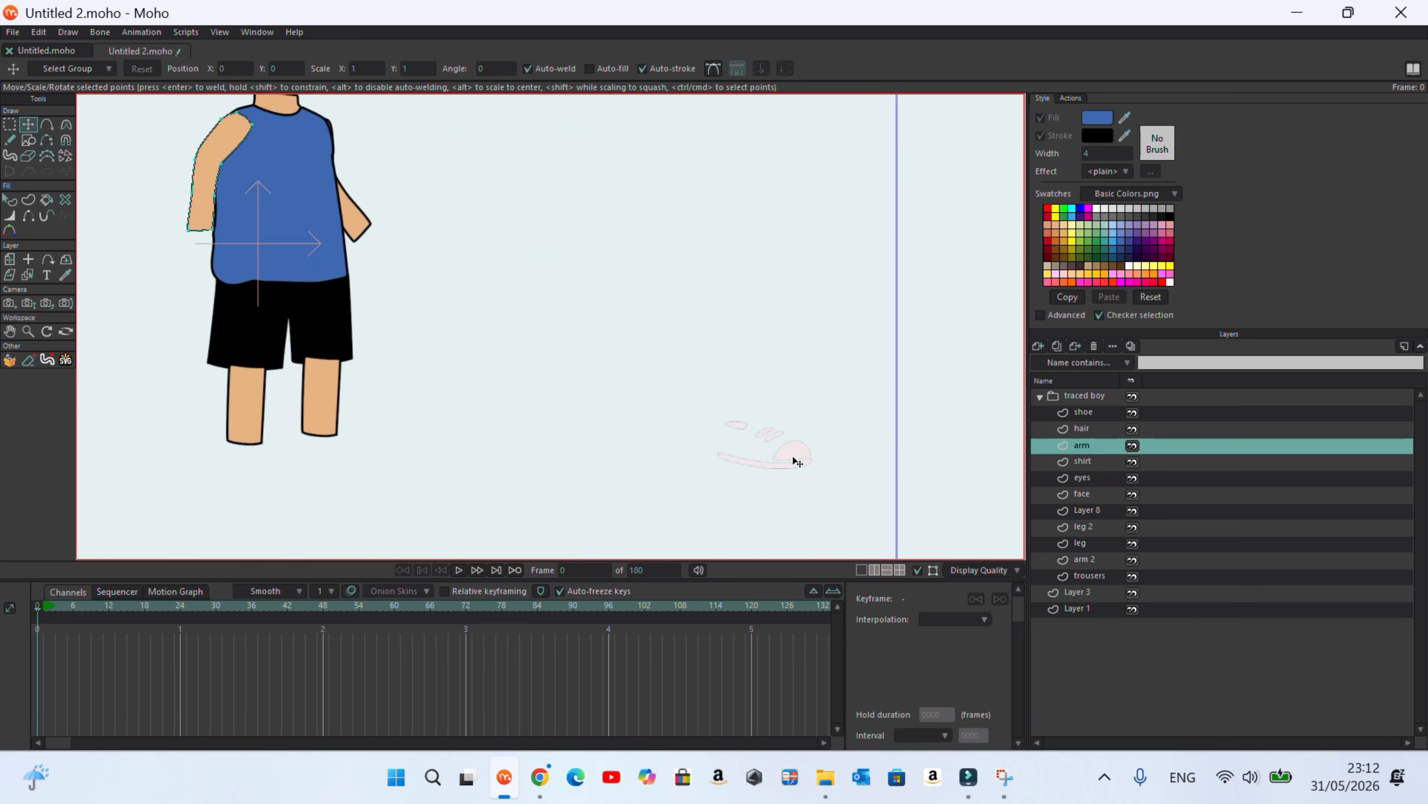
pyautogui.scroll(-1, 793, 461)
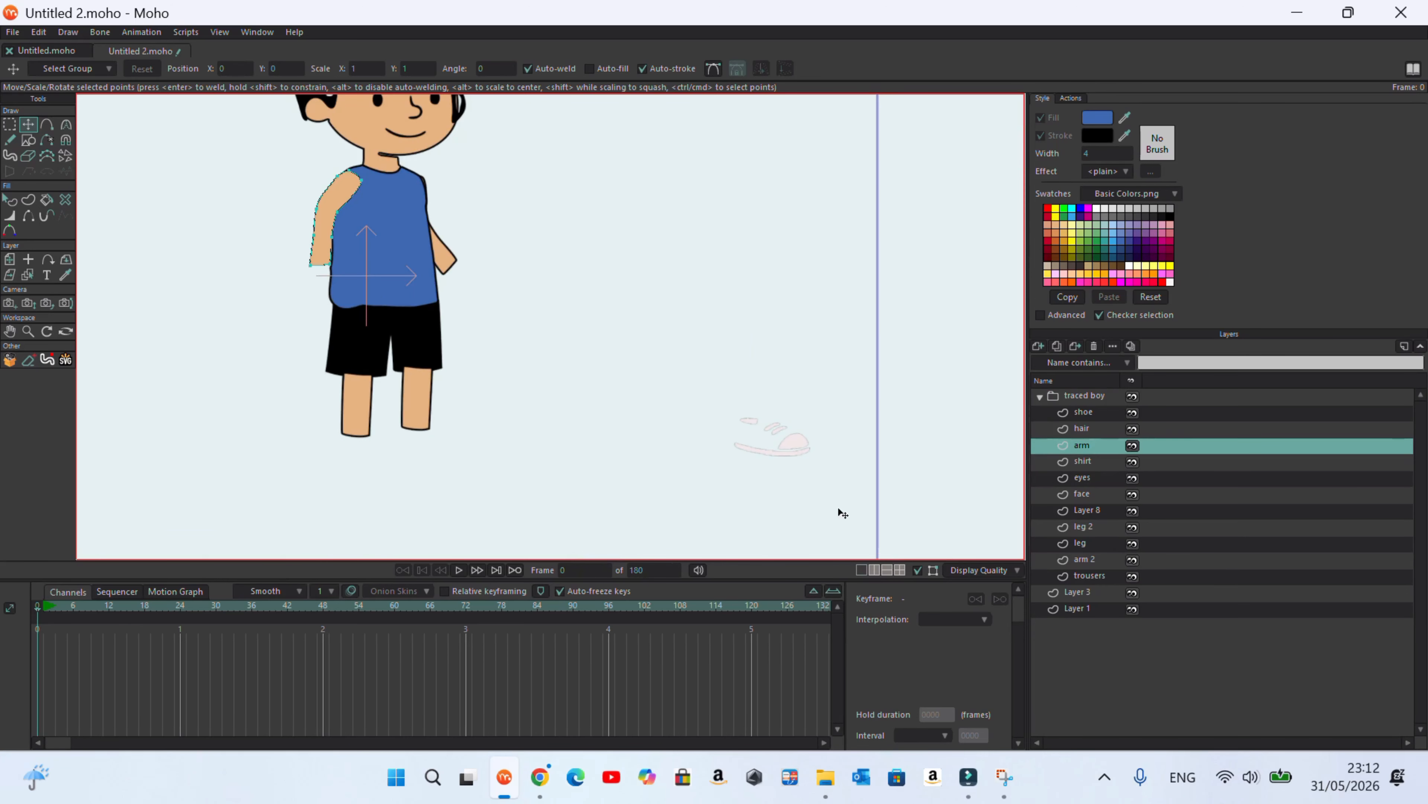
pyautogui.keyDown('ctrl'); pyautogui.keyDown('alt'); pyautogui.click(791, 447); pyautogui.keyUp('alt'); pyautogui.keyUp('ctrl')
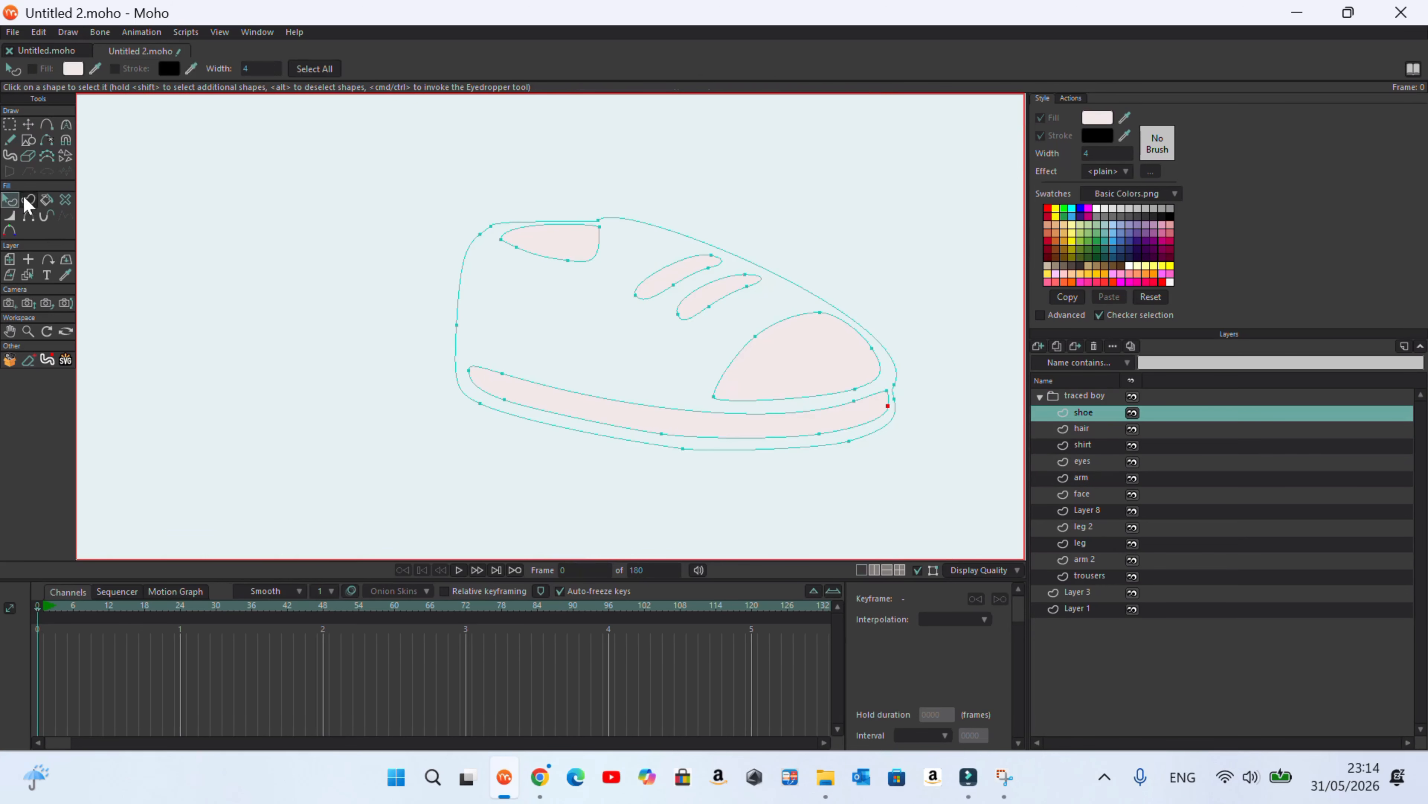
pyautogui.click(27, 200)
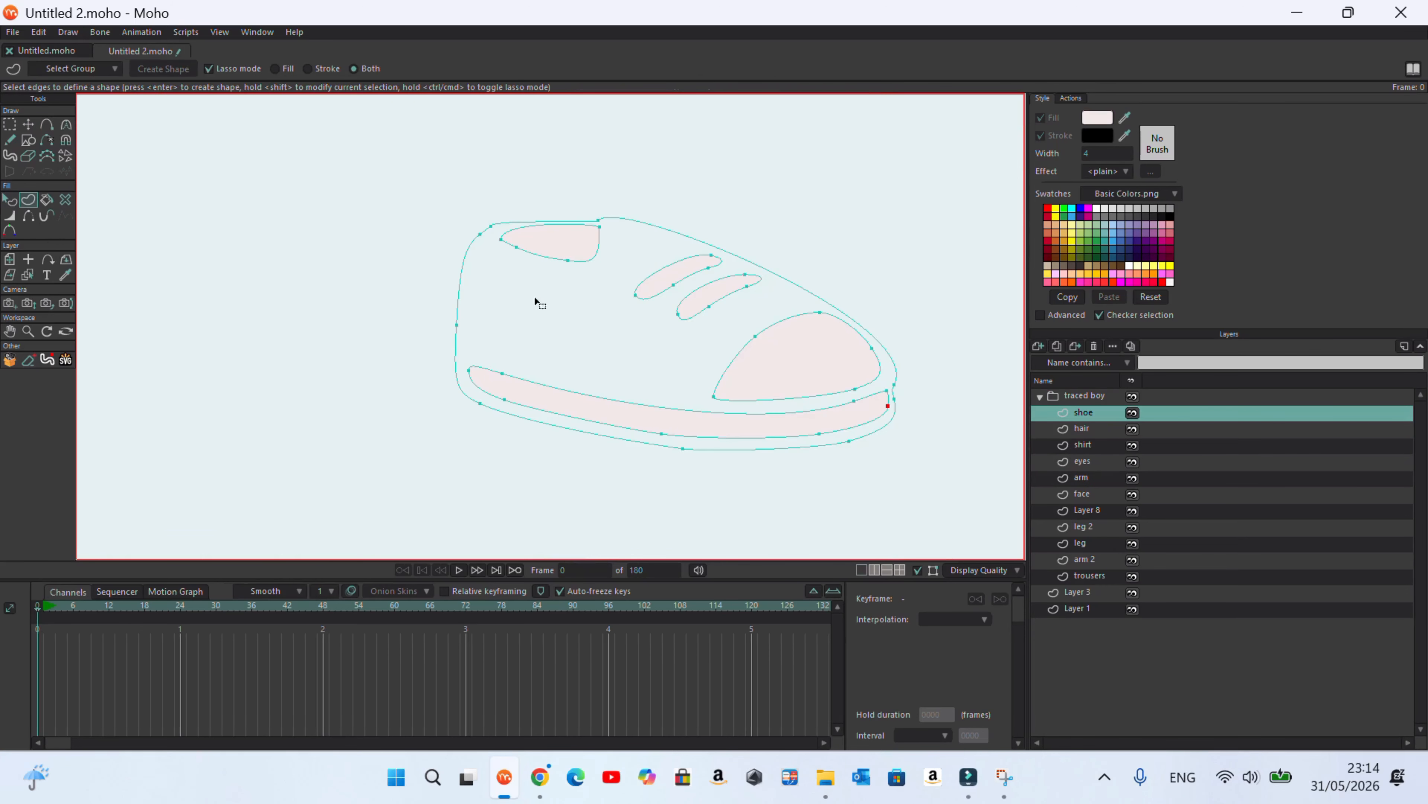
pyautogui.click(464, 271)
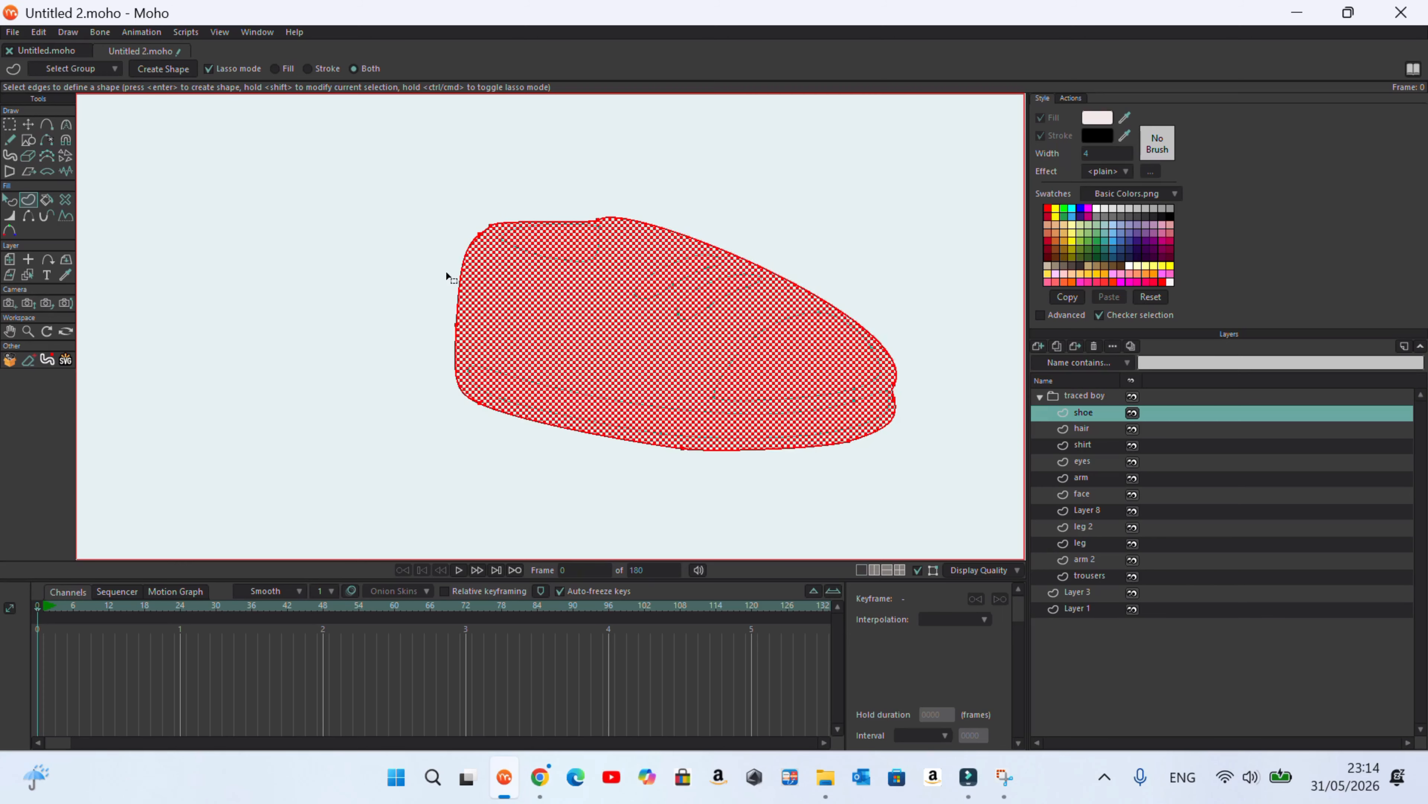
pyautogui.click(48, 197)
pyautogui.click(566, 312)
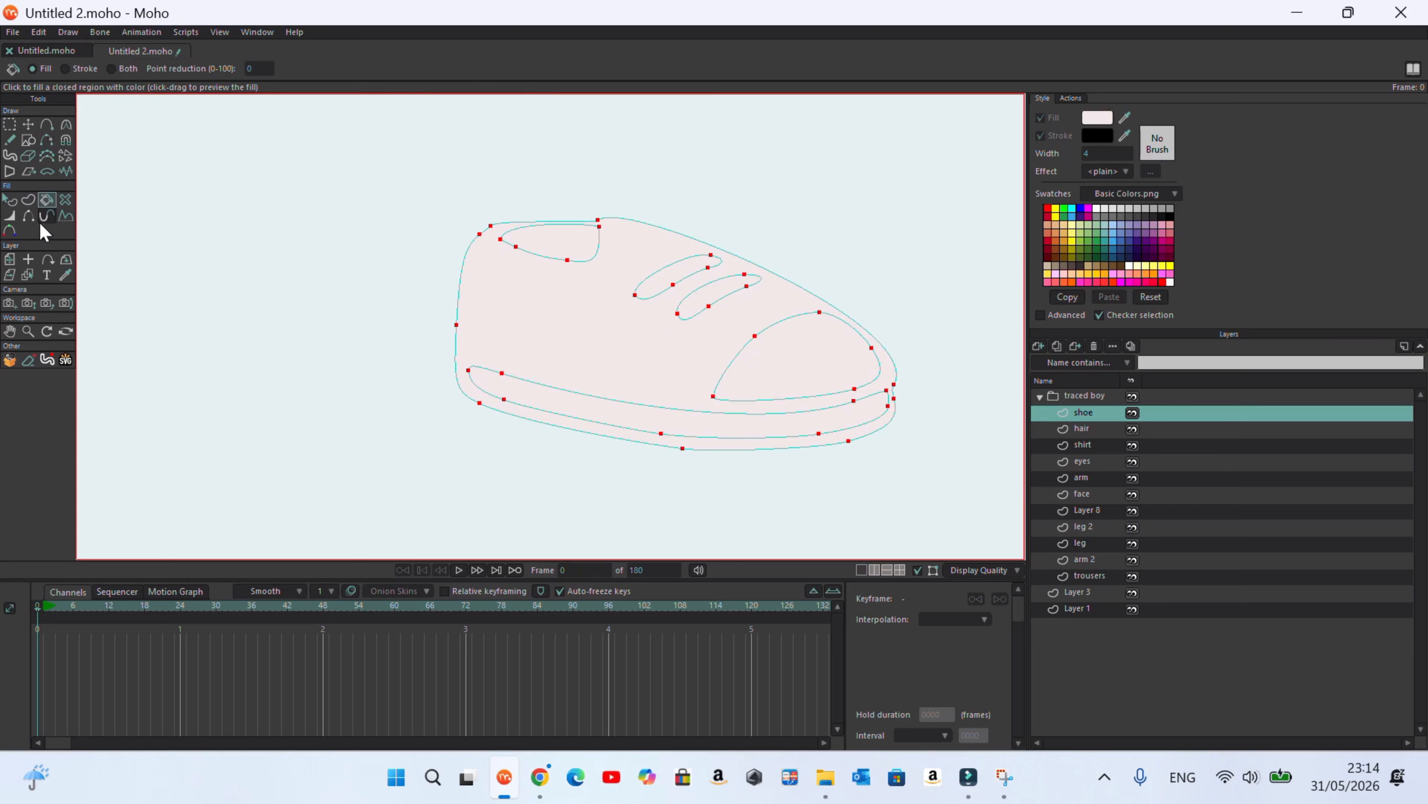
# Turn on the black stroke for the shoe body and change its fill to dark blue
pyautogui.click(9, 199)
pyautogui.click(565, 314)
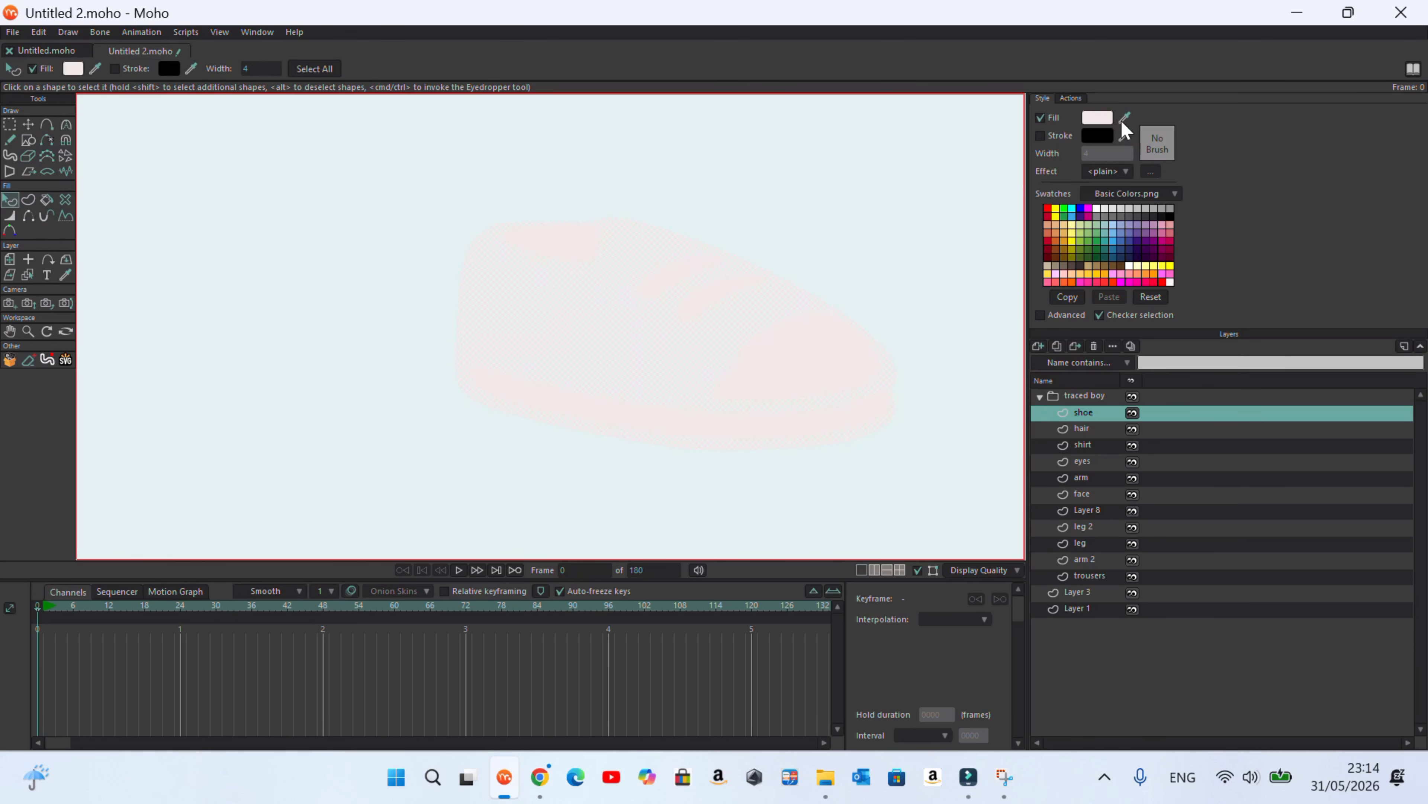
pyautogui.click(1041, 136)
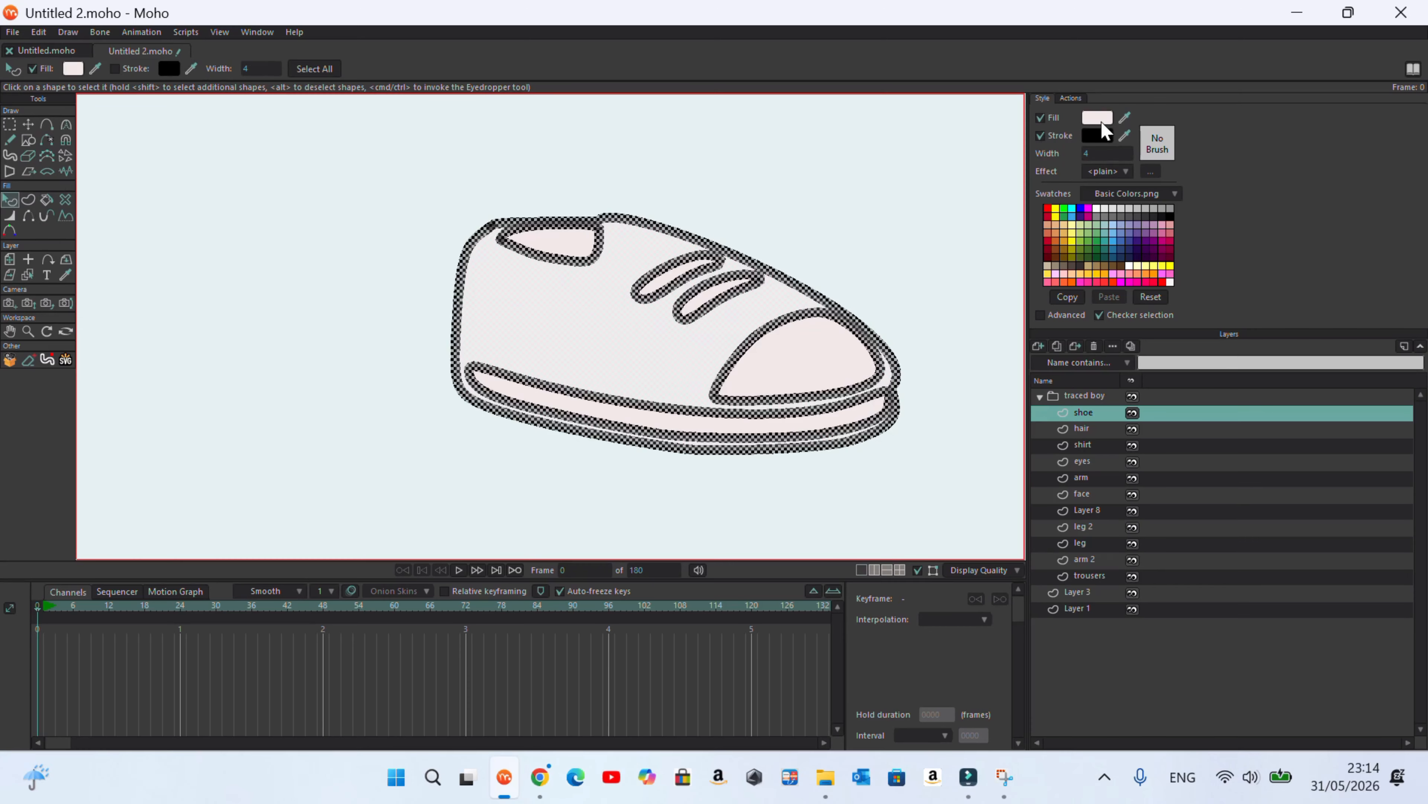
pyautogui.click(1131, 250)
pyautogui.click(963, 261)
pyautogui.scroll(-6, 963, 261)
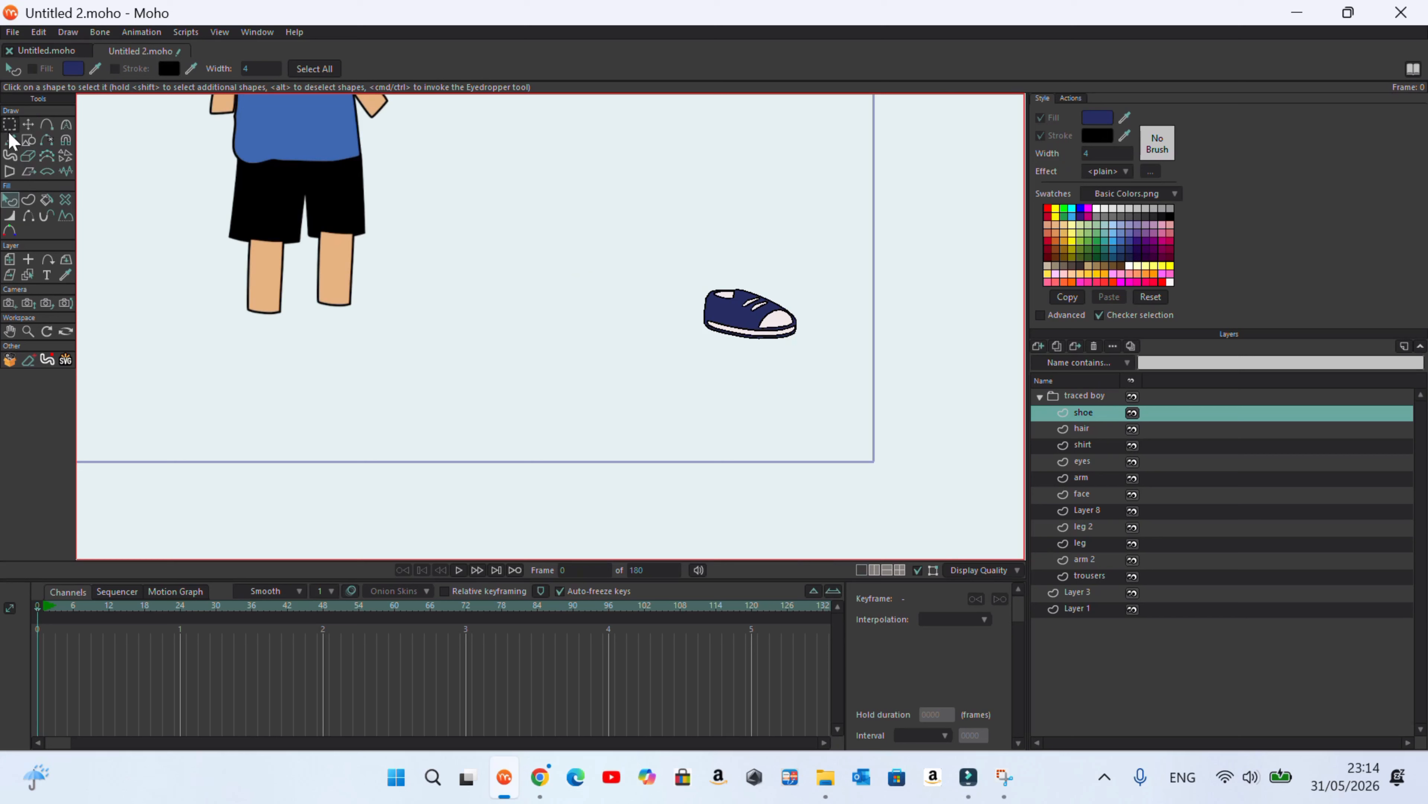
# Move the whole shoe beneath the second leg, overlapping the leg's lower end
pyautogui.click(27, 125)
pyautogui.scroll(-2, 810, 327)
pyautogui.scroll(4, 791, 319)
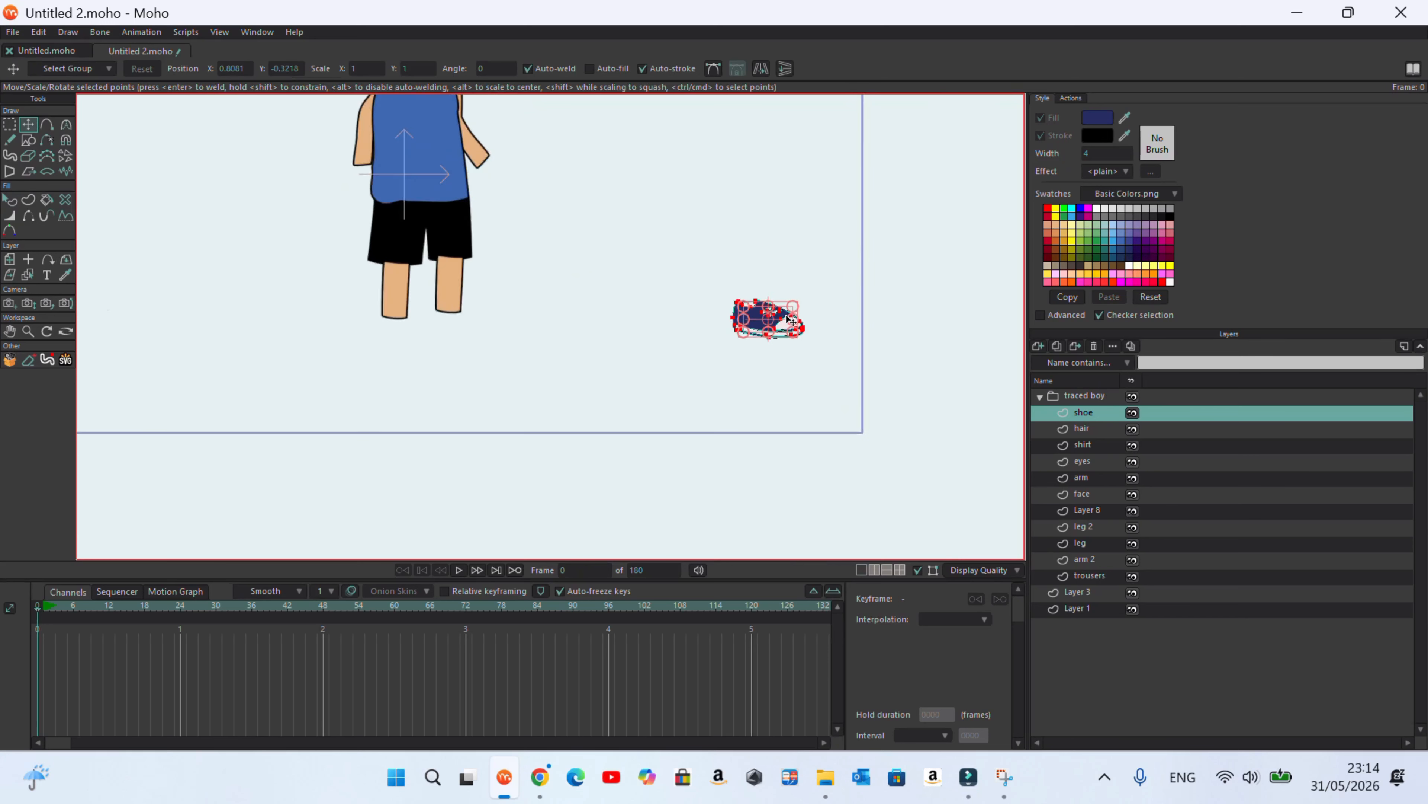
pyautogui.moveTo(779, 316); pyautogui.dragTo(160, 326)
pyautogui.scroll(-3, 714, 291)
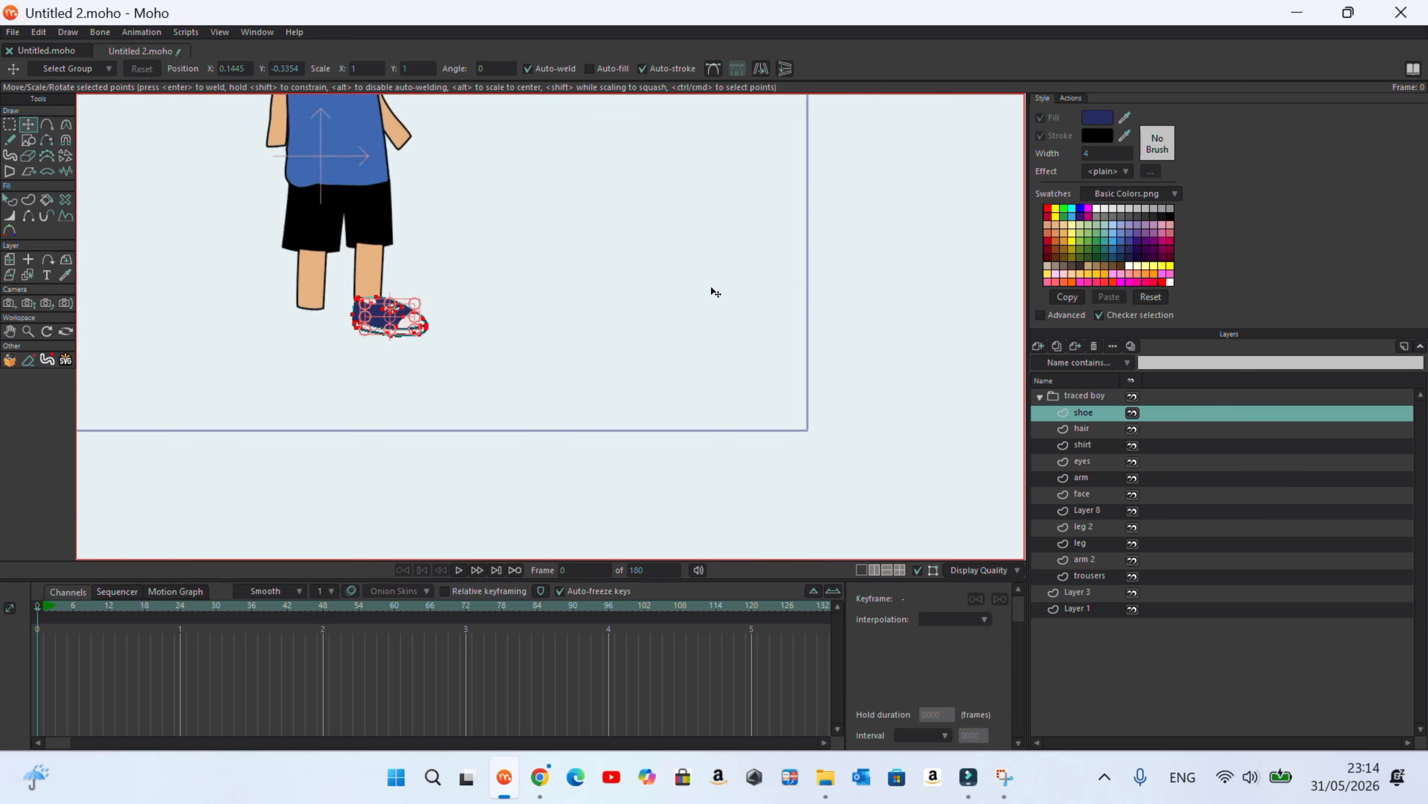
pyautogui.scroll(3, 393, 314)
pyautogui.scroll(2, 392, 313)
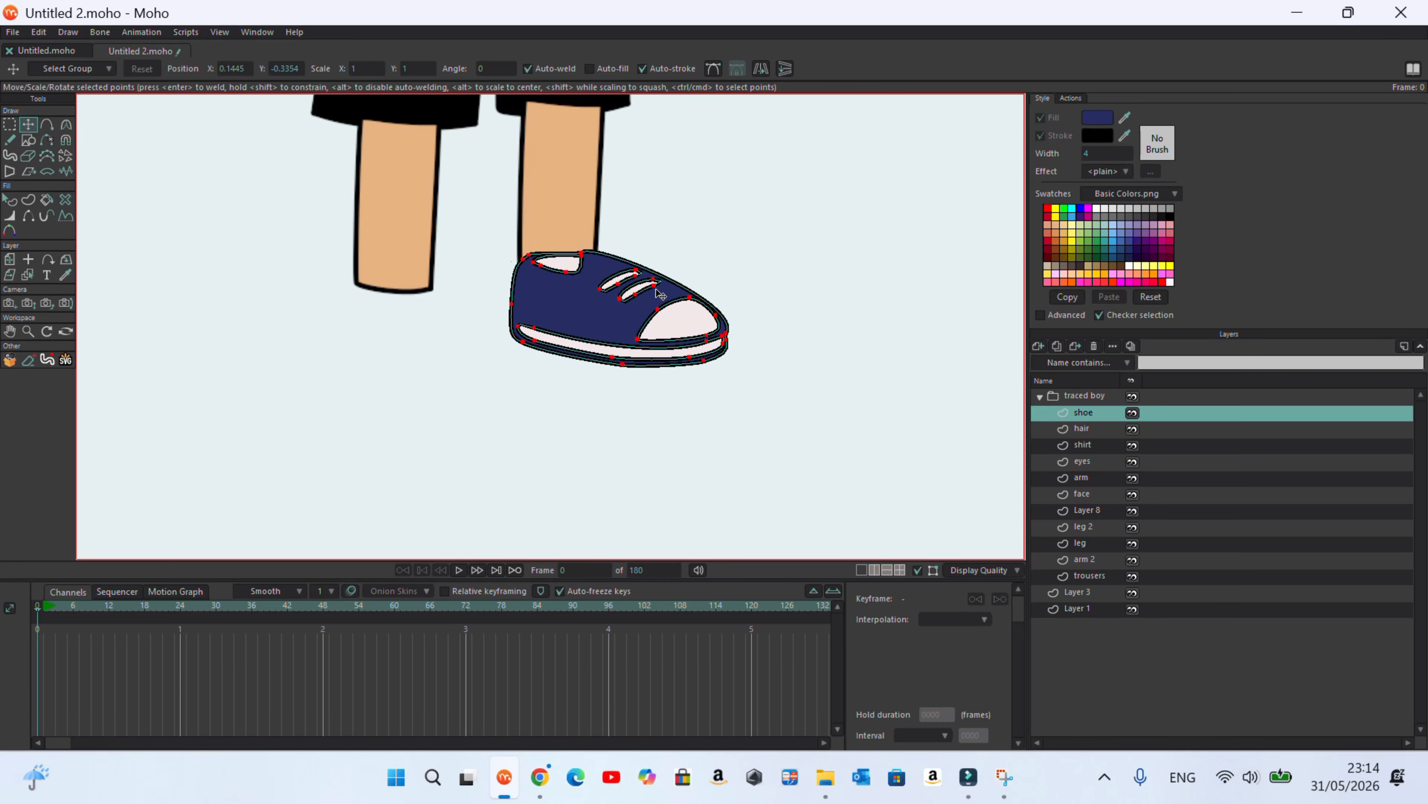
# Duplicate the shoe layer and move the copied shoe beneath the first leg
pyautogui.rightClick(1097, 413)
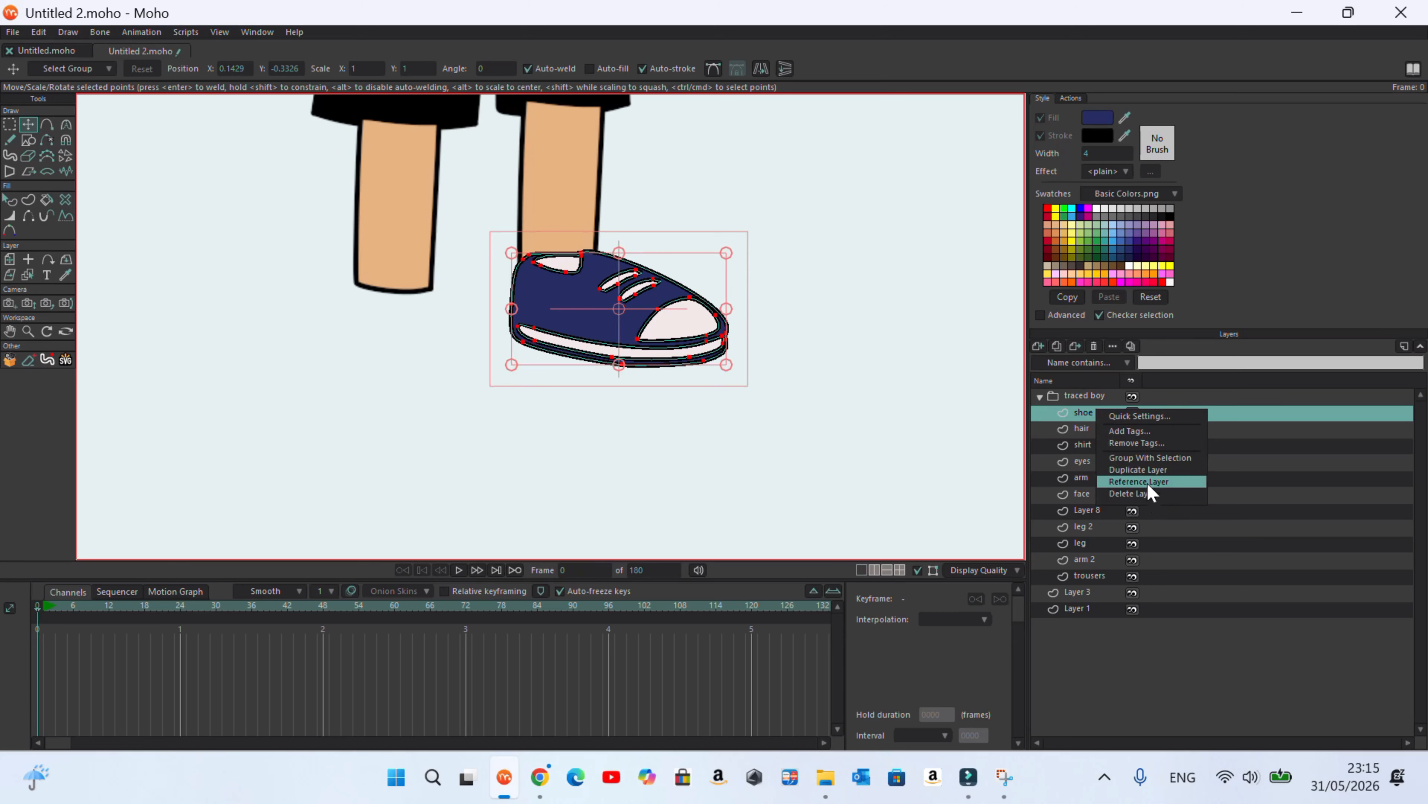
pyautogui.click(1142, 470)
pyautogui.moveTo(642, 312); pyautogui.dragTo(489, 319)
pyautogui.scroll(-1, 490, 319)
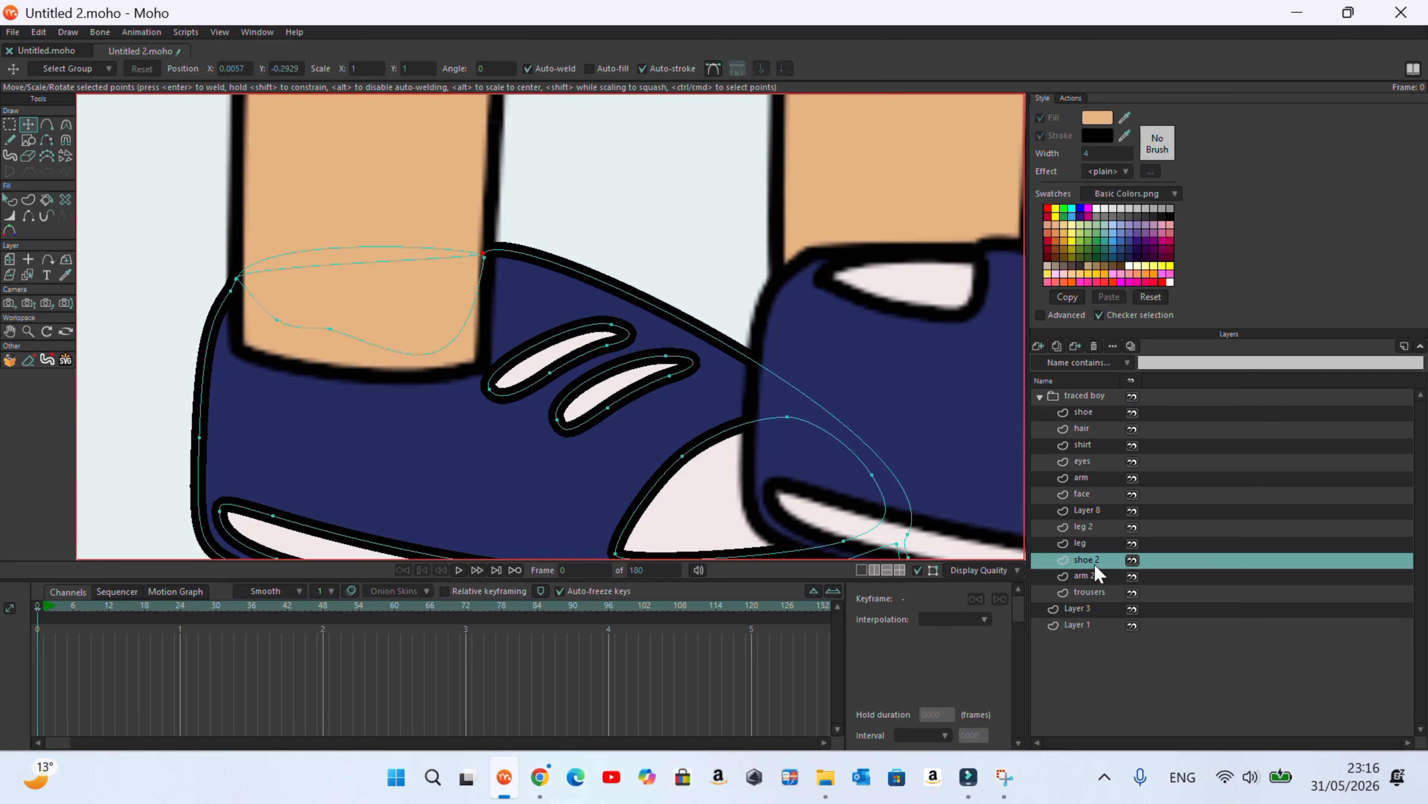
# Reorder the layers so shoe 2 sits directly below leg and shoe directly below leg 2
pyautogui.moveTo(1081, 542)
pyautogui.mouseDown()
pyautogui.moveTo(1081, 521)
pyautogui.moveTo(1088, 557)
pyautogui.moveTo(1077, 535)
pyautogui.mouseUp()
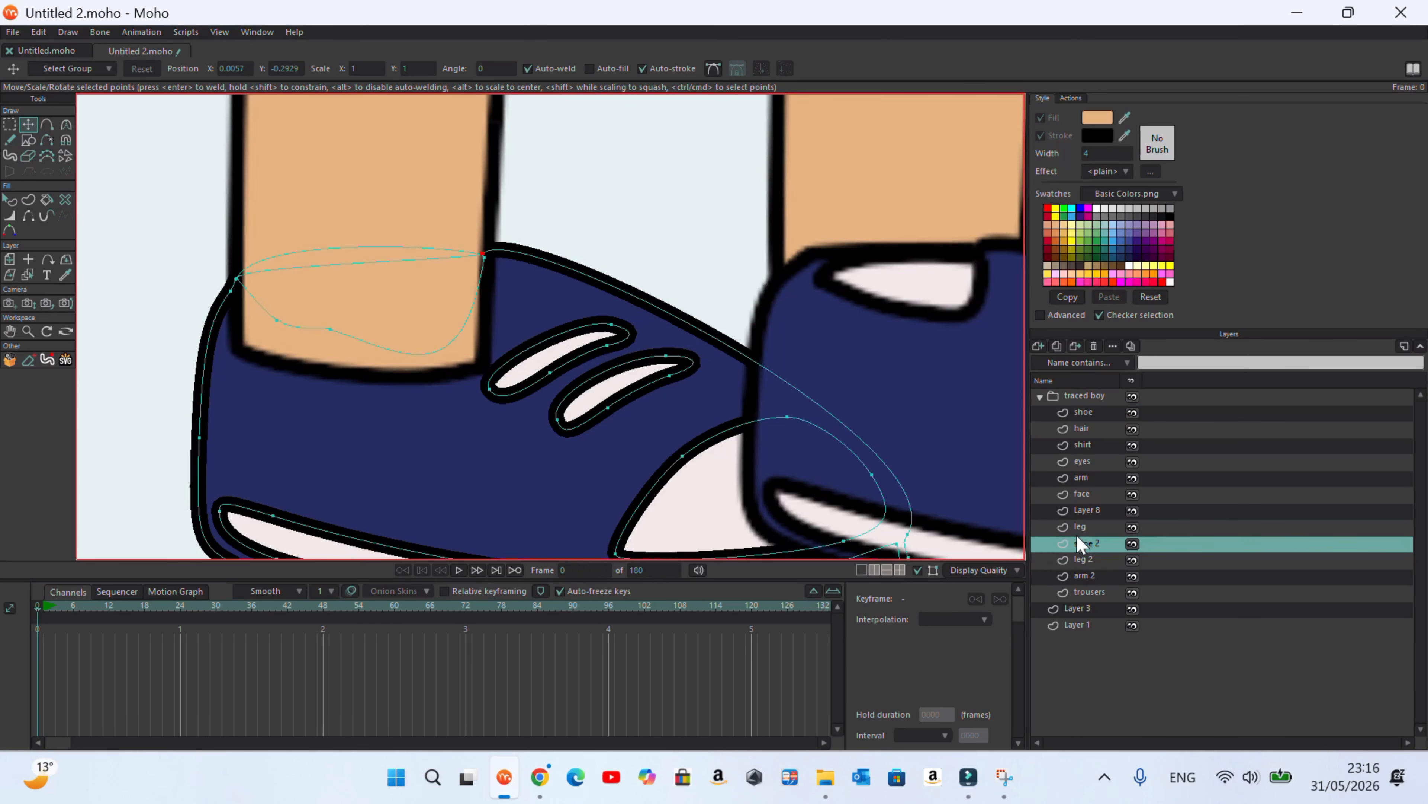
pyautogui.scroll(-1, 518, 234)
pyautogui.scroll(-1, 342, 218)
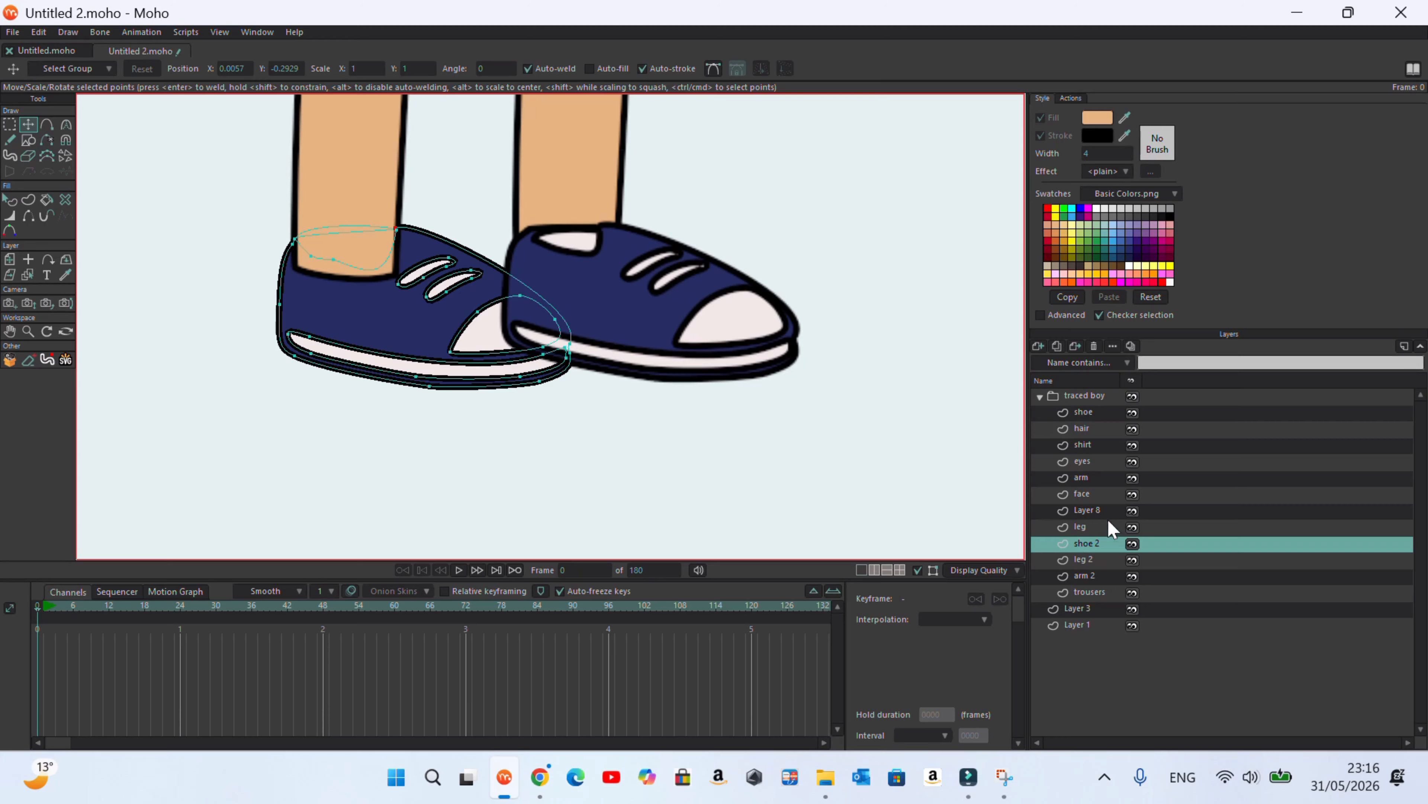
pyautogui.moveTo(1095, 410); pyautogui.dragTo(1093, 567)
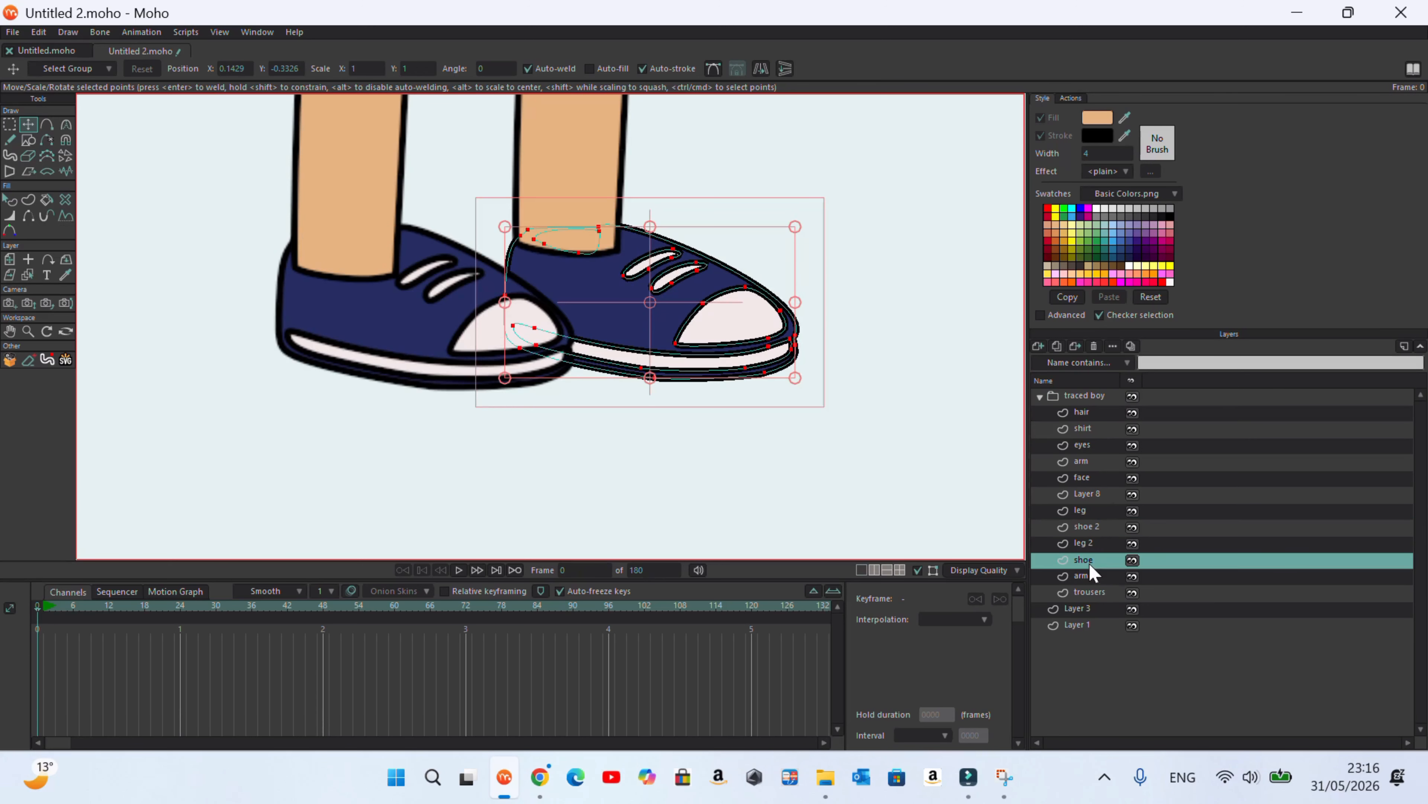
pyautogui.scroll(-4, 711, 504)
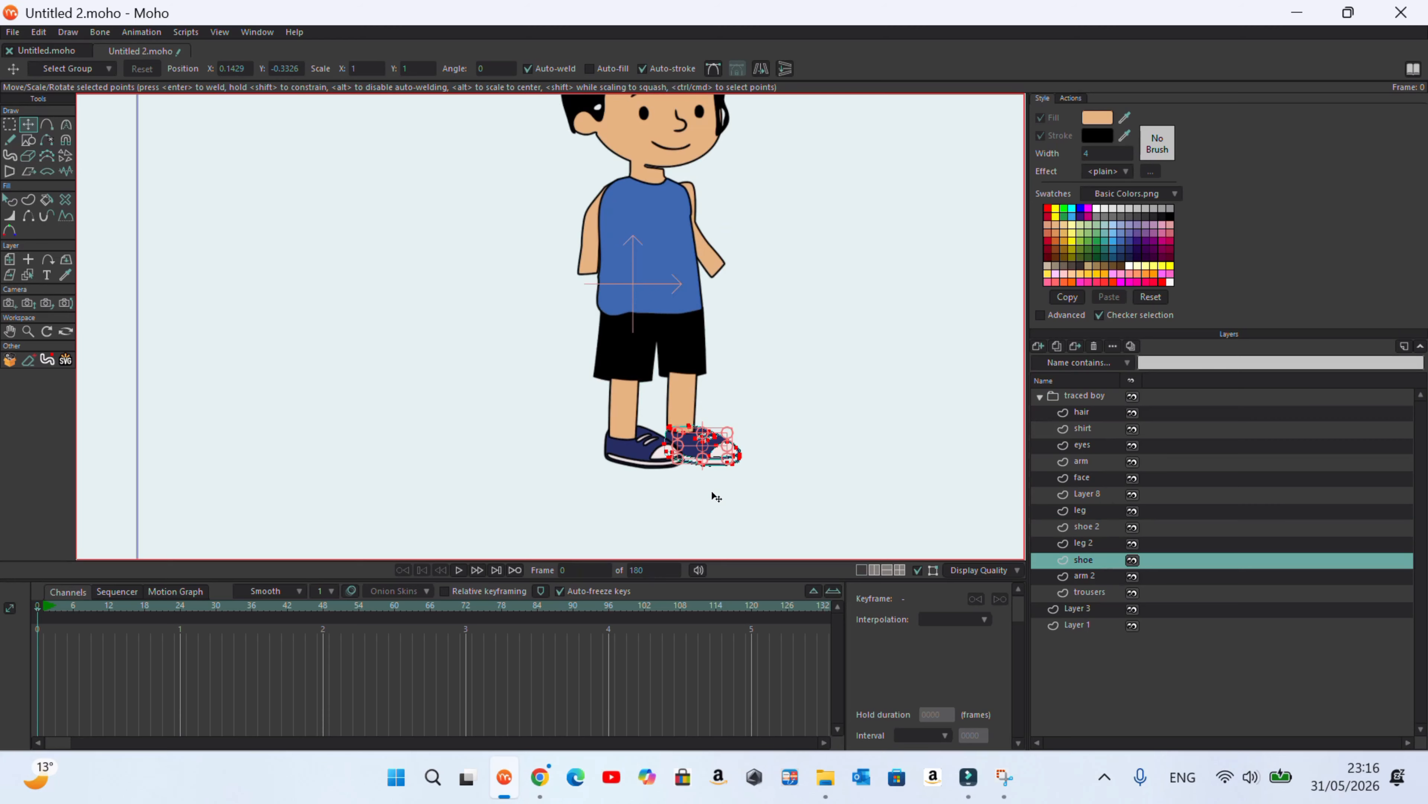
# Bring the arm layer above the shirt layer and adjust the points at the arm's lower end
pyautogui.keyDown('ctrl'); pyautogui.keyDown('alt'); pyautogui.click(590, 259); pyautogui.keyUp('alt'); pyautogui.keyUp('ctrl')
pyautogui.moveTo(1071, 466); pyautogui.dragTo(1071, 418)
pyautogui.scroll(4, 608, 274)
pyautogui.moveTo(597, 282); pyautogui.dragTo(548, 309)
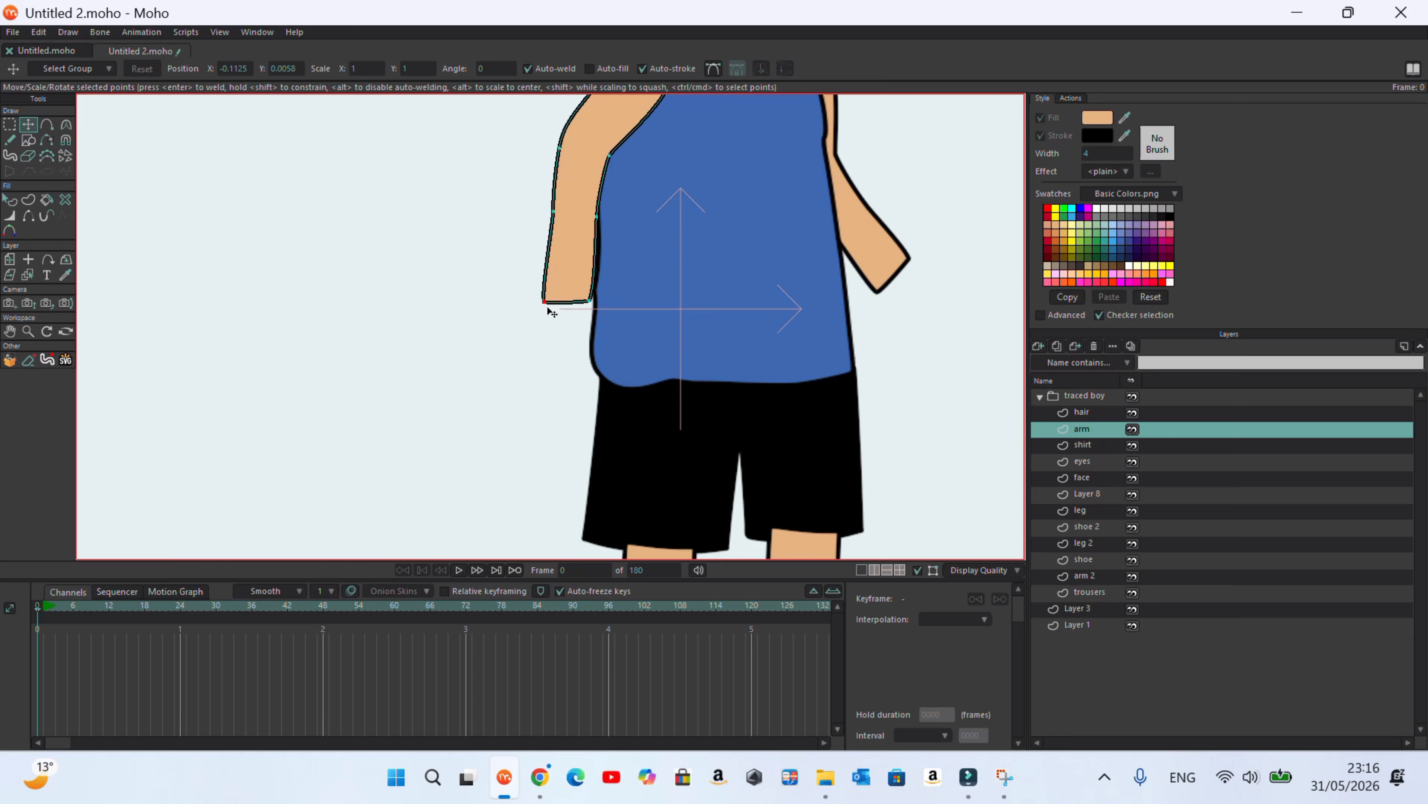
# Delete the leftover Layer 3 and Layer 1 and move the whole traced boy group fully inside the canvas frame
pyautogui.scroll(-4, 600, 373)
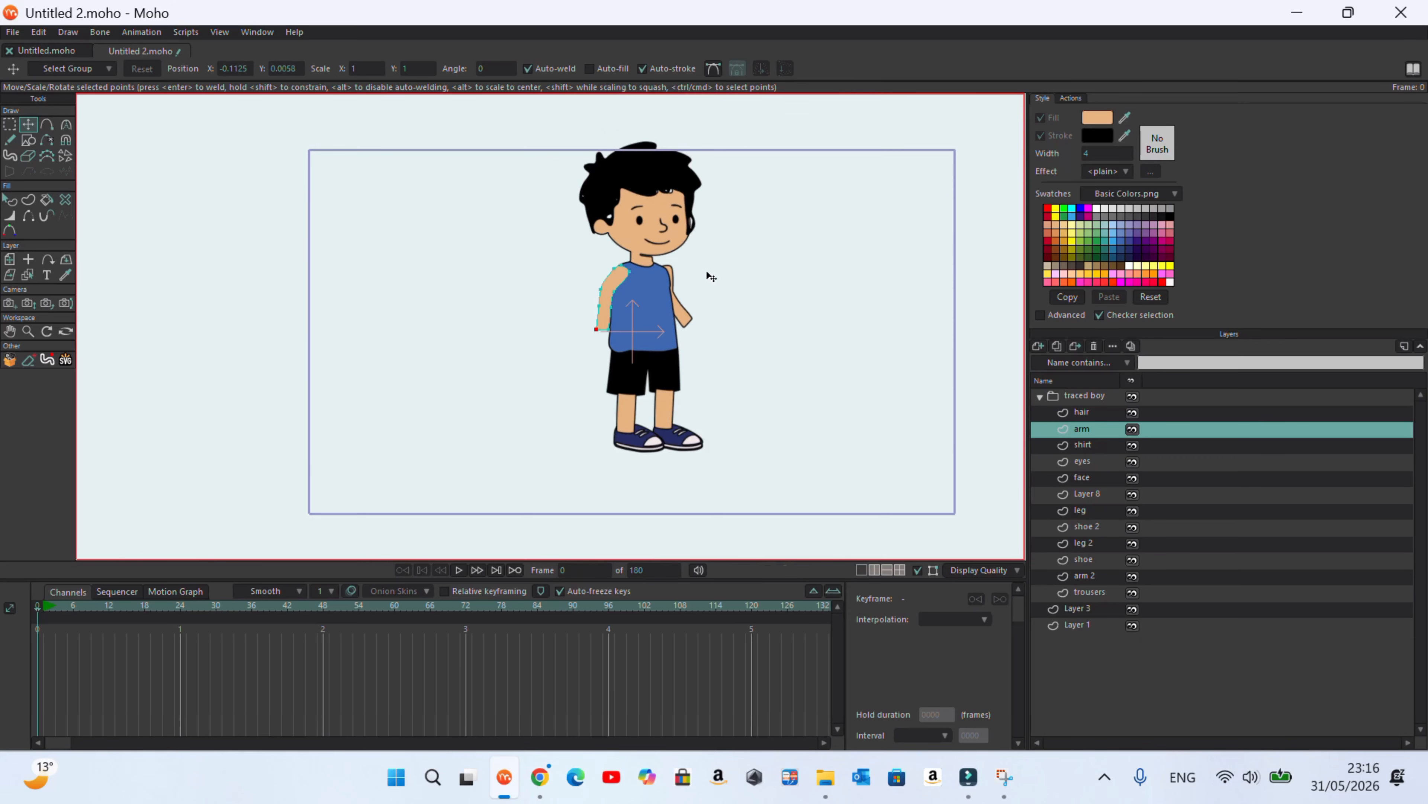
pyautogui.click(1040, 396)
pyautogui.click(1083, 397)
pyautogui.click(1087, 414)
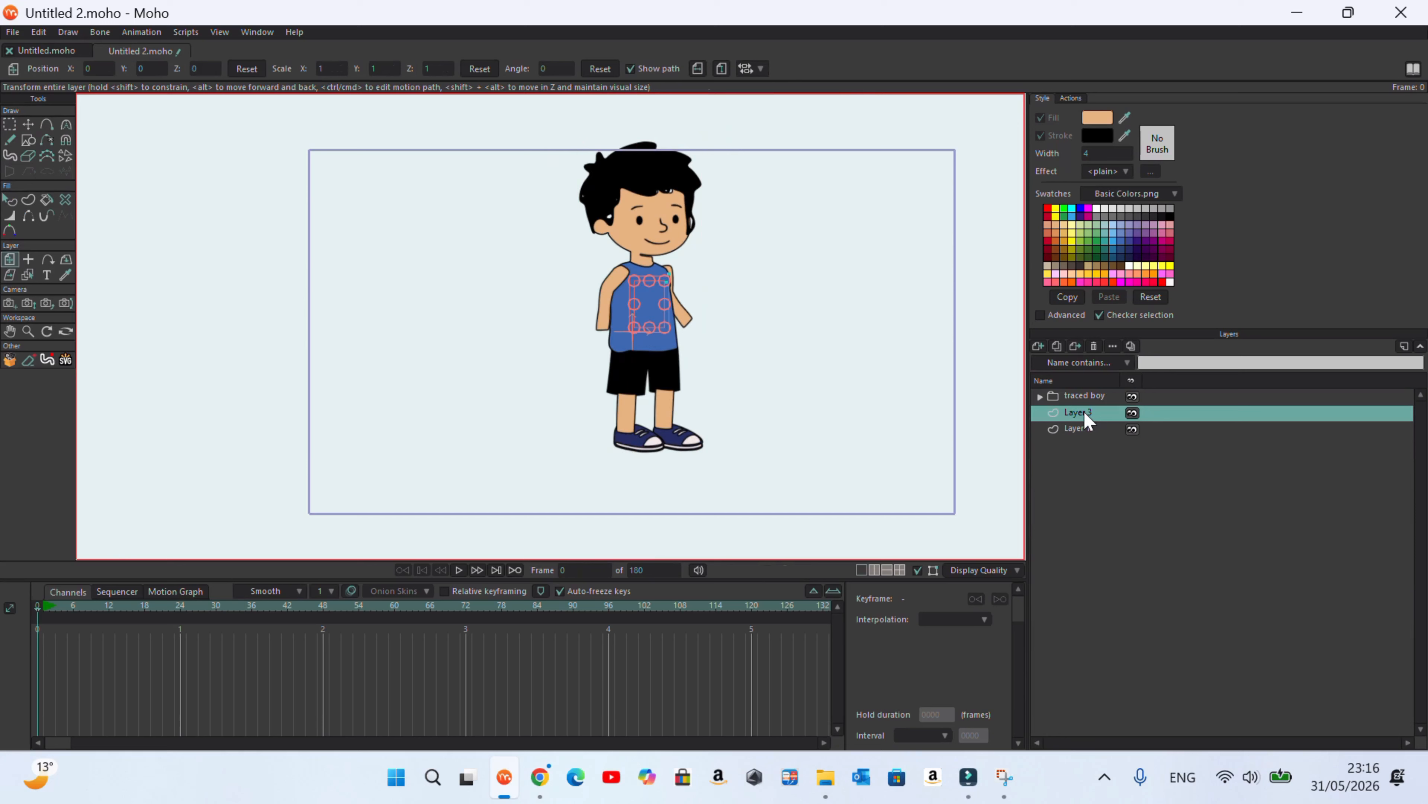
pyautogui.click(1093, 346)
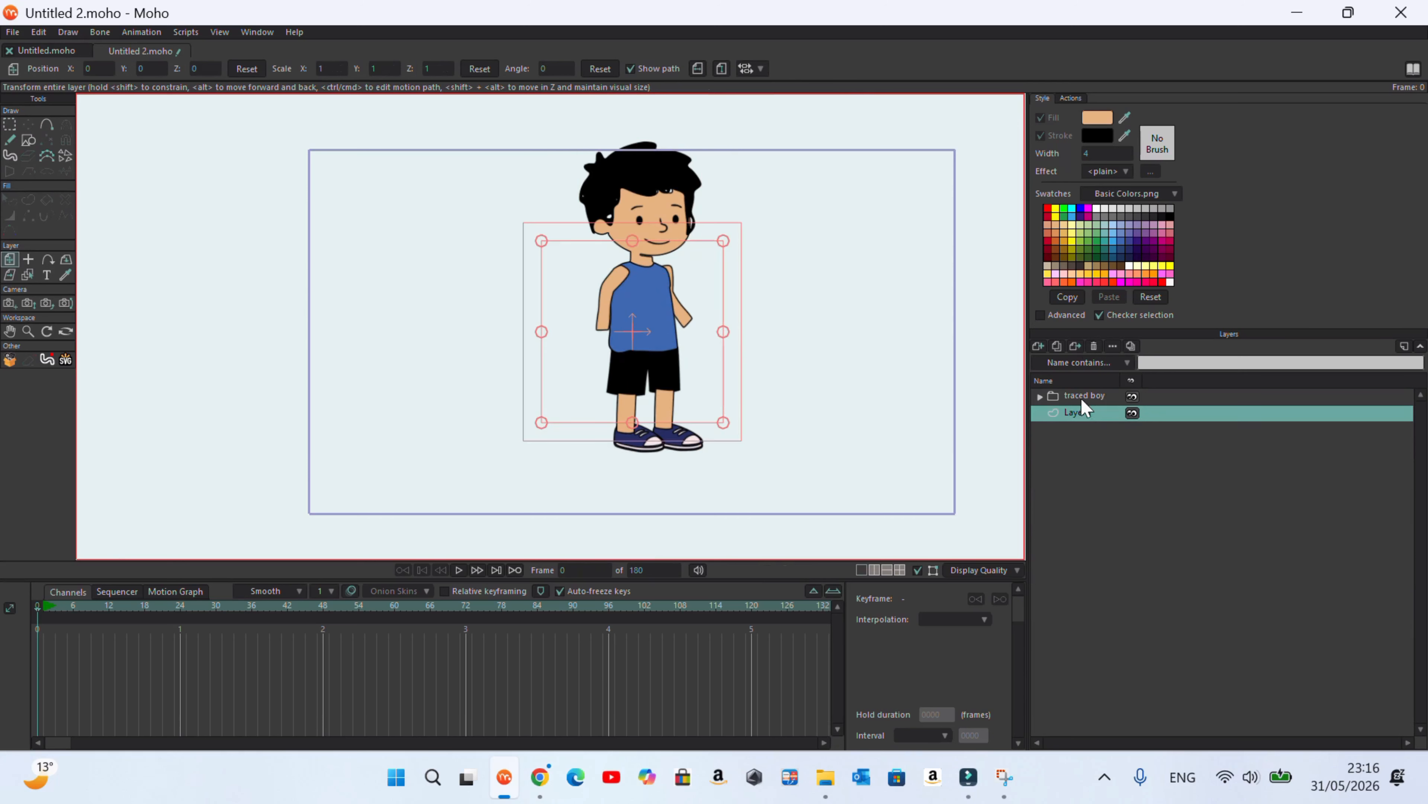
pyautogui.click(1094, 345)
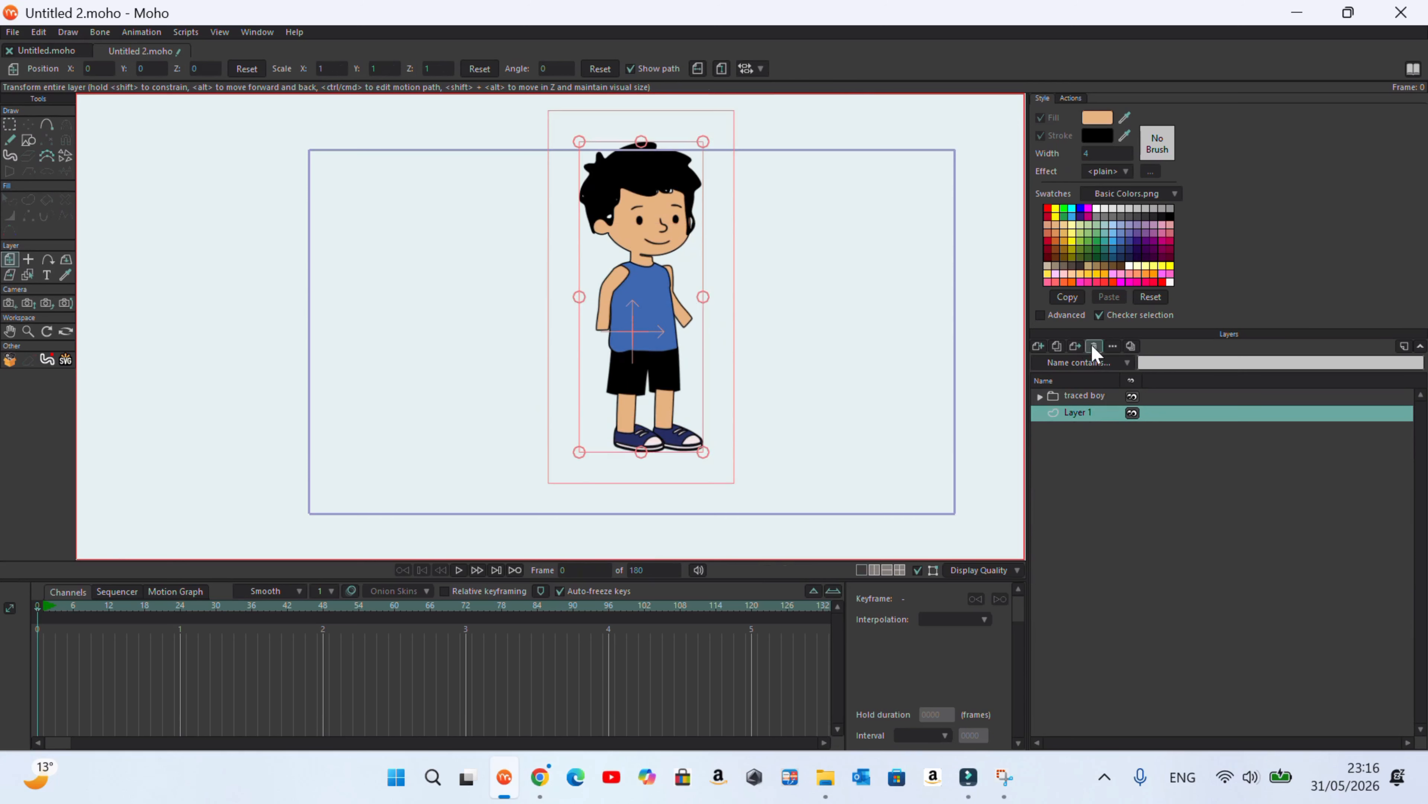
pyautogui.moveTo(666, 267); pyautogui.dragTo(634, 298)
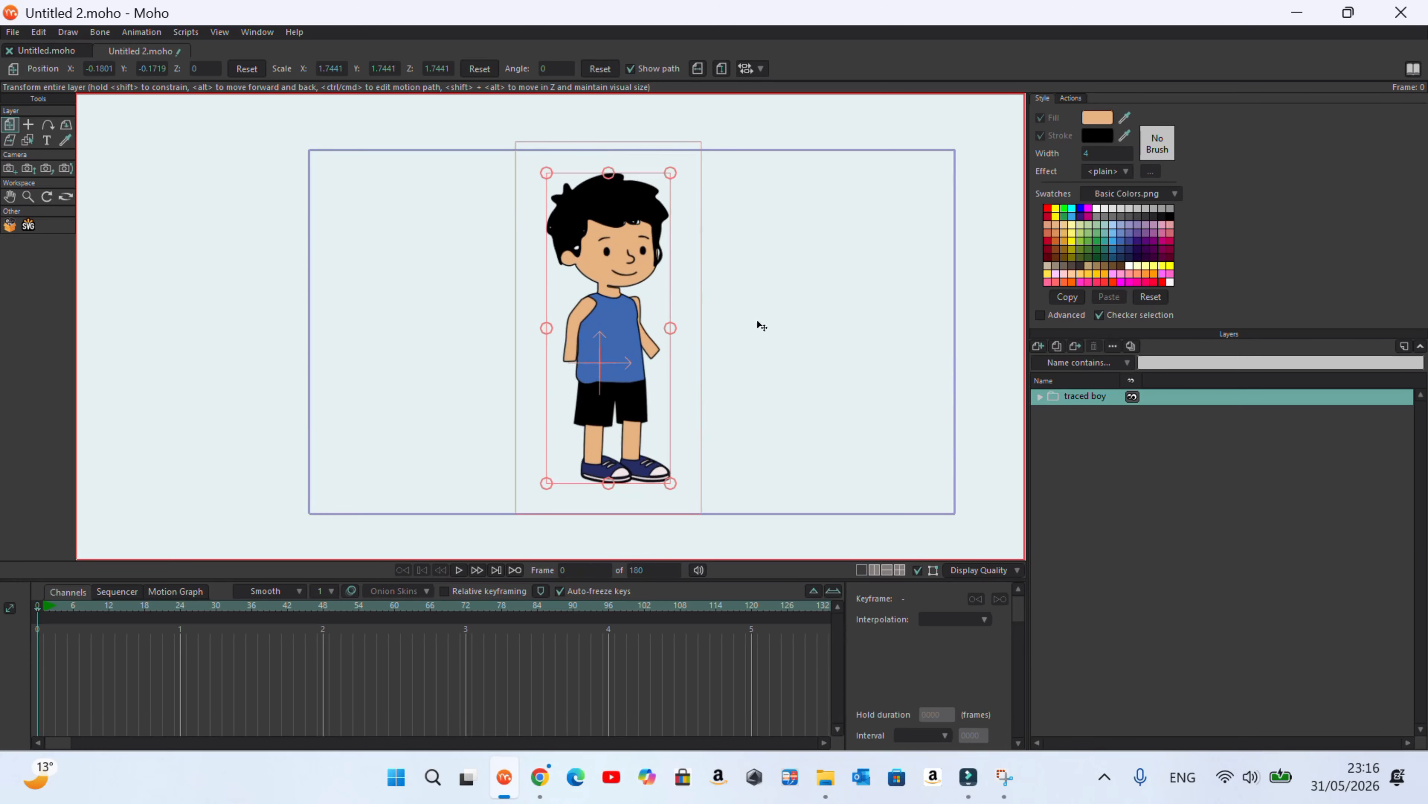
# Rotate the arm 2 layer to about 8.7 degrees and reposition it so its upper end tucks behind the shirt's shoulder
pyautogui.scroll(5, 655, 388)
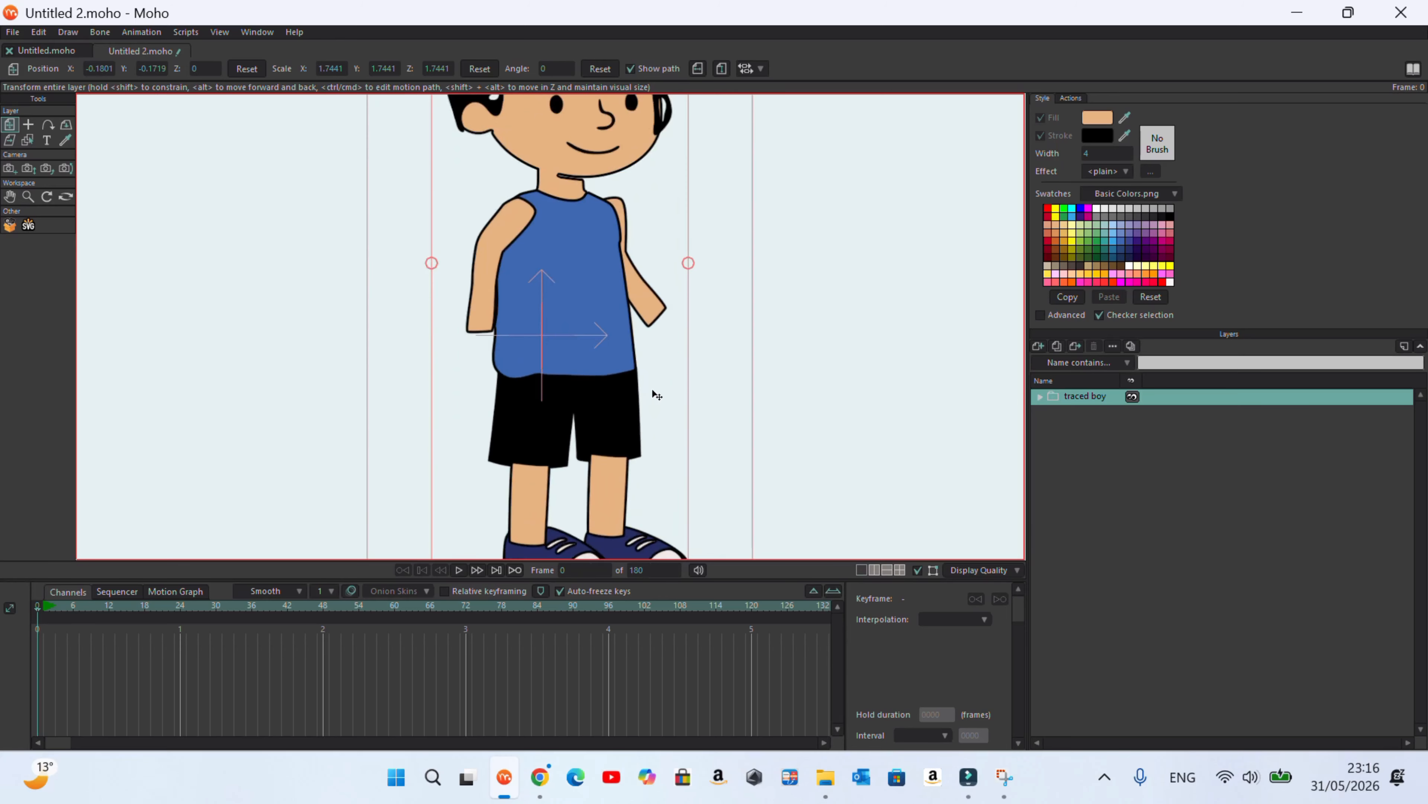
pyautogui.keyDown('ctrl'); pyautogui.keyDown('alt'); pyautogui.click(650, 315); pyautogui.keyUp('alt'); pyautogui.keyUp('ctrl')
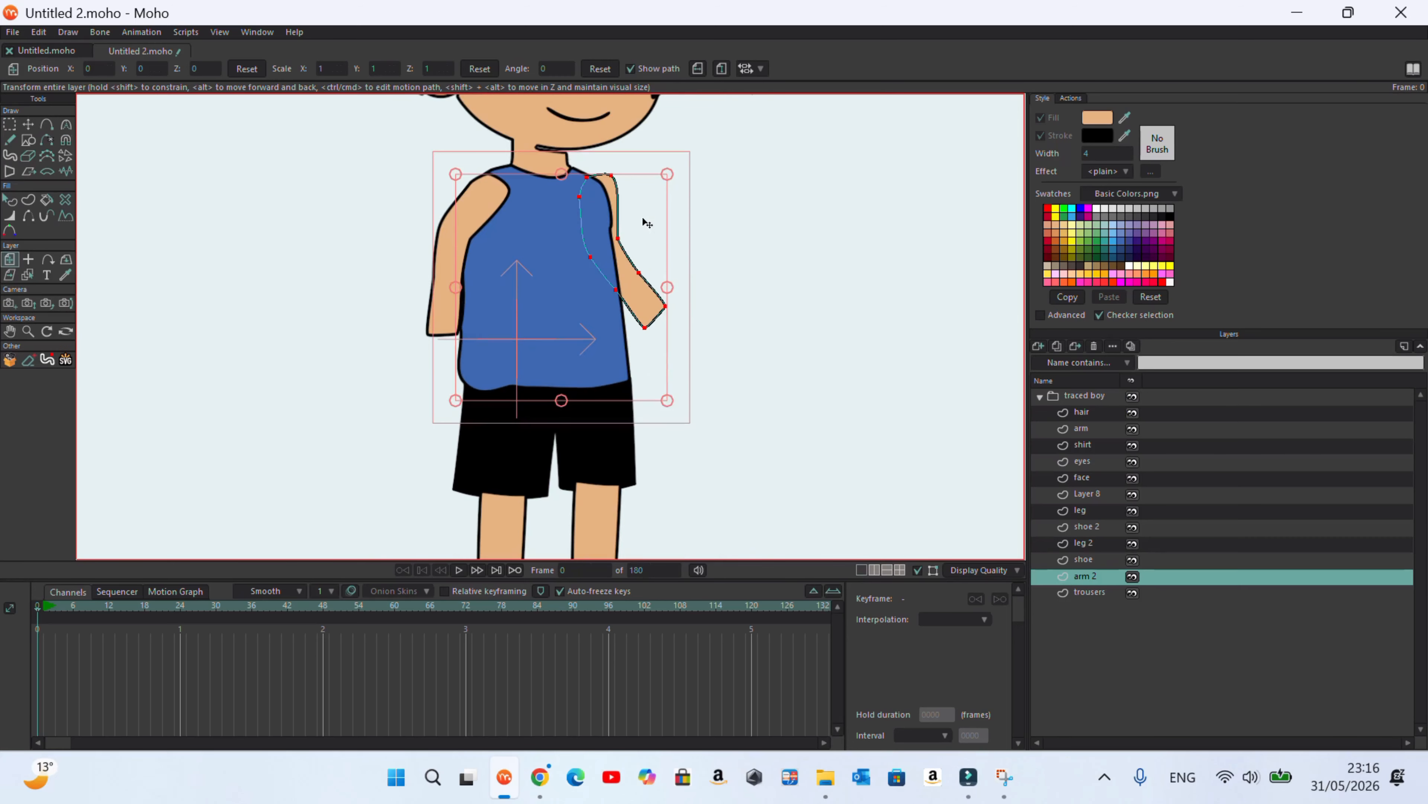
pyautogui.moveTo(616, 180); pyautogui.dragTo(603, 184)
pyautogui.moveTo(632, 330); pyautogui.dragTo(642, 338)
pyautogui.moveTo(681, 405); pyautogui.dragTo(689, 379)
pyautogui.moveTo(624, 293); pyautogui.dragTo(646, 302)
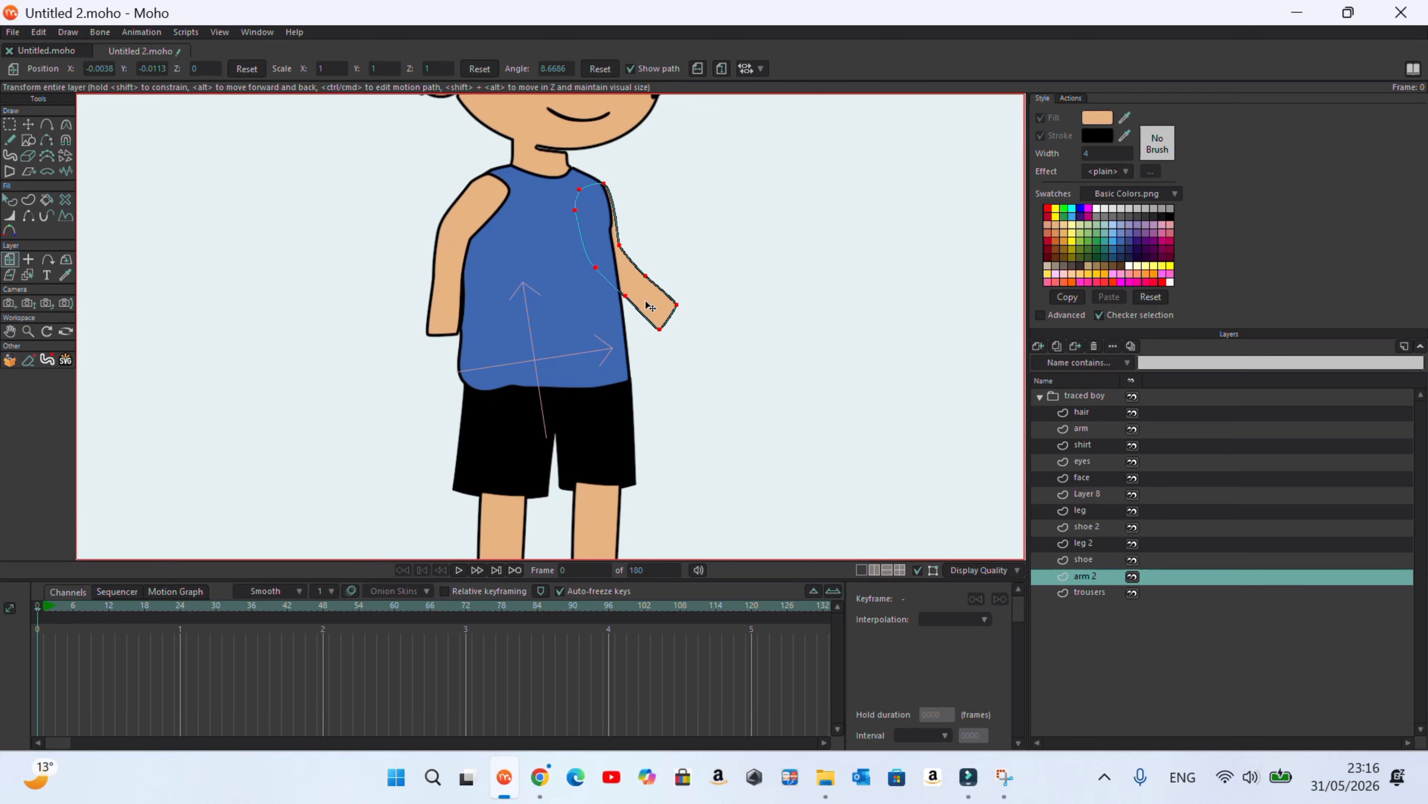
# Nudge the whole traced boy group slightly to about X -0.176, Y -0.164 and inspect the figure
pyautogui.scroll(-2, 525, 344)
pyautogui.scroll(-2, 746, 414)
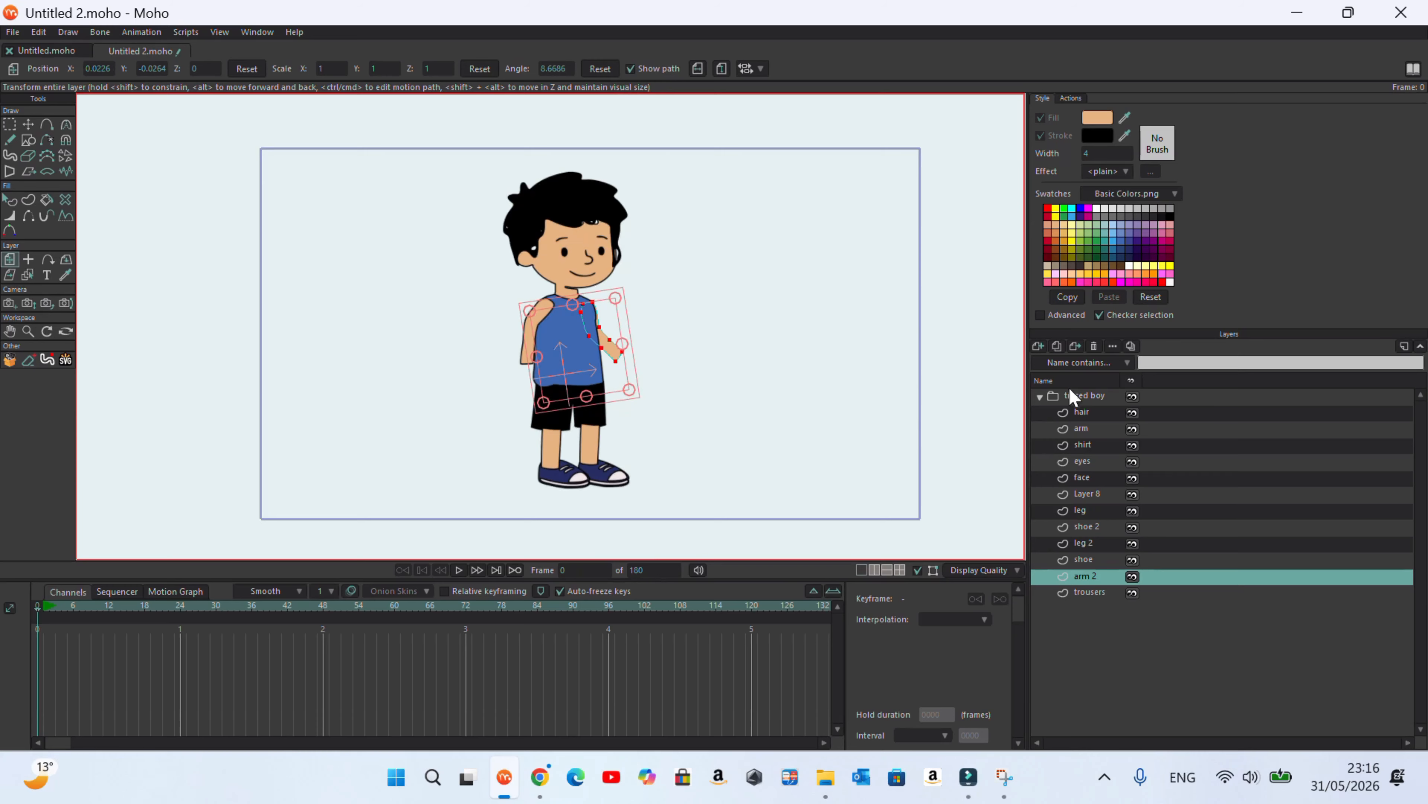
pyautogui.click(1088, 398)
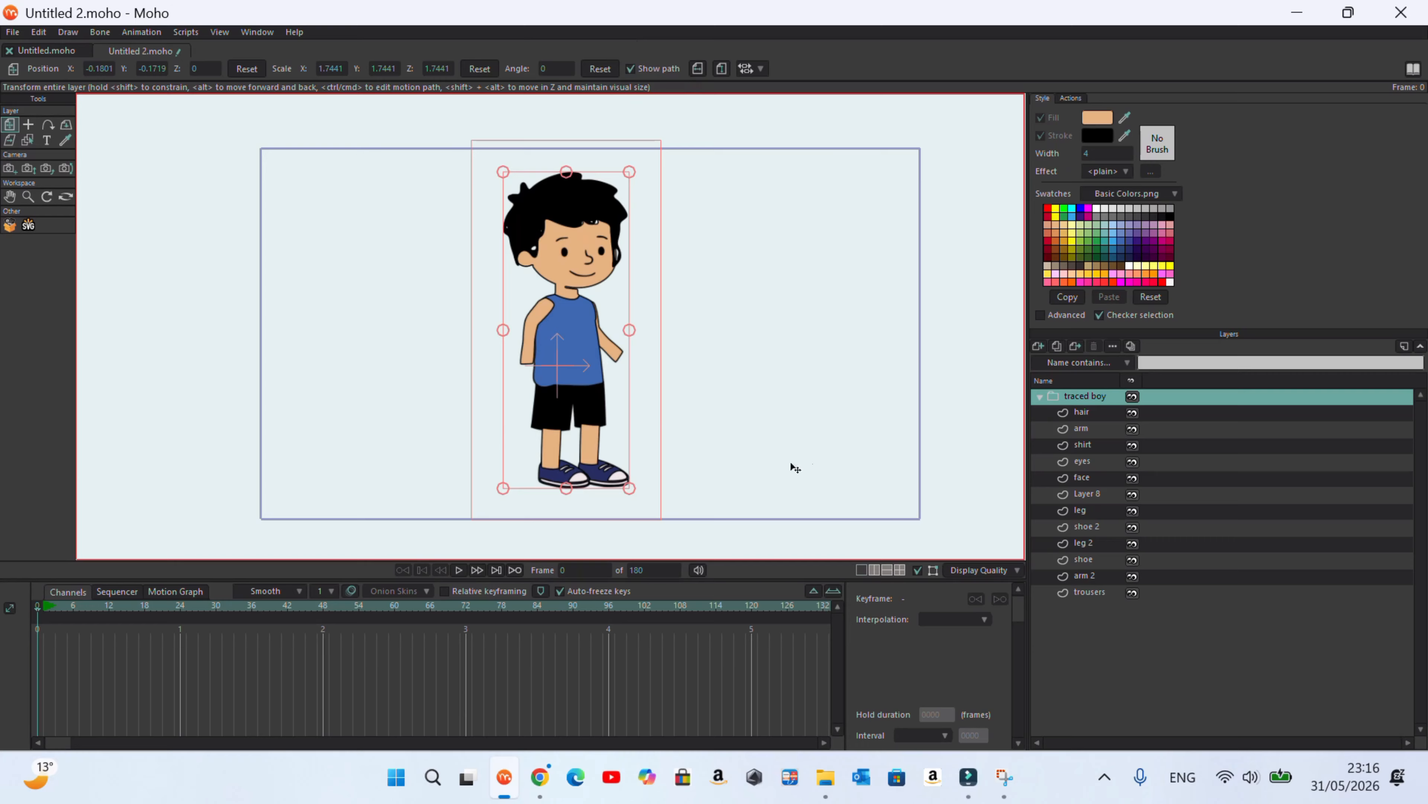
pyautogui.moveTo(592, 276); pyautogui.dragTo(593, 277)
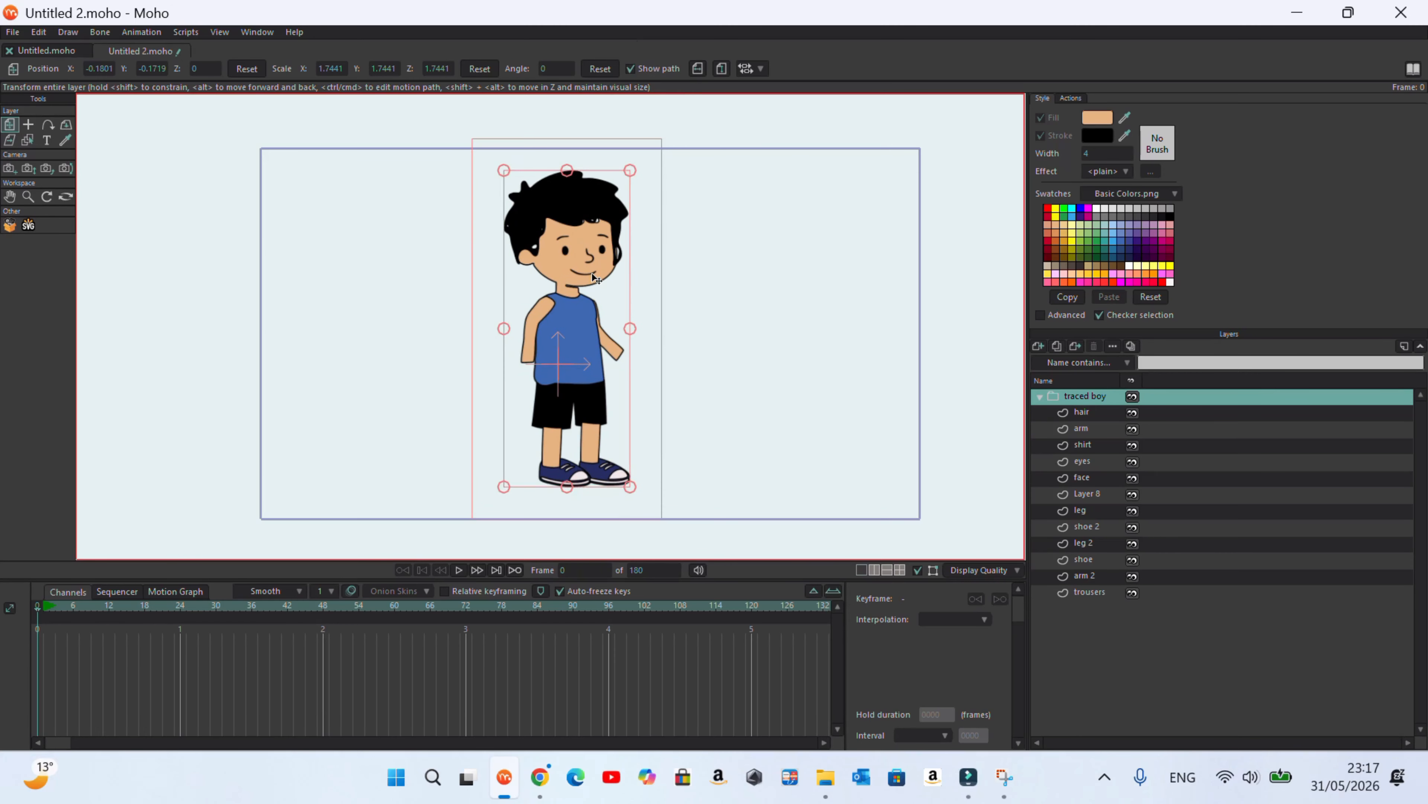
pyautogui.scroll(5, 598, 284)
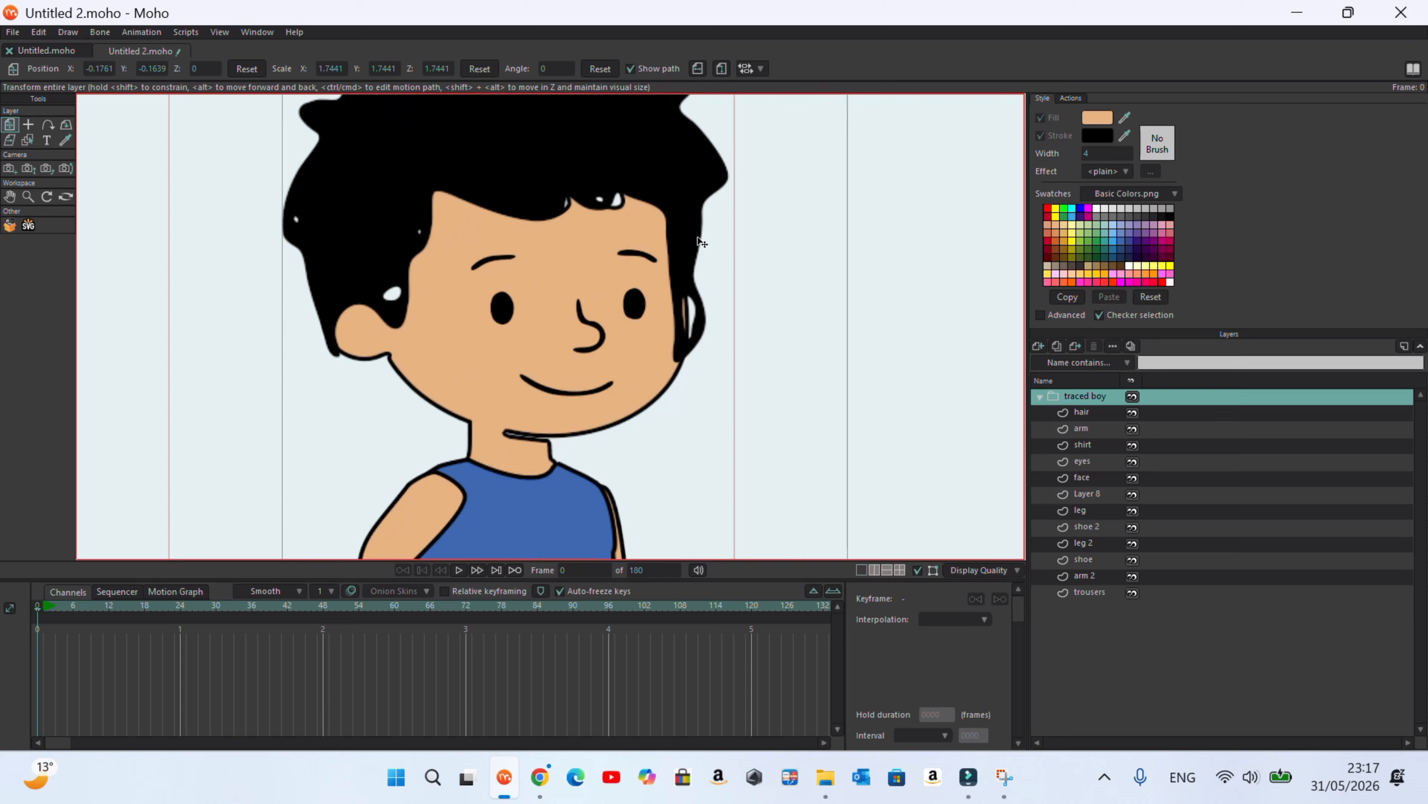
pyautogui.scroll(-5, 495, 188)
pyautogui.scroll(3, 512, 297)
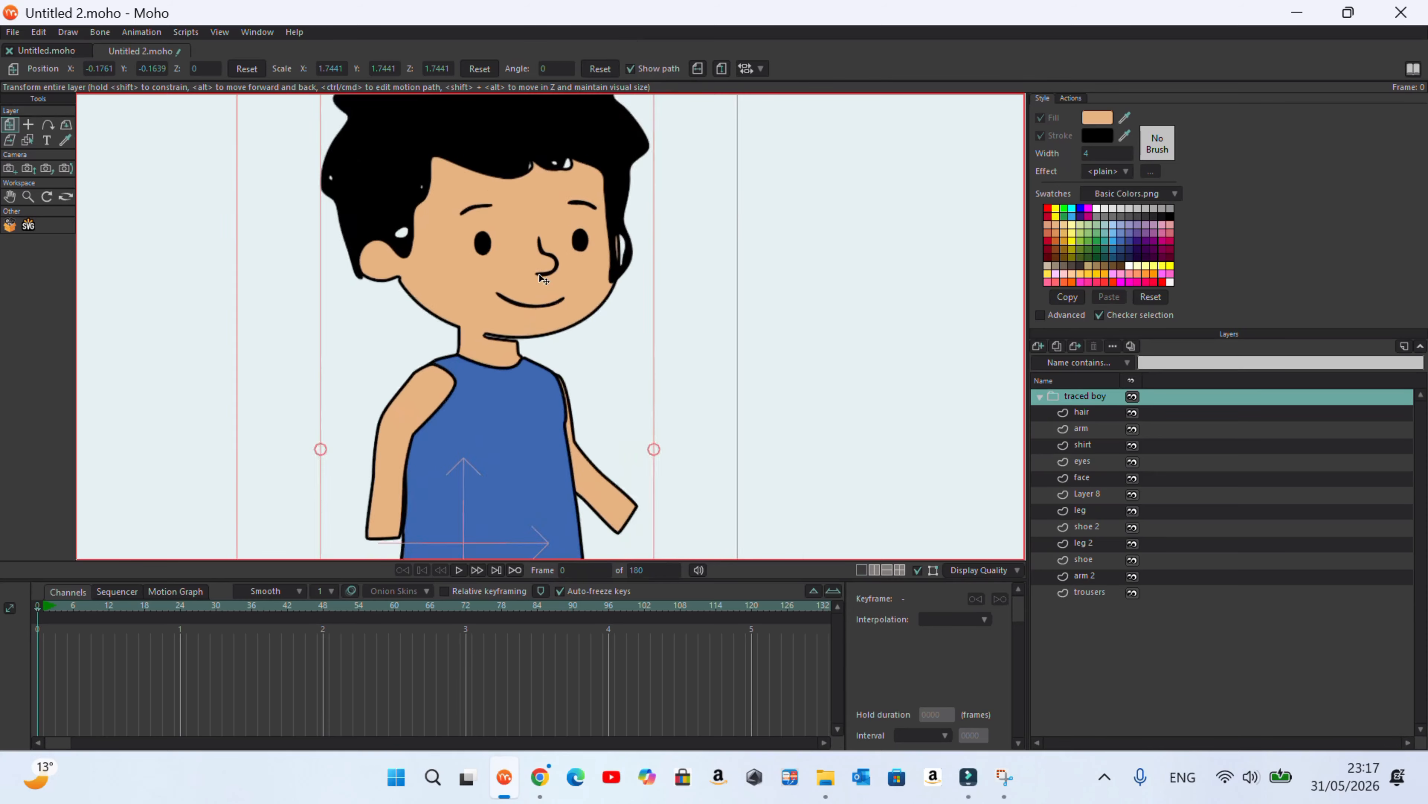
pyautogui.scroll(-5, 571, 249)
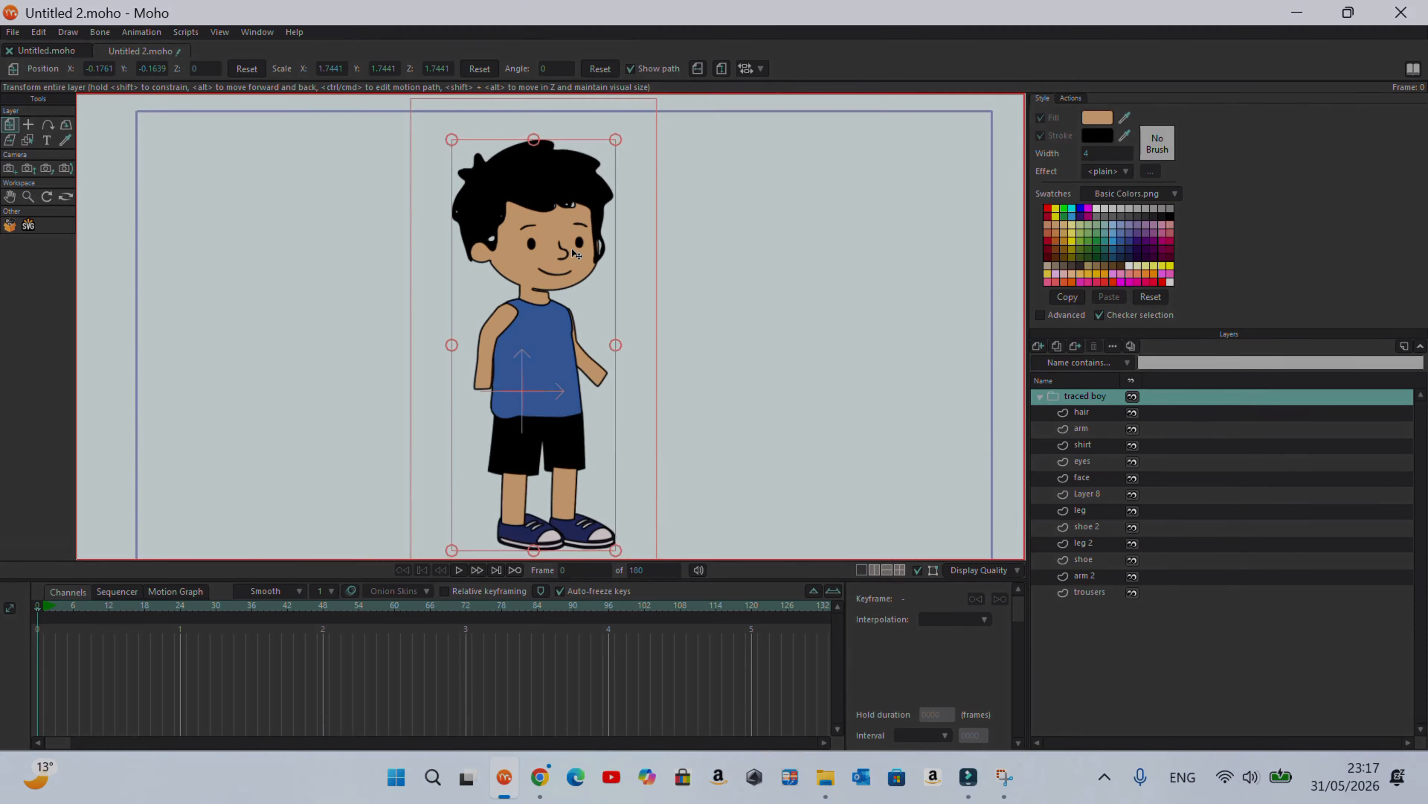